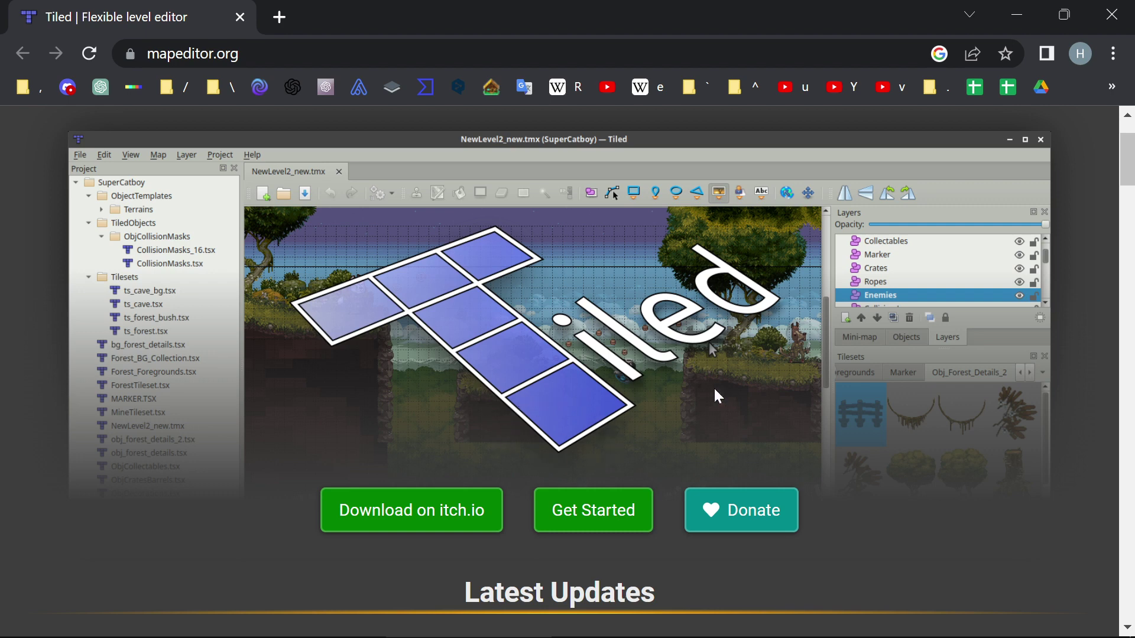
Switch to the Tangaria game and walk the druid south along the dirt road toward the small stone shops
click(609, 623)
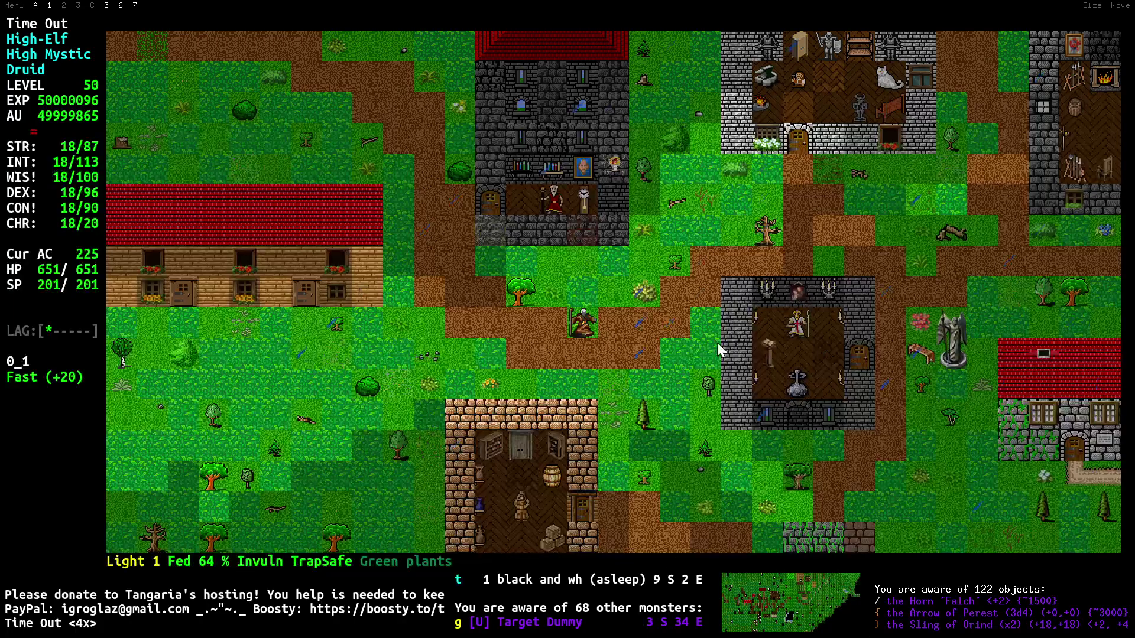
key(Page_Down)
key(Page_Down)
key(Page_Down)
key(Page_Down)
key(Down)
key(Down)
key(Down)
key(Down)
key(Down)
key(Down)
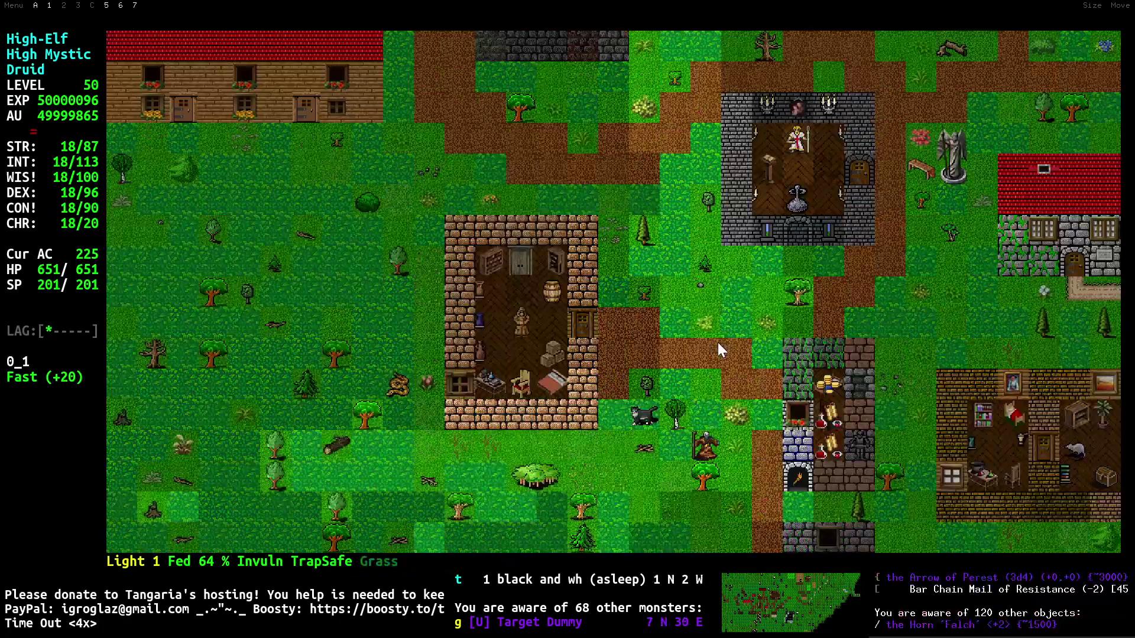
key(Down)
key(Down)
key(Down)
key(Down)
key(Down)
key(Page_Down)
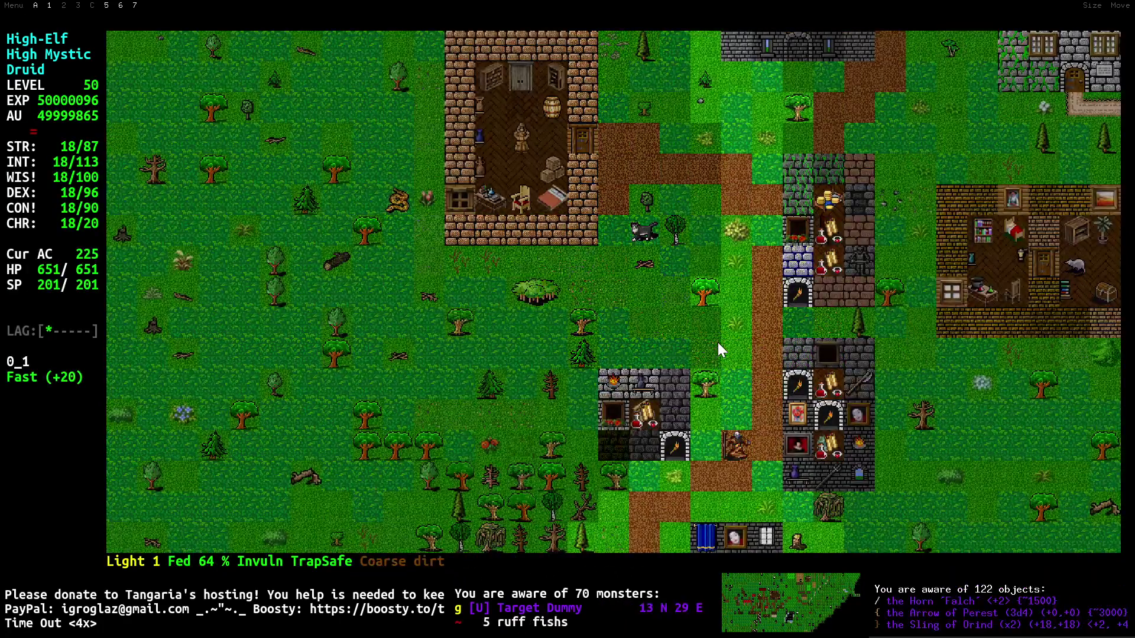
Walk the druid west into the southern tree grove and back northeast to the dirt road
key(End)
key(Left)
key(Left)
key(Left)
key(Left)
key(Left)
key(Left)
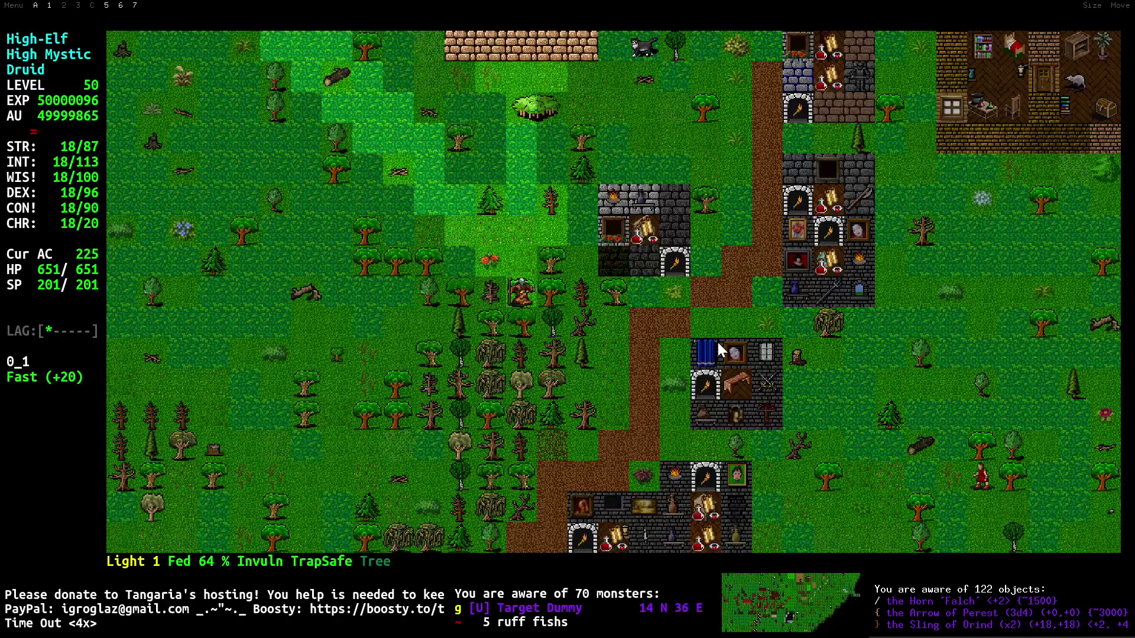
key(Page_Up)
key(Page_Up)
key(Page_Up)
key(Page_Up)
key(Page_Up)
key(Page_Up)
key(Right)
key(Right)
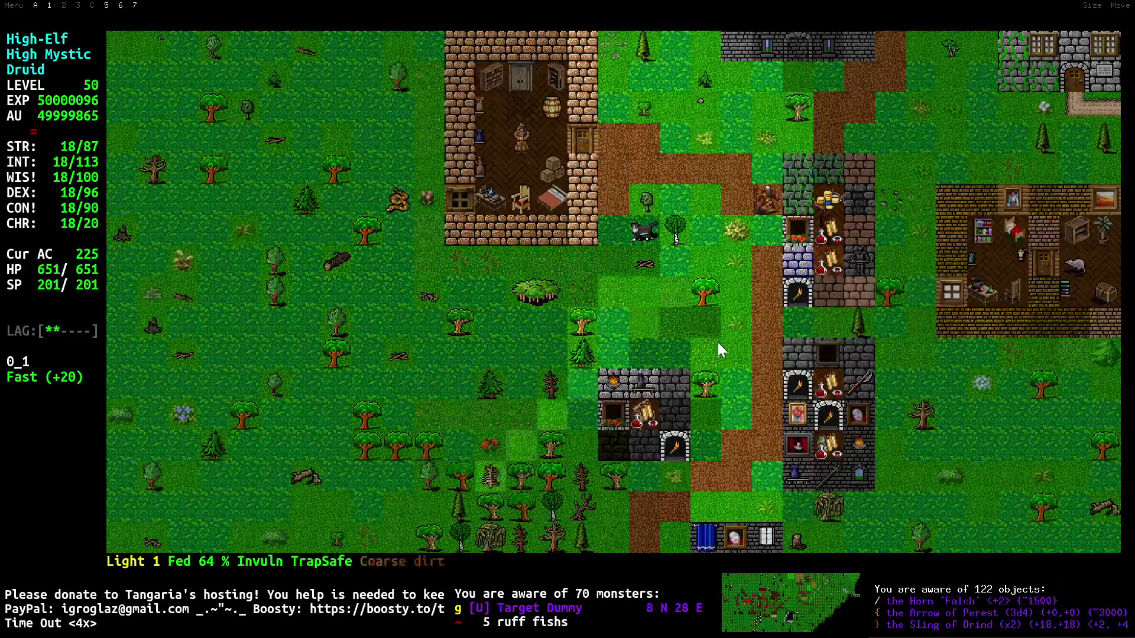
Loop the druid around the grass beside the large brick house and return south to the road by the shops
key(Page_Up)
key(Page_Up)
key(Page_Up)
key(Page_Up)
key(Up)
key(Up)
key(Up)
key(Left)
key(Left)
key(Left)
key(Left)
key(Left)
key(End)
key(End)
key(Down)
key(Down)
key(Down)
key(Down)
key(Down)
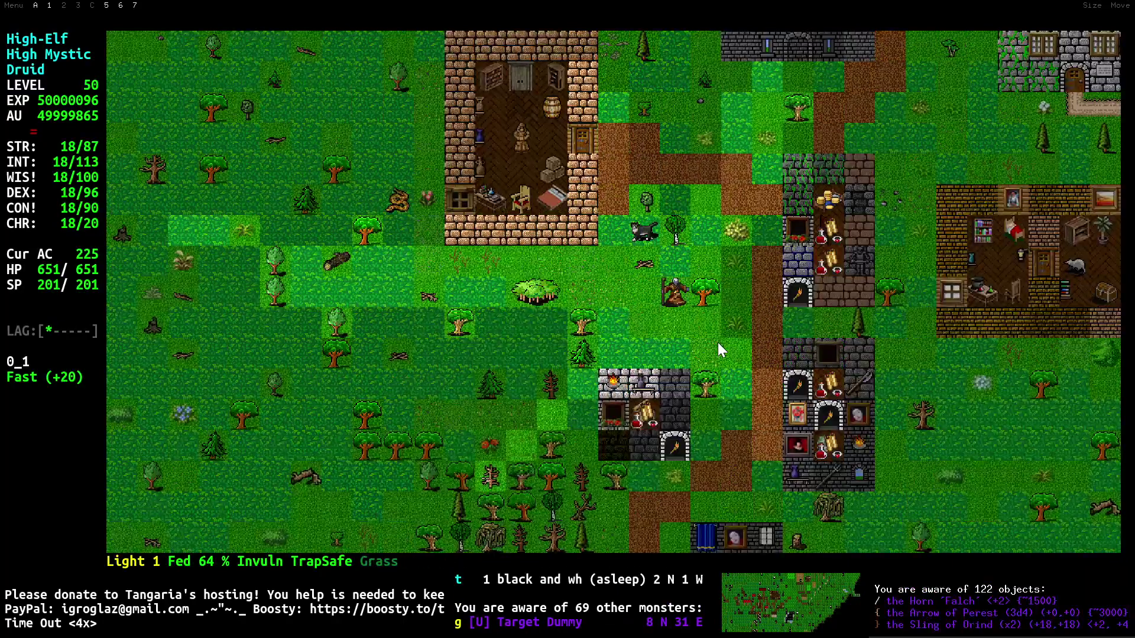
key(Page_Down)
key(Page_Down)
key(Page_Down)
key(Down)
key(Down)
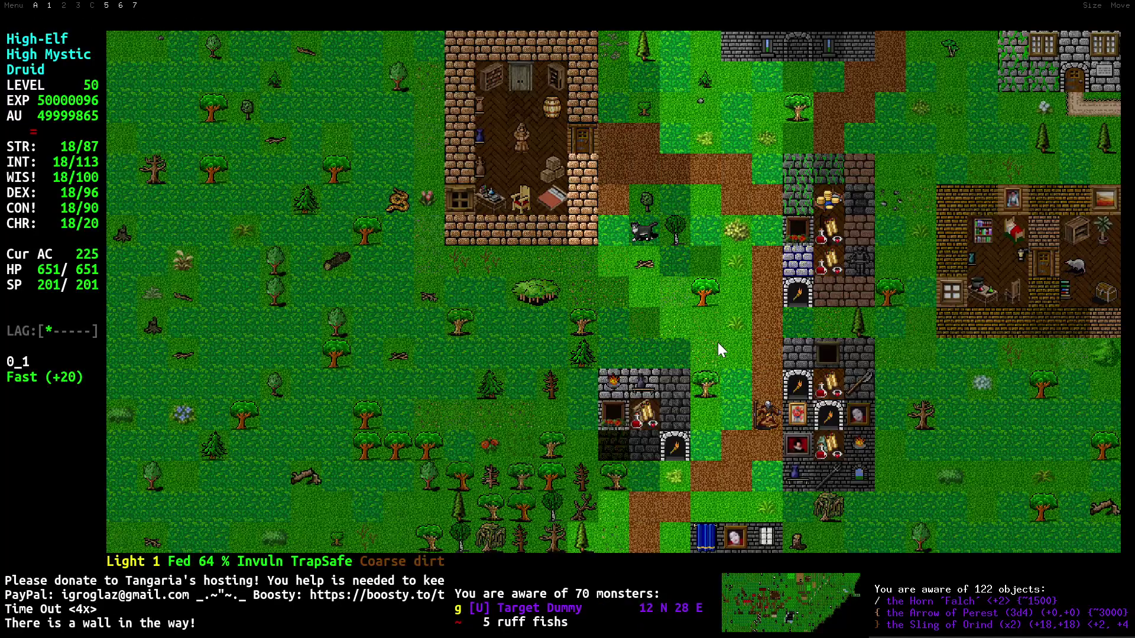
Walk the druid north through town, past the temple and statue, to the stone armour shop
key(Up)
key(Up)
key(Up)
key(Up)
key(Up)
key(Up)
key(Up)
key(Up)
key(Up)
key(Up)
key(Up)
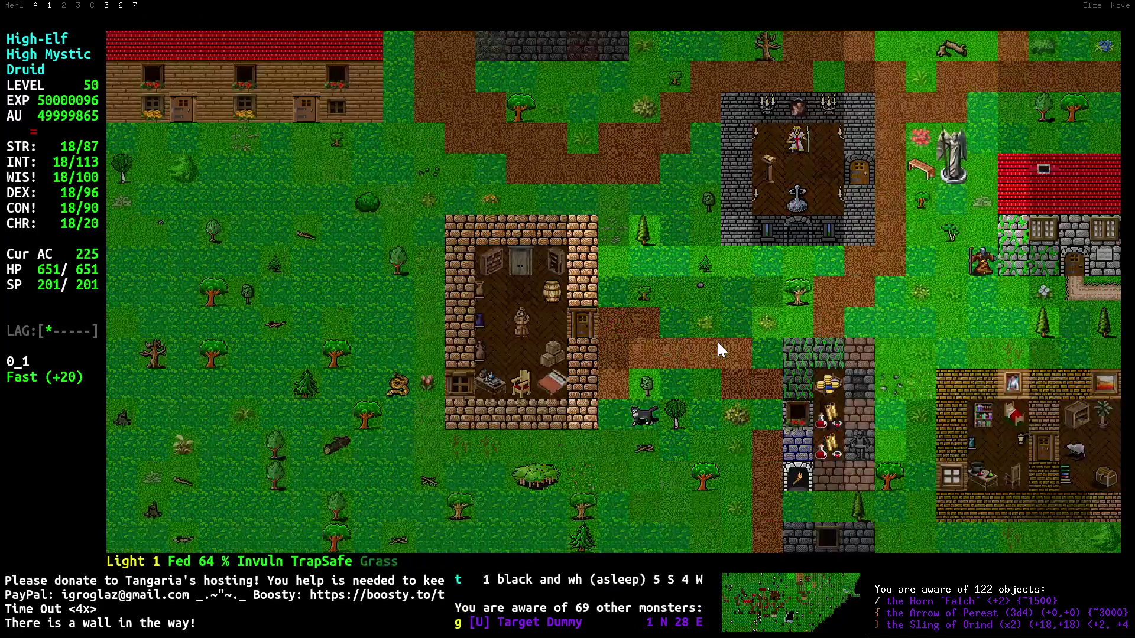
key(Page_Up)
key(Page_Up)
key(Page_Up)
key(Page_Up)
key(Page_Up)
key(Right)
key(Right)
key(Up)
key(Up)
key(Up)
key(Up)
key(Up)
key(Up)
key(Up)
key(Up)
key(Down)
key(Down)
key(Down)
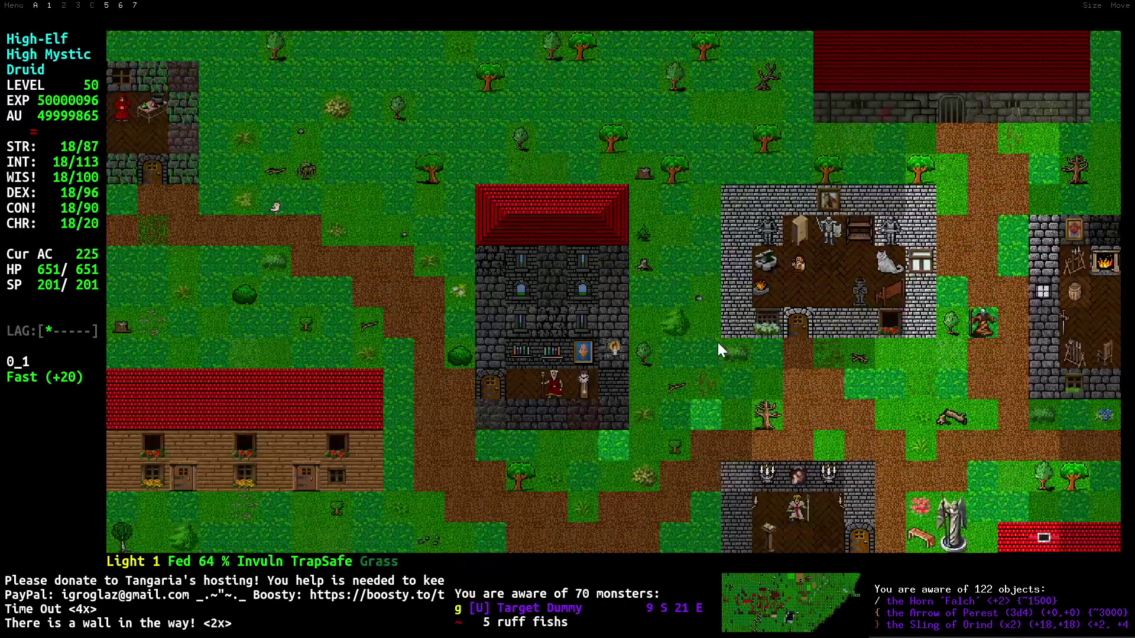
Walk the druid southeast past the tavern and run east along the road toward the round tower
key(Page_Down)
key(Page_Down)
key(Down)
key(Down)
key(Down)
key(Down)
key(Down)
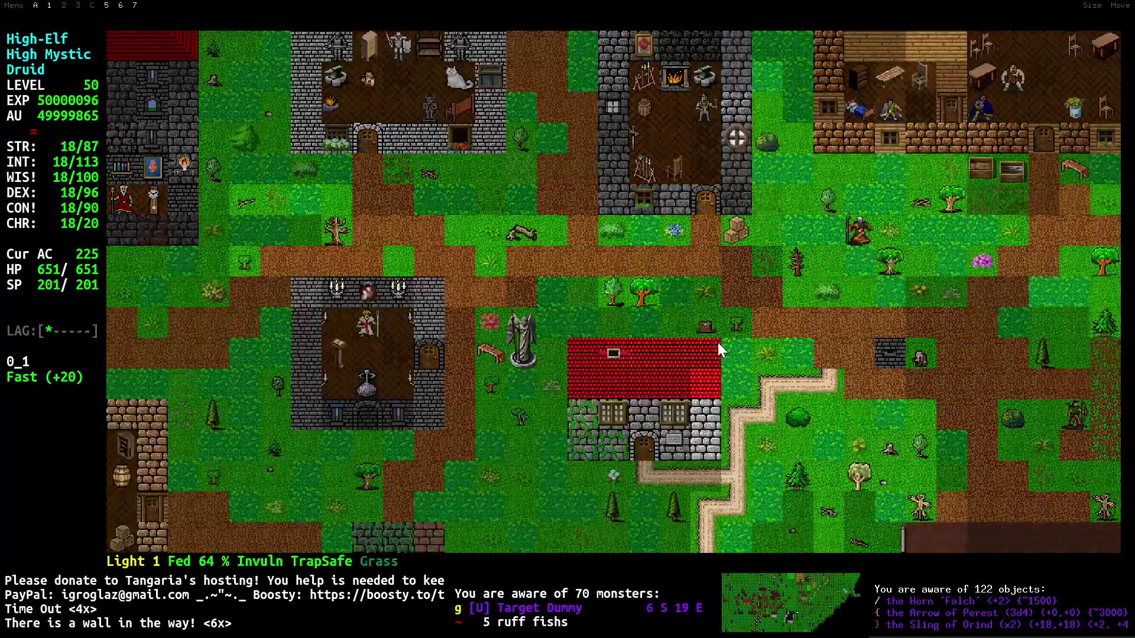
key(shift+Right)
Quit the game and close the browser window showing the Tiled website
click(13, 5)
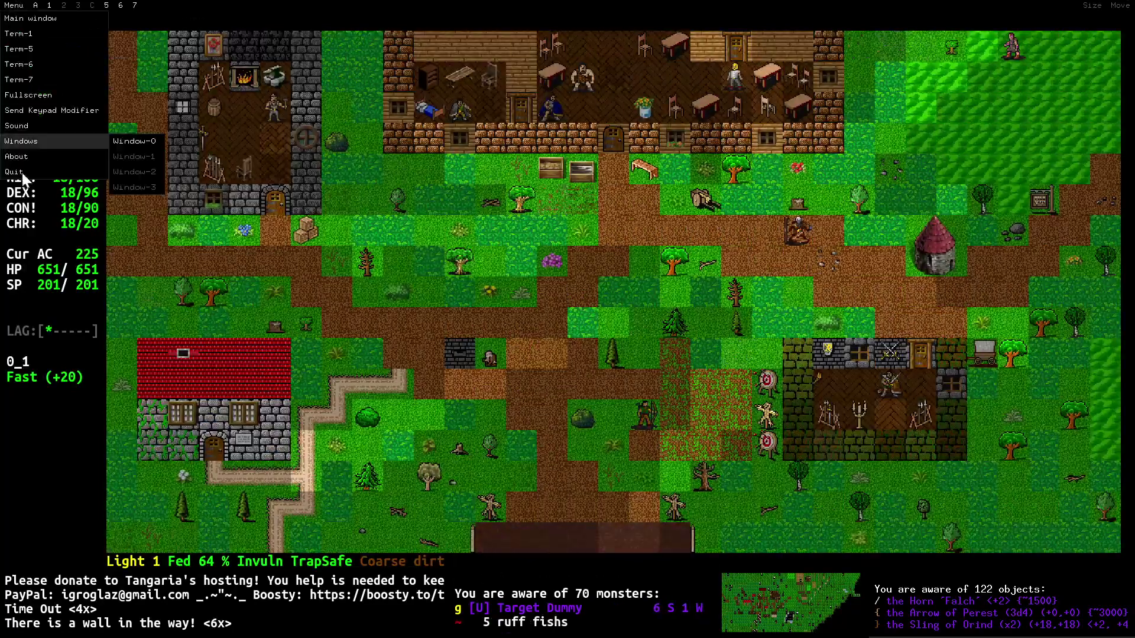
click(22, 172)
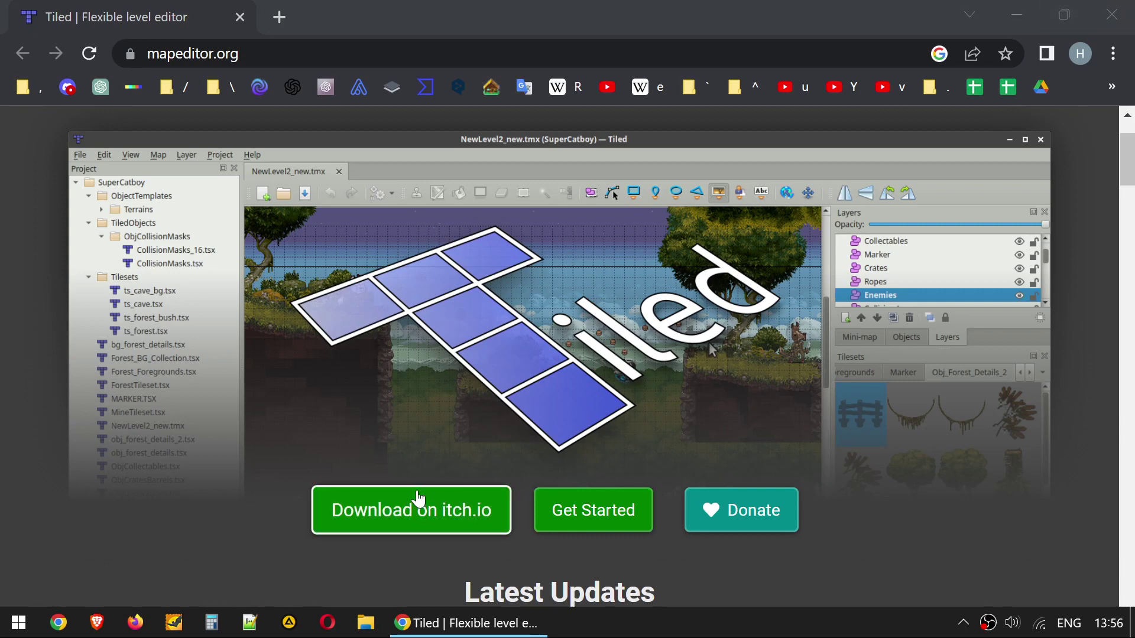
click(1116, 17)
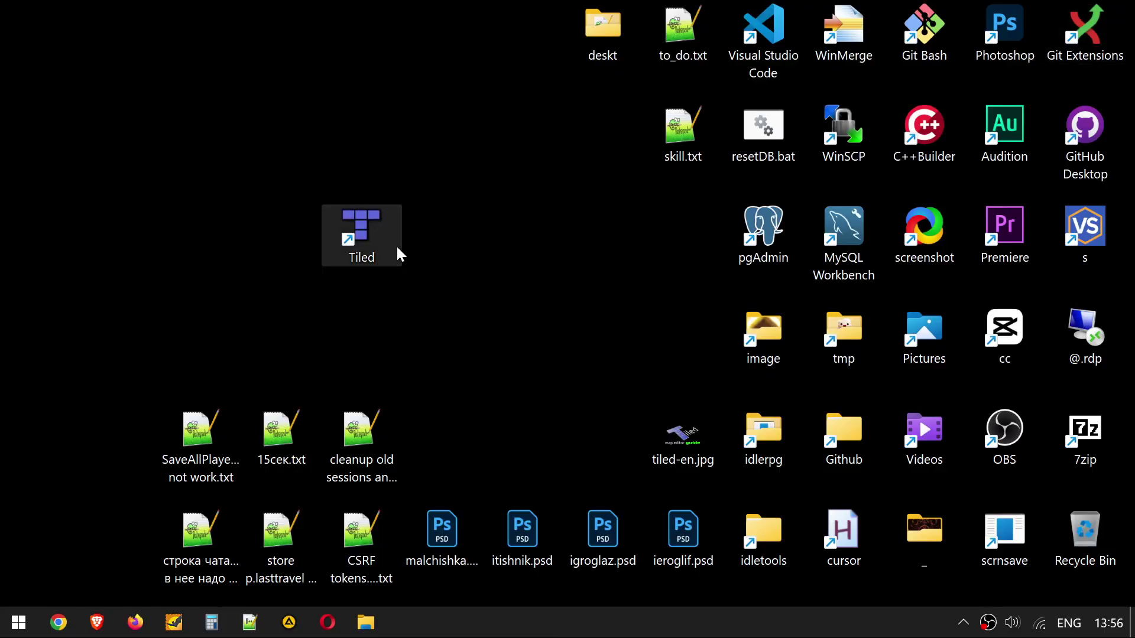
Launch Tiled, run the cursor shortcut from the desktop, and return to the Tiled window
double_click(365, 222)
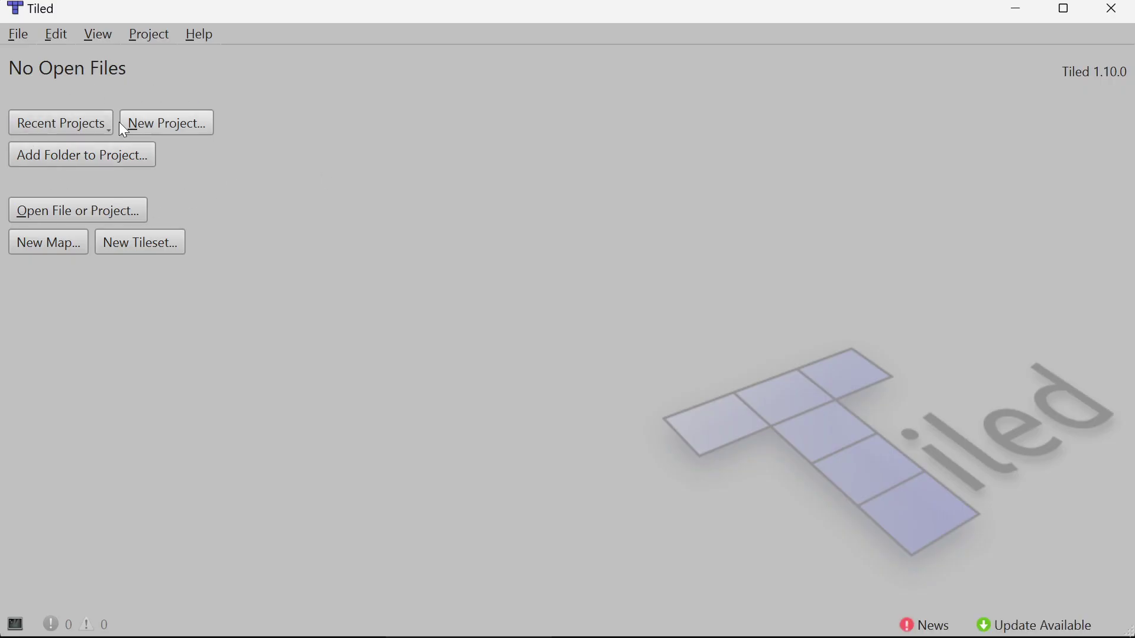
click(1022, 10)
double_click(857, 523)
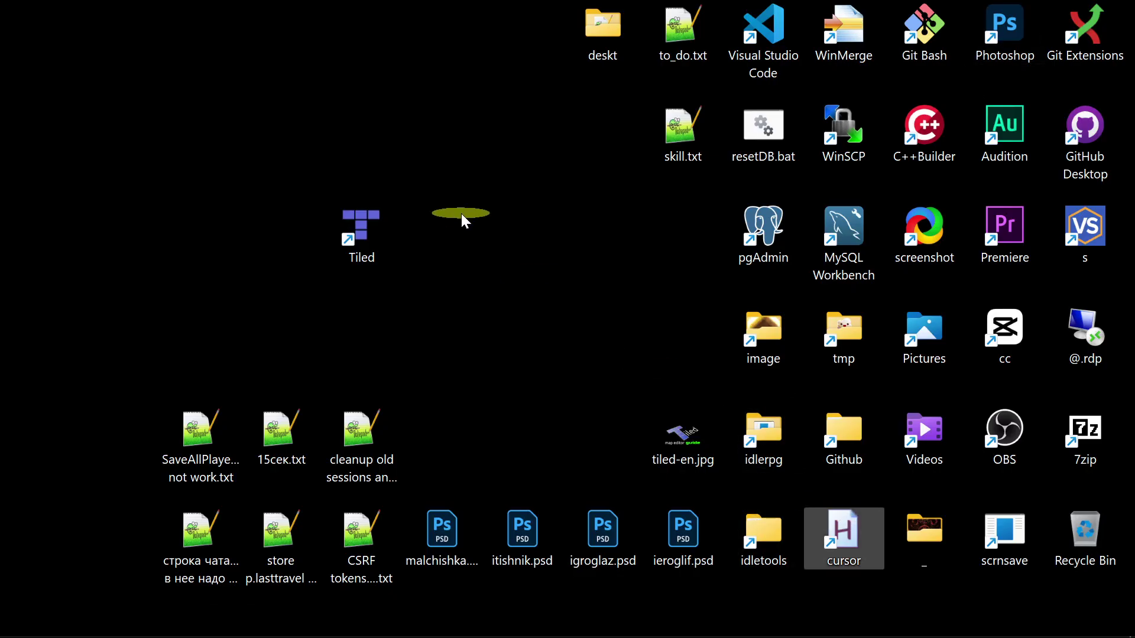
click(414, 622)
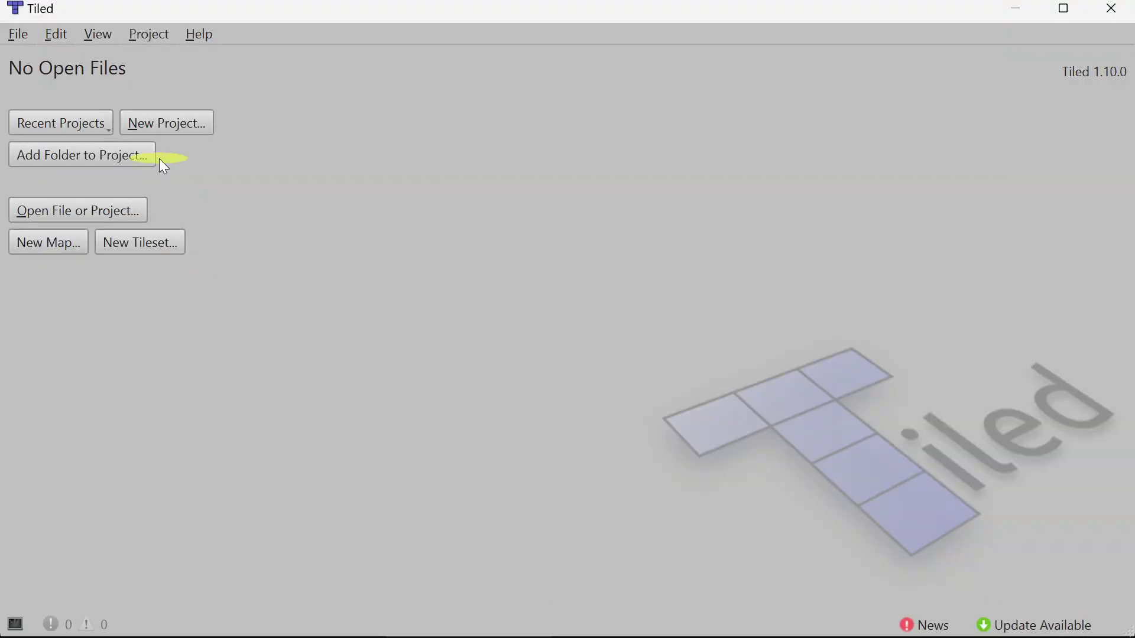
Create a new project named game in the idletools Tiled folder
click(176, 122)
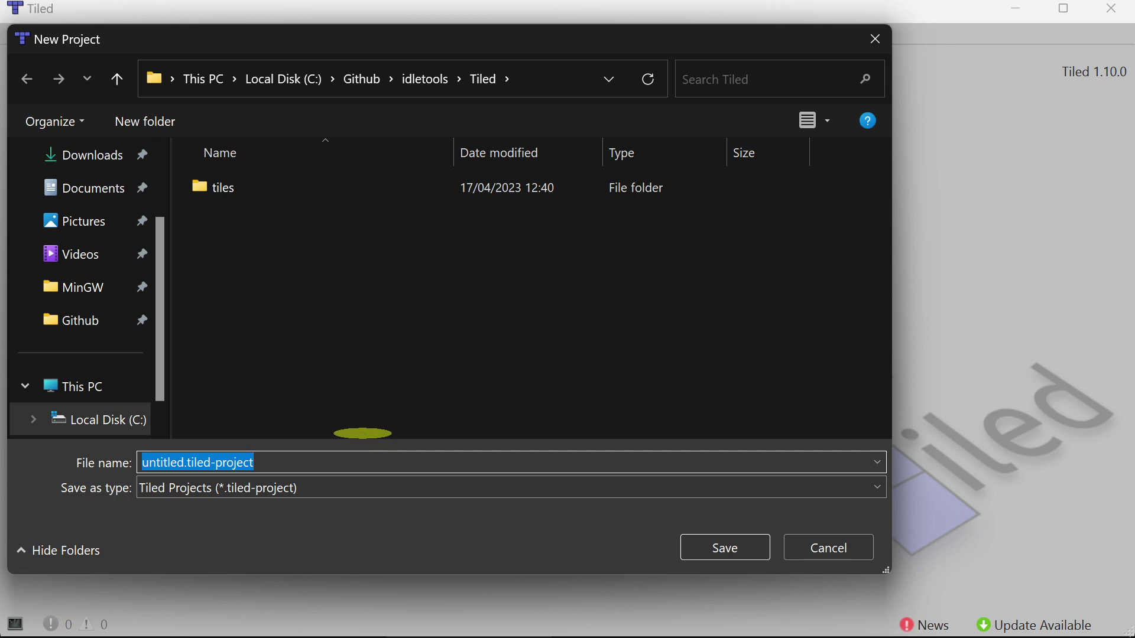
text(game)
key(Return)
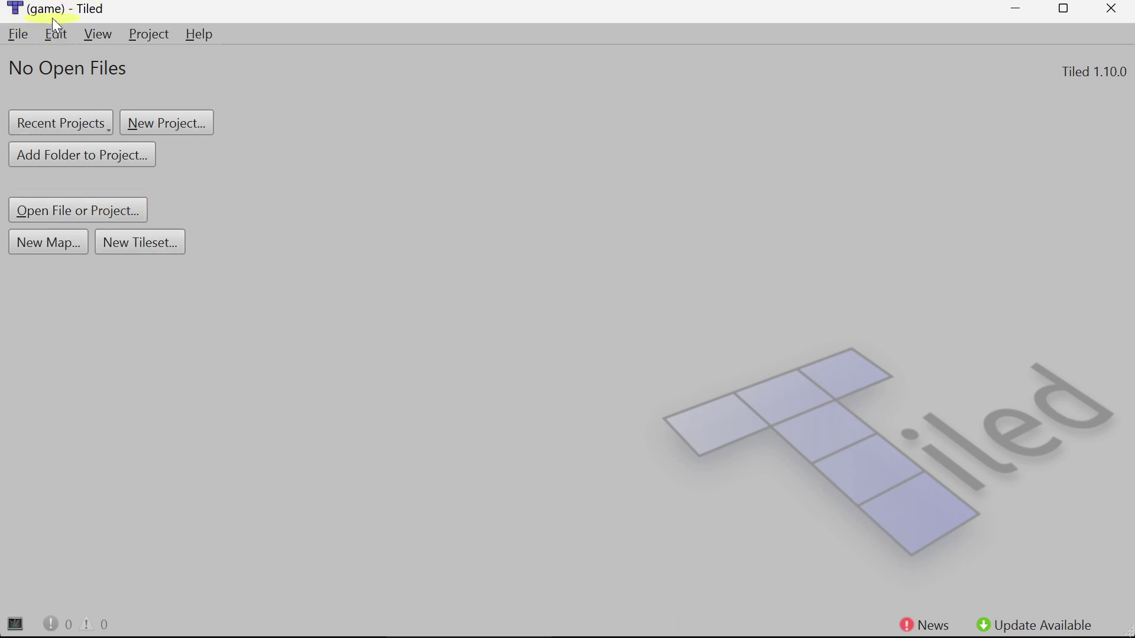
Start a new map with a fixed size of 80 by 80 tiles
click(46, 244)
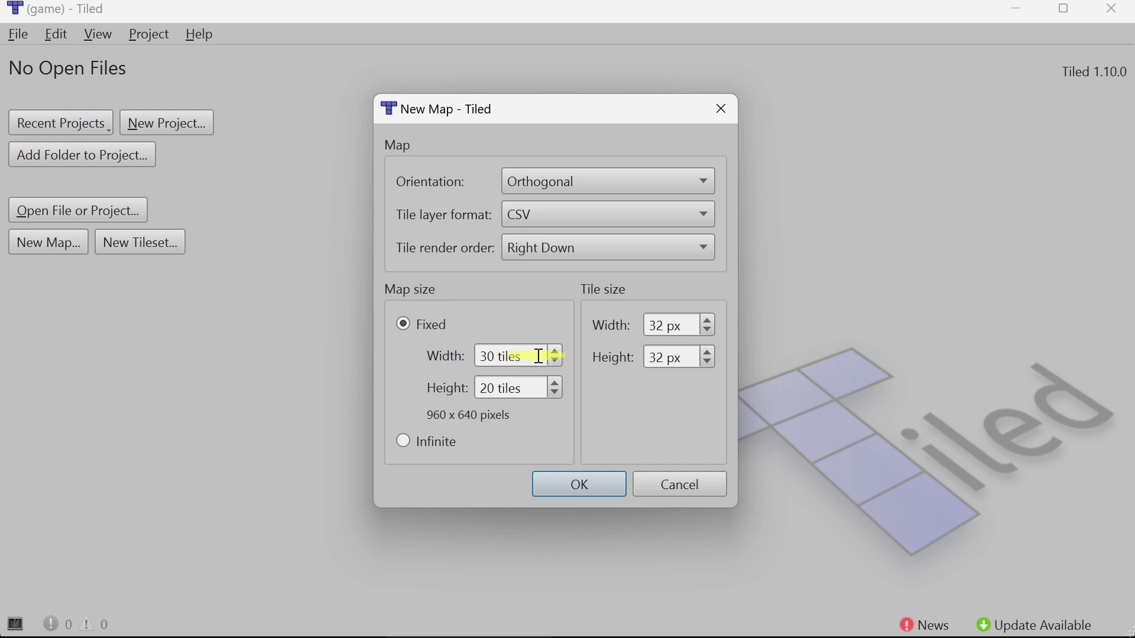
drag(540, 356, 404, 350)
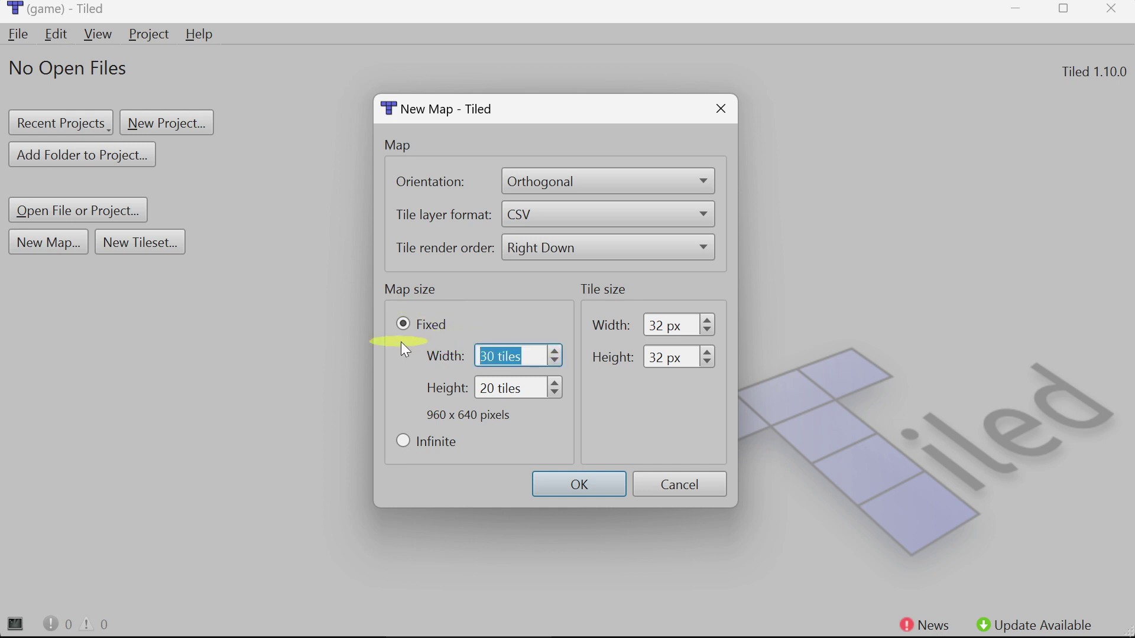
text(80)
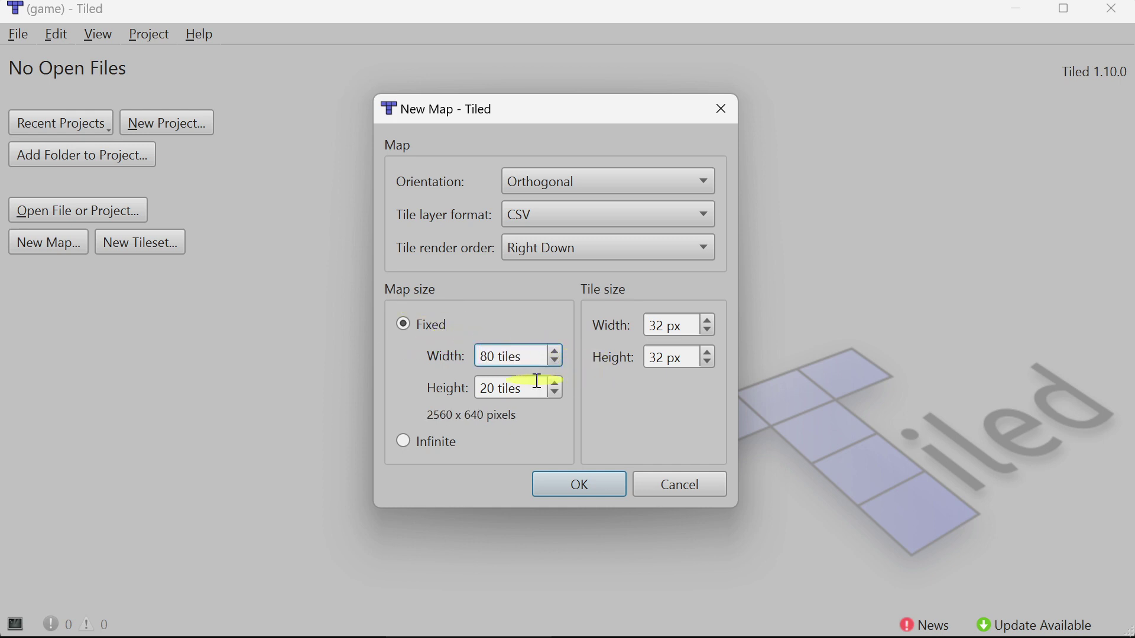
key(Tab)
text(80)
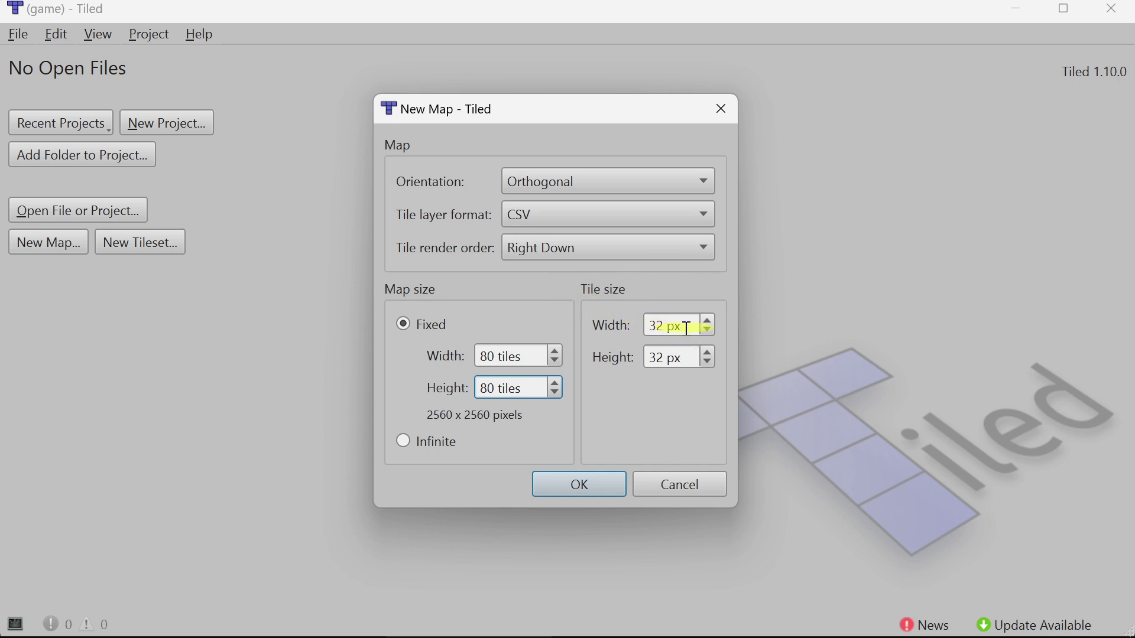
Create the map with 32 px tiles, Orthogonal orientation and the CSV tile layer format
drag(687, 327, 621, 325)
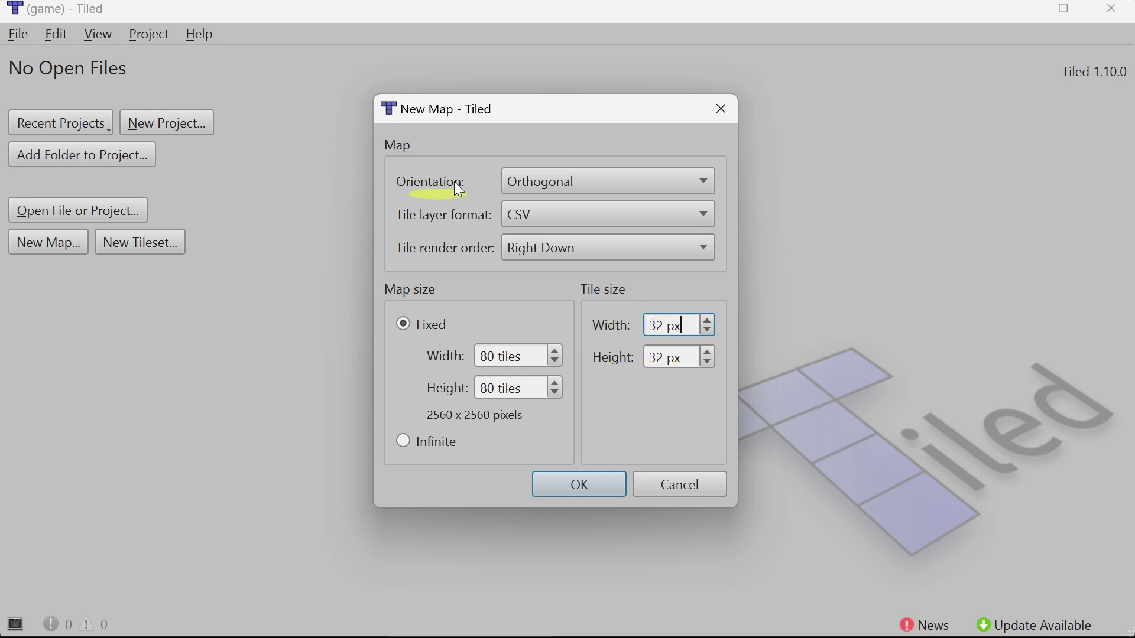
click(562, 181)
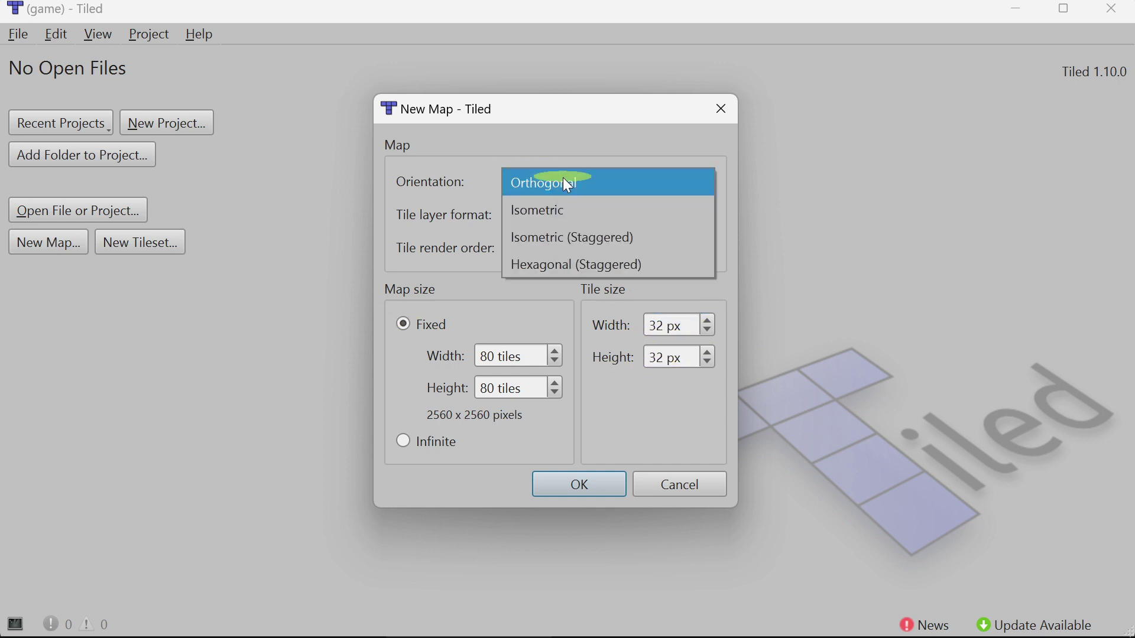
click(544, 124)
click(549, 217)
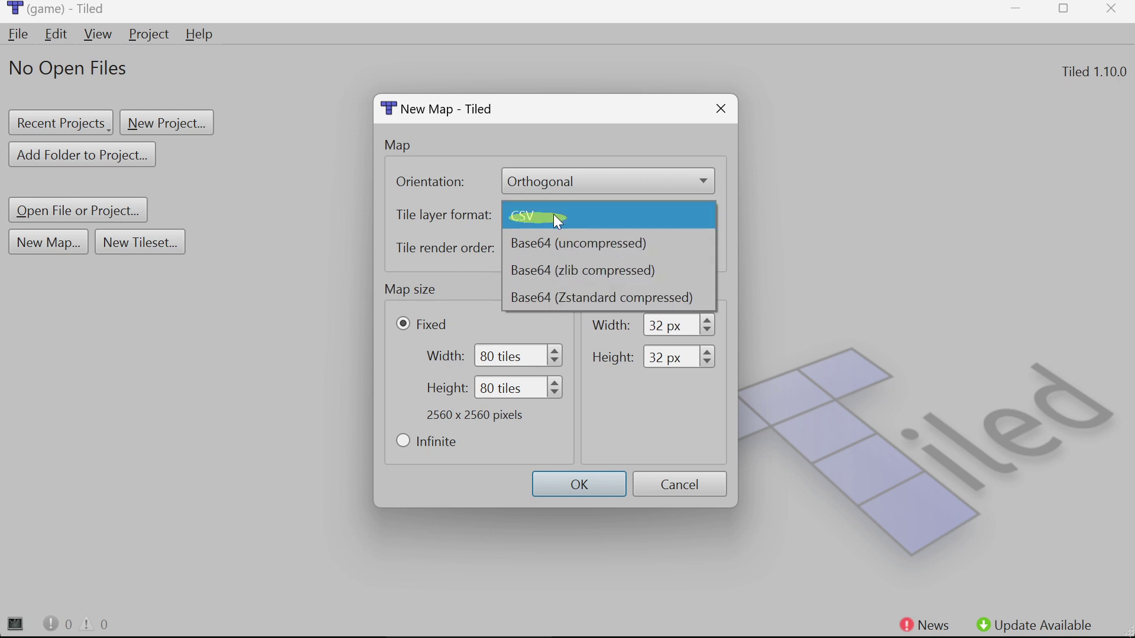
click(548, 112)
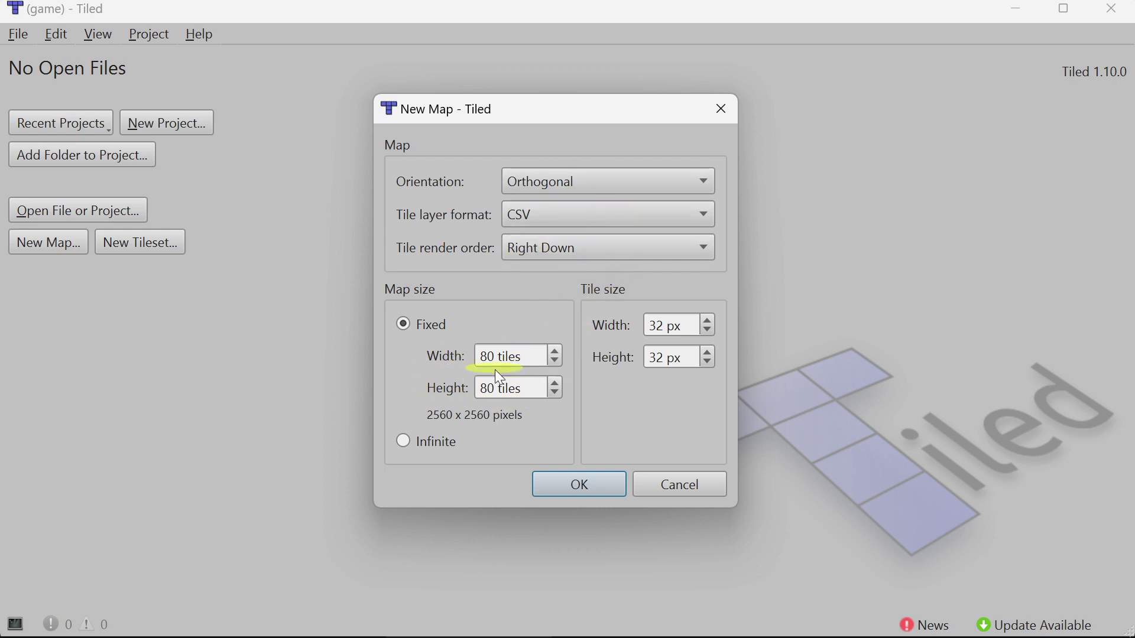
click(590, 487)
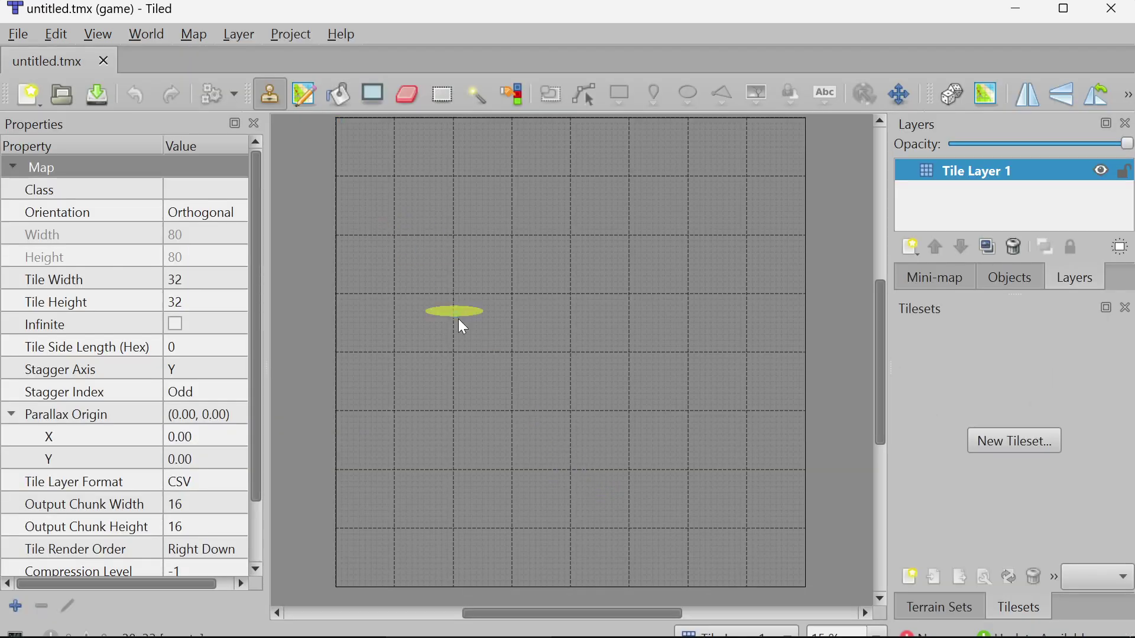
Examine the empty map grid at different zoom levels along with the map properties
ctrl+scroll(461, 325, down, 2)
ctrl+scroll(484, 323, up, 4)
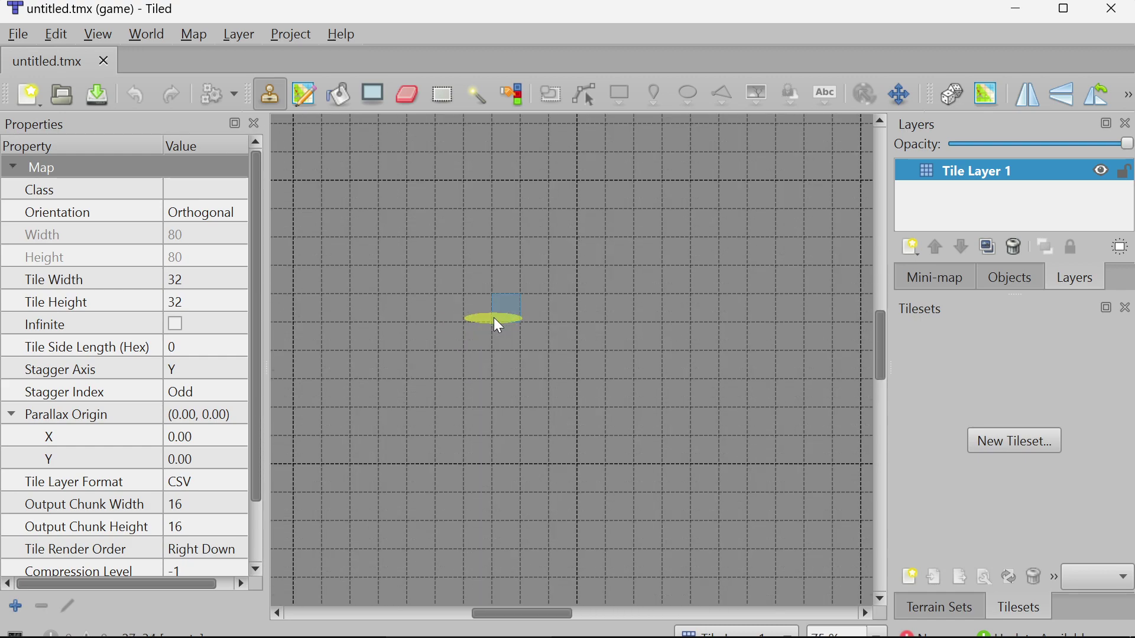
ctrl+scroll(578, 272, down, 5)
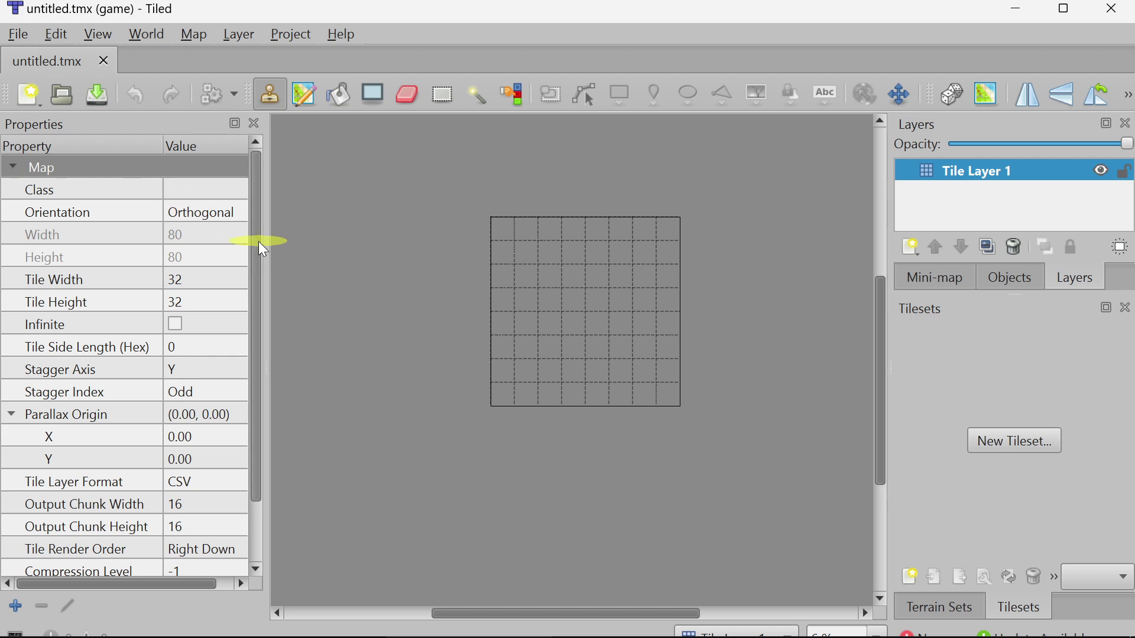
drag(257, 242, 259, 318)
drag(263, 399, 274, 207)
ctrl+scroll(610, 338, up, 3)
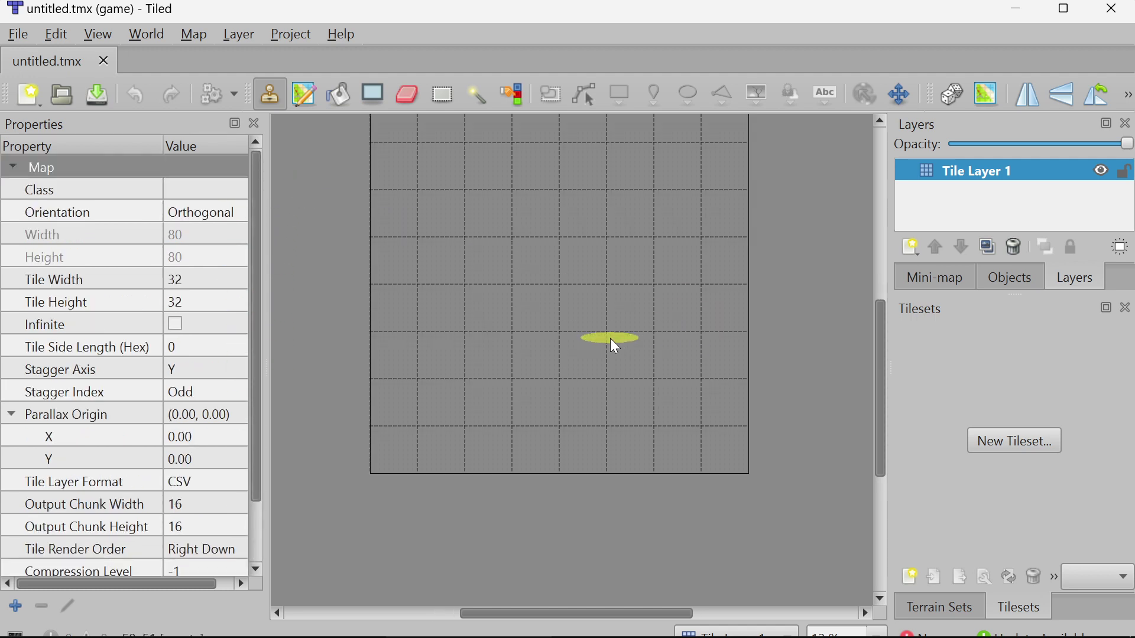
ctrl+scroll(461, 257, up, 2)
ctrl+scroll(466, 275, down, 4)
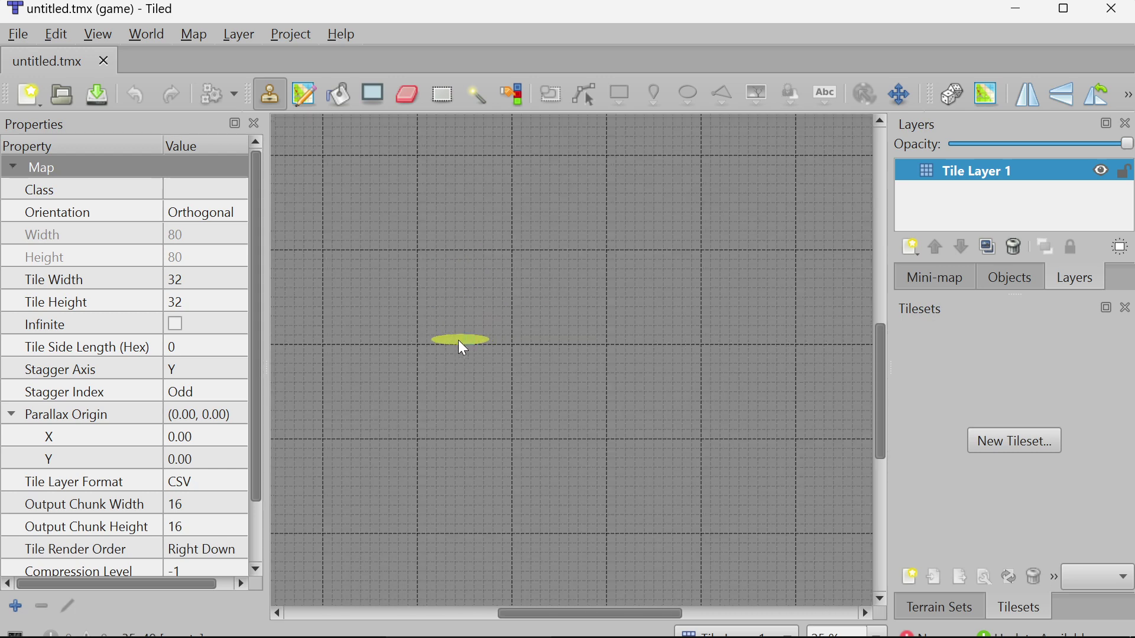
Start a new tileset based on a tileset image, using floor.png from the tiles folder as the source
drag(889, 428, 582, 358)
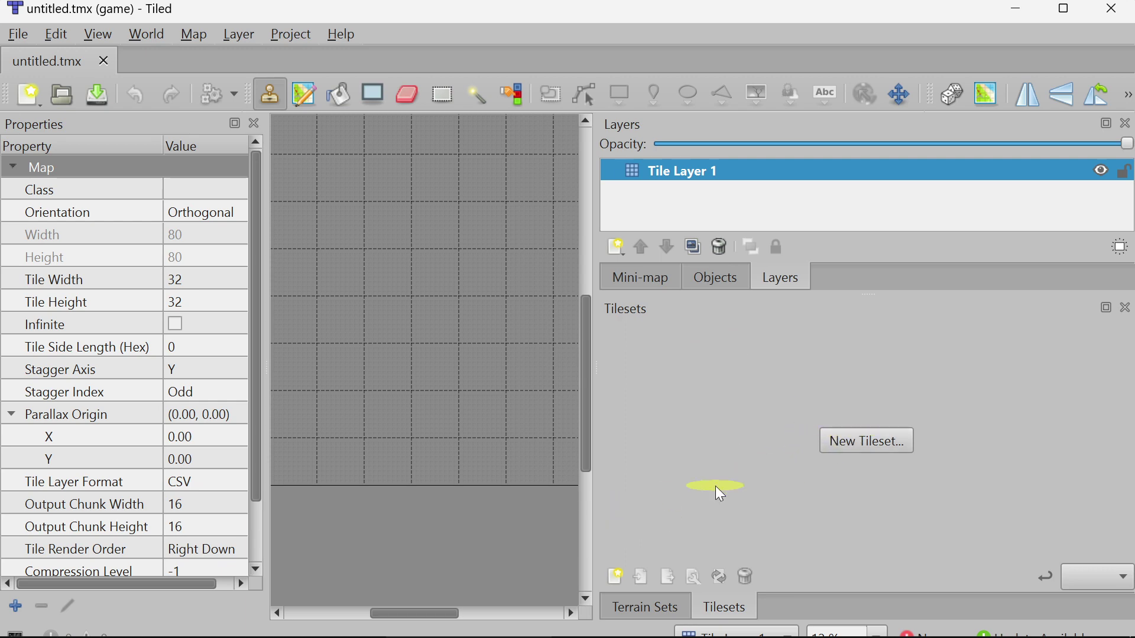
click(877, 444)
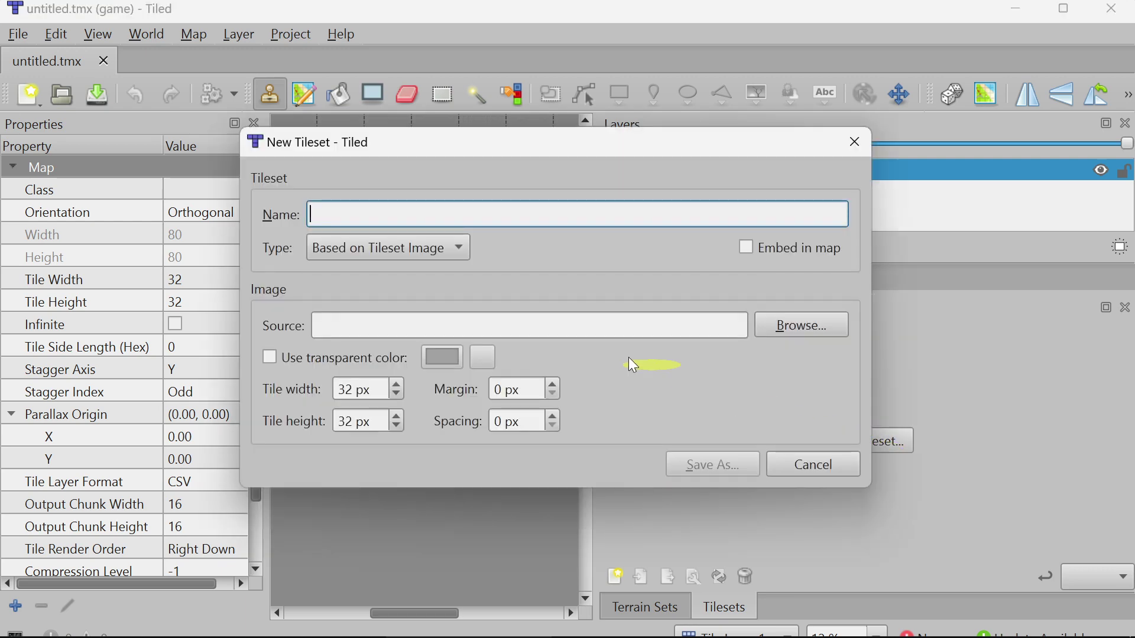
click(398, 253)
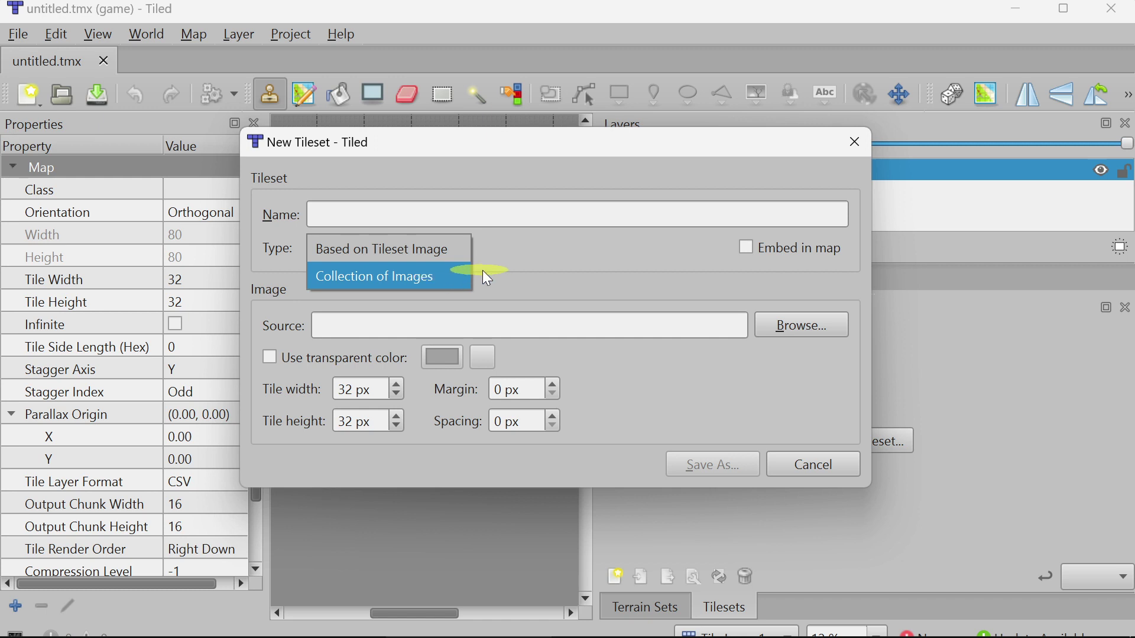
click(589, 264)
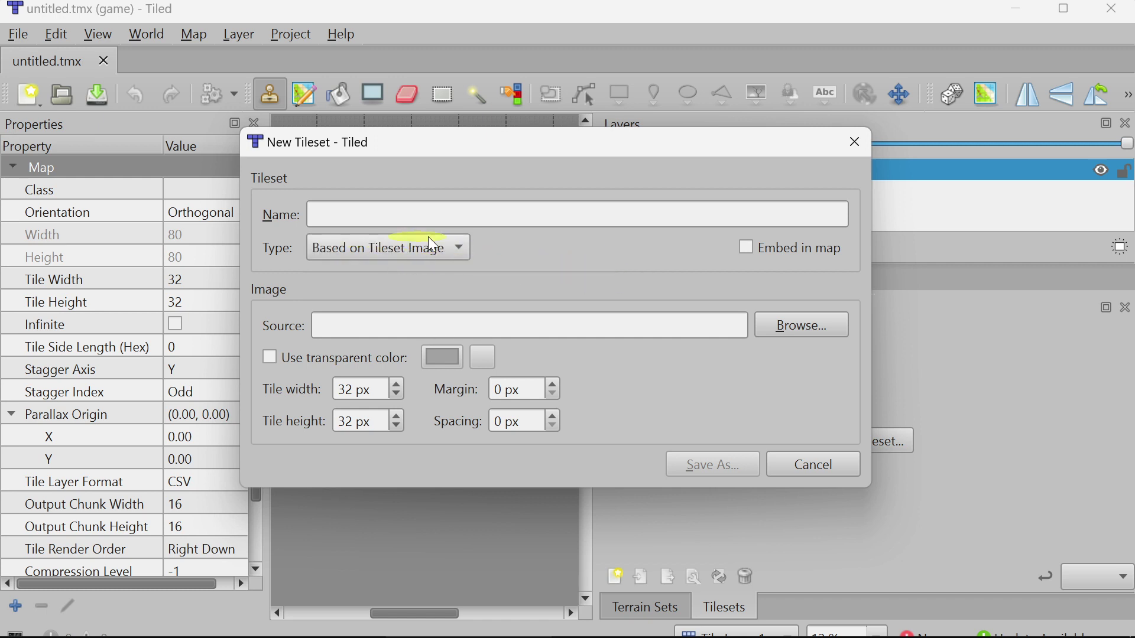
click(801, 330)
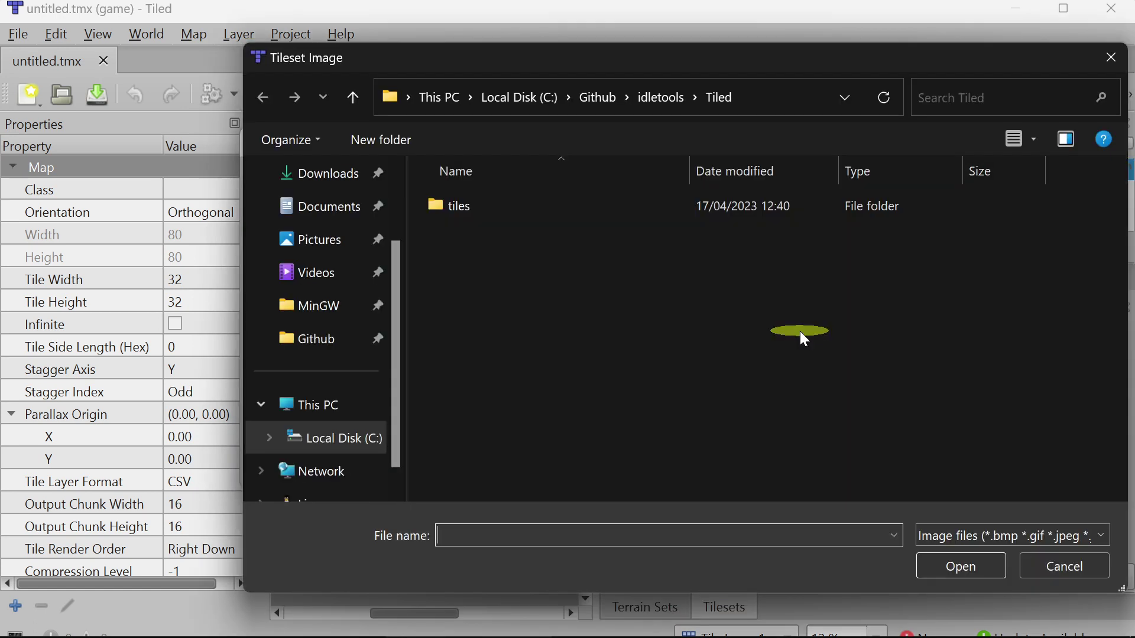
double_click(463, 205)
click(601, 256)
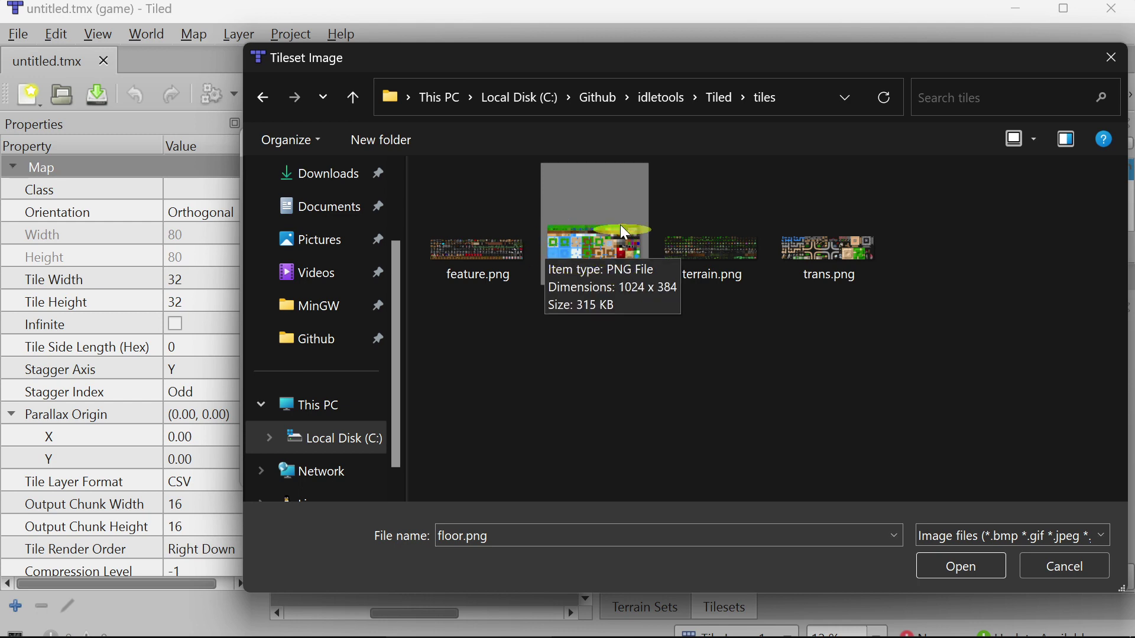
click(966, 568)
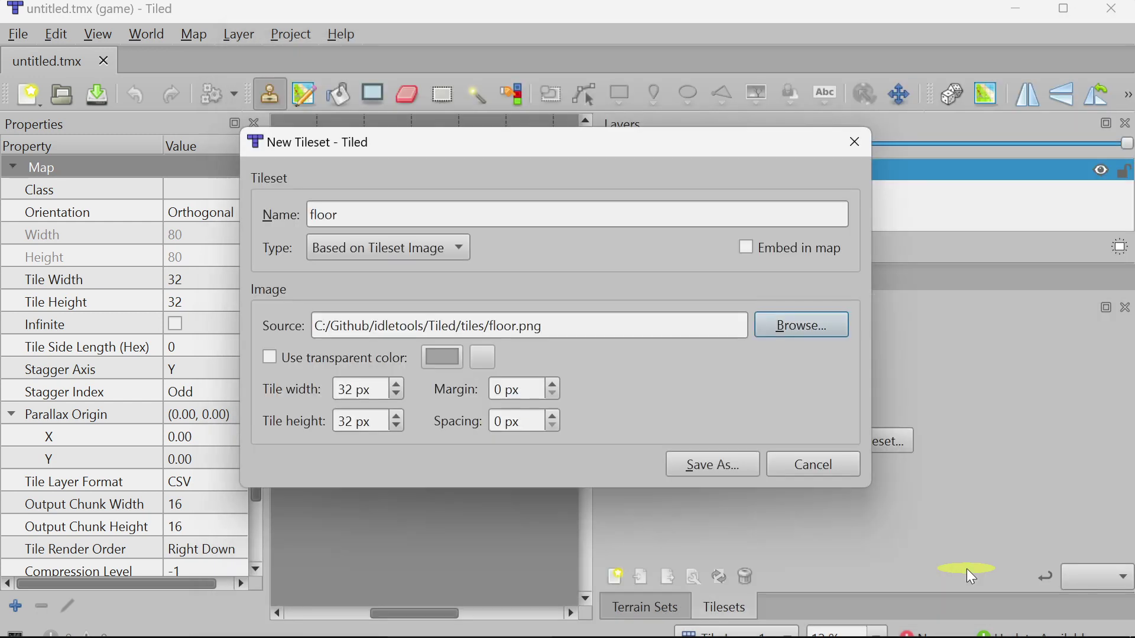
Save the new tileset as floor.tsx in the Tiled folder and return to the untitled map
click(704, 467)
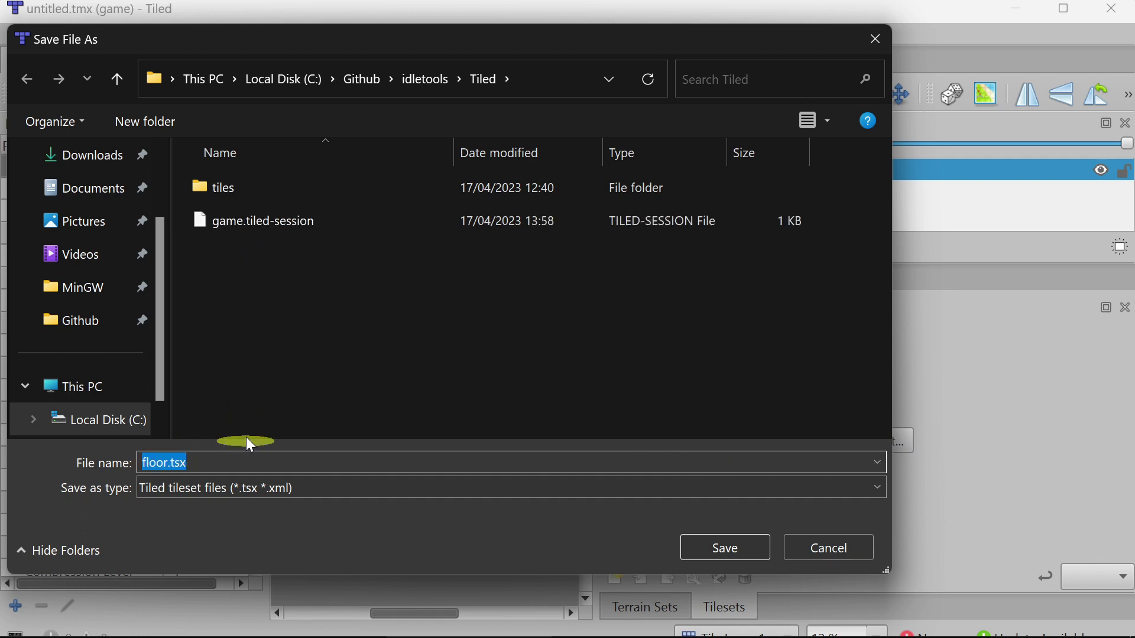
click(726, 549)
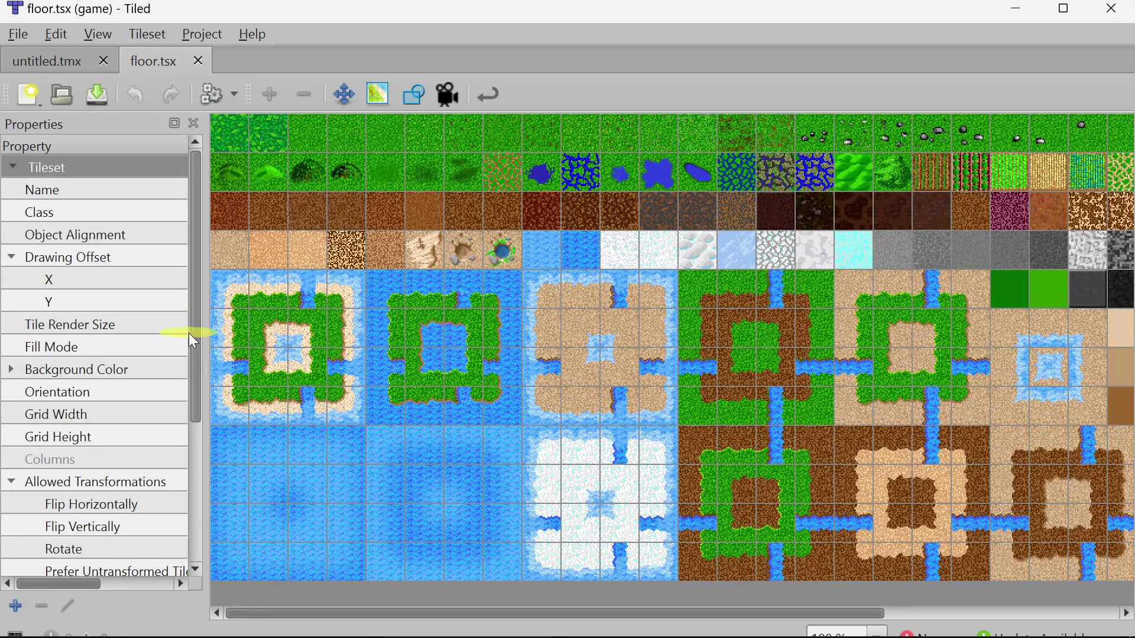
drag(208, 329, 196, 305)
drag(353, 306, 650, 294)
click(31, 63)
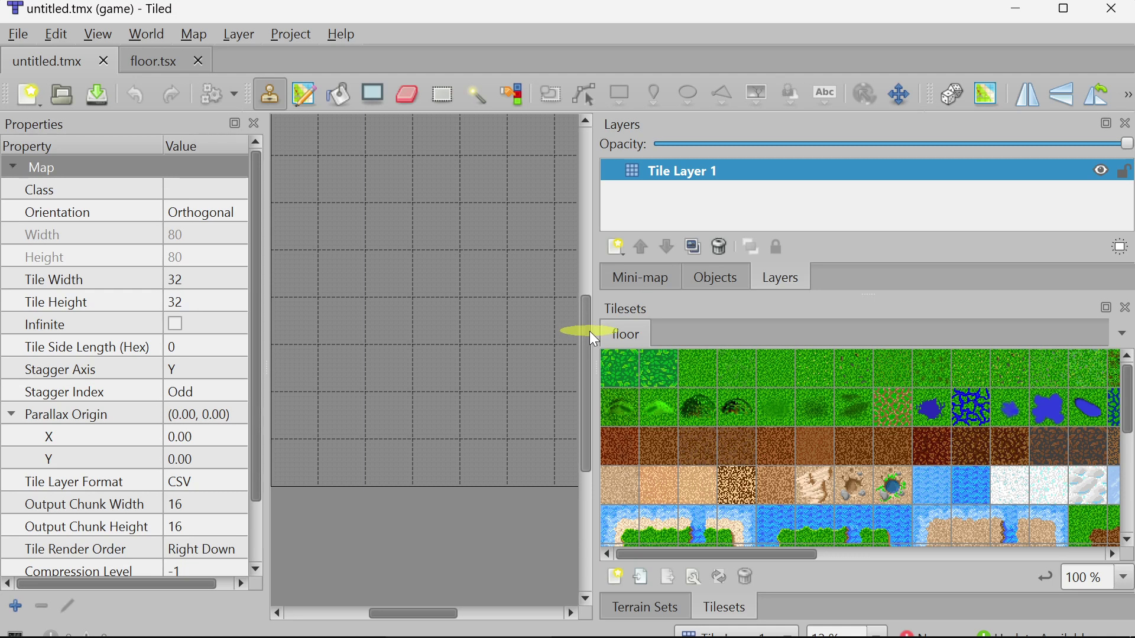
Enlarge the map view and choose the first dark green grass tile of the floor tileset for painting
drag(591, 331, 795, 331)
ctrl+scroll(313, 293, down, 4)
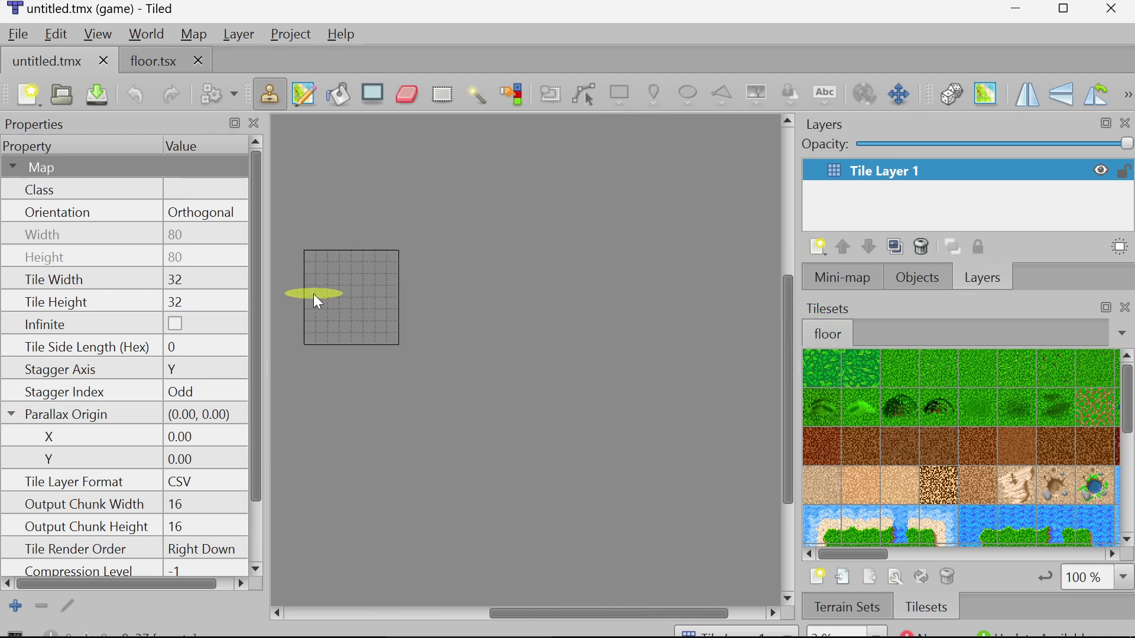
ctrl+scroll(355, 290, up, 4)
click(829, 376)
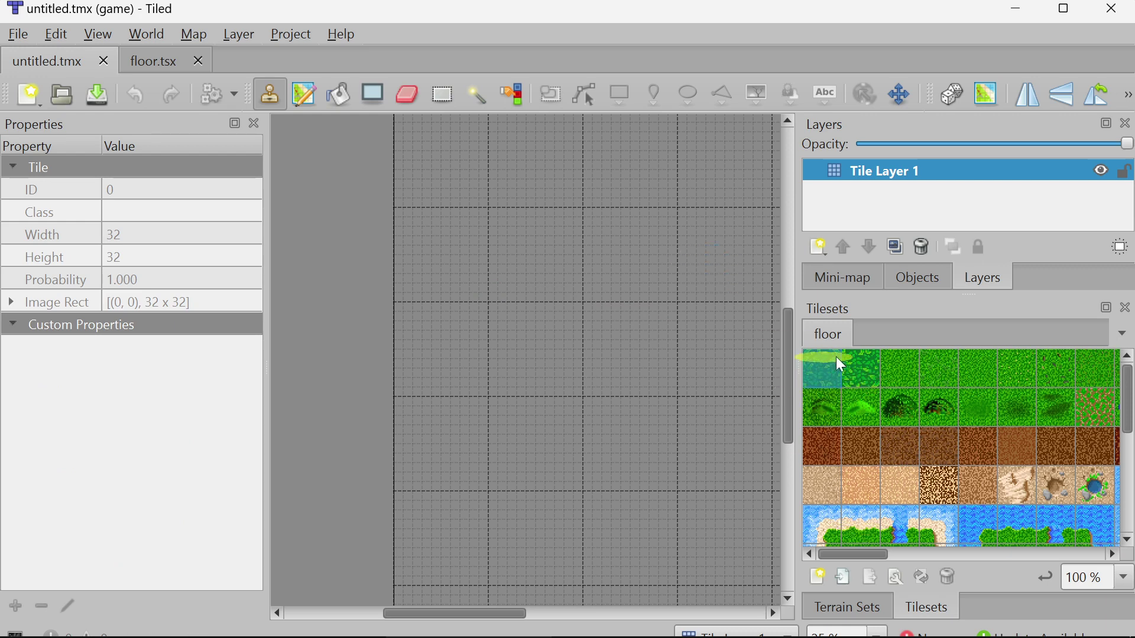
Try painting a small patch of the grass tile on the map with the Stamp Brush and undo it
ctrl+scroll(744, 239, up, 1)
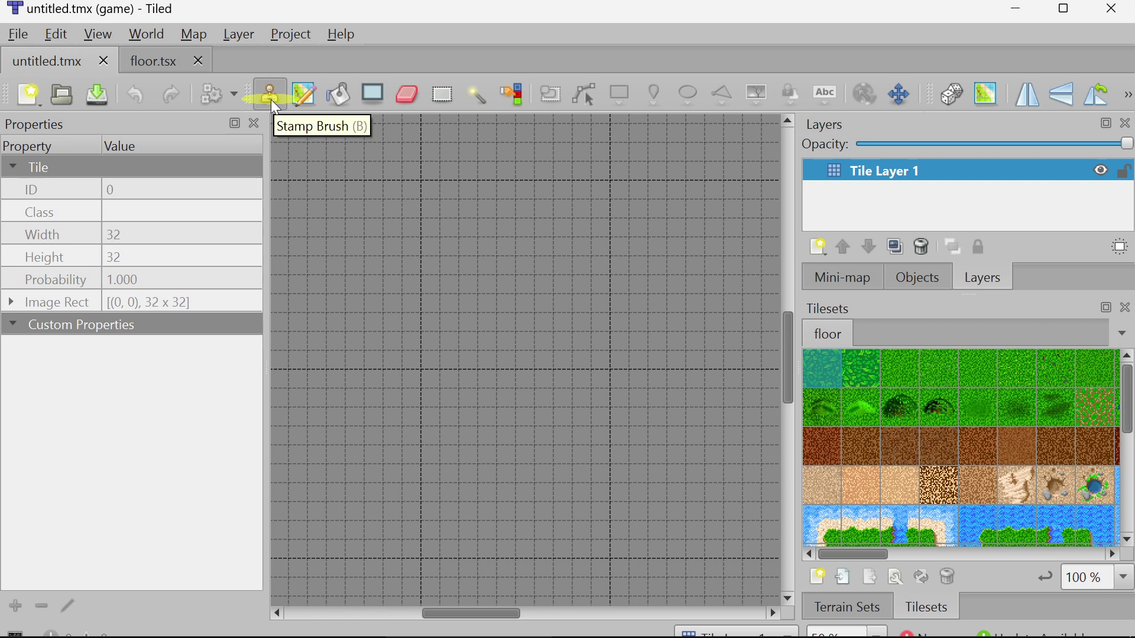
mouse_move(507, 285)
mouse_down()
mouse_move(605, 274)
mouse_move(605, 324)
mouse_move(563, 319)
mouse_up()
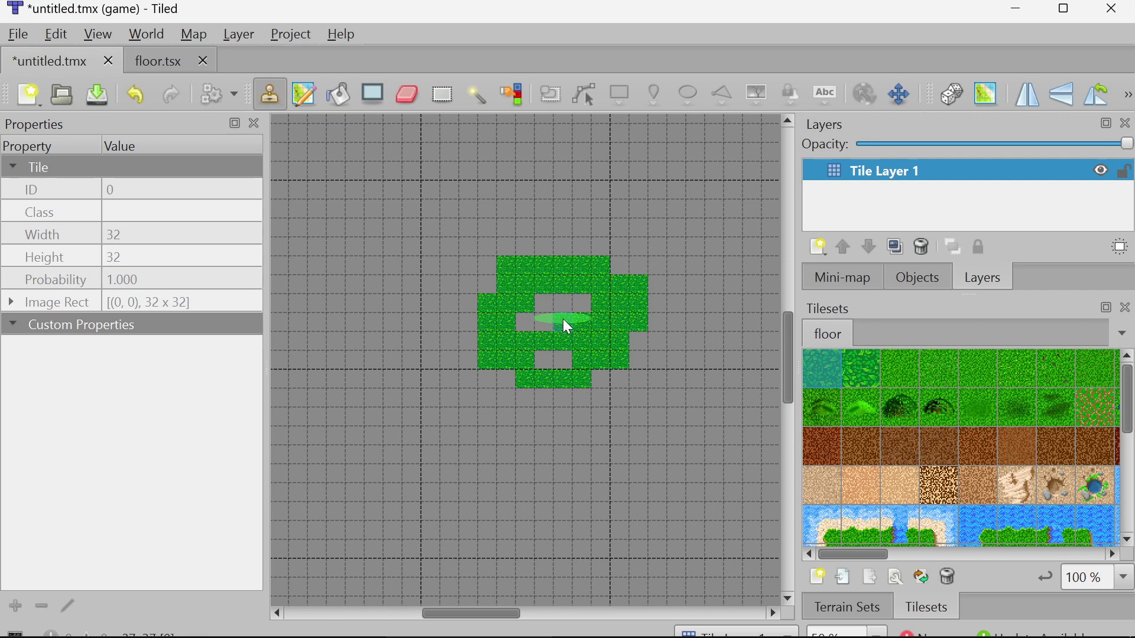
key(ctrl+z)
Paint a closed, roughly oval island outline across most of the map with the dark green grass tile
ctrl+scroll(686, 360, down, 5)
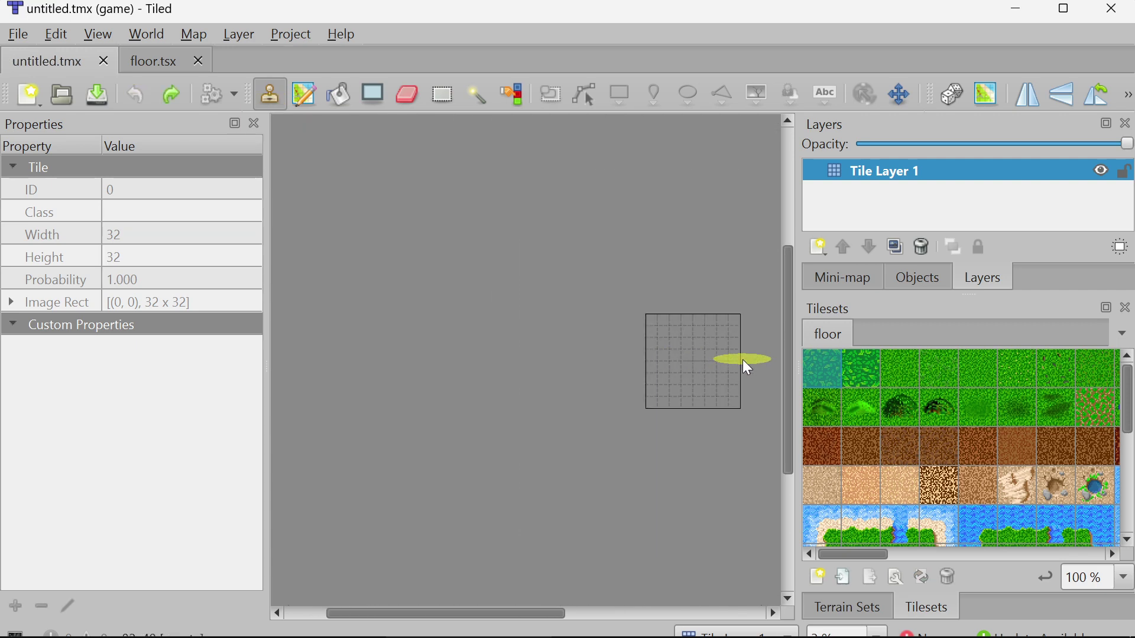
ctrl+scroll(742, 359, up, 2)
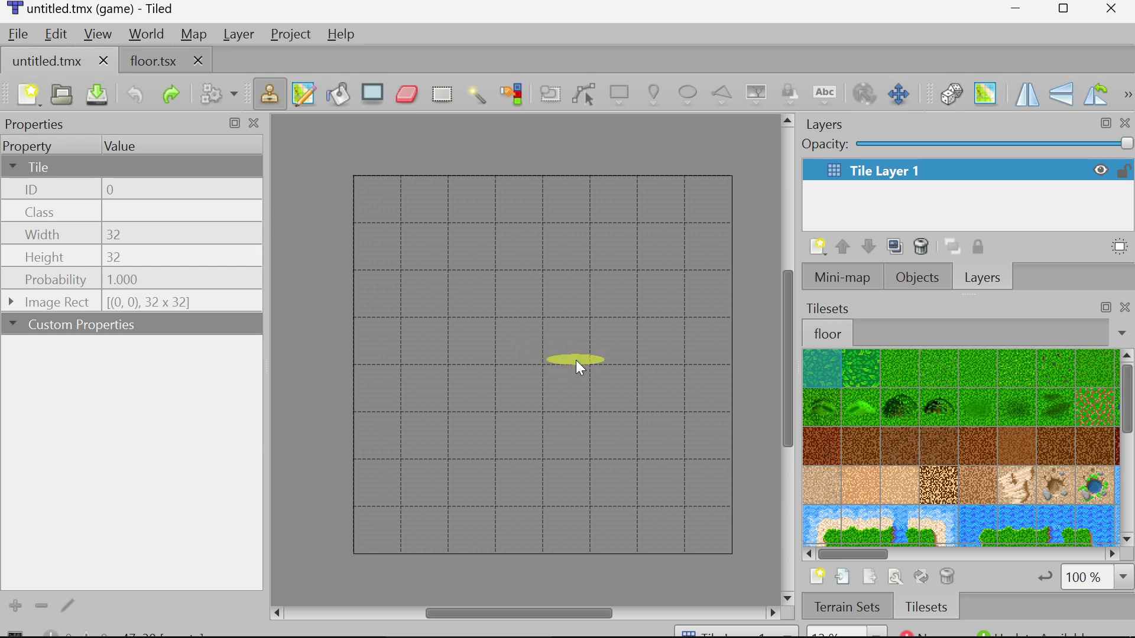
ctrl+scroll(576, 361, up, 3)
ctrl+scroll(555, 274, down, 4)
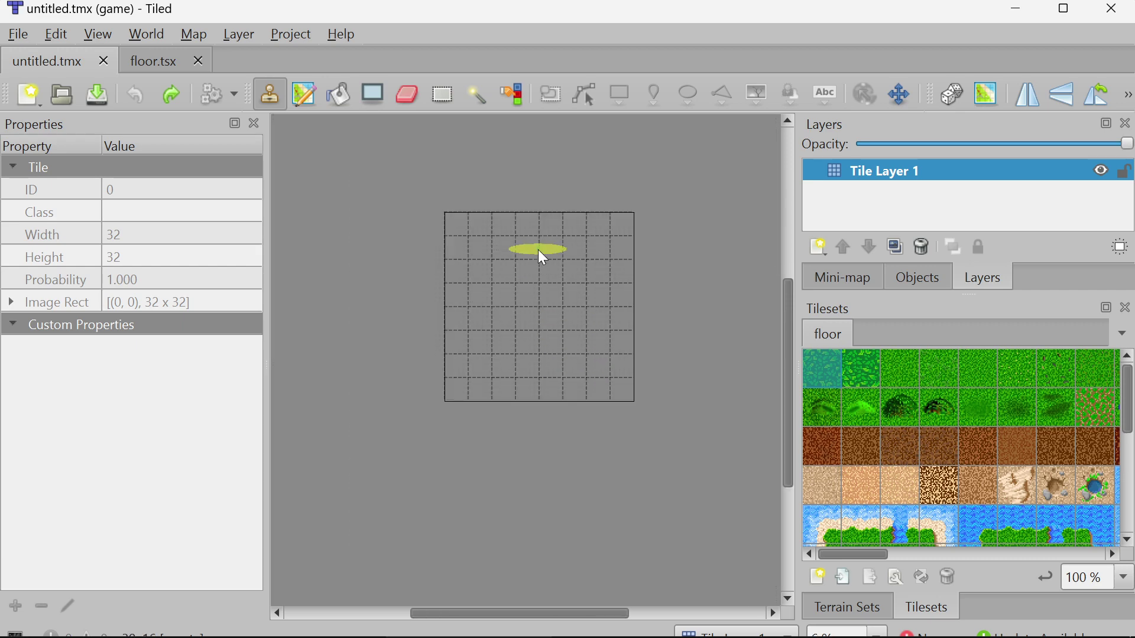
ctrl+scroll(544, 283, up, 2)
ctrl+scroll(532, 289, down, 1)
mouse_move(495, 228)
mouse_down()
mouse_move(438, 276)
mouse_move(438, 407)
mouse_move(597, 448)
mouse_move(532, 200)
mouse_up()
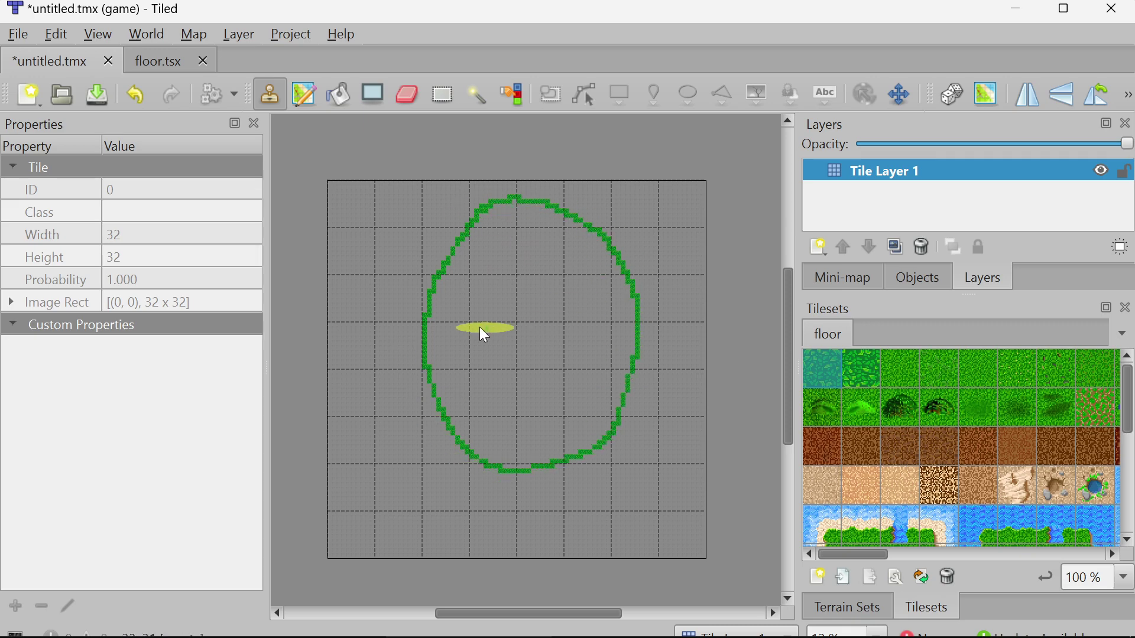
Select the first 15 grass tiles, IDs 0 to 14, in the first row of the floor tileset
ctrl+scroll(478, 325, up, 6)
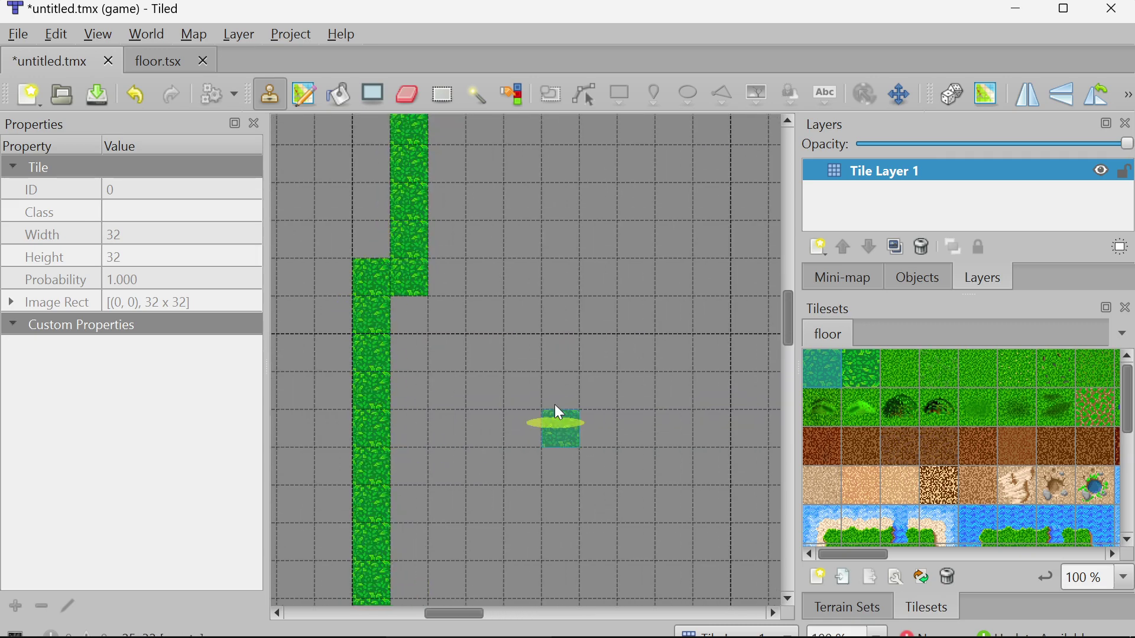
ctrl+scroll(437, 432, down, 4)
ctrl+scroll(556, 431, down, 3)
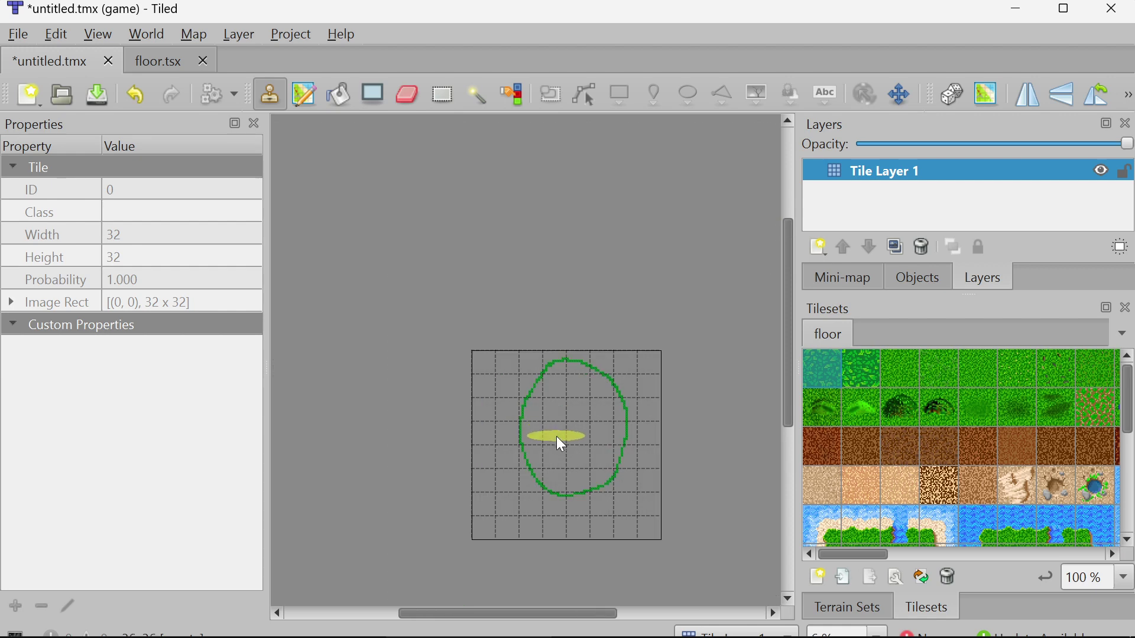
ctrl+scroll(561, 444, up, 1)
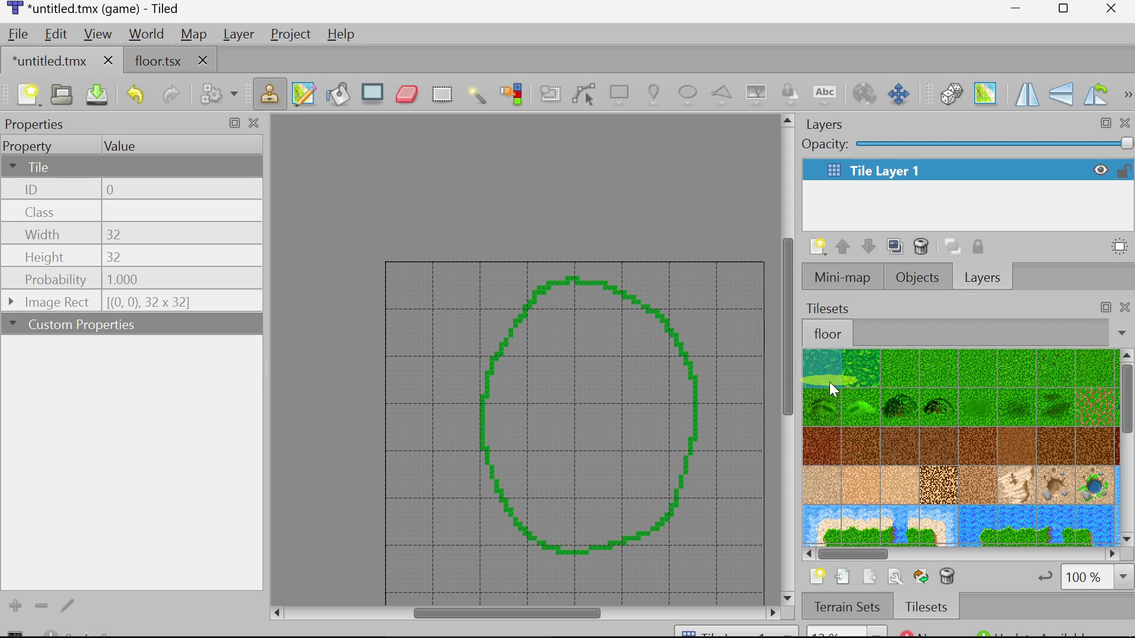
drag(871, 552, 941, 555)
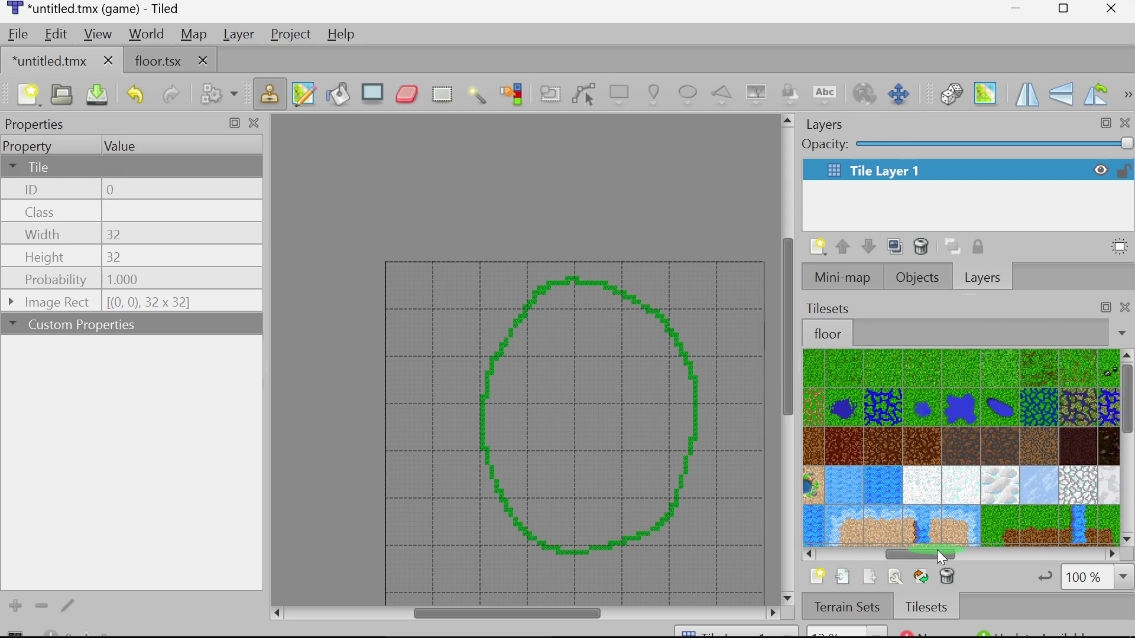
click(1009, 378)
mouse_move(1078, 373)
mouse_down()
mouse_move(1053, 381)
mouse_move(1100, 377)
mouse_move(1070, 382)
mouse_up()
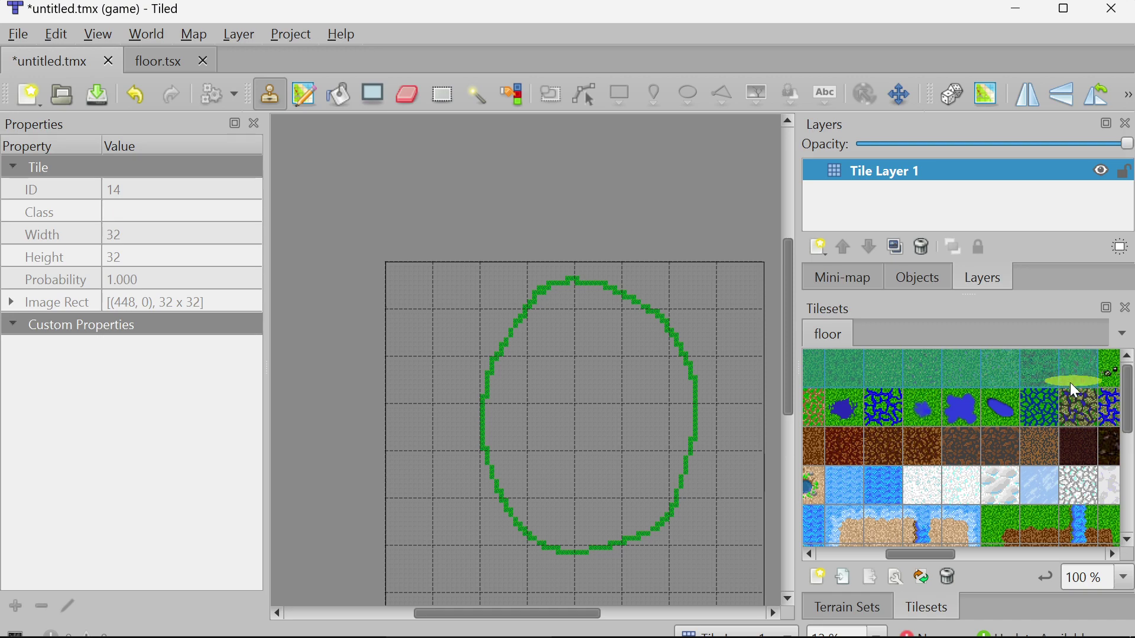
drag(931, 549, 852, 550)
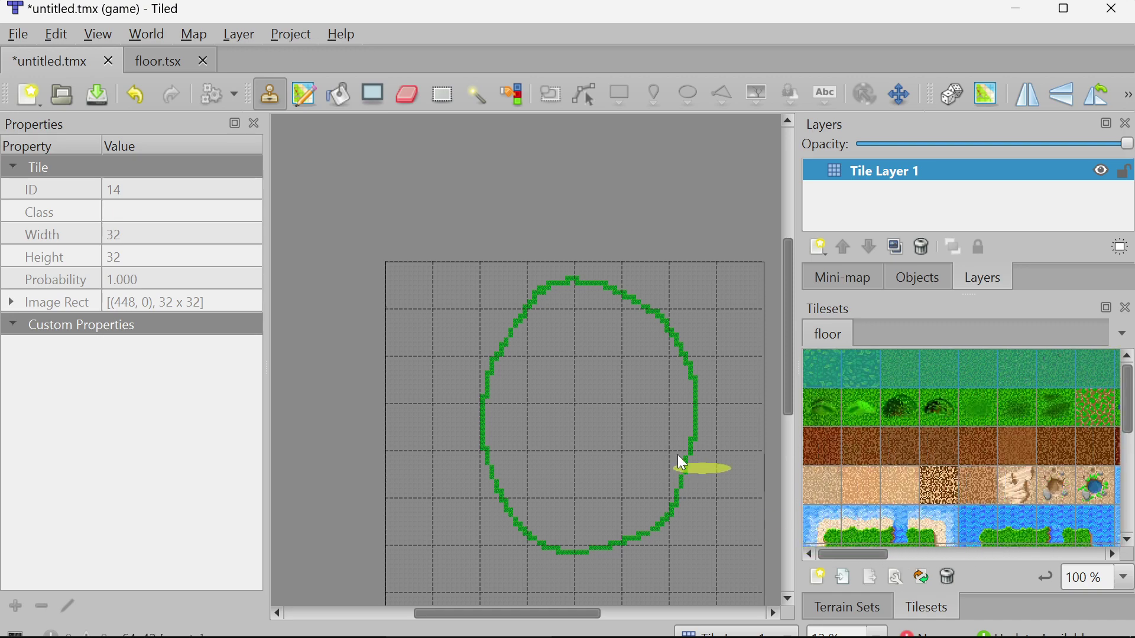
Try stamping the selected row of grass tiles inside the oval outline and undo it
ctrl+scroll(576, 362, up, 10)
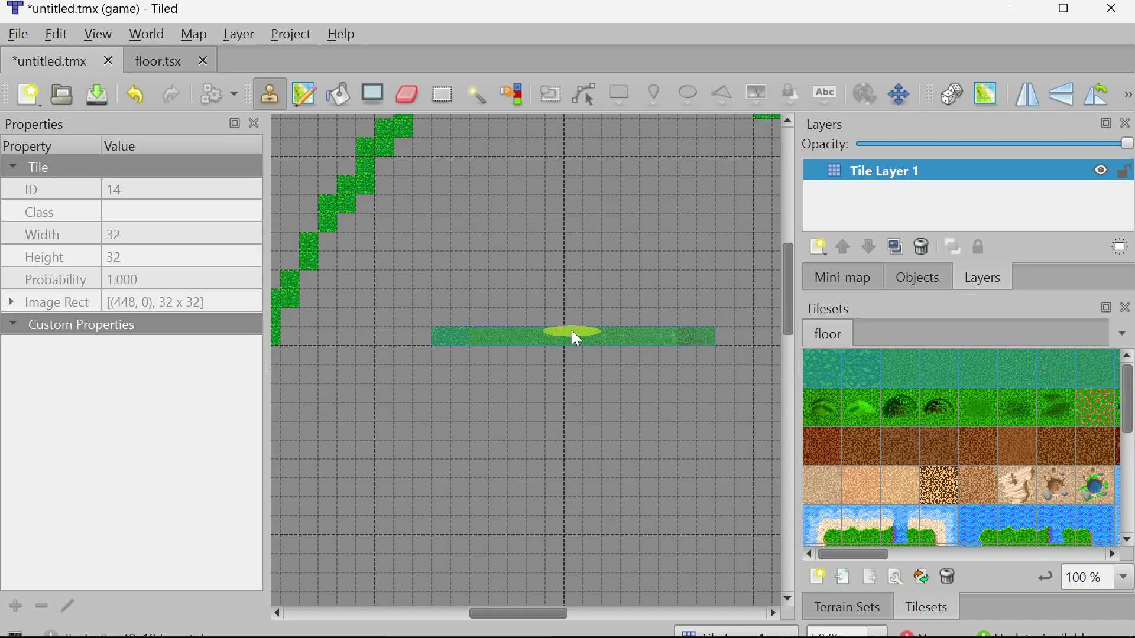
ctrl+scroll(575, 299, up, 3)
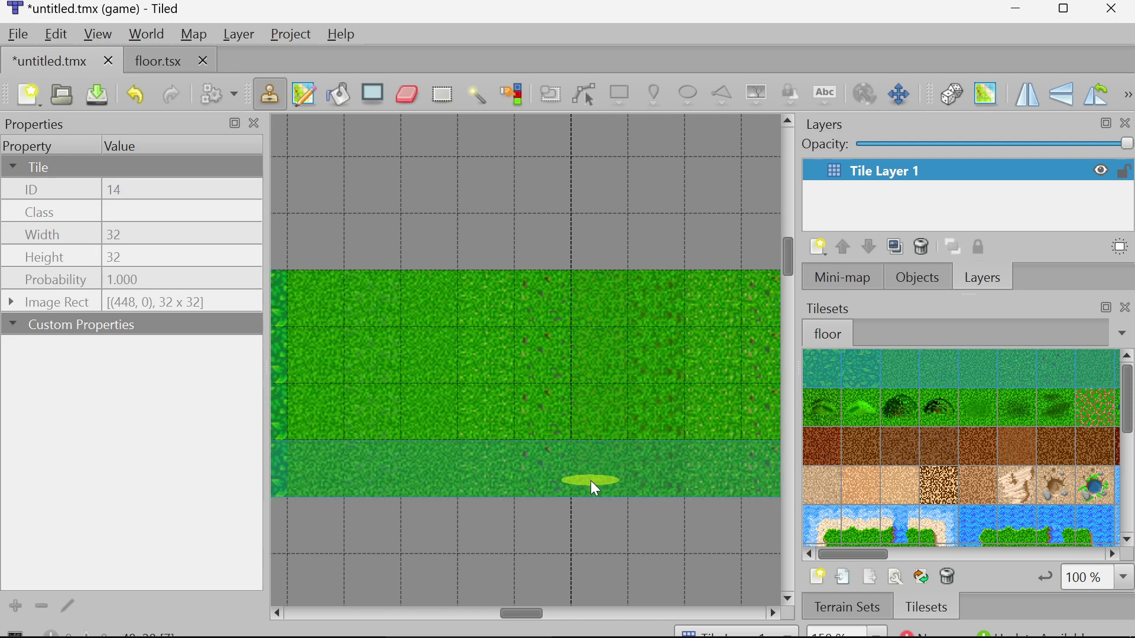
ctrl+scroll(573, 373, down, 4)
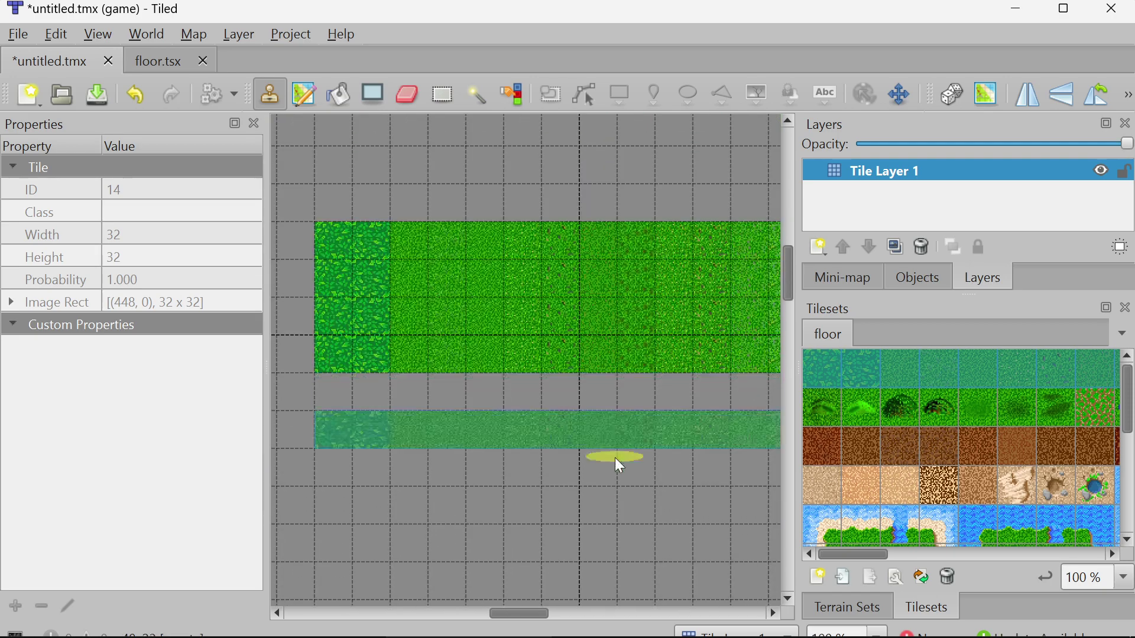
key(ctrl+z)
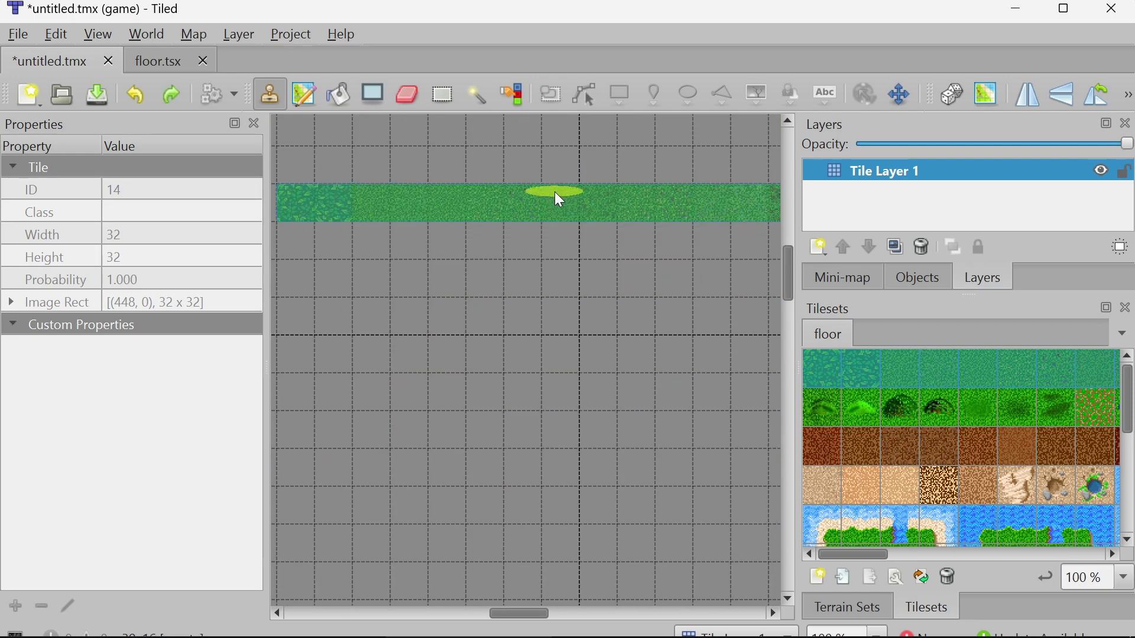
Fill the inside of the oval outline with the selected grass tiles, using Bucket Fill with Random Mode enabled
click(338, 94)
click(368, 122)
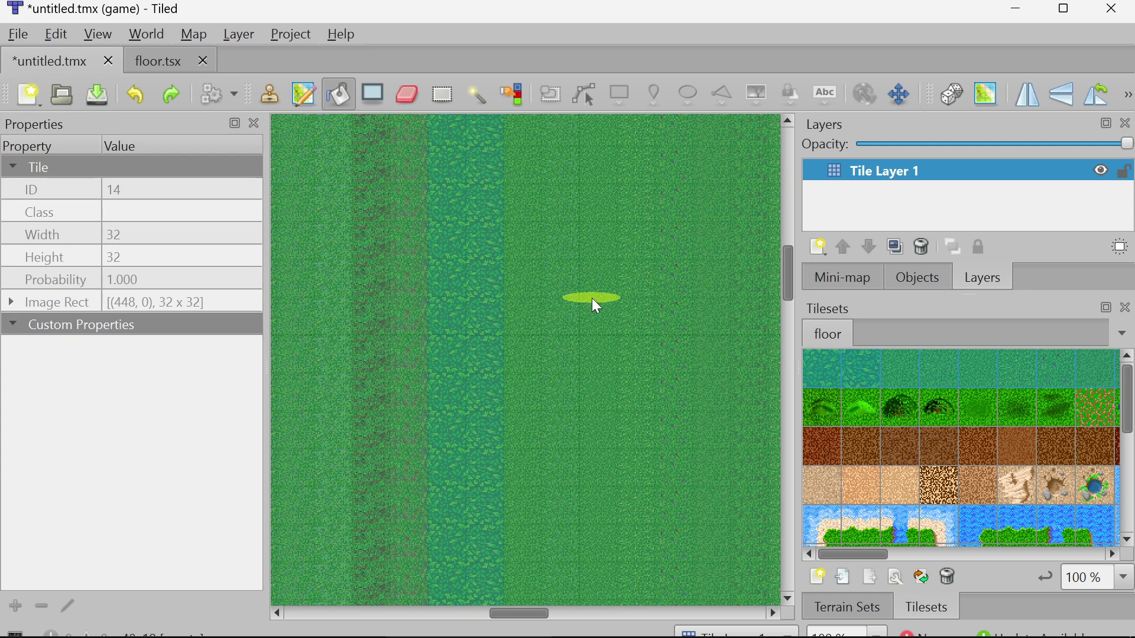
key(ctrl+z)
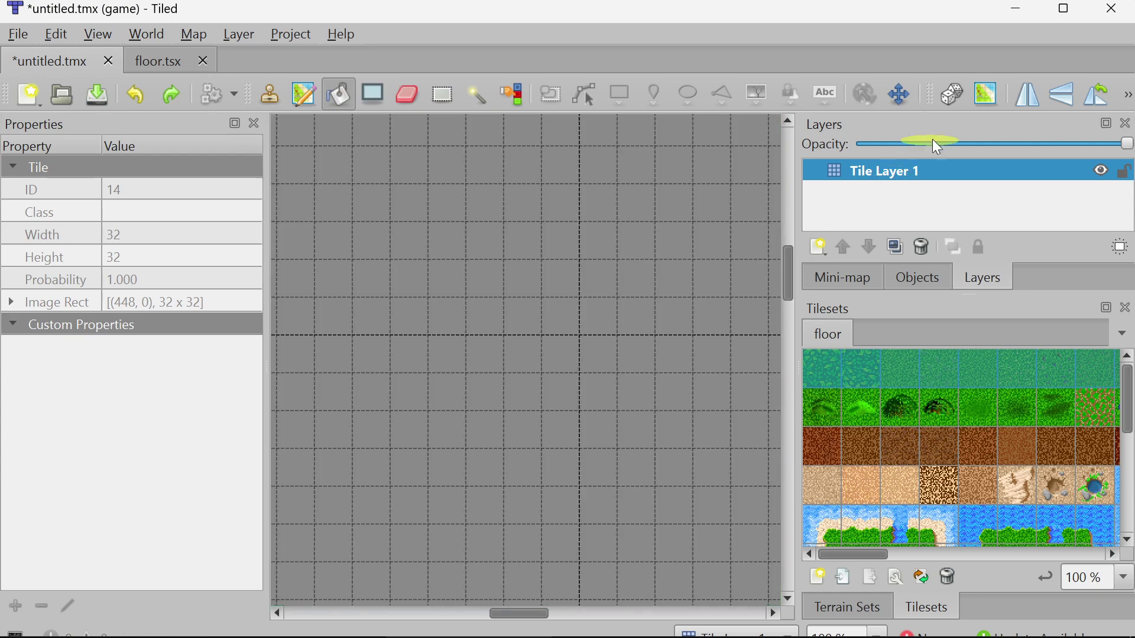
click(953, 94)
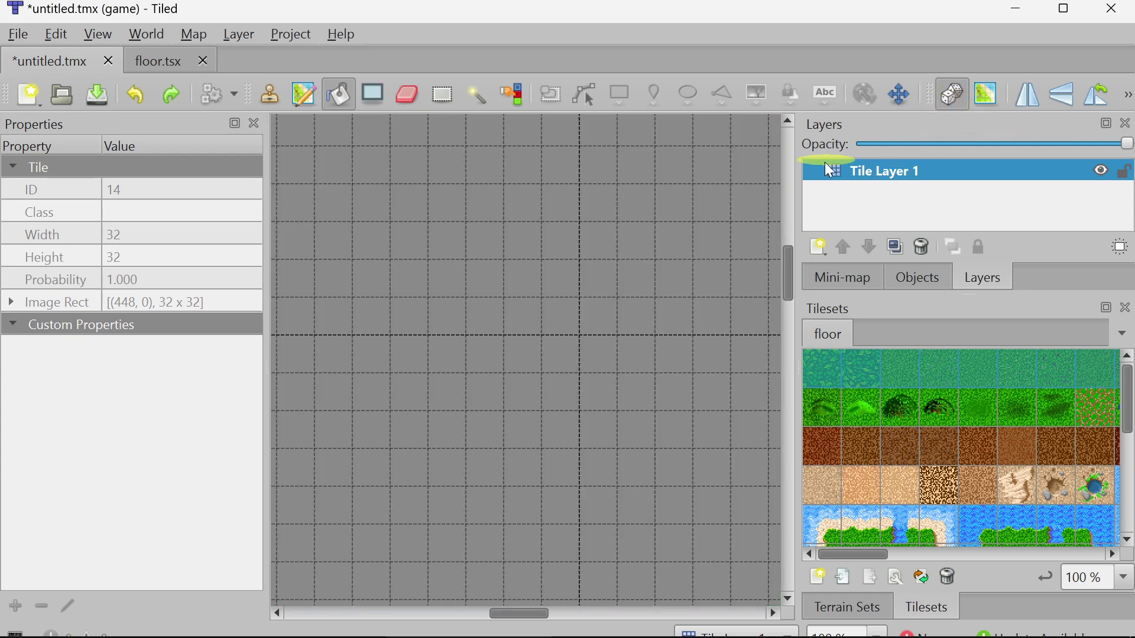
click(629, 264)
ctrl+scroll(629, 264, down, 4)
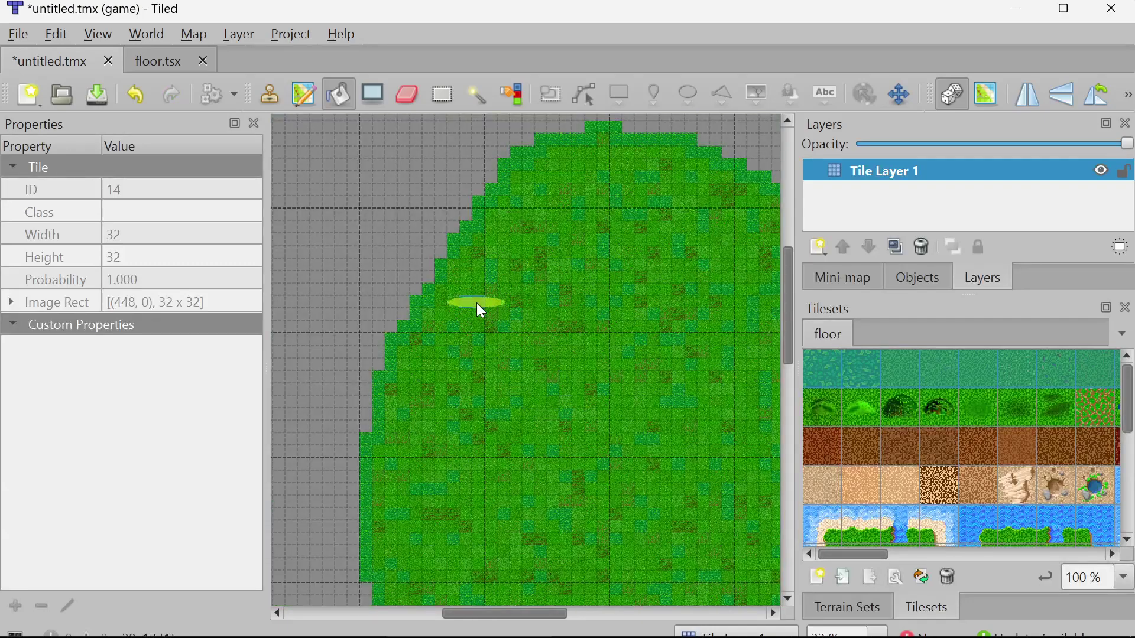
ctrl+scroll(512, 352, down, 3)
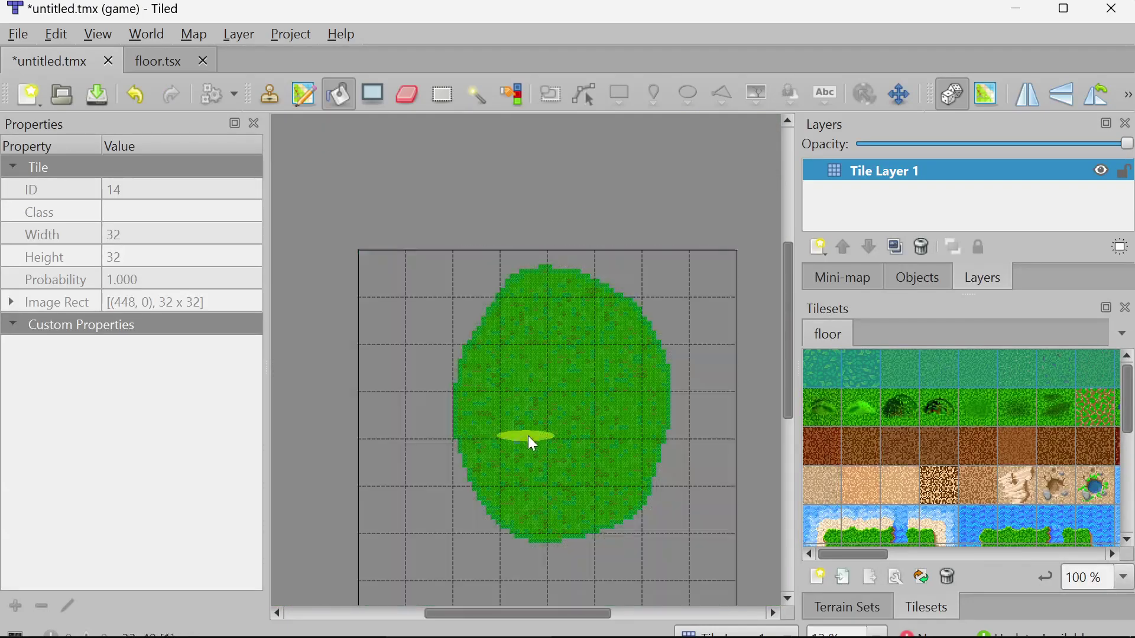
ctrl+scroll(421, 361, up, 3)
ctrl+scroll(516, 353, up, 3)
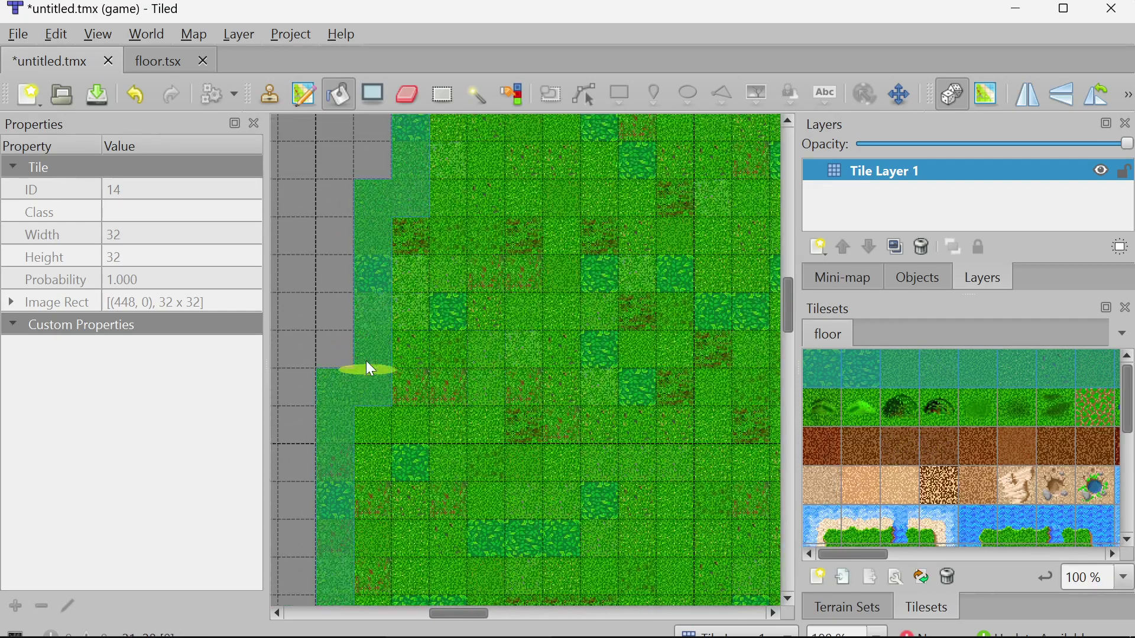
ctrl+scroll(511, 281, up, 1)
ctrl+scroll(497, 292, down, 2)
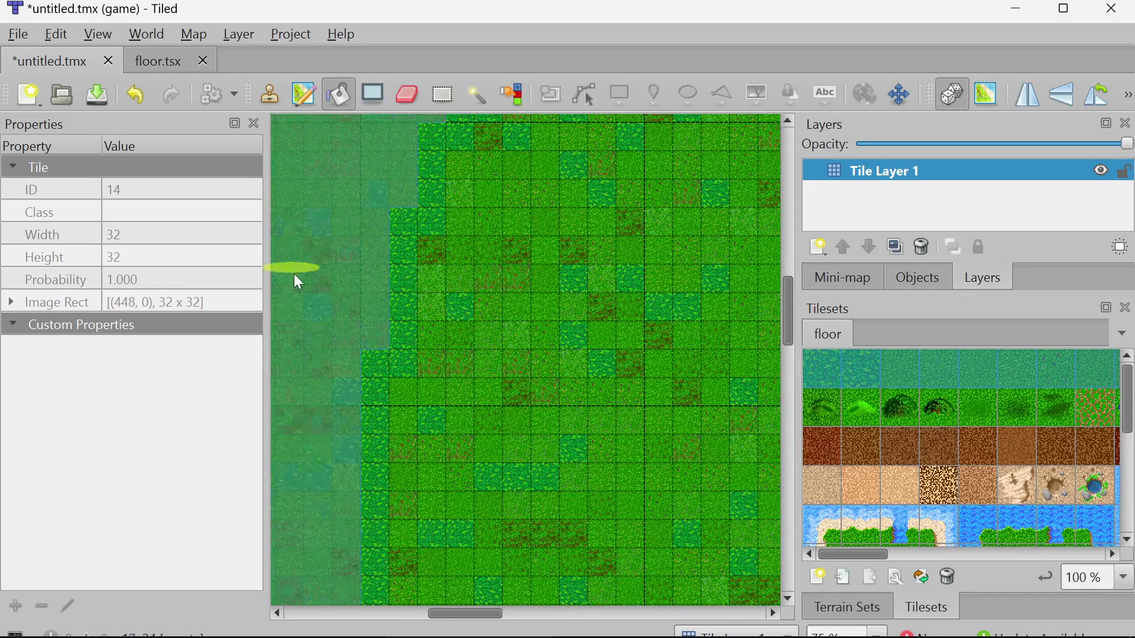
Check the random grass inside the oval outline and undo that fill
ctrl+scroll(473, 303, up, 2)
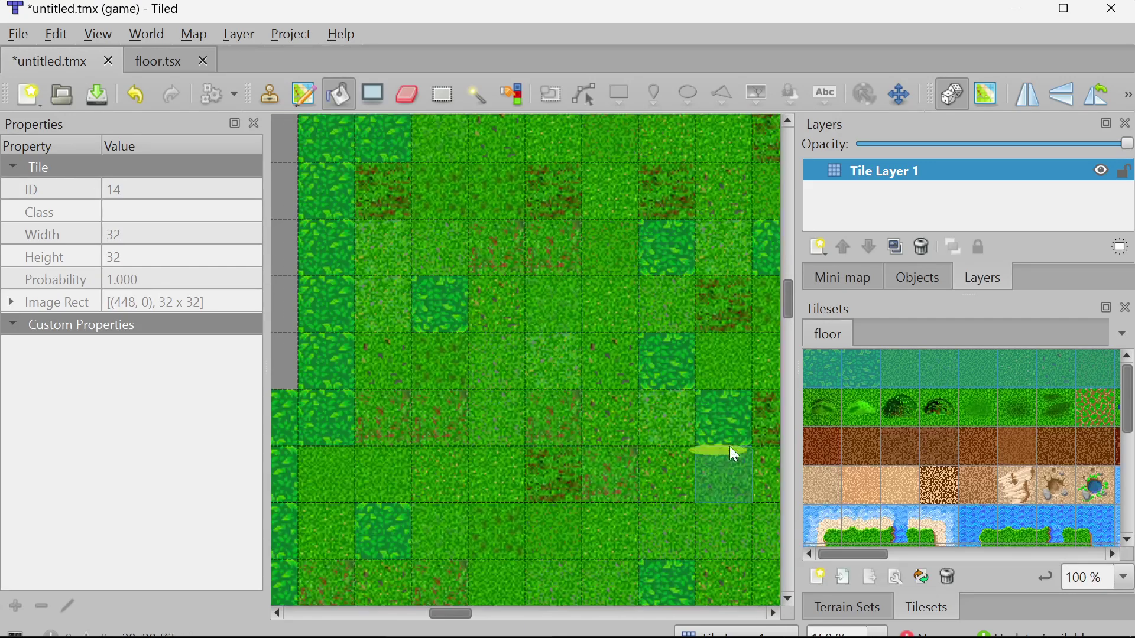
ctrl+scroll(512, 354, down, 1)
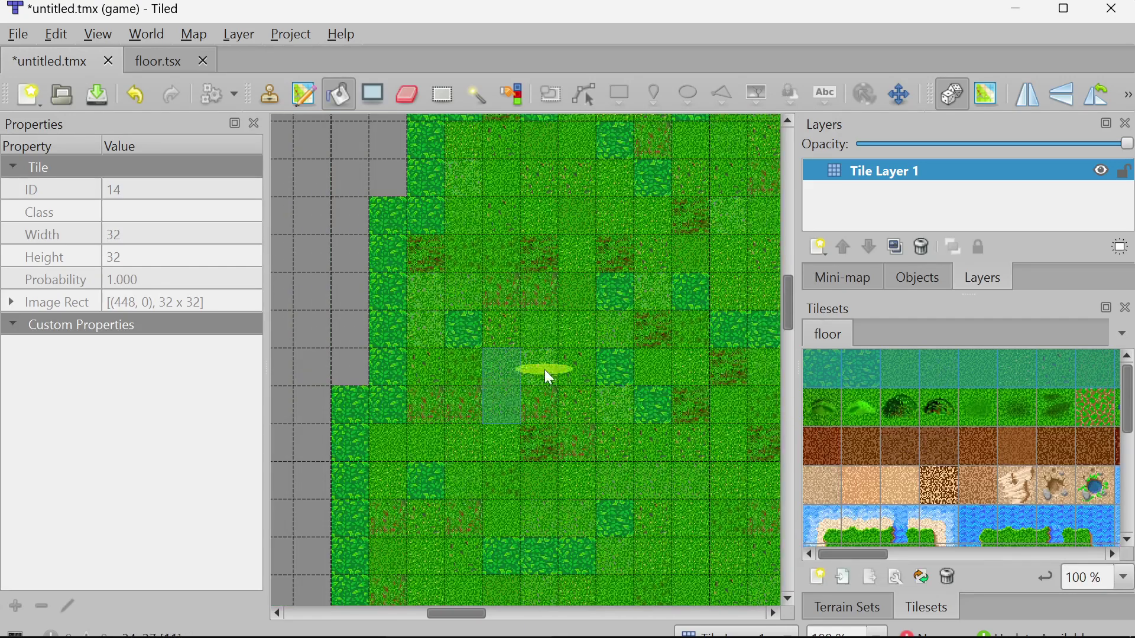
ctrl+scroll(640, 430, down, 5)
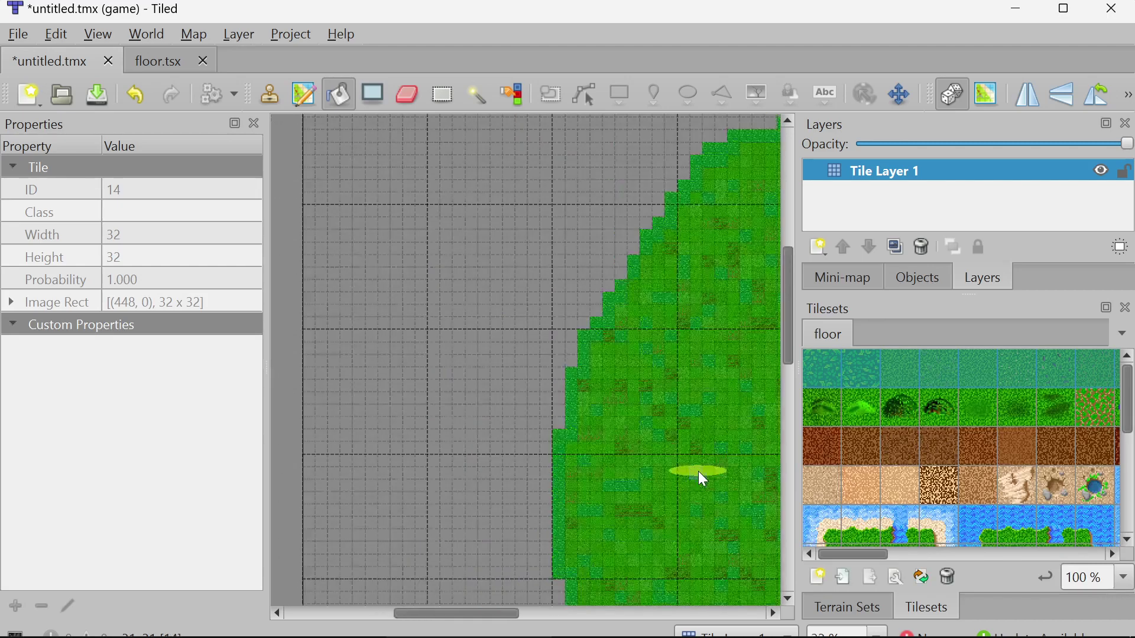
ctrl+scroll(701, 469, up, 2)
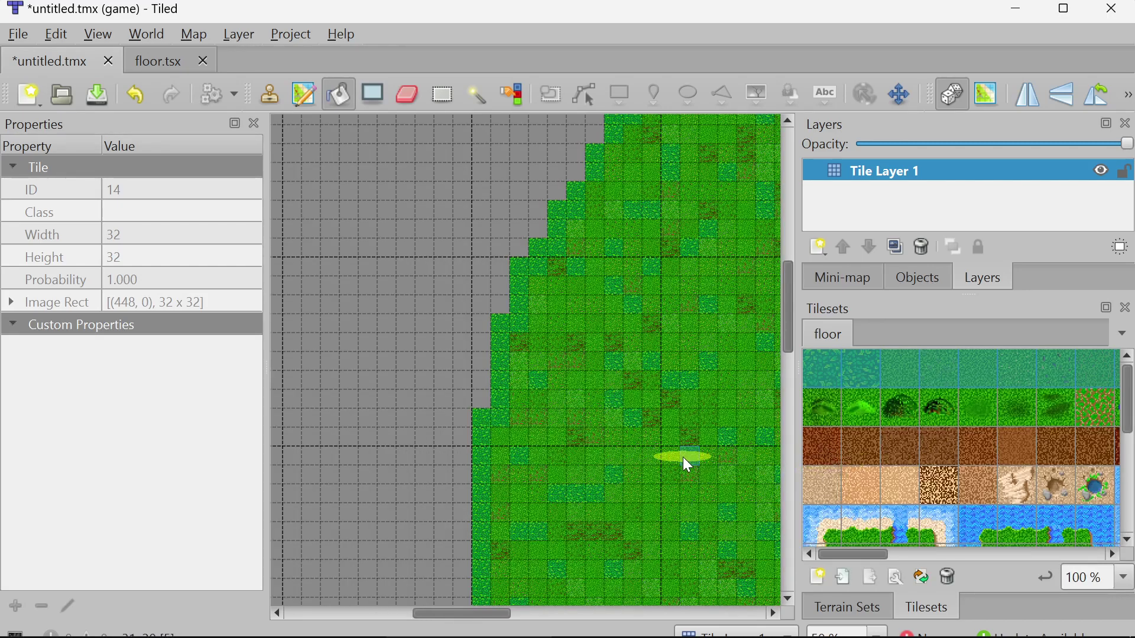
key(ctrl+z)
Select the first-row grass tiles up to ID 14 plus the first seven second-row tiles, and randomly fill the oval outline with them
shift+click(1051, 413)
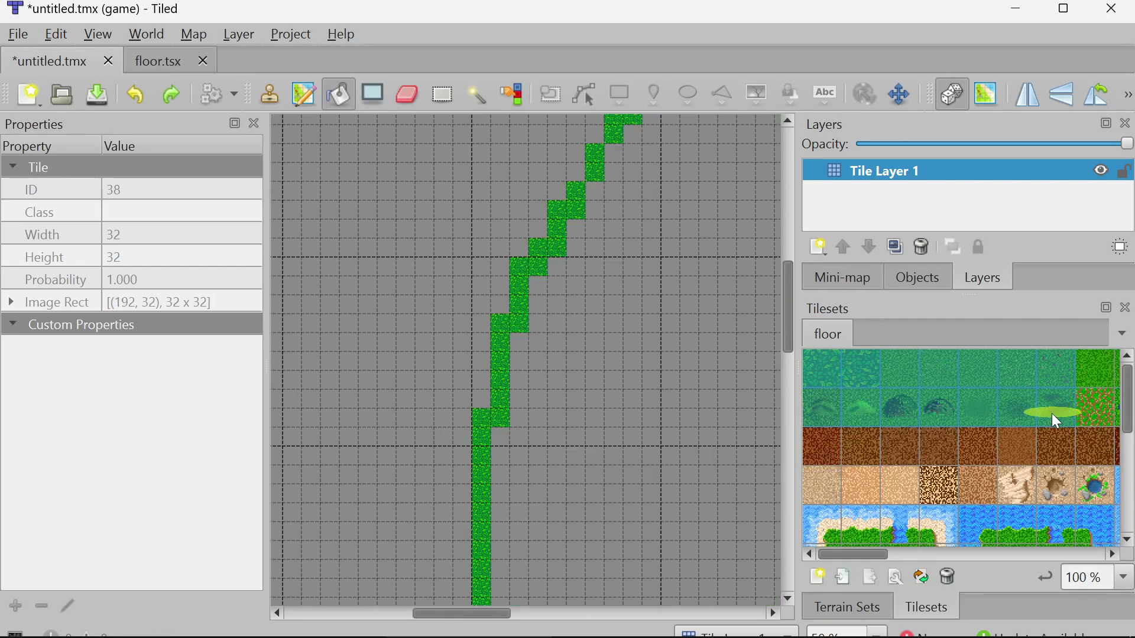
drag(857, 571, 877, 555)
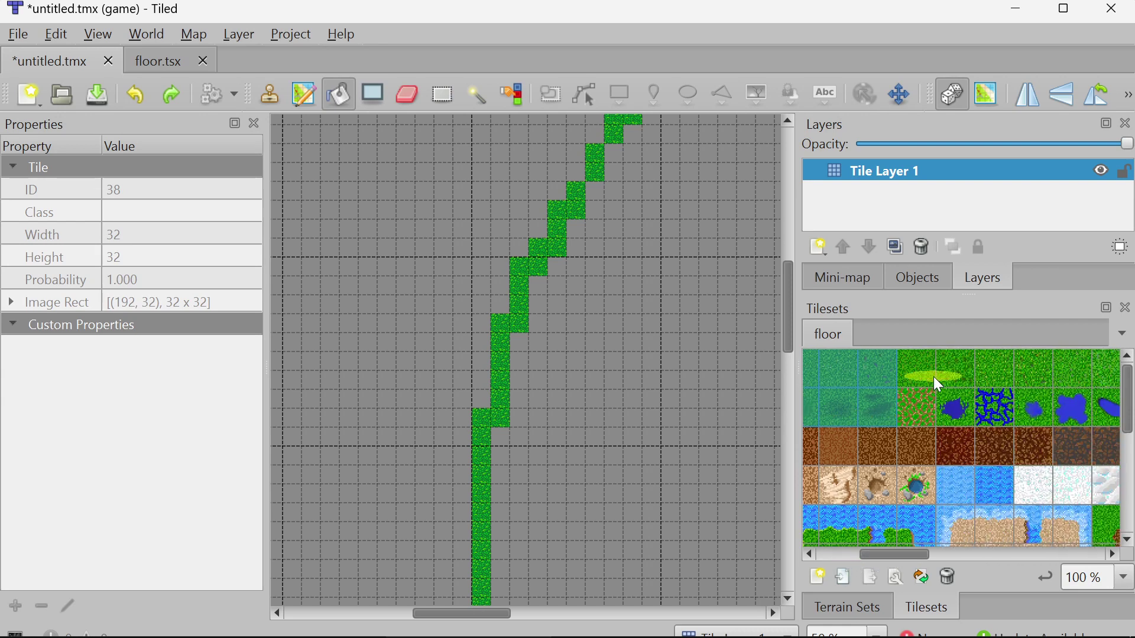
drag(934, 377, 914, 458)
drag(892, 555, 864, 552)
click(1024, 366)
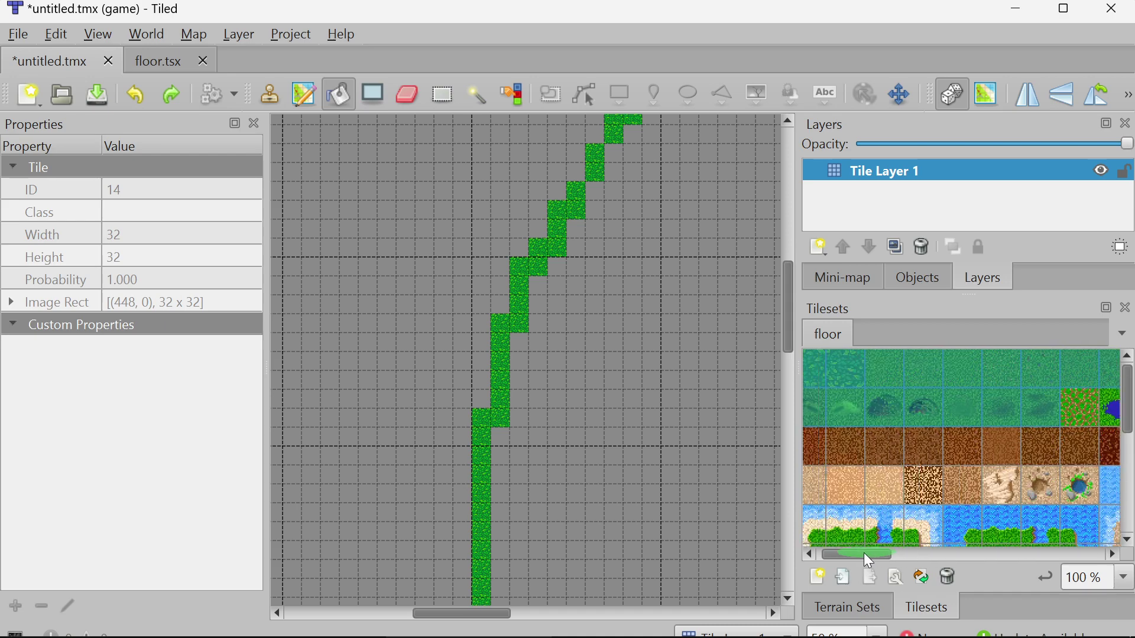
click(737, 406)
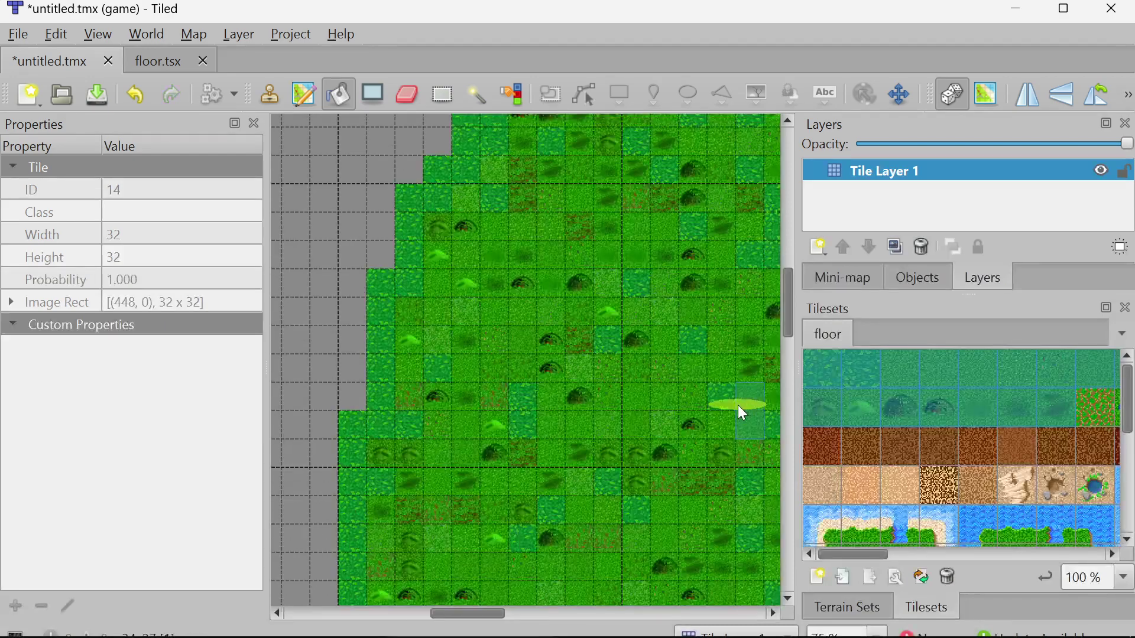
ctrl+scroll(627, 396, up, 1)
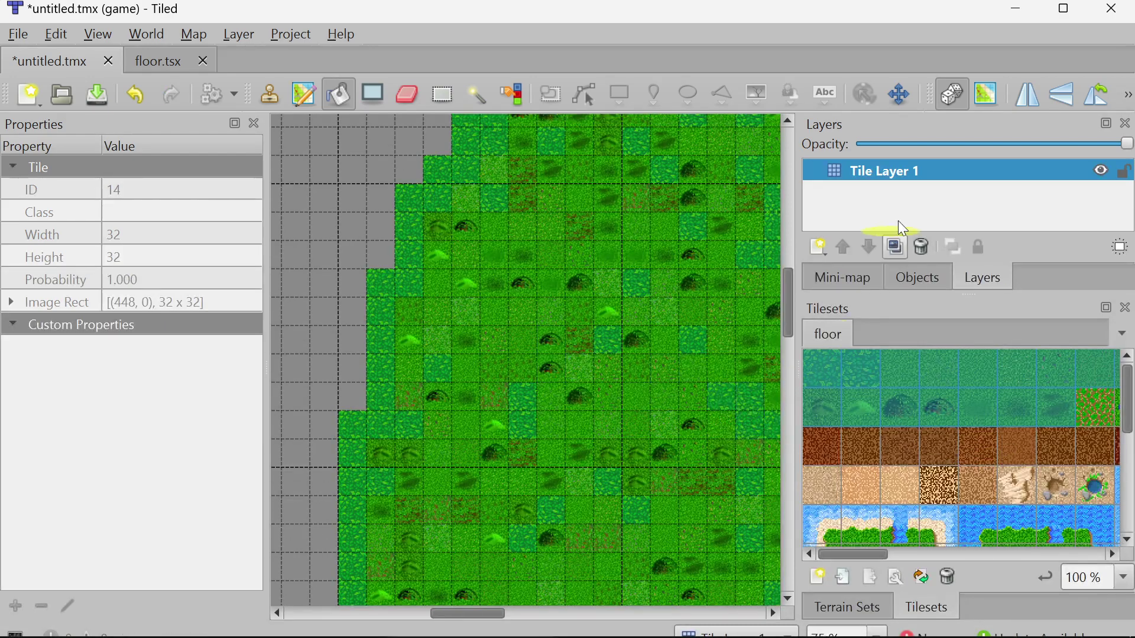
Select the first grass tile, ID 0, with the Stamp Brush and review the whole filled island
click(276, 98)
ctrl+scroll(513, 366, down, 2)
ctrl+scroll(763, 290, up, 1)
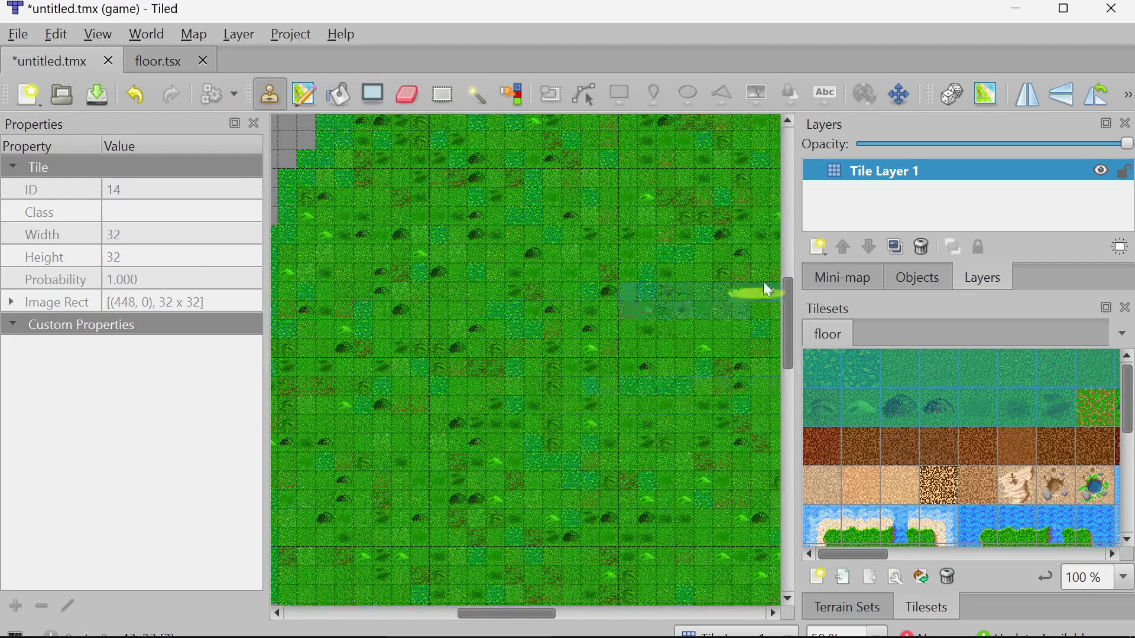
click(822, 370)
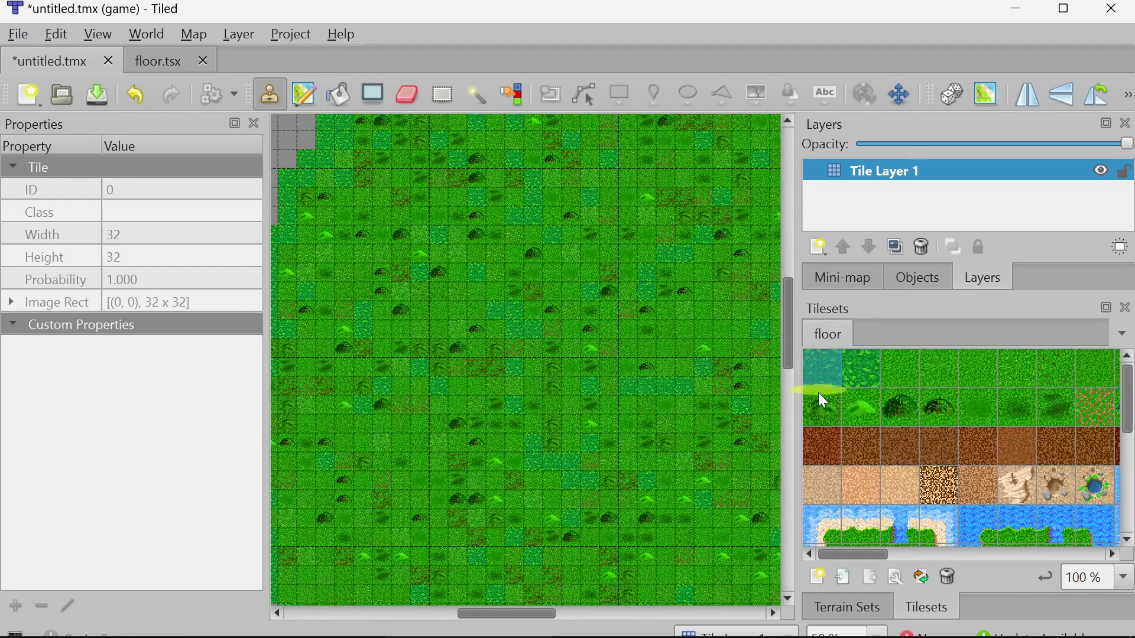
ctrl+scroll(633, 407, up, 1)
ctrl+scroll(632, 407, down, 2)
ctrl+scroll(726, 425, up, 2)
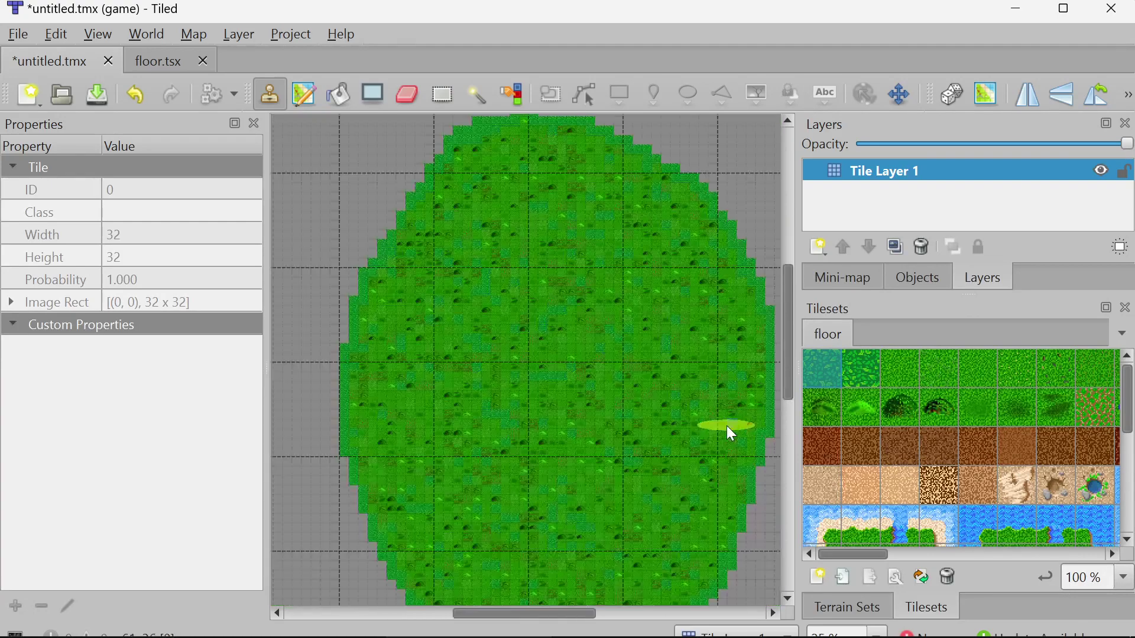
ctrl+scroll(604, 427, down, 2)
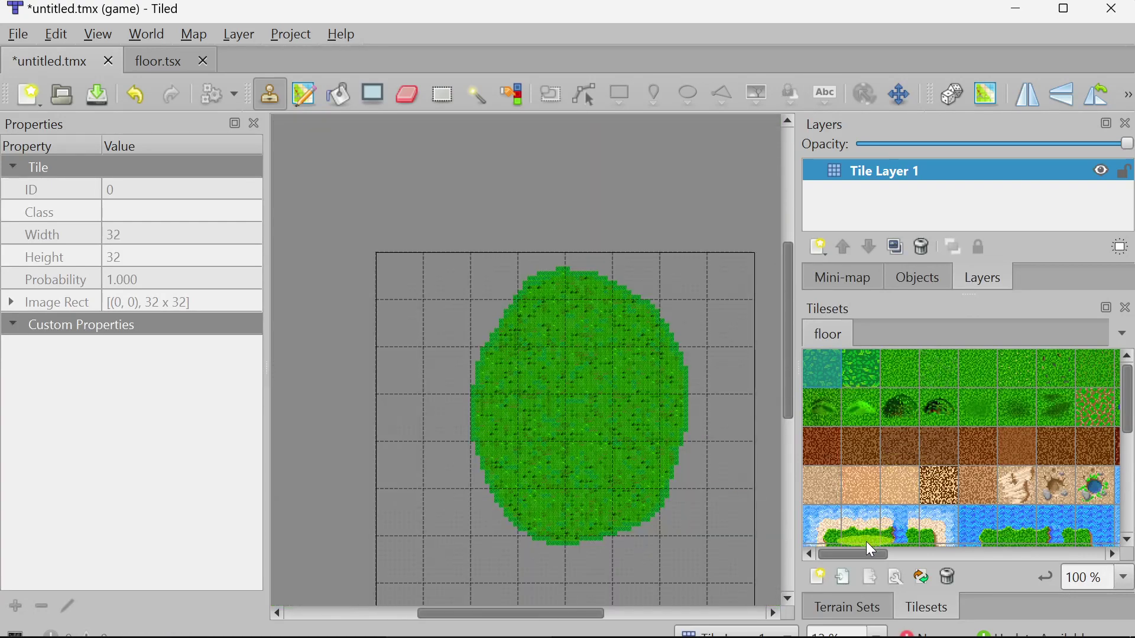
Fill the empty area around the island with the plain blue water tile, ID 105, using Bucket Fill
drag(869, 555, 904, 540)
click(976, 484)
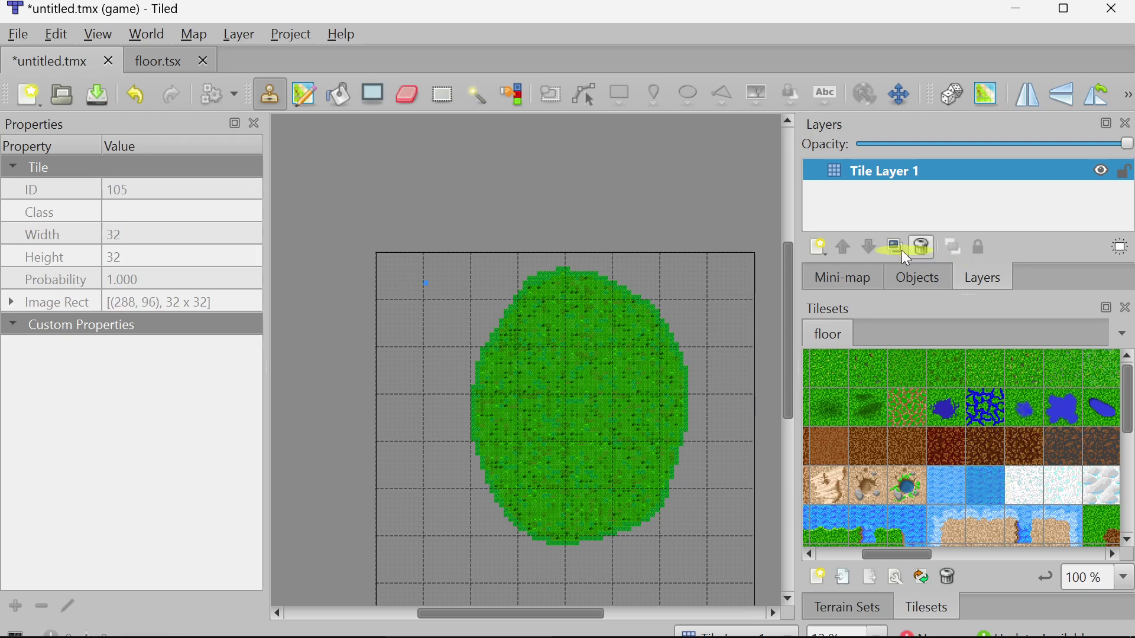
click(332, 95)
click(433, 368)
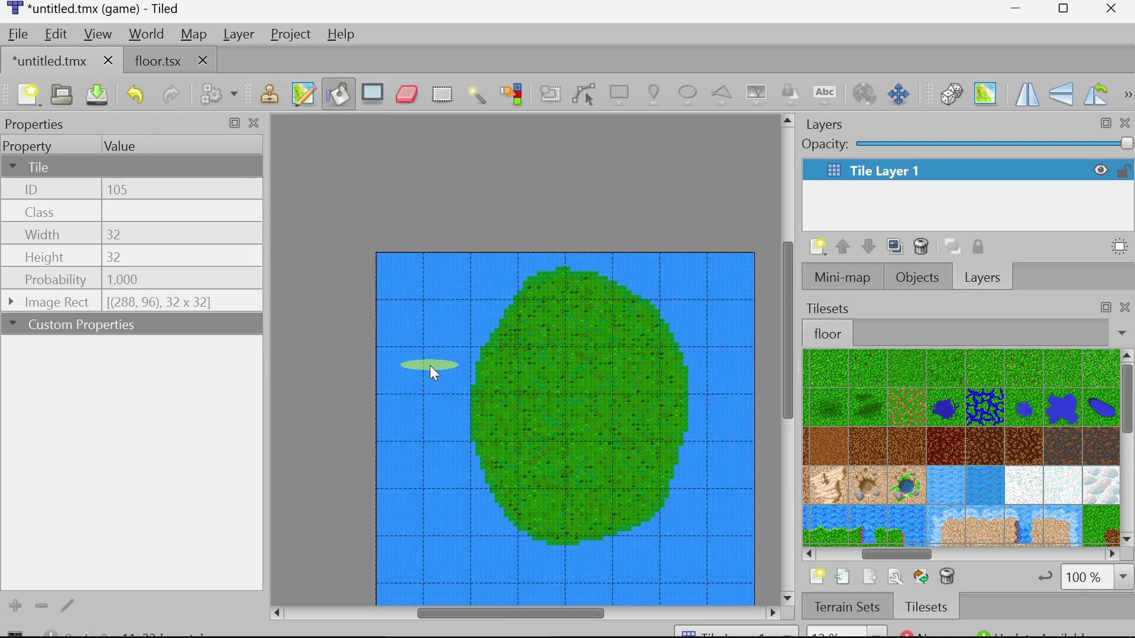
Examine the island's grass and its edge with the surrounding water, both close up and as a whole
ctrl+scroll(430, 366, up, 2)
scroll(641, 410, right, 3)
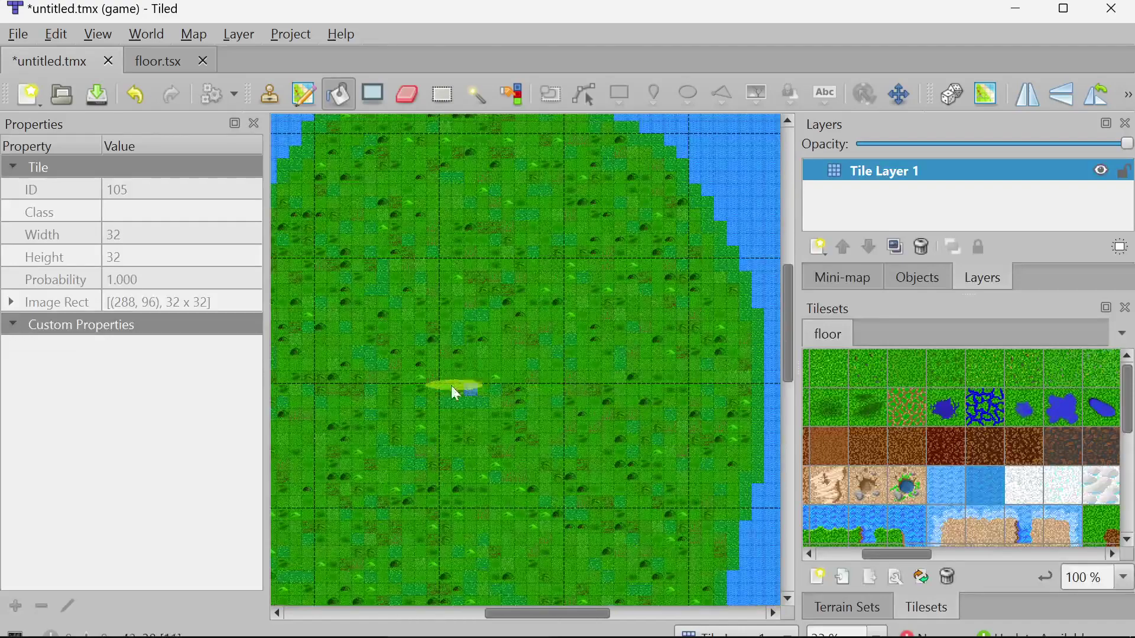
ctrl+scroll(455, 393, up, 2)
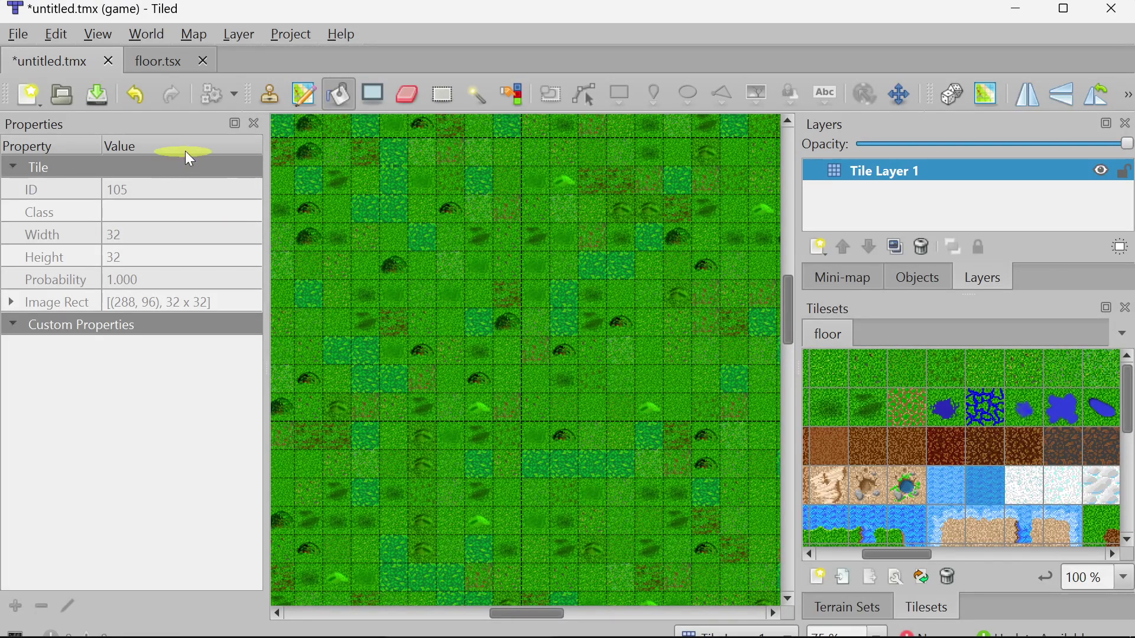
ctrl+scroll(473, 421, down, 3)
ctrl+scroll(469, 414, down, 2)
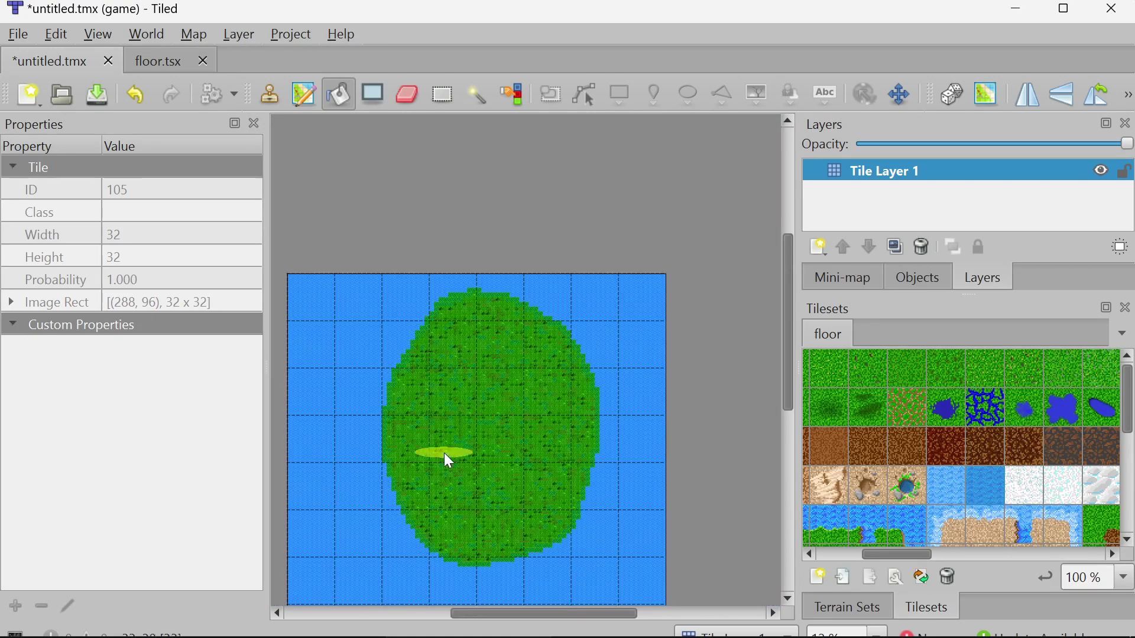
ctrl+scroll(664, 435, up, 2)
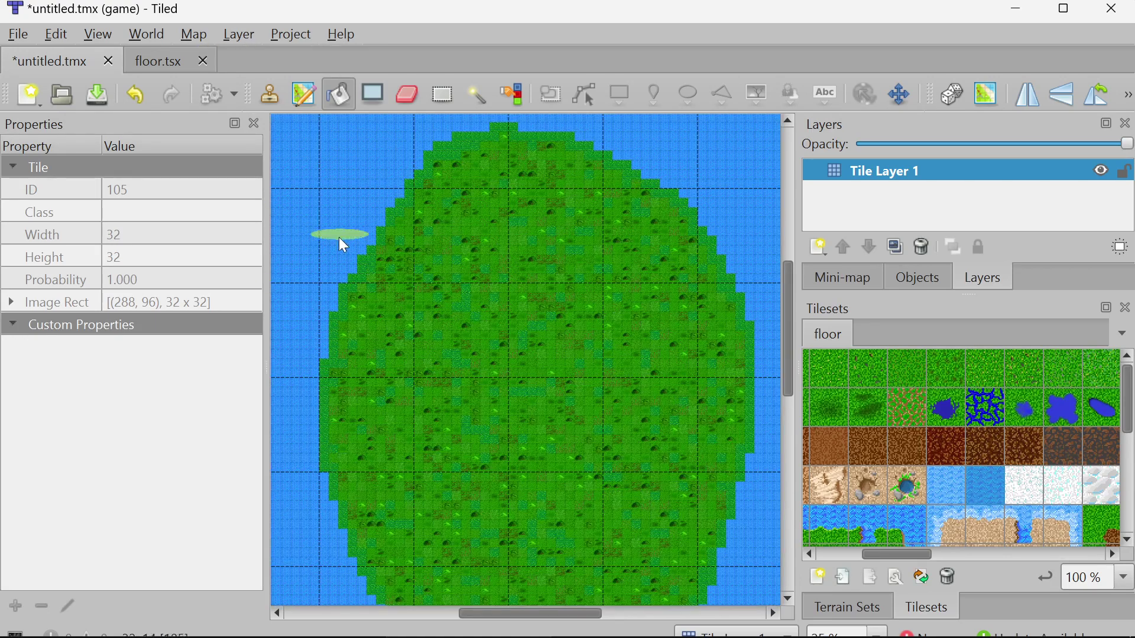
ctrl+scroll(472, 438, up, 2)
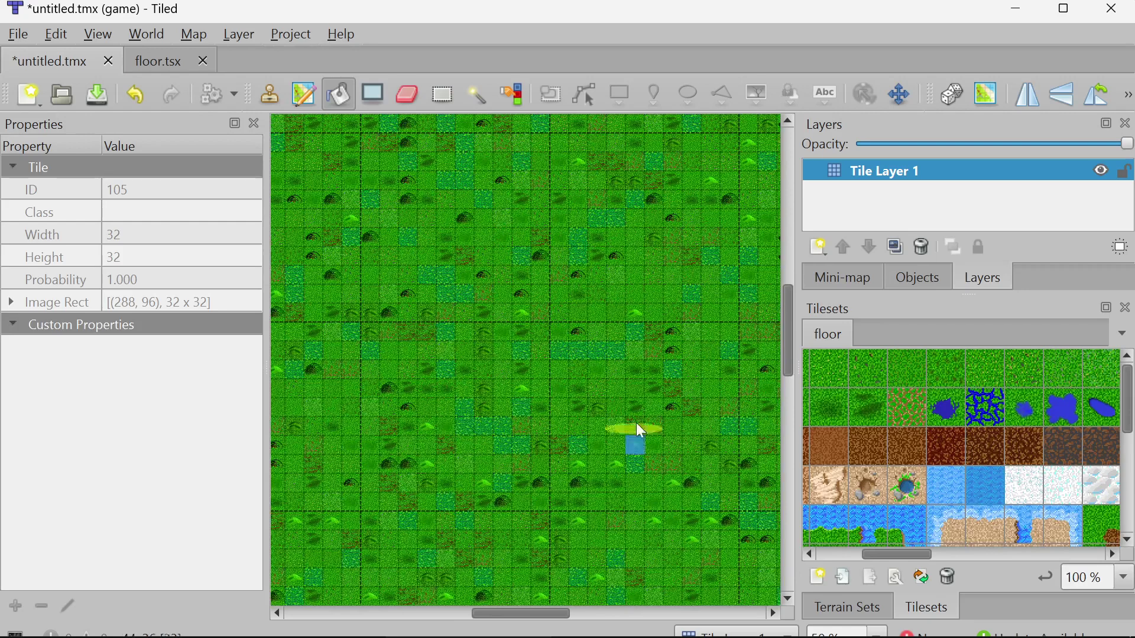
Try placing the water-filled crater tile, ID 103, on the island's grass and undo it
scroll(943, 475, down, 3)
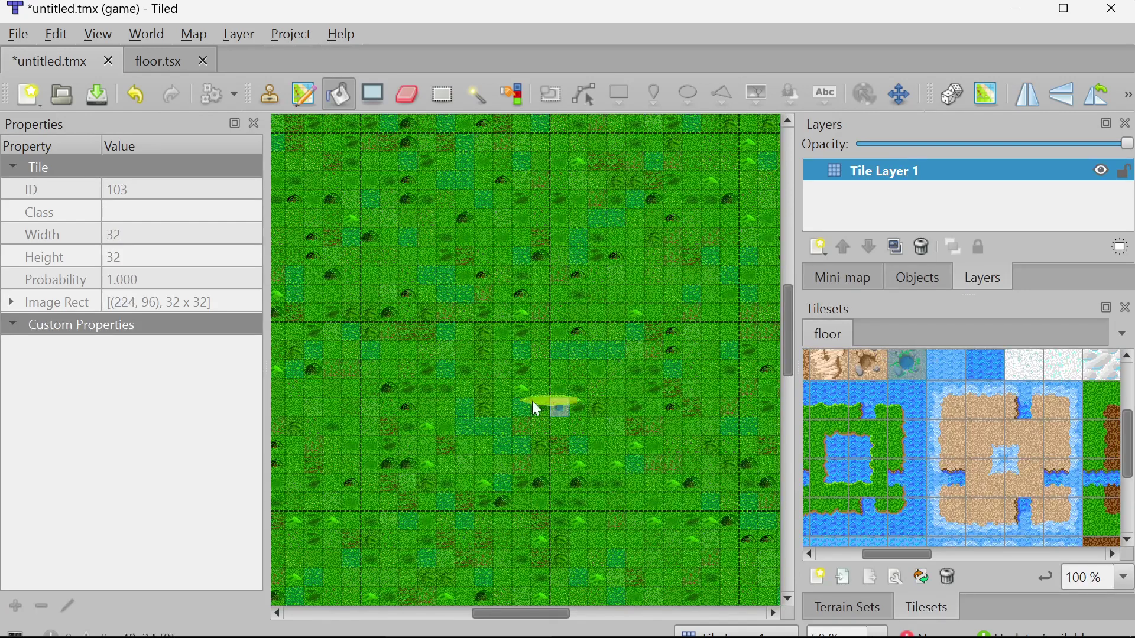
ctrl+scroll(527, 370, up, 2)
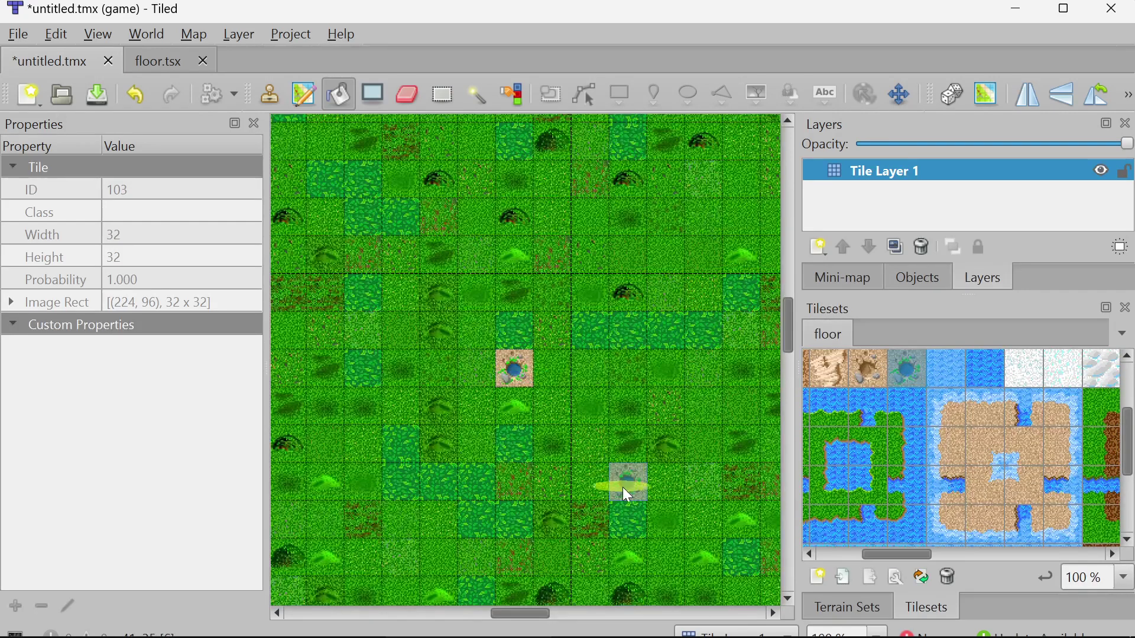
key(ctrl+z)
Rename the map's tile layer as floor and toggle its visibility off and on
ctrl+scroll(554, 408, down, 3)
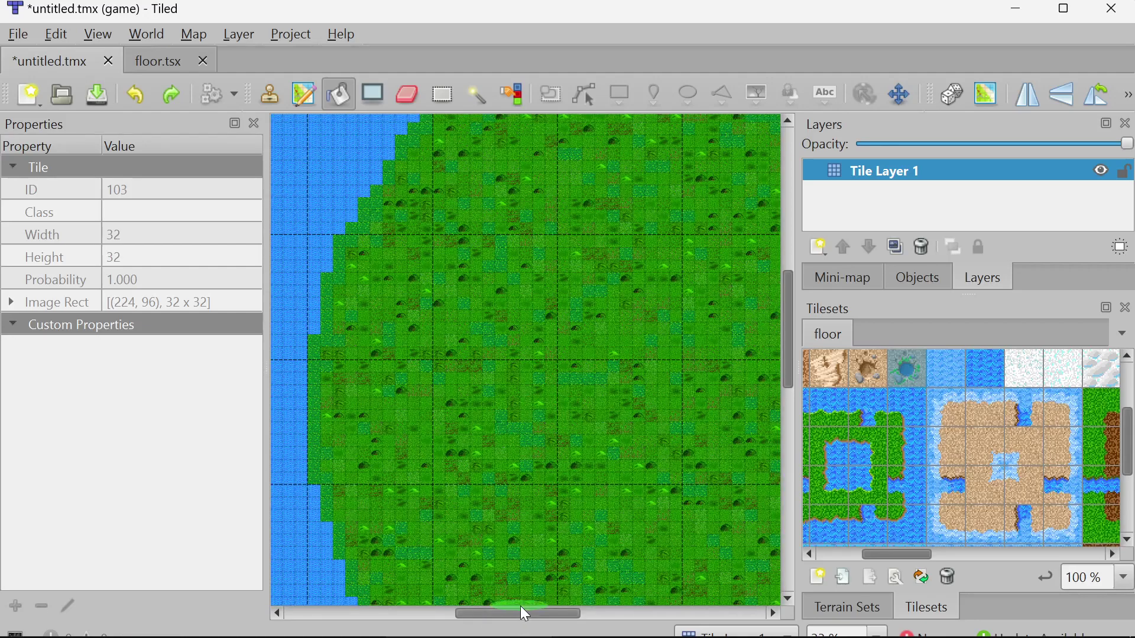
drag(521, 614, 545, 615)
ctrl+scroll(423, 418, down, 1)
ctrl+scroll(423, 418, up, 1)
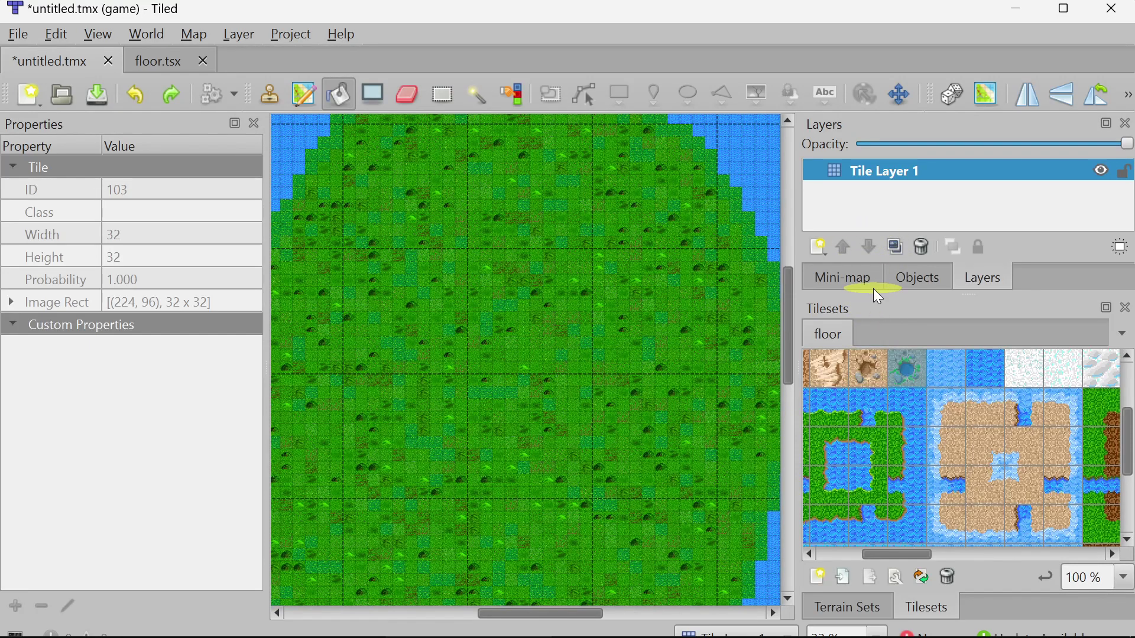
click(871, 177)
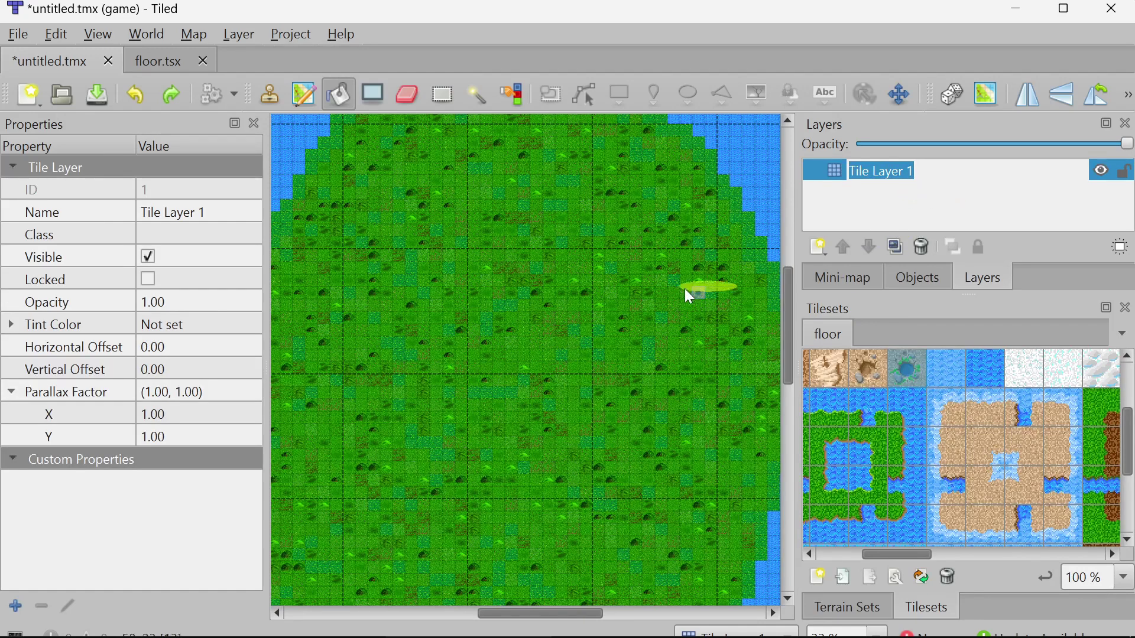
text(floor)
key(Return)
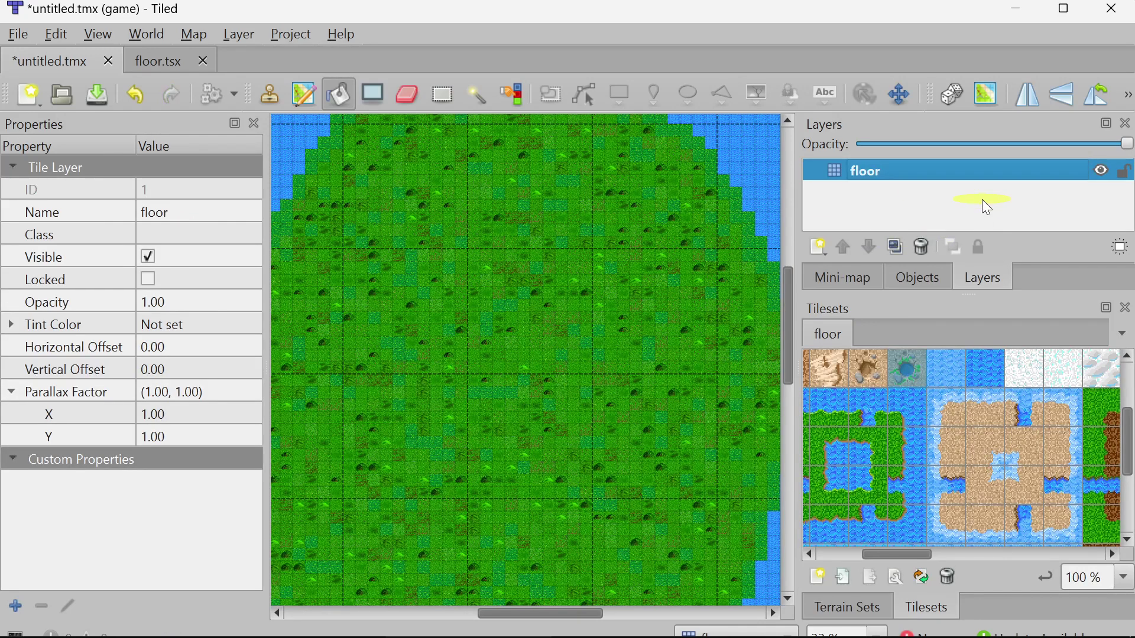
click(1102, 170)
click(1103, 171)
Add a new tile layer named transition above the floor layer
click(819, 248)
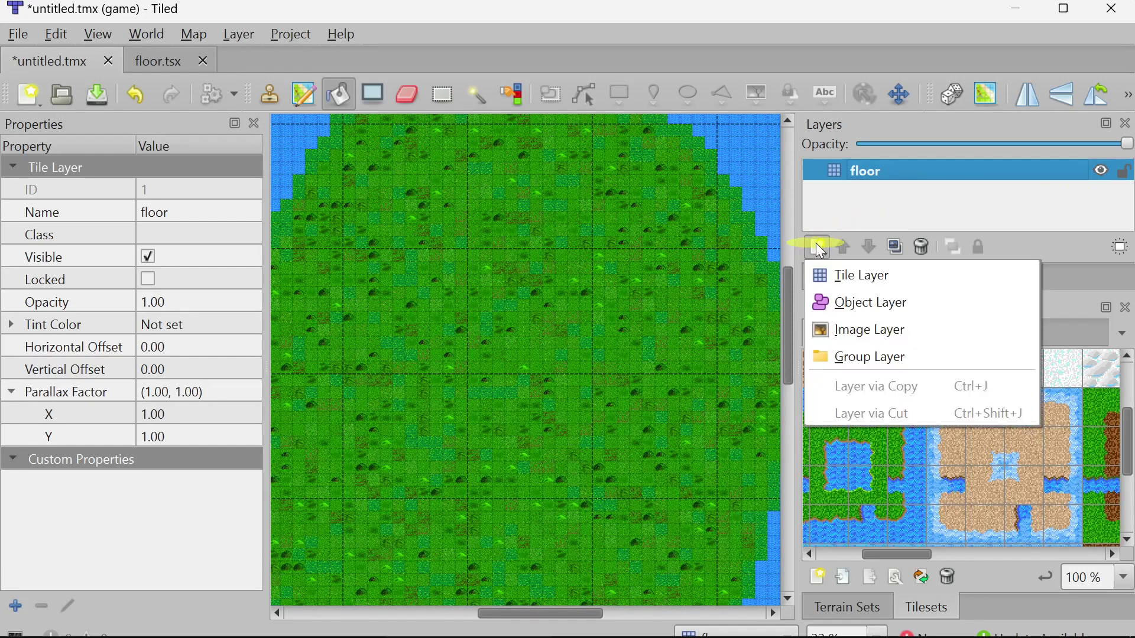
click(856, 271)
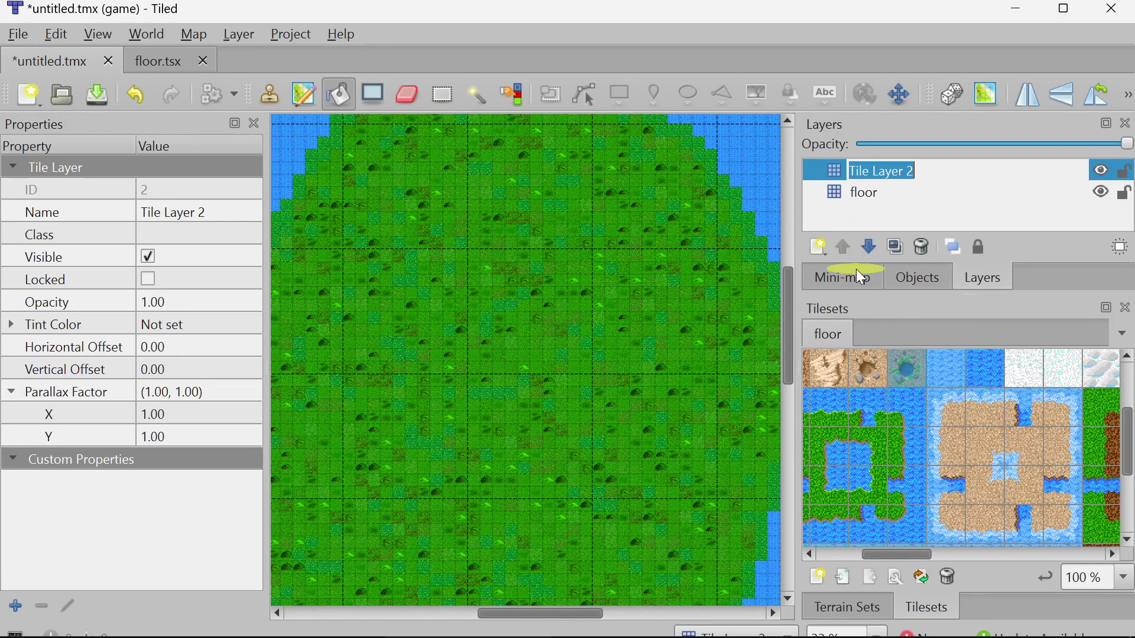
text(trans)
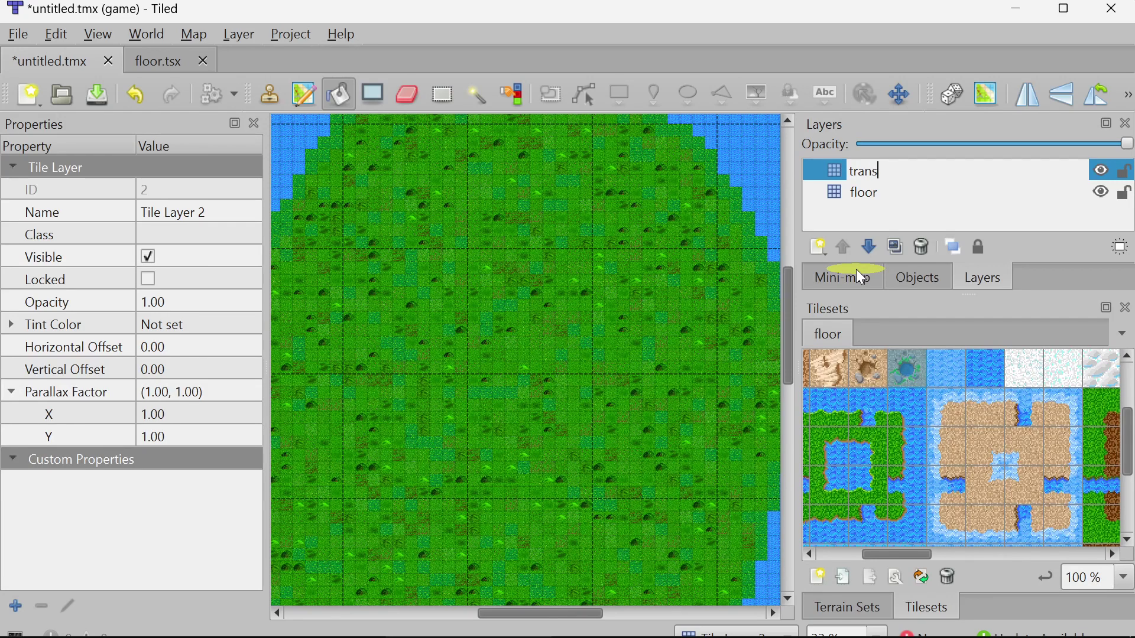
text(ition)
key(Return)
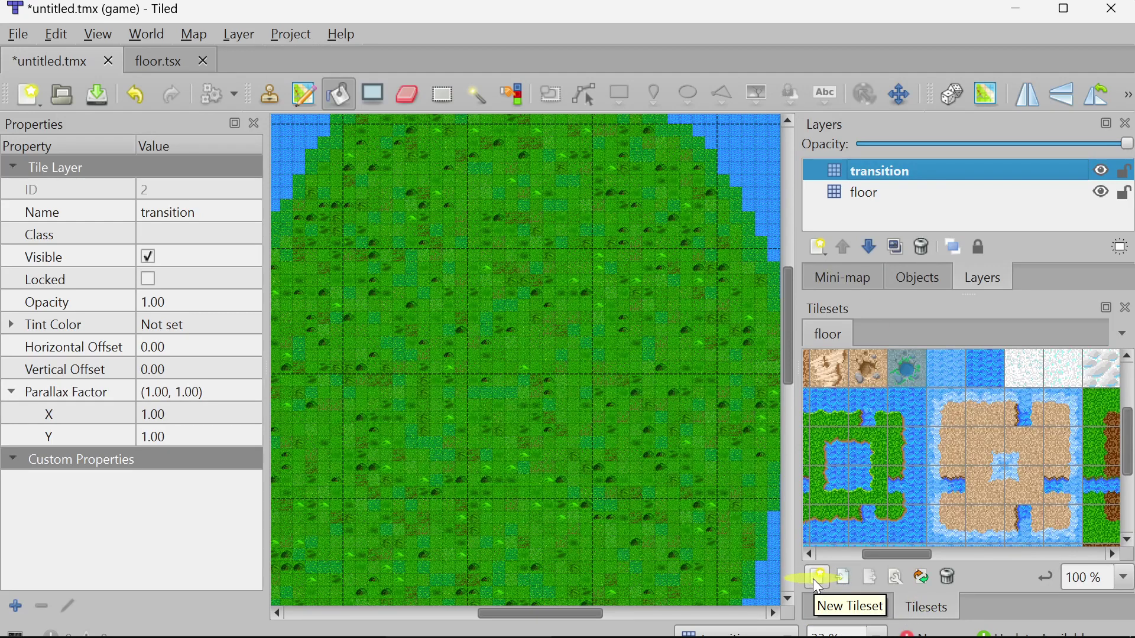
Create a tileset named trans from trans.png with 32 px tiles and save it as trans.tsx
key(super+Up)
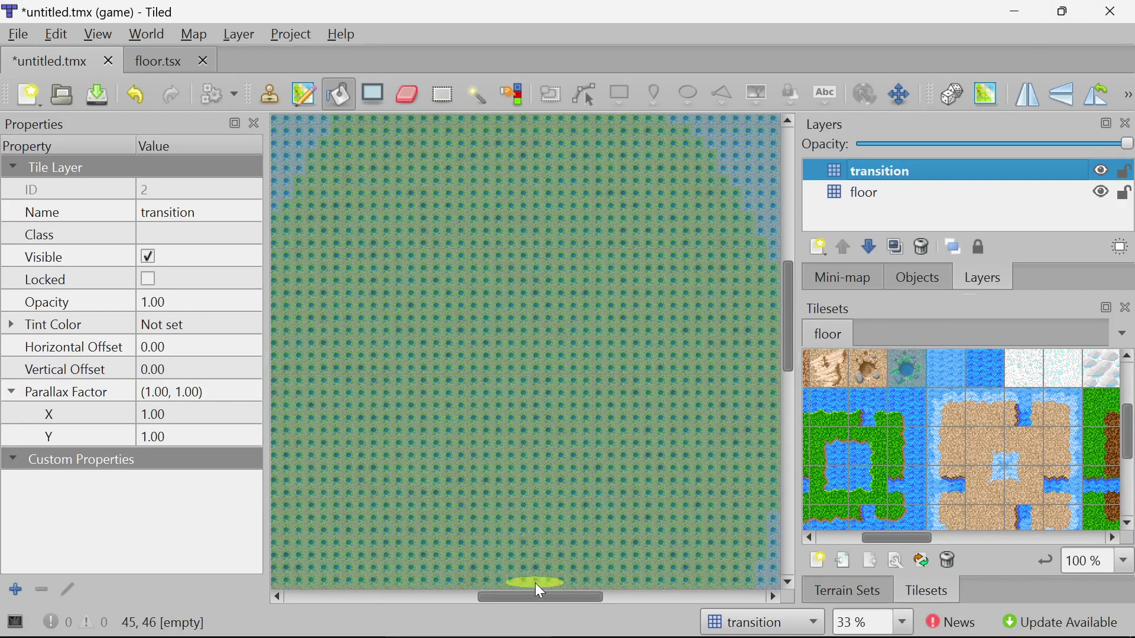
drag(534, 597, 524, 597)
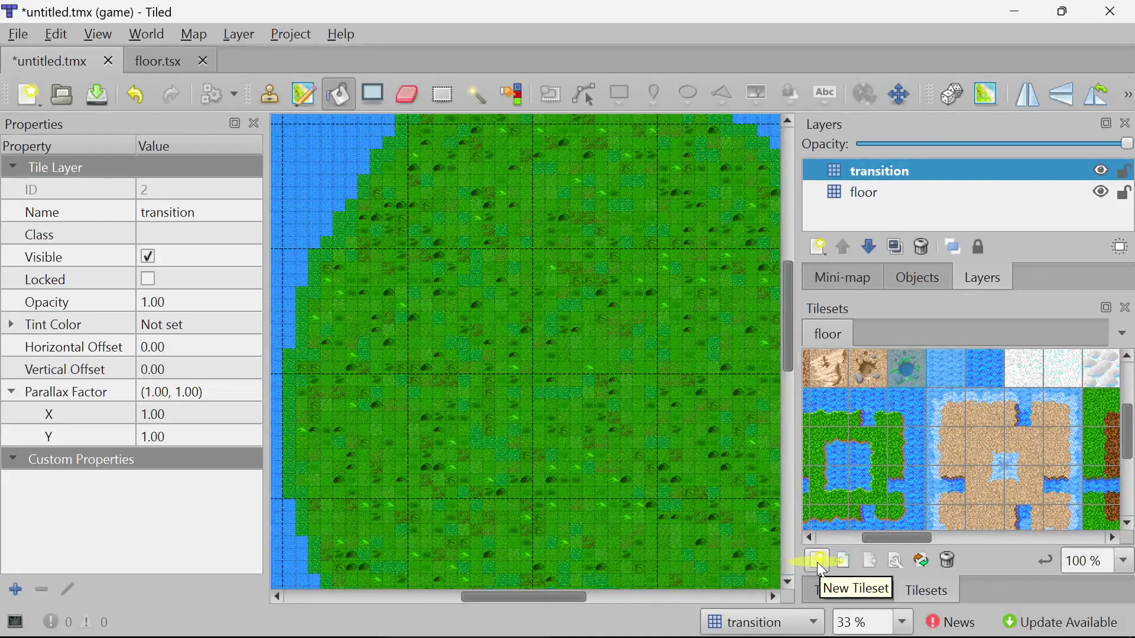
click(816, 560)
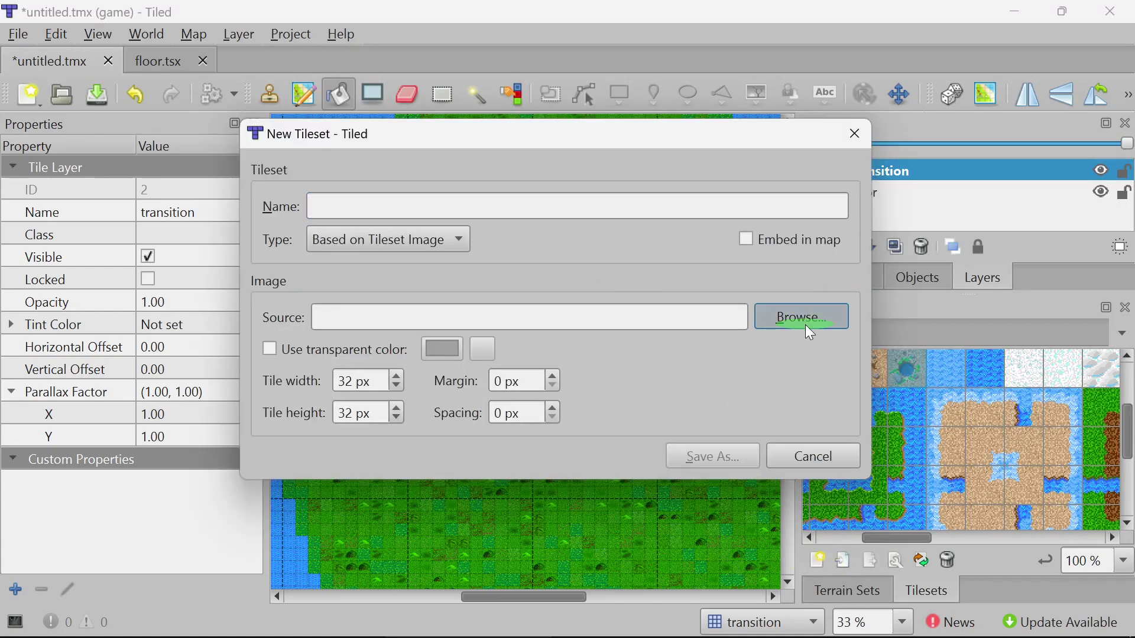
click(810, 333)
click(825, 227)
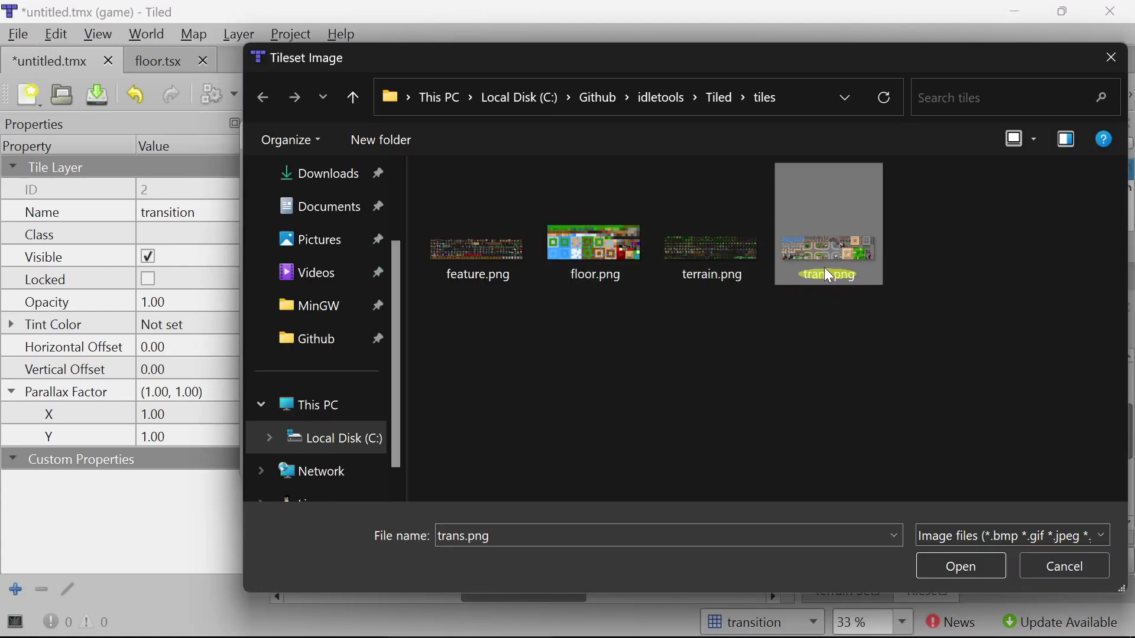
click(970, 570)
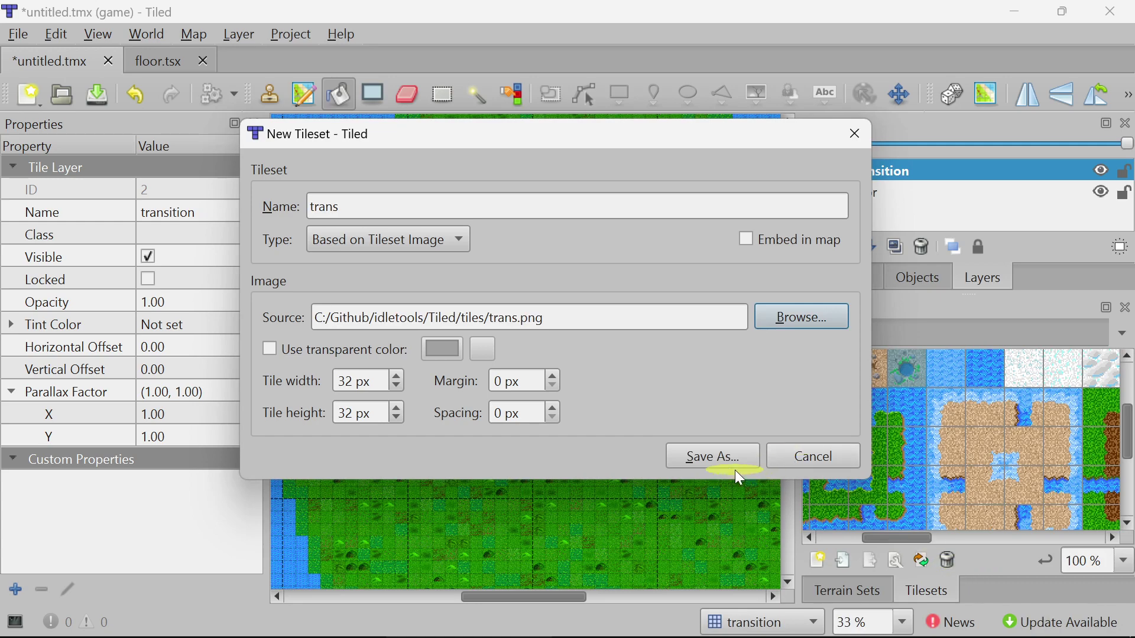
click(735, 469)
click(746, 552)
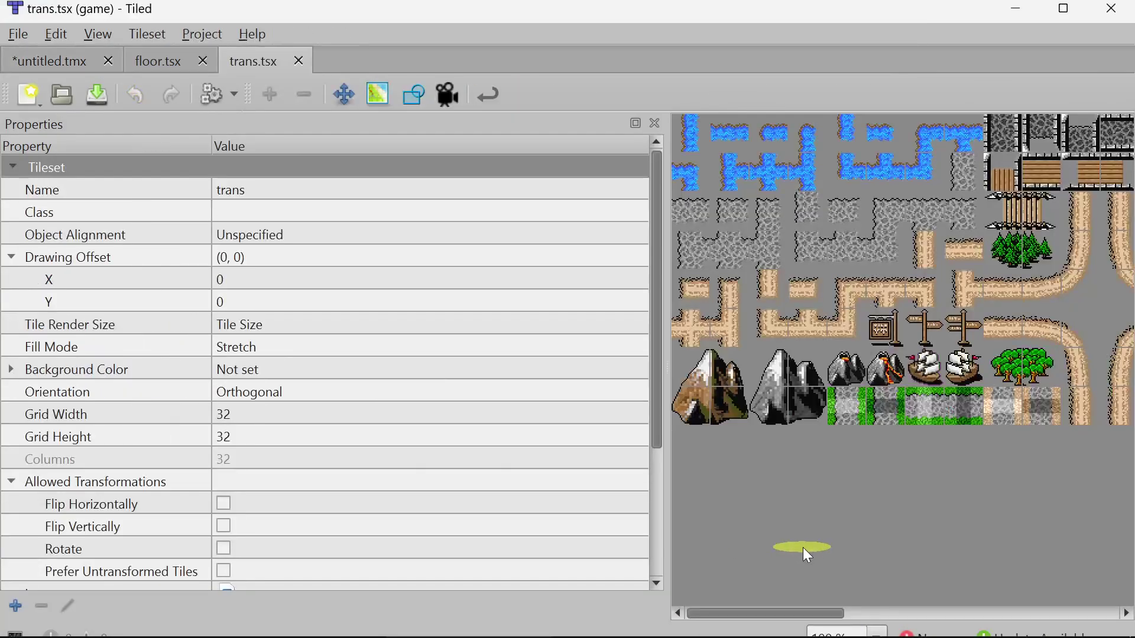
Compare the floor.tsx and trans.tsx tilesets, and return to the untitled.tmx map
click(156, 59)
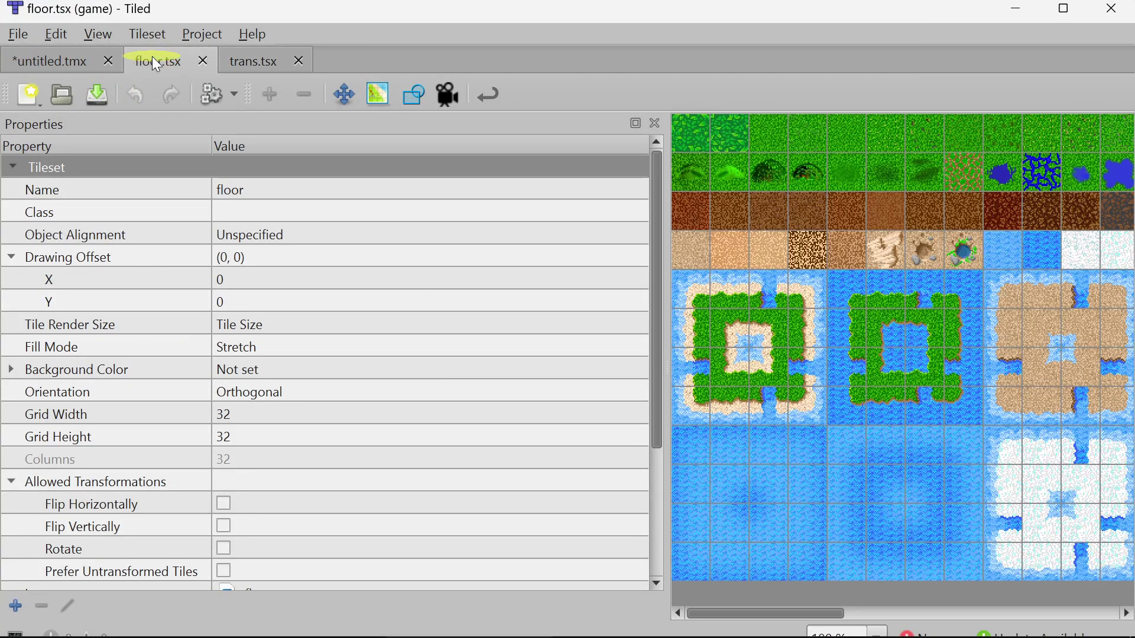
click(265, 60)
click(153, 60)
click(41, 62)
click(159, 58)
click(240, 55)
click(148, 59)
click(23, 59)
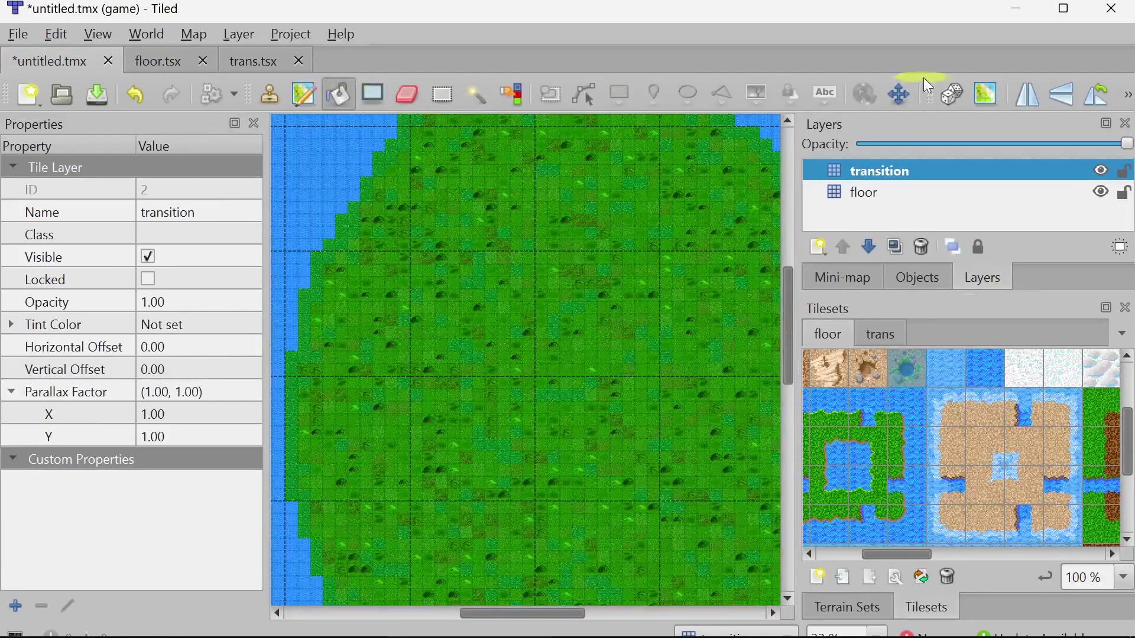
Activate the Stamp Brush on the transition layer and show the trans tileset at 50 % zoom
click(271, 95)
ctrl+scroll(569, 343, down, 1)
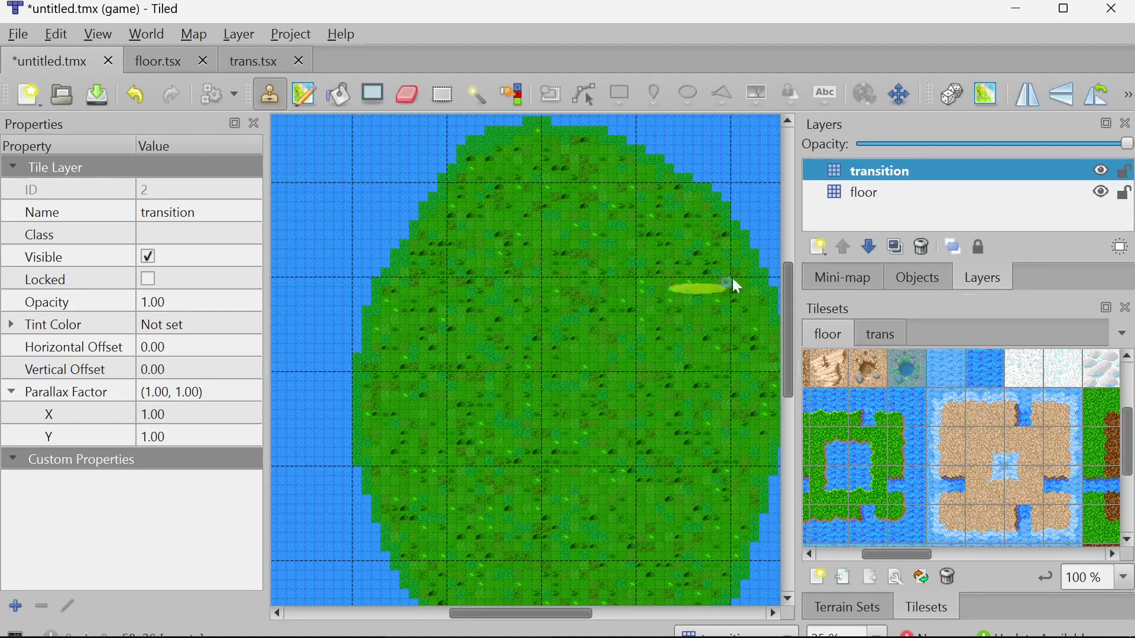
click(929, 191)
click(895, 172)
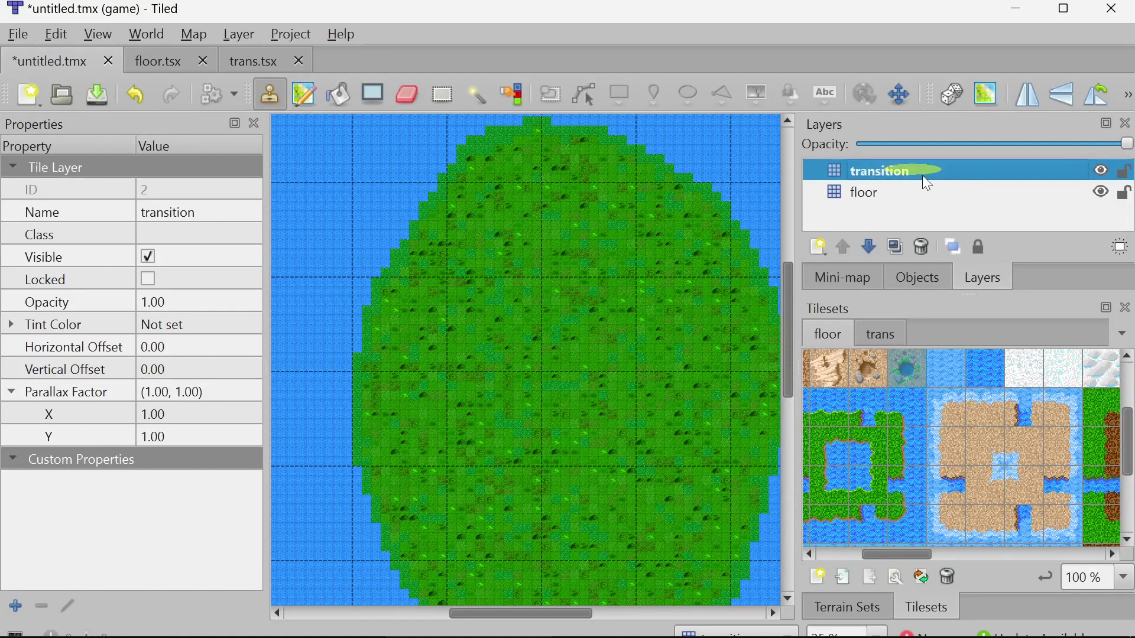
click(886, 335)
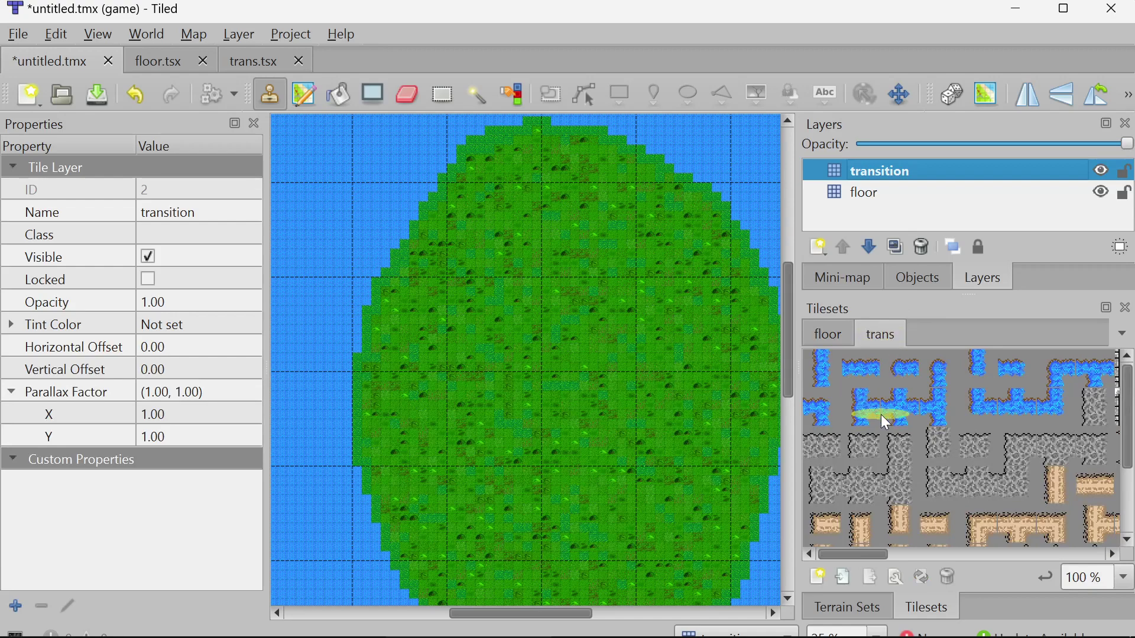
mouse_move(854, 557)
mouse_down()
mouse_move(941, 552)
mouse_move(859, 548)
mouse_up()
ctrl+scroll(899, 480, down, 2)
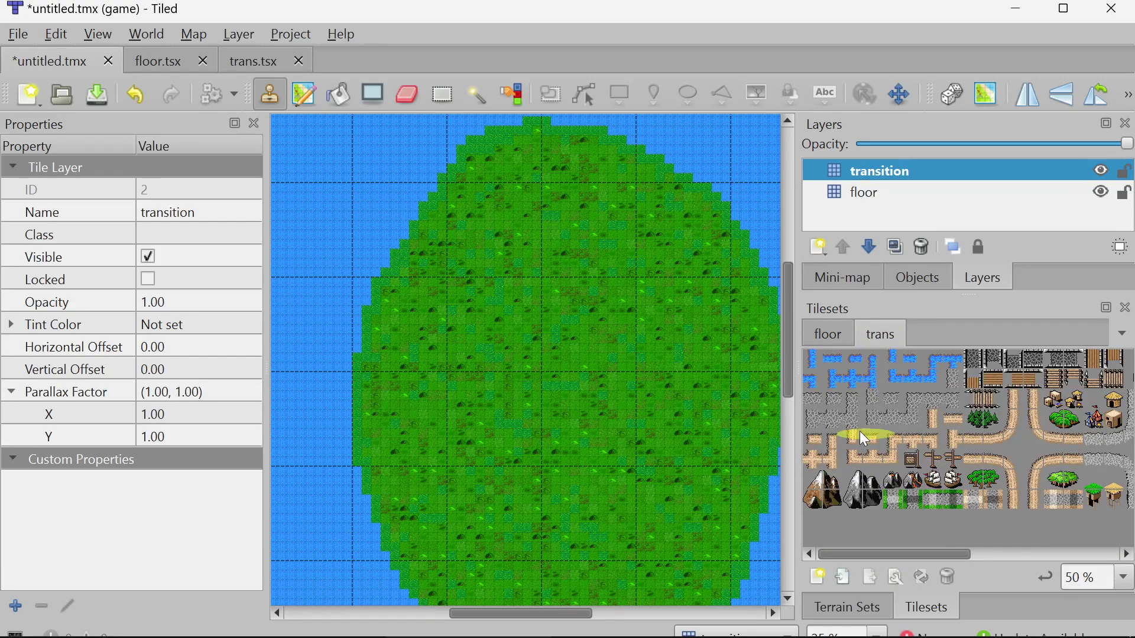
click(830, 334)
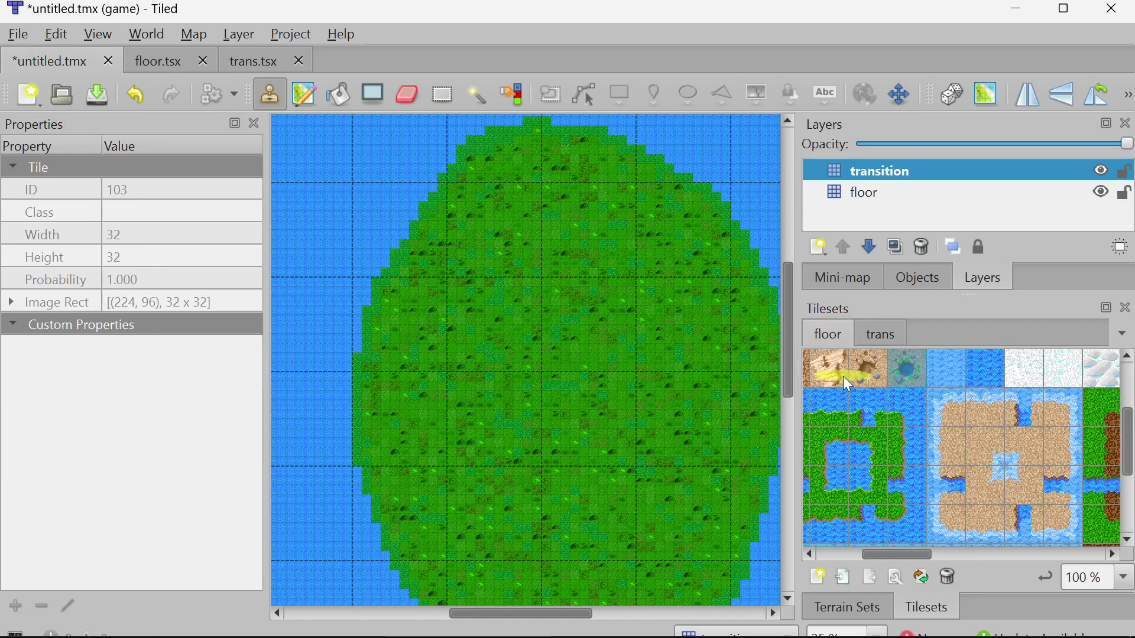
click(880, 387)
ctrl+scroll(590, 284, up, 1)
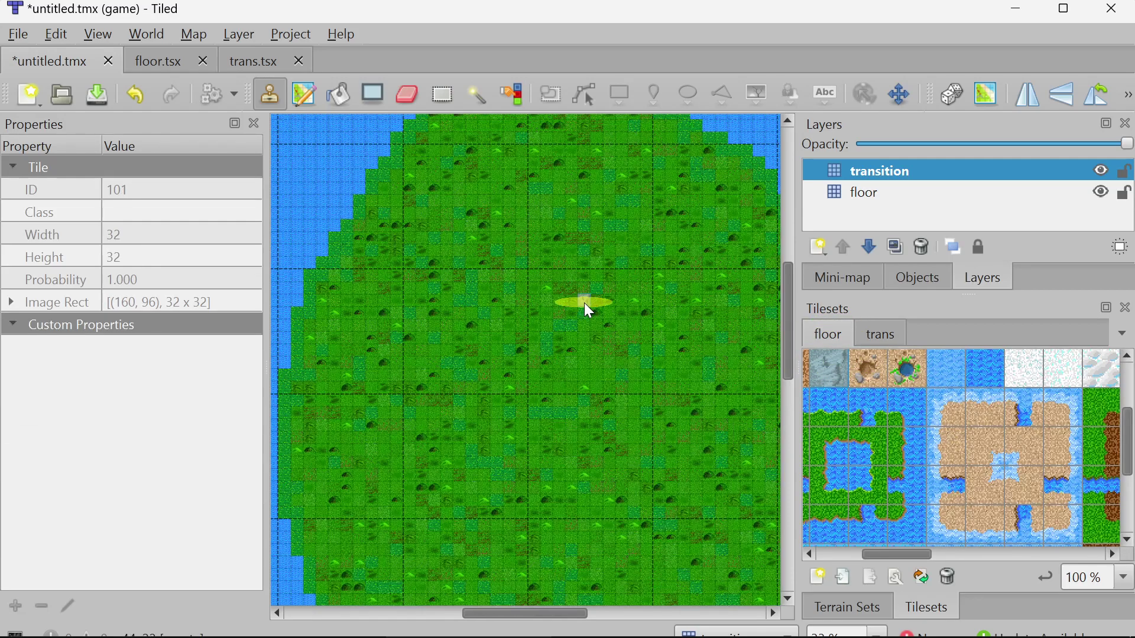
click(893, 342)
click(924, 555)
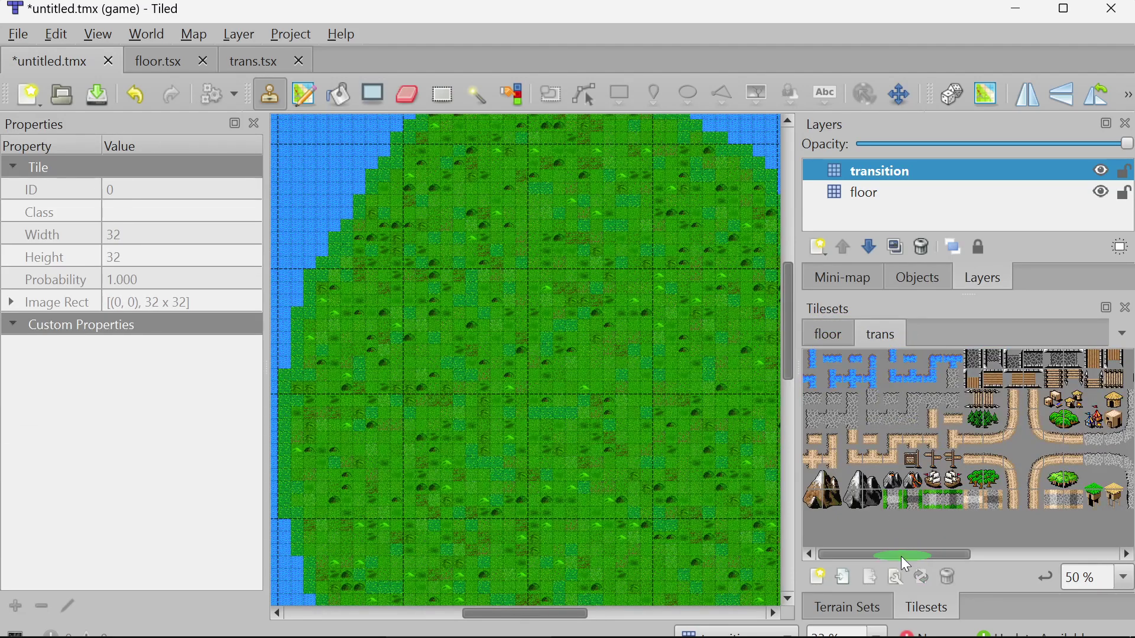
Pick the whole two-by-two brown mountain from the trans tileset and stamp six of them, spread out over the island's grass
drag(872, 563, 839, 558)
mouse_move(825, 481)
mouse_down()
mouse_move(840, 508)
mouse_move(785, 470)
mouse_move(823, 500)
mouse_up()
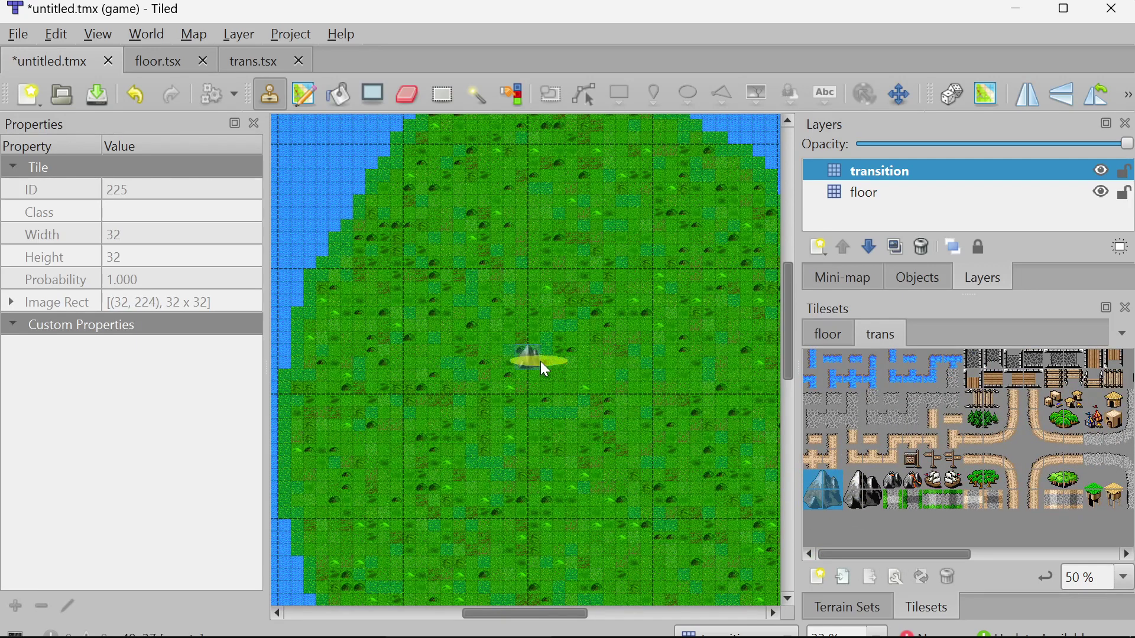
click(814, 464)
ctrl+scroll(821, 507, up, 2)
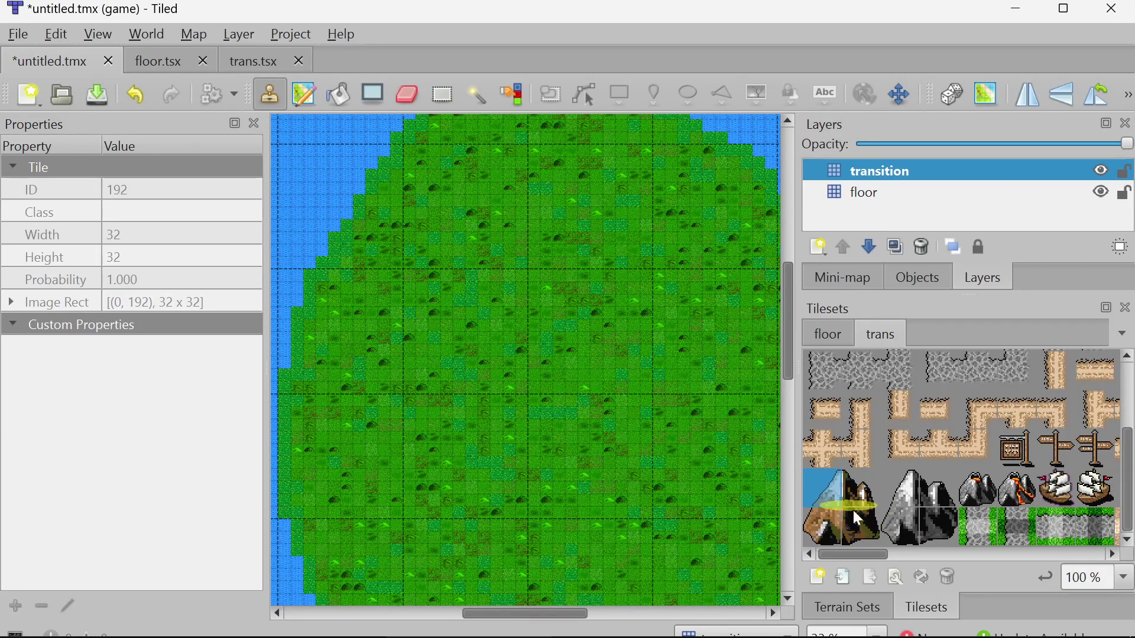
drag(863, 530, 863, 529)
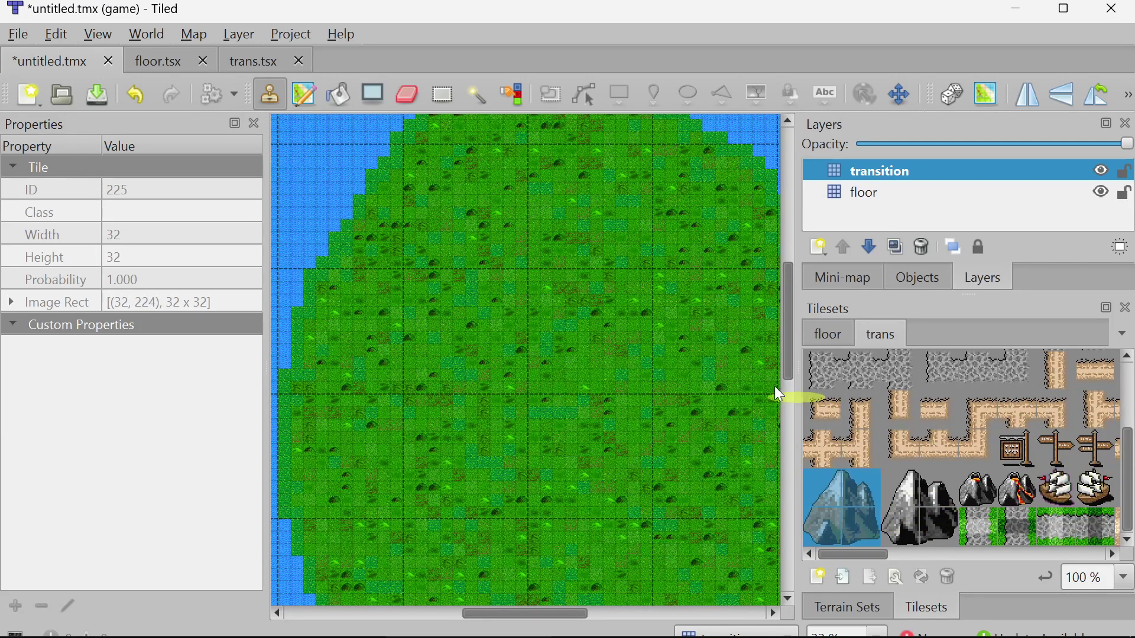
ctrl+scroll(489, 294, up, 2)
click(489, 326)
click(579, 386)
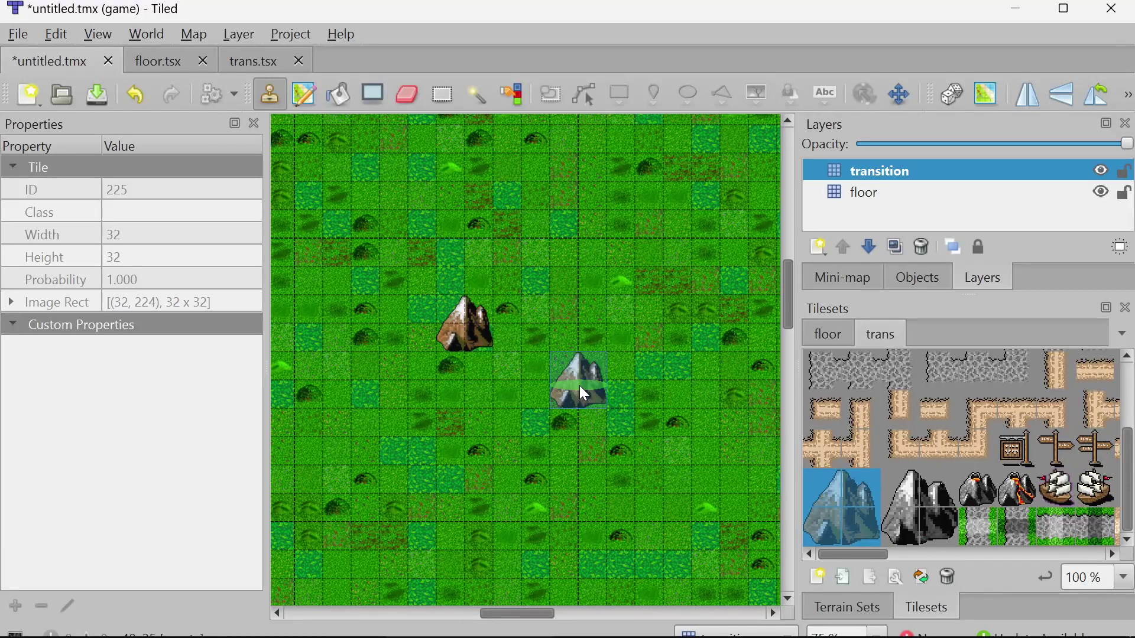
click(665, 232)
click(424, 472)
click(541, 508)
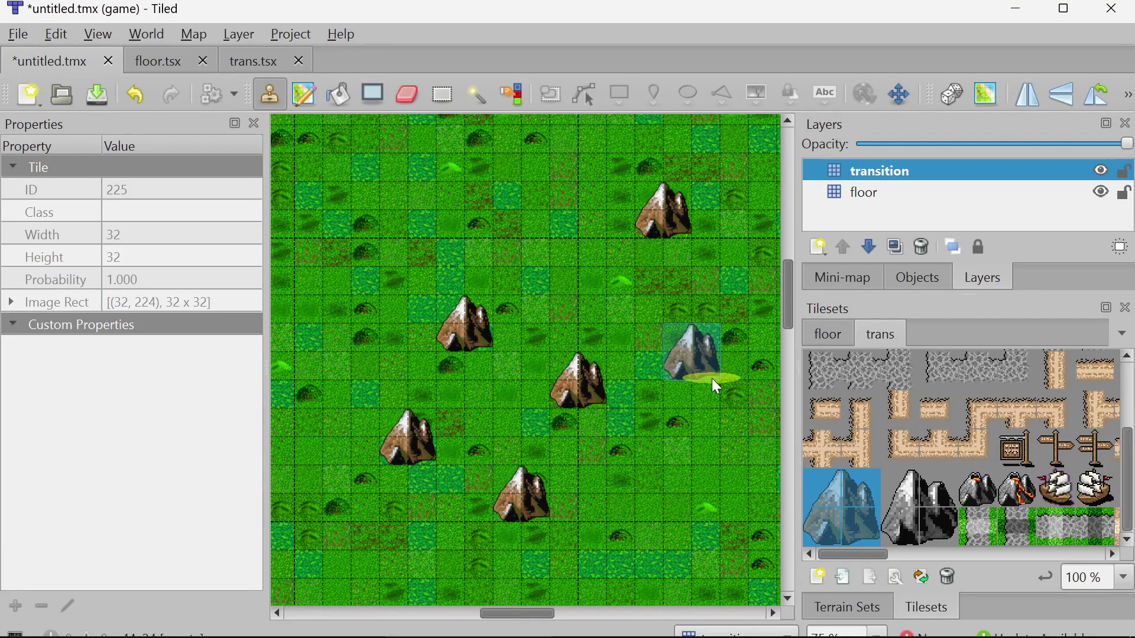
click(709, 374)
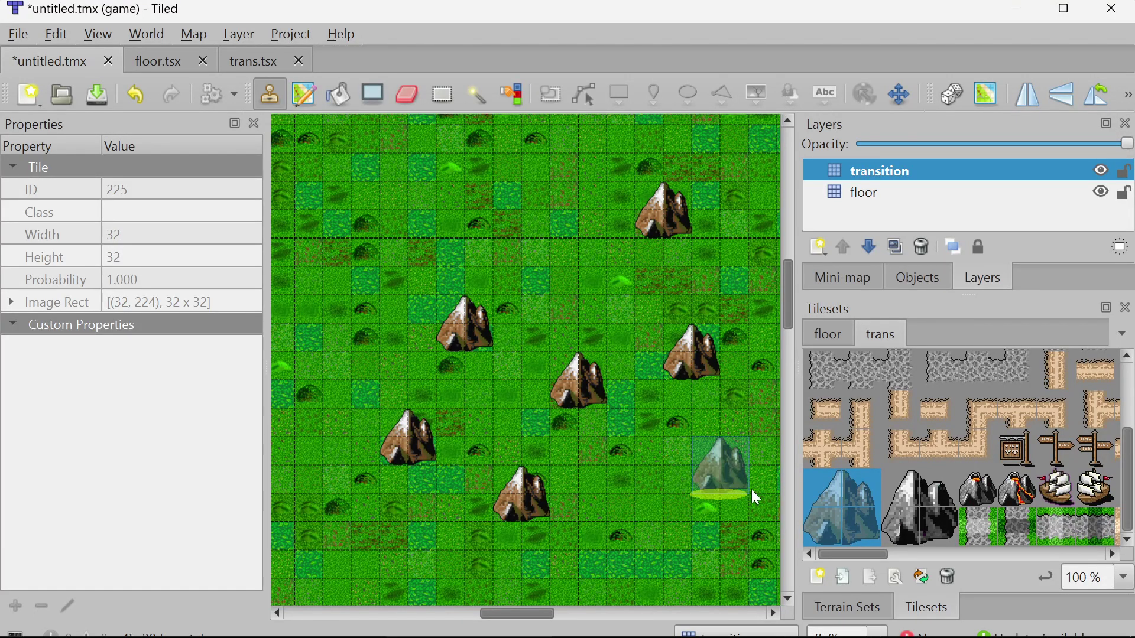
Paint an irregular sand patch in random mode on the floor layer, using the floor tileset's five plain sand tiles, up-left of the mountains
click(864, 196)
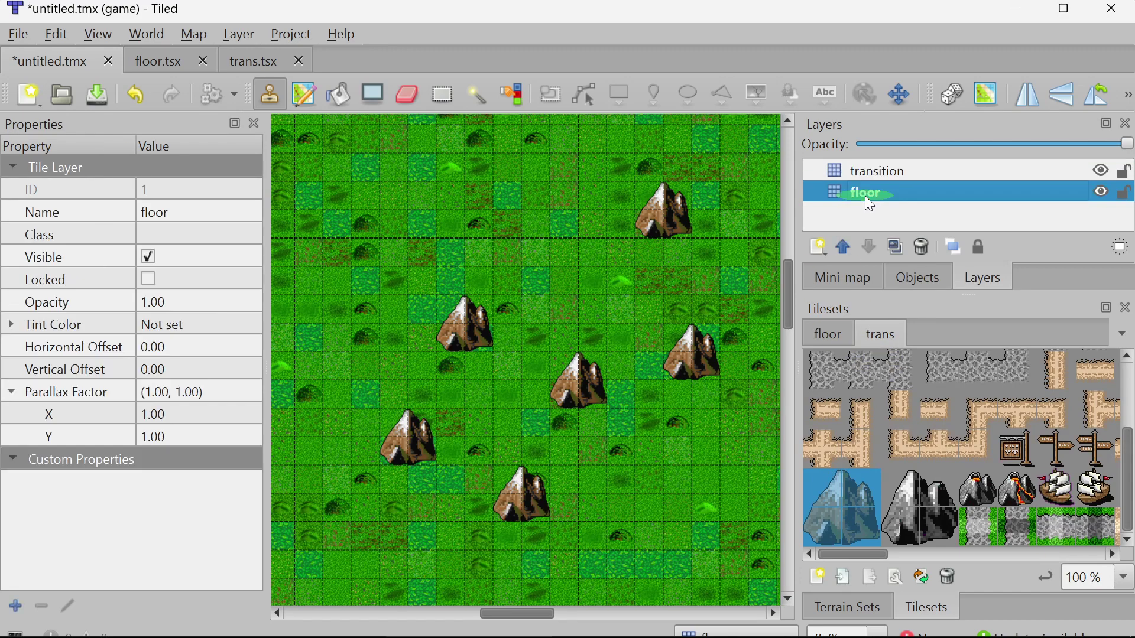
click(821, 336)
click(938, 480)
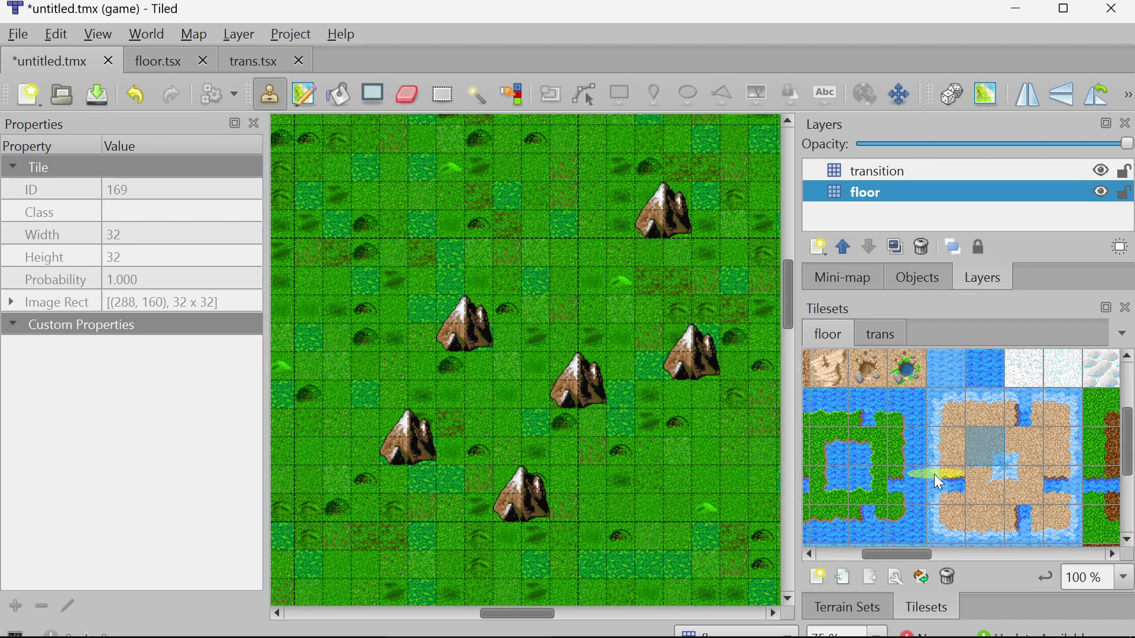
click(1027, 488)
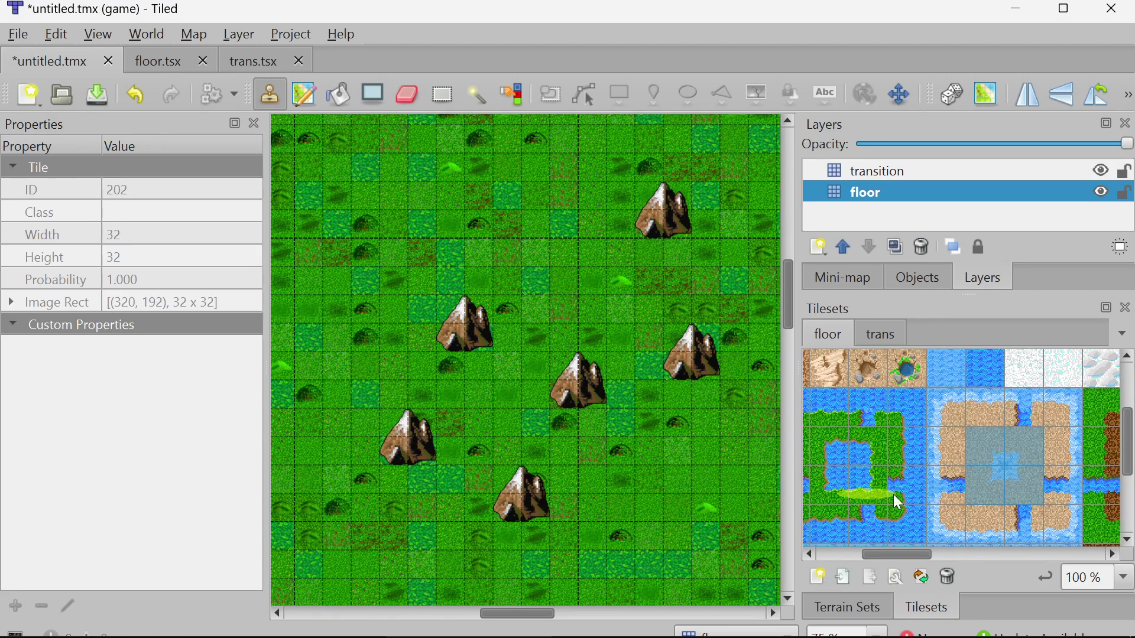
scroll(978, 445, up, 3)
drag(944, 556, 857, 561)
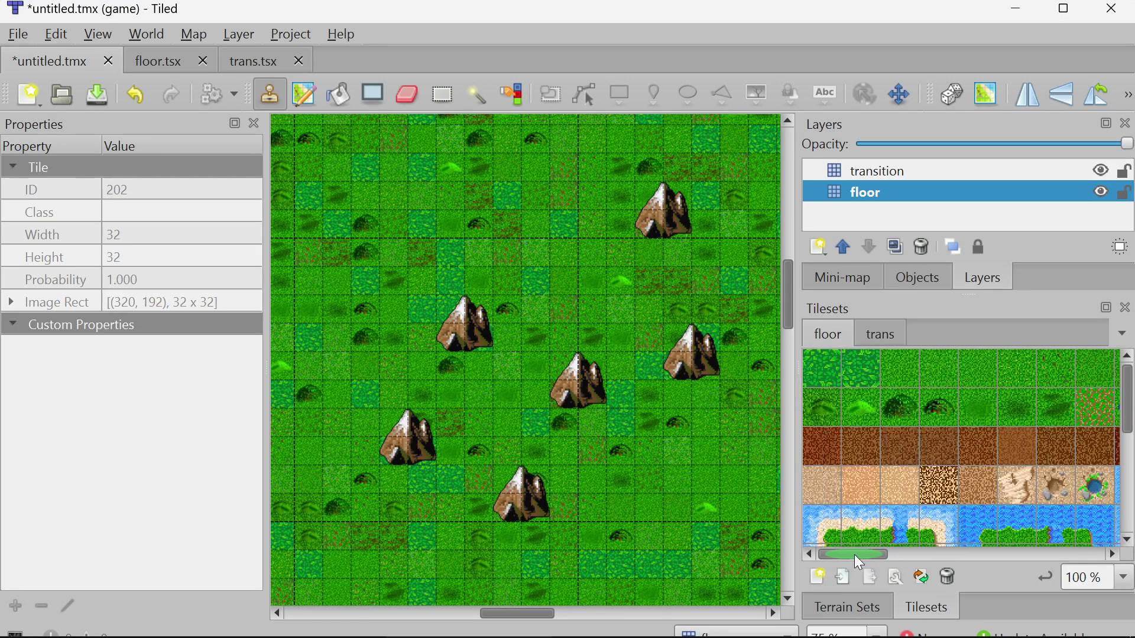
drag(835, 500, 980, 492)
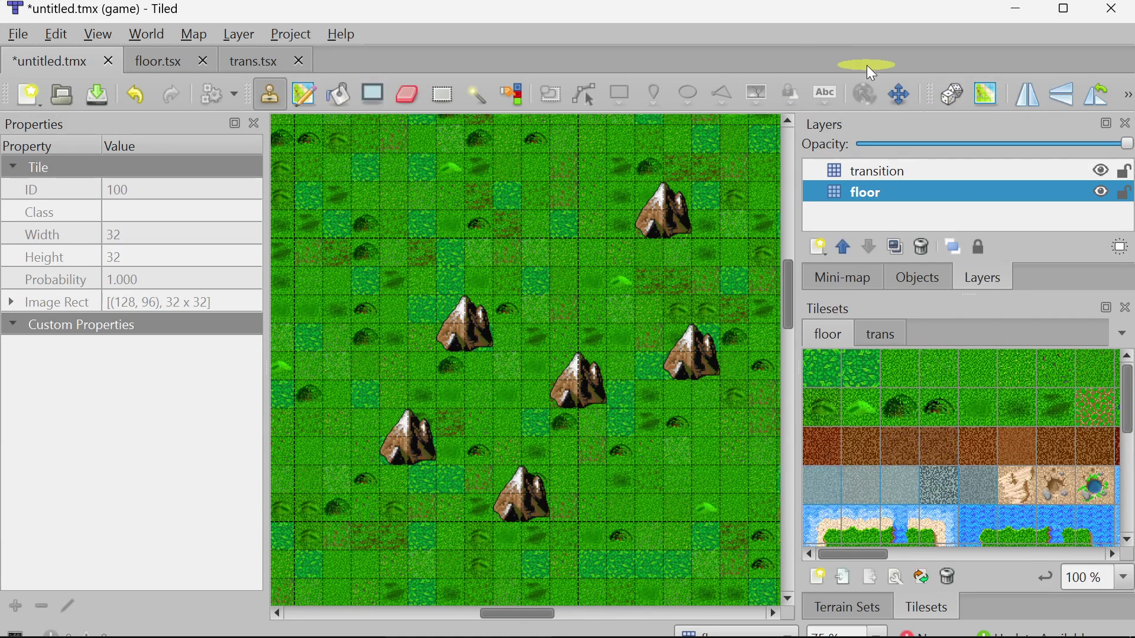
click(953, 93)
mouse_move(374, 177)
mouse_down()
mouse_move(366, 211)
mouse_move(463, 177)
mouse_move(367, 267)
mouse_move(465, 216)
mouse_move(324, 202)
mouse_move(330, 235)
mouse_move(454, 237)
mouse_up()
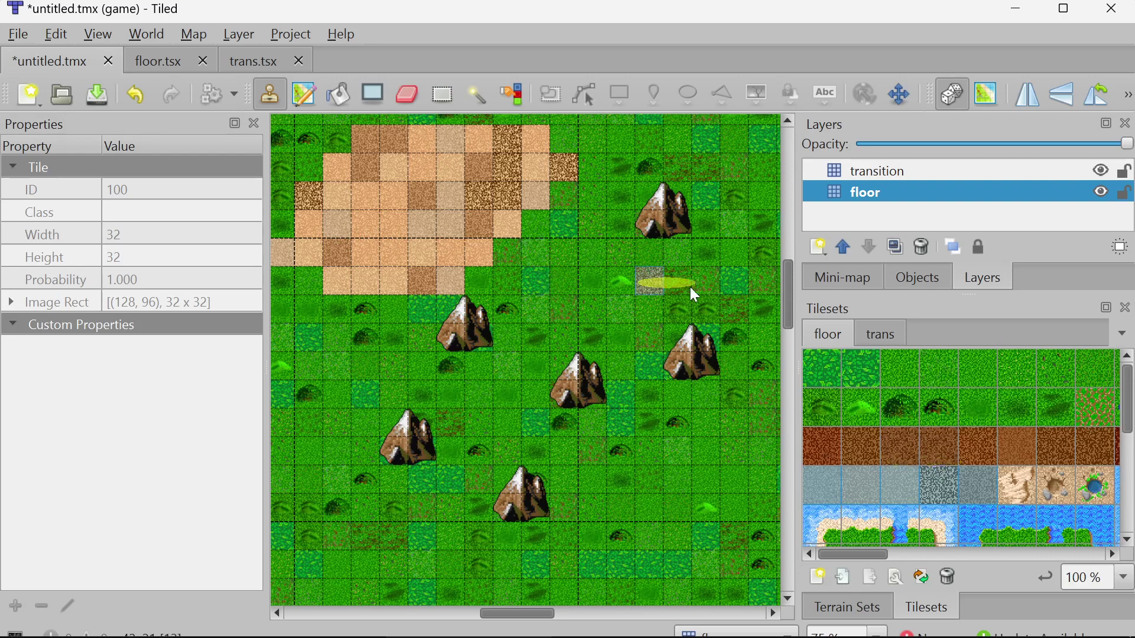
With random mode off, stamp three brown mountains on the sand patch and one on the nearby grass in the transition layer
click(883, 335)
click(873, 169)
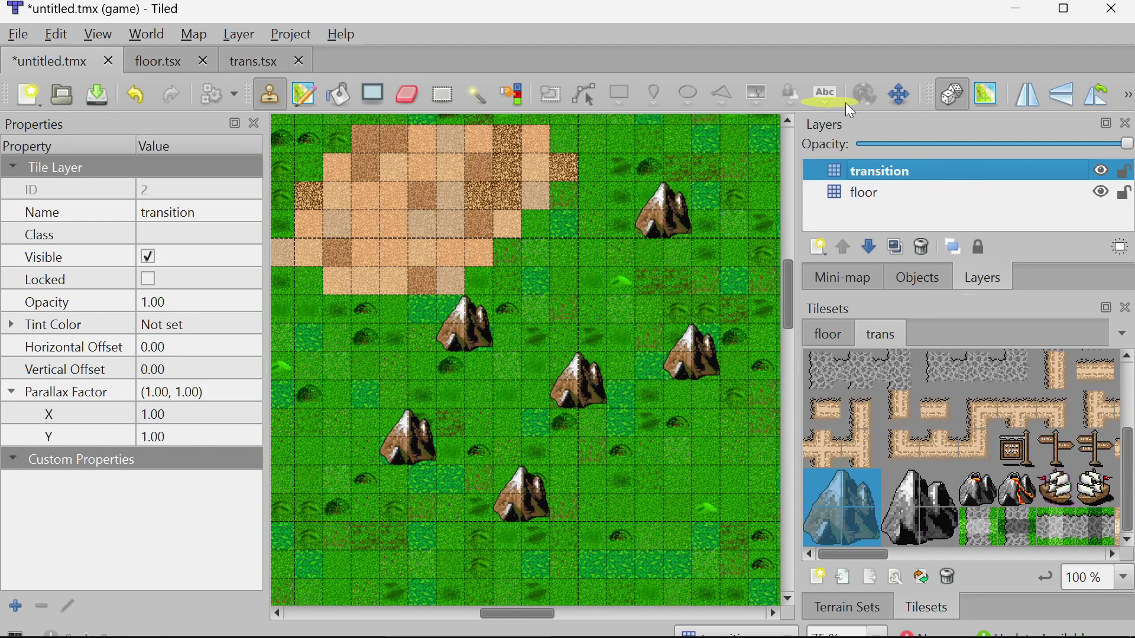
click(366, 280)
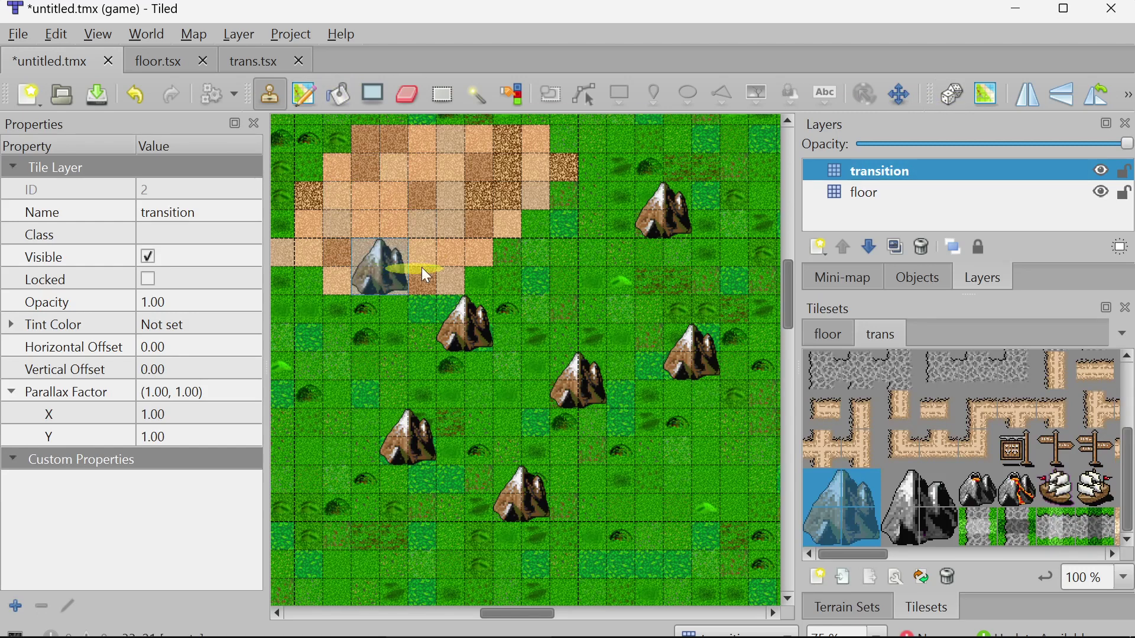
click(470, 222)
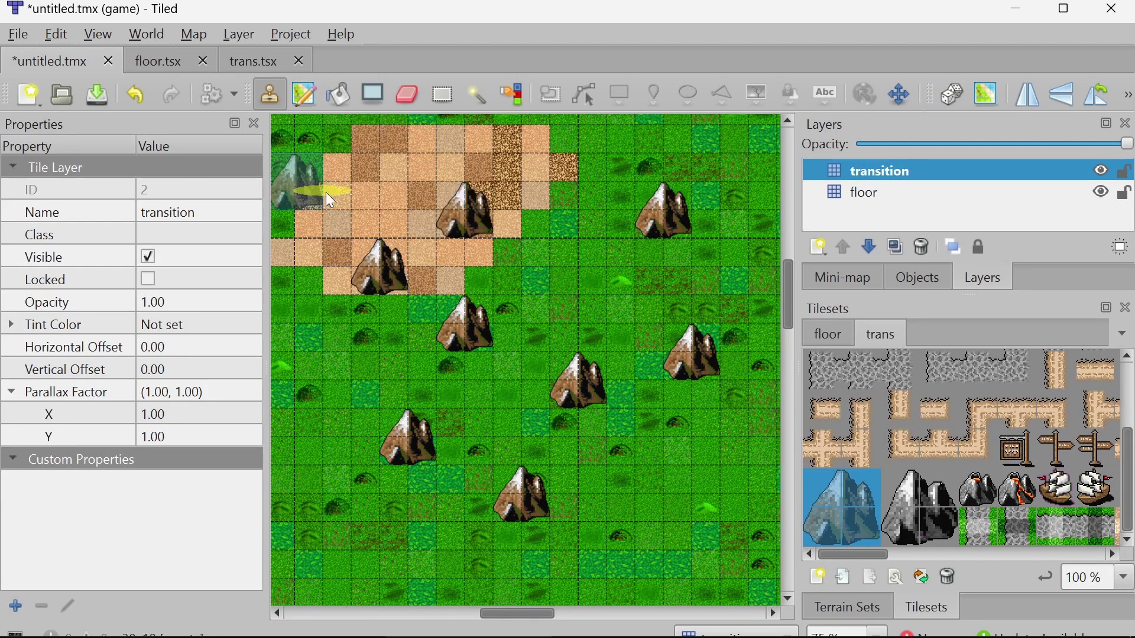
ctrl+scroll(355, 255, up, 1)
ctrl+scroll(456, 332, up, 1)
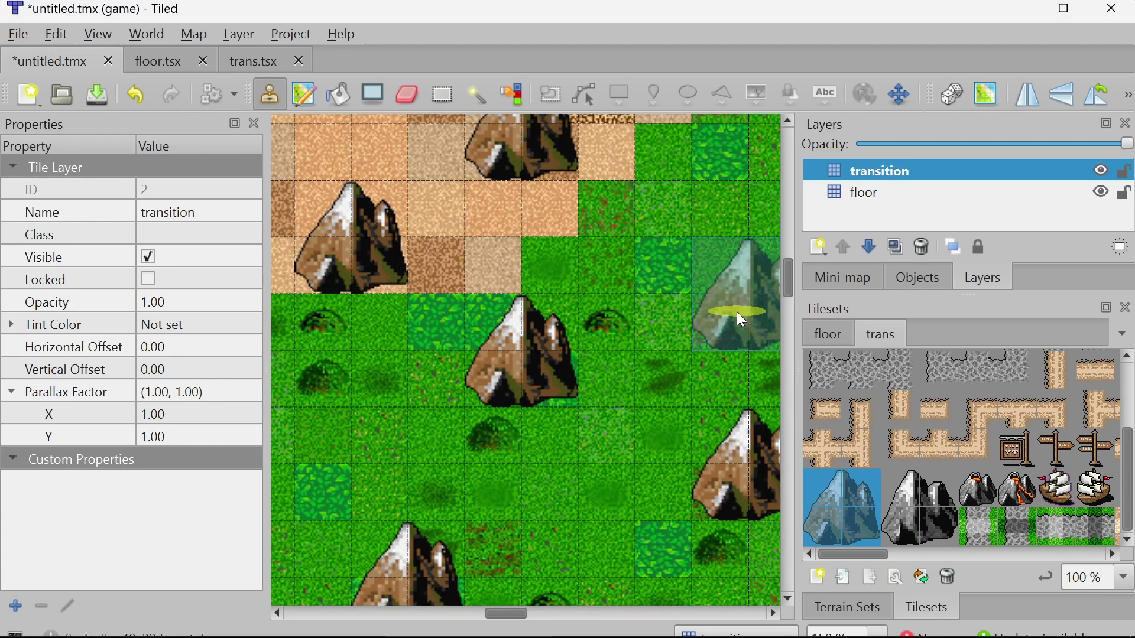
click(735, 314)
scroll(534, 292, up, 3)
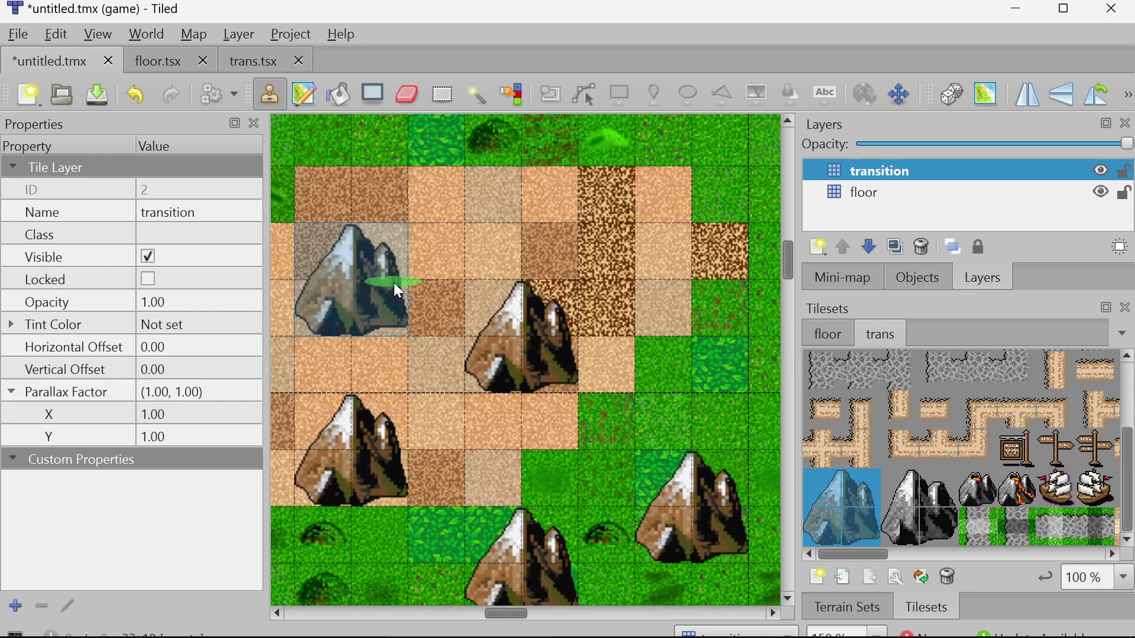
ctrl+scroll(715, 366, down, 2)
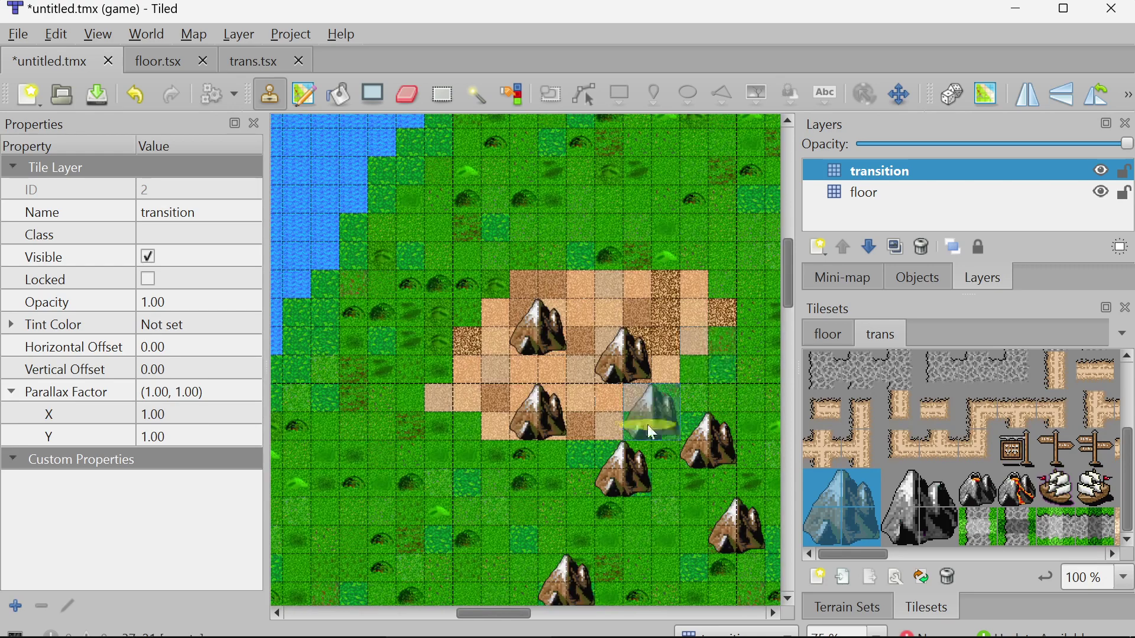
Toggle the floor layer's visibility and leave the layer hidden
click(940, 194)
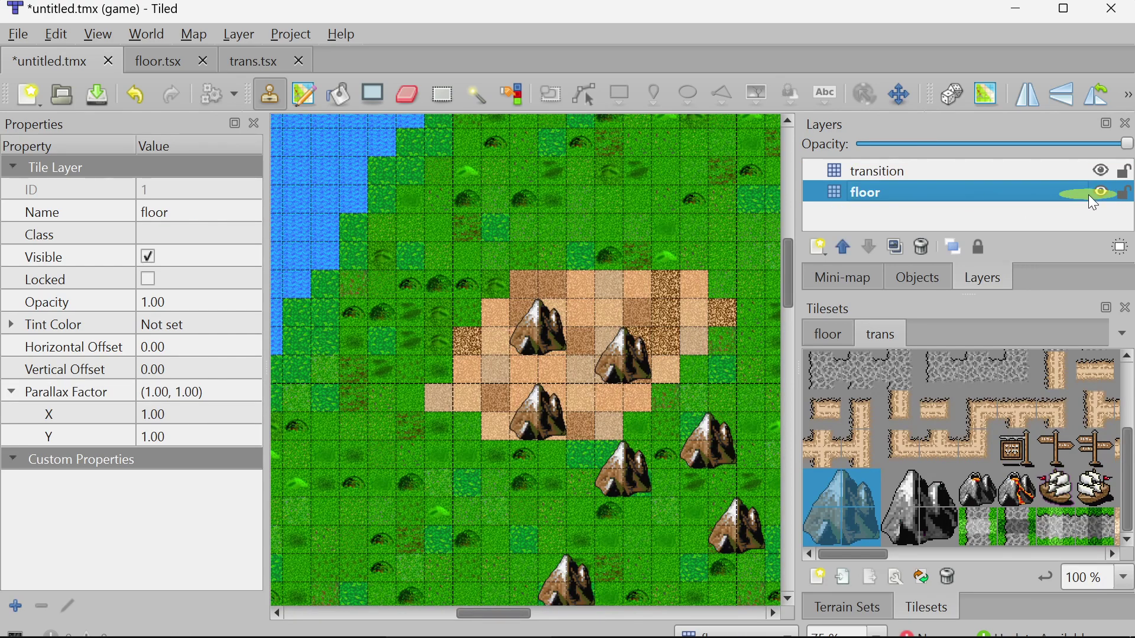
click(1103, 193)
click(1103, 193)
click(1102, 193)
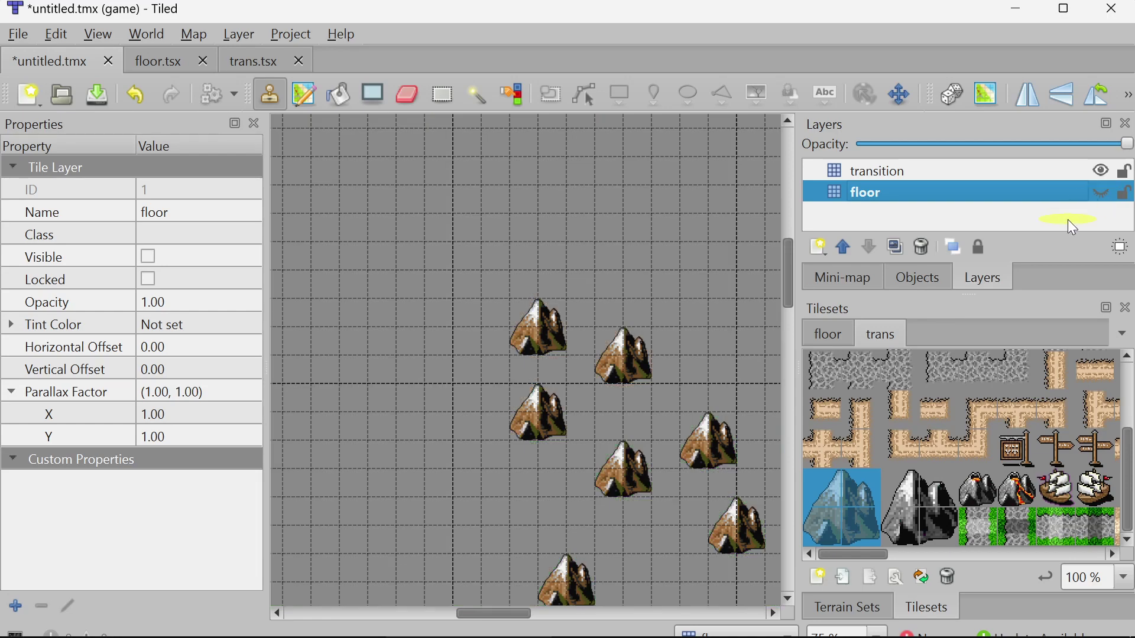
Make the transition layer active and turn the floor layer's visibility back on
click(904, 175)
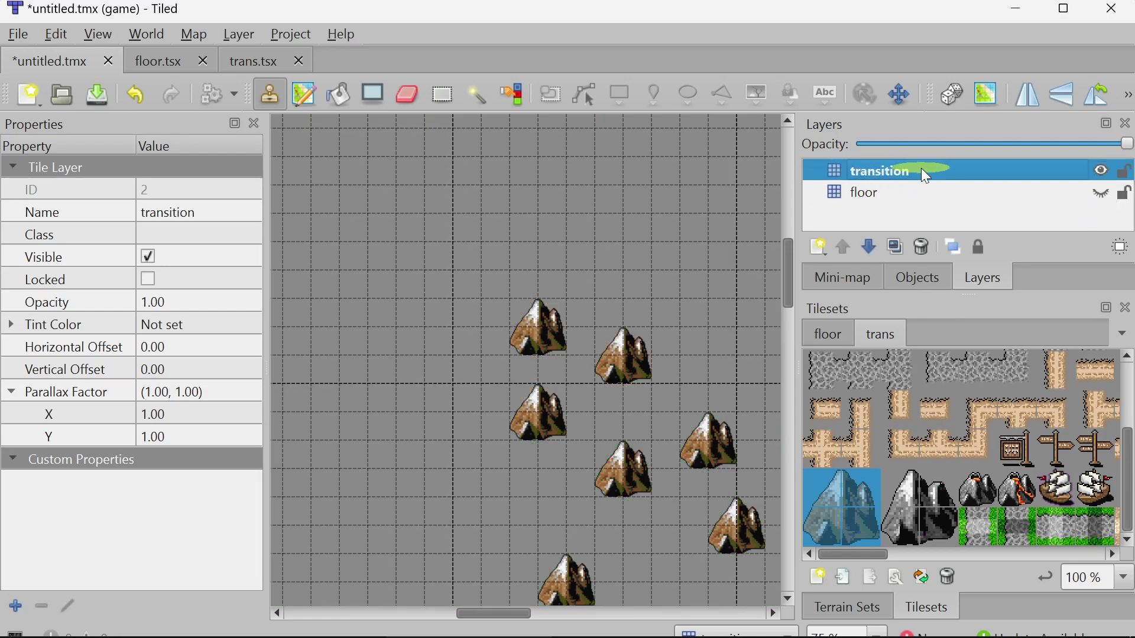
click(726, 438)
click(959, 484)
click(931, 422)
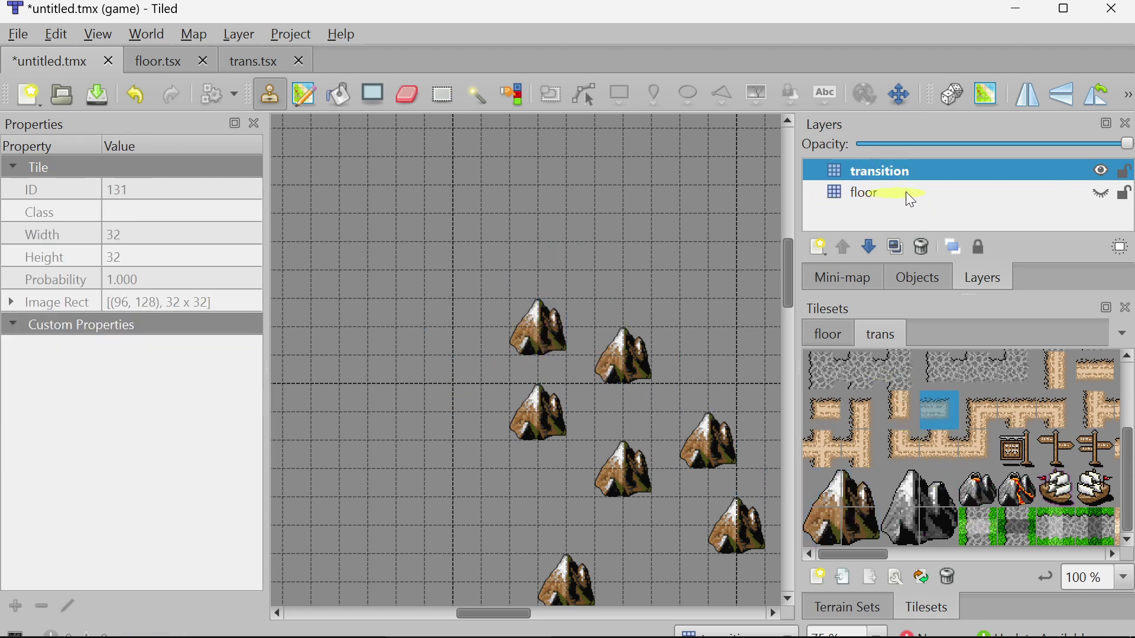
click(1101, 193)
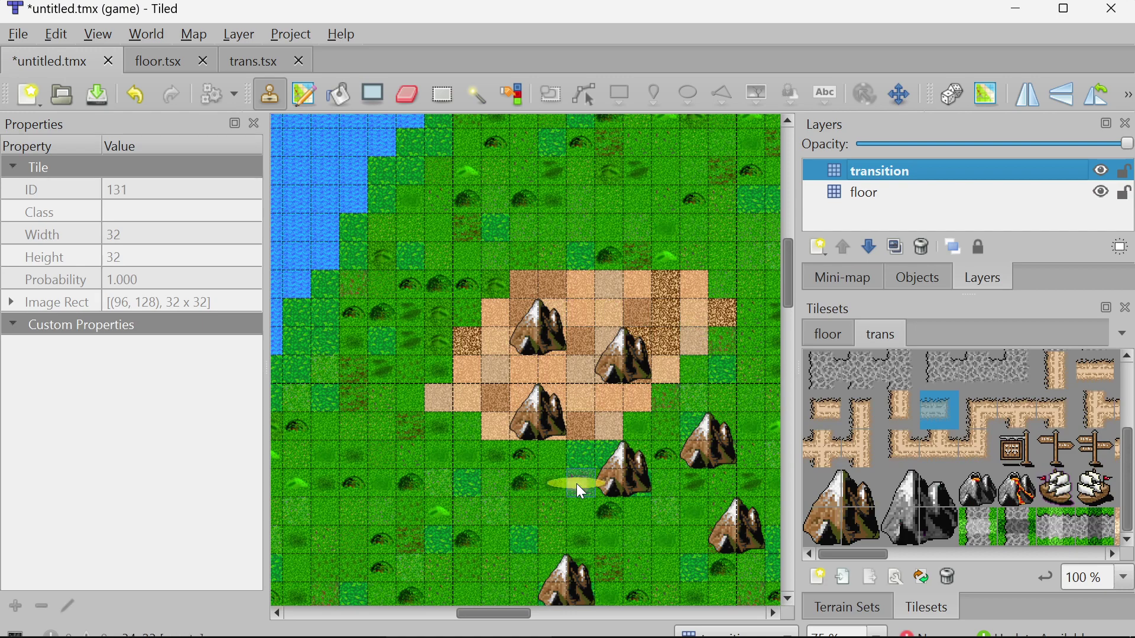
ctrl+scroll(573, 485, down, 3)
ctrl+scroll(692, 552, up, 3)
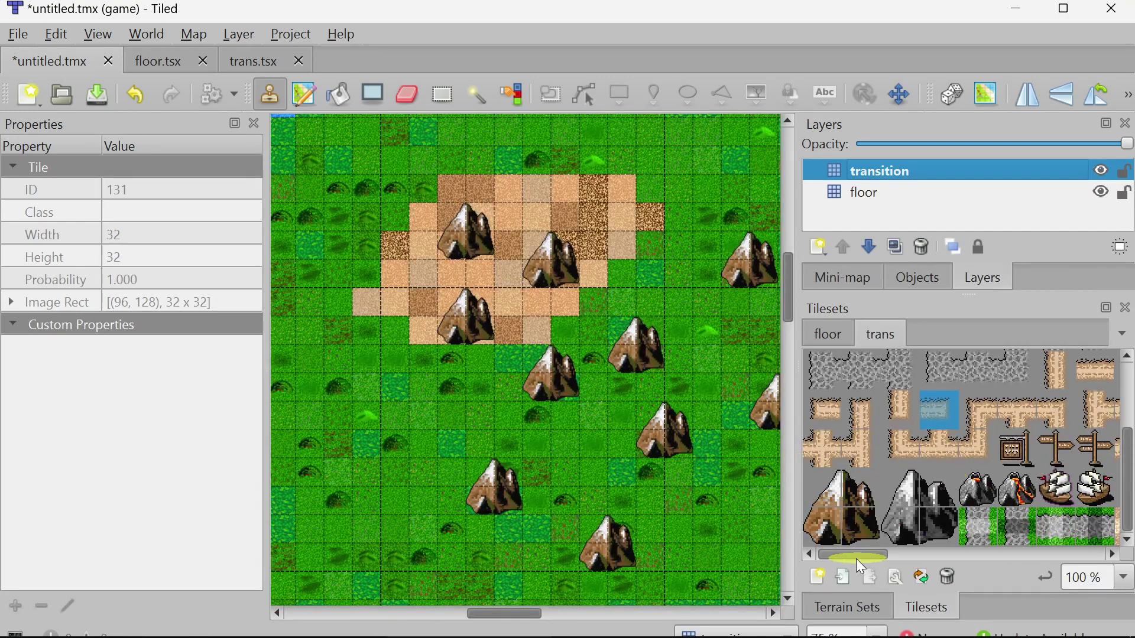
Stamp sailing ships from the trans tileset on the transition layer, one on the water and one on the grass near the shore
drag(855, 557, 808, 556)
click(1055, 501)
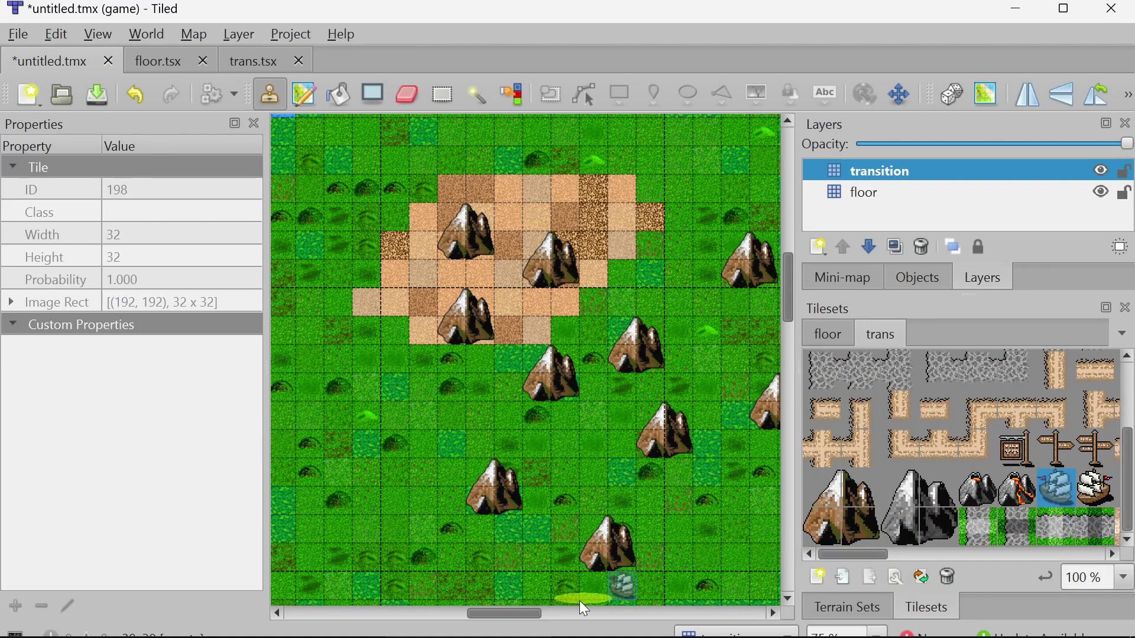
drag(529, 614, 464, 614)
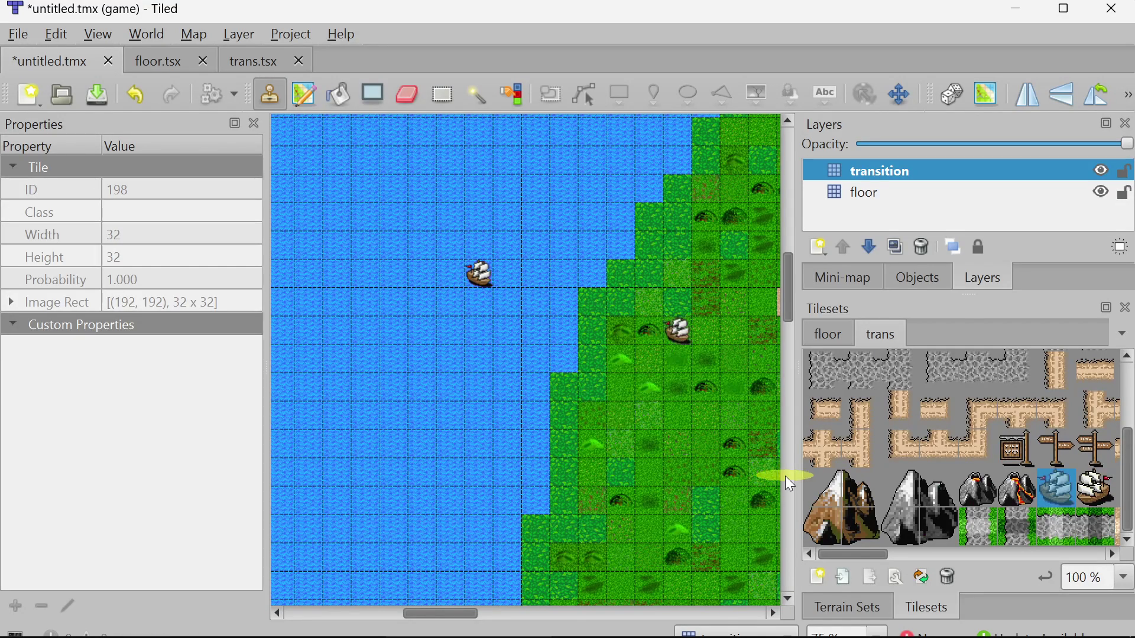
ctrl+scroll(733, 318, up, 2)
click(1094, 486)
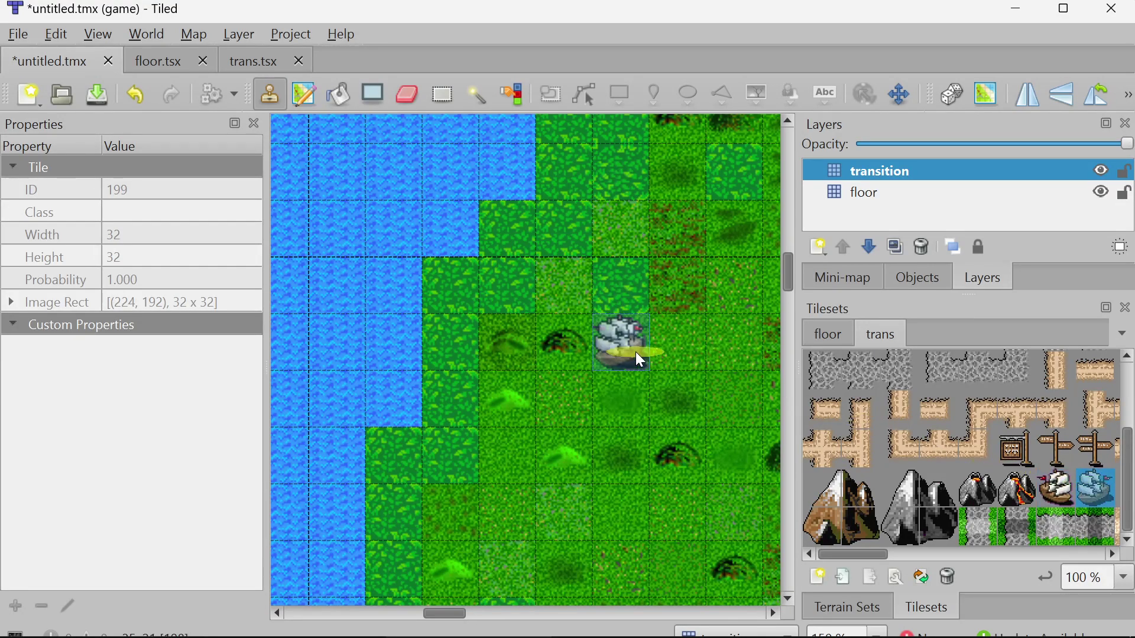
ctrl+scroll(680, 456, down, 3)
drag(439, 615, 497, 615)
ctrl+scroll(544, 501, up, 1)
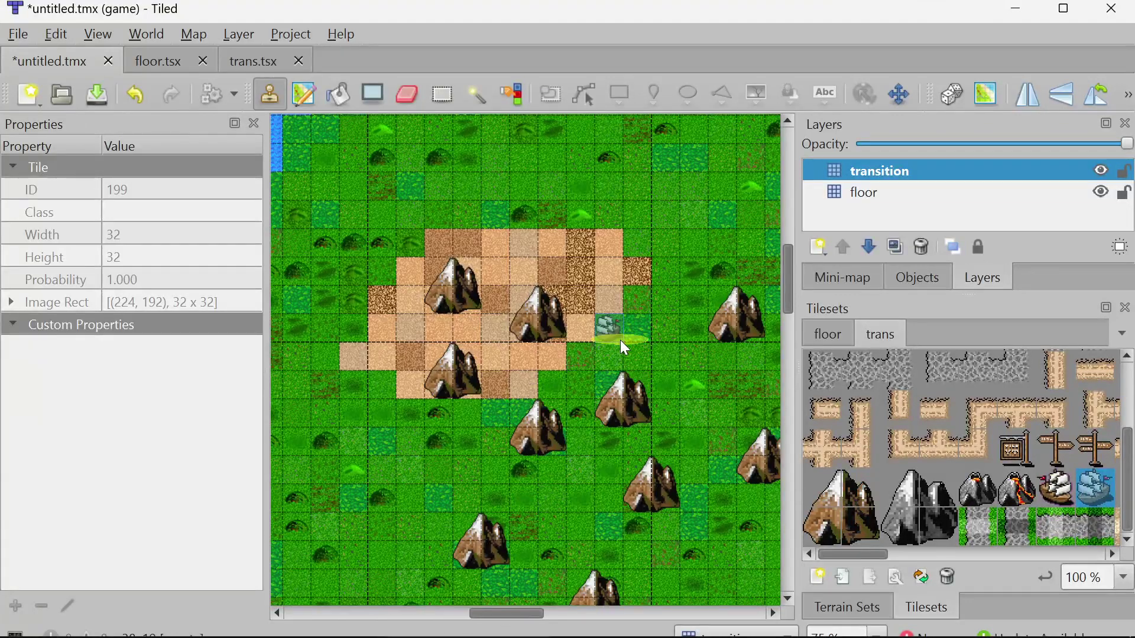
Add a new tile layer above transition and name it terrain
click(818, 249)
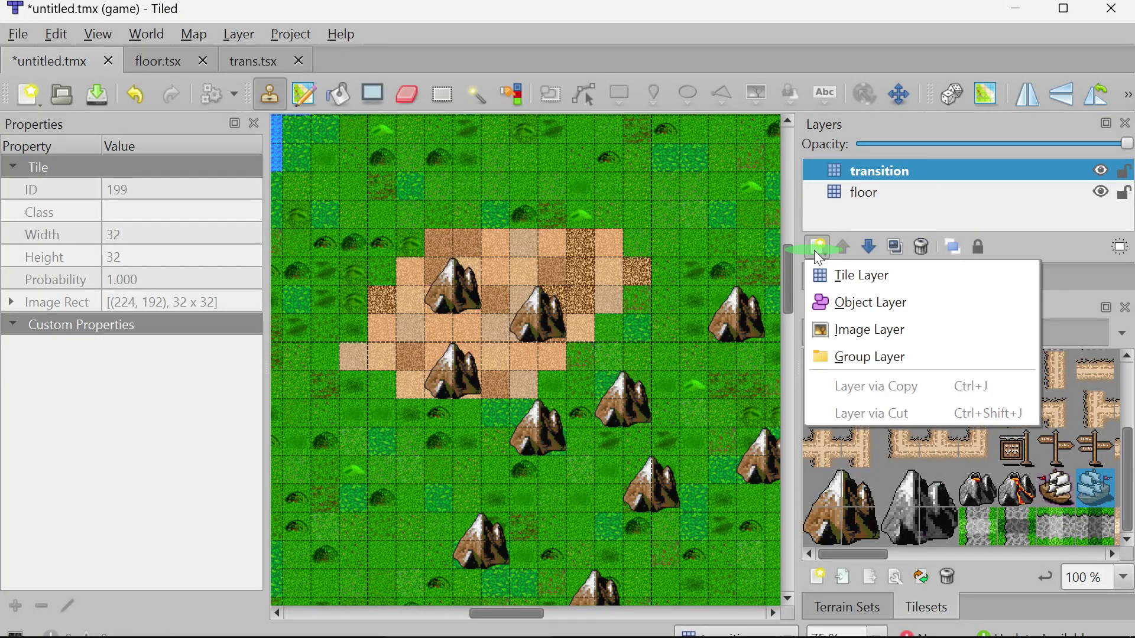
click(876, 277)
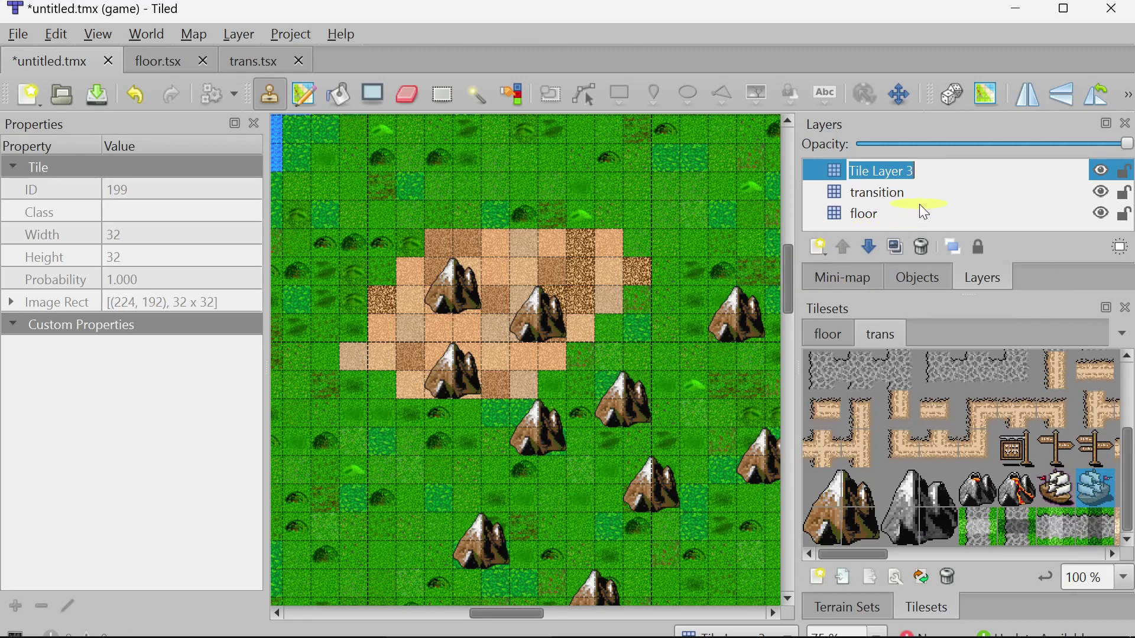
text(terrain)
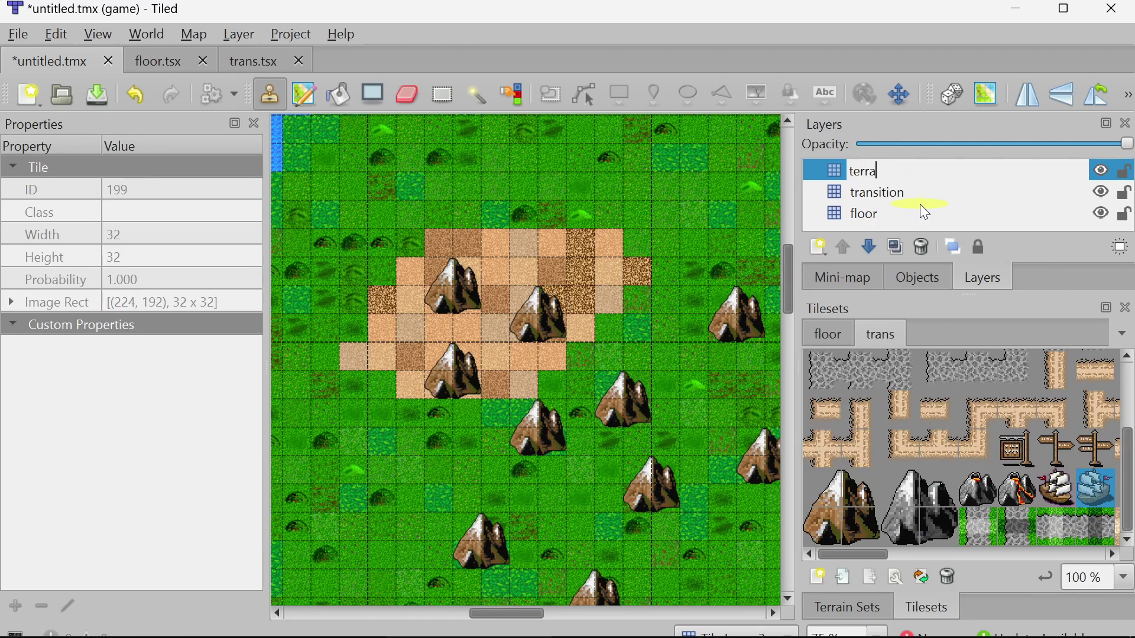
key(Return)
Create a terrain tileset from terrain.png with 32 by 32 px tiles, save it as terrain.tsx and return to the map
click(818, 577)
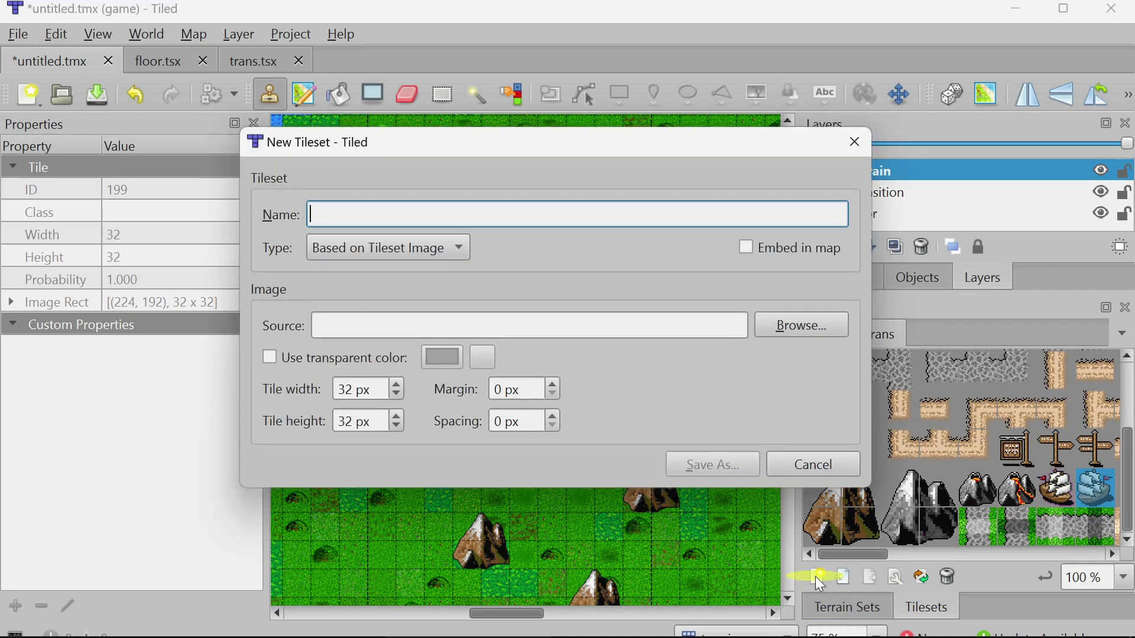
click(789, 334)
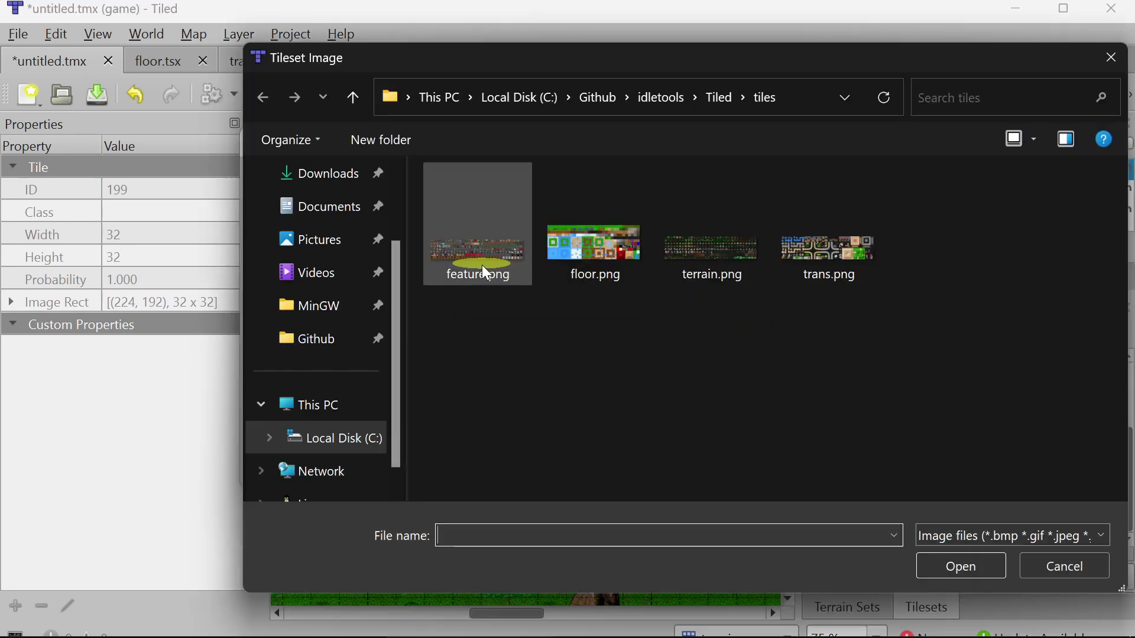
double_click(715, 236)
click(713, 465)
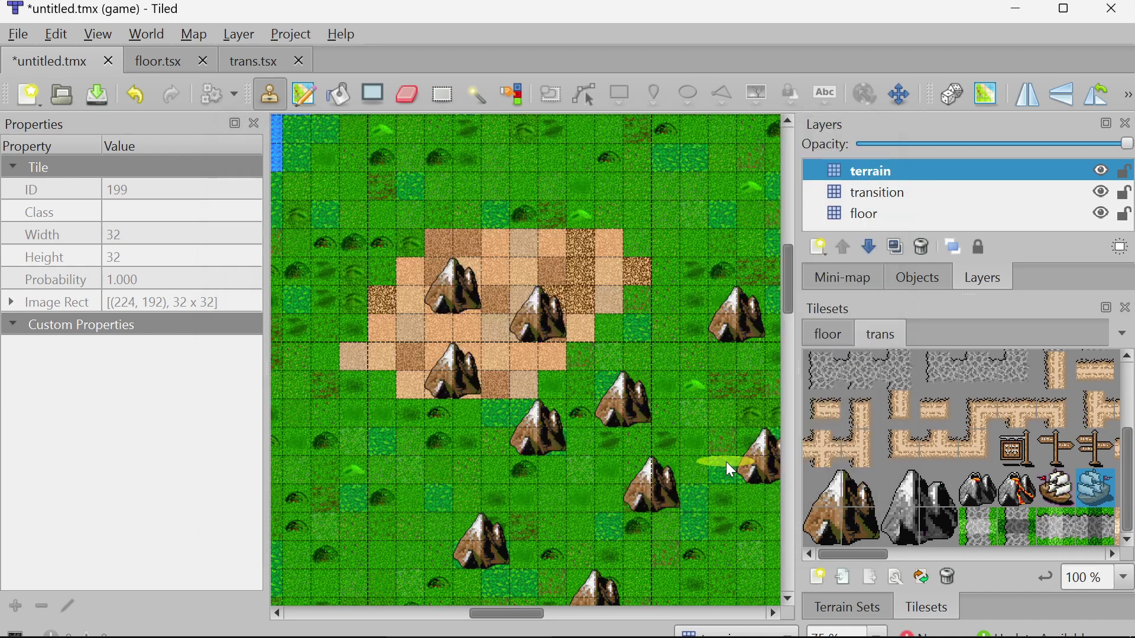
key(Return)
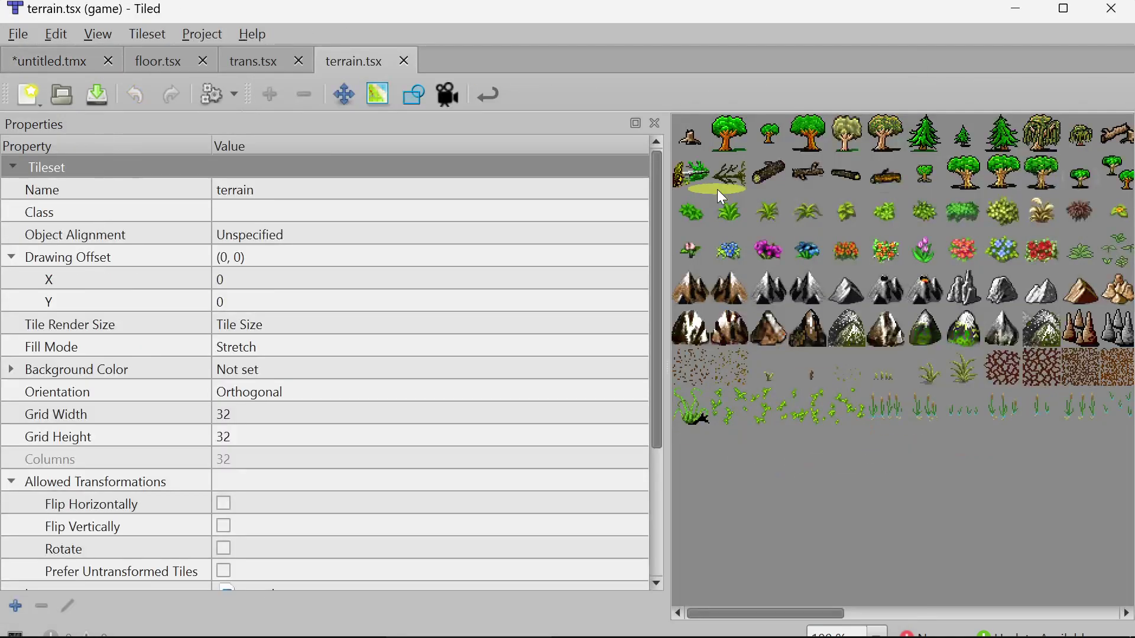
click(36, 61)
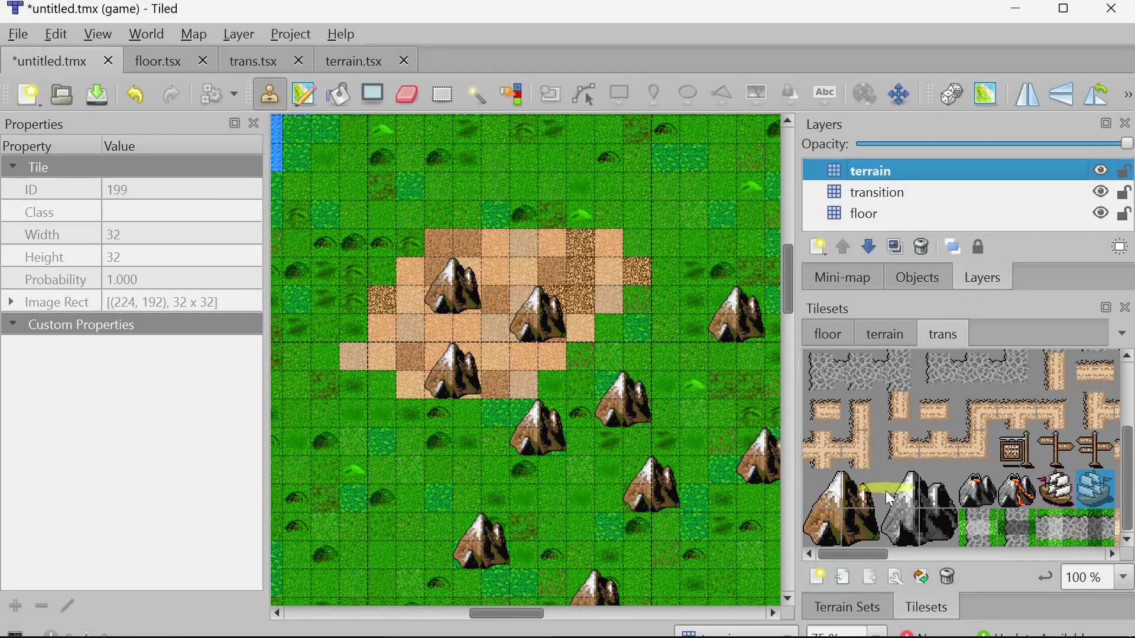
Stamp the large green tree from the terrain tileset on the sand patch's upper-left mountain and on the mountain just below the sand
scroll(874, 413, up, 3)
click(878, 337)
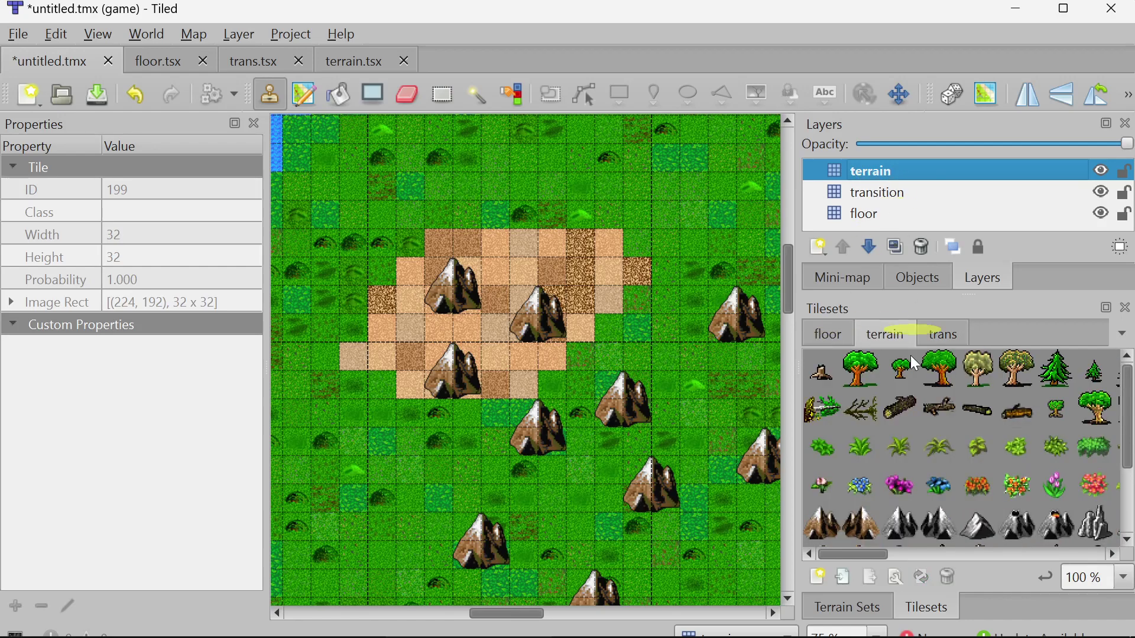
click(863, 385)
ctrl+scroll(441, 305, up, 2)
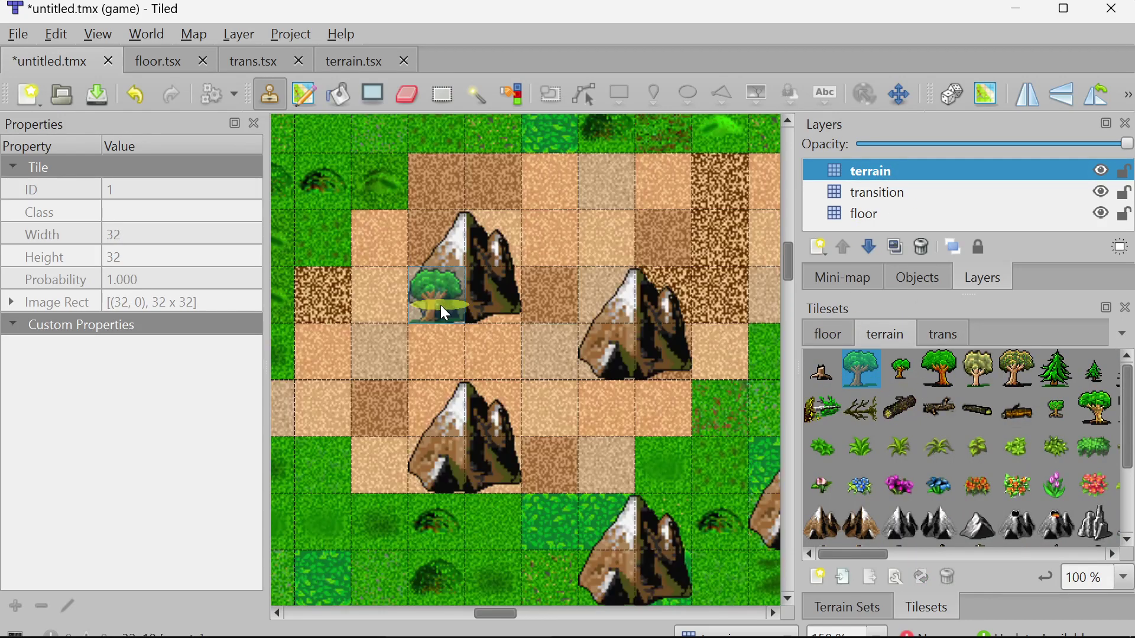
click(441, 305)
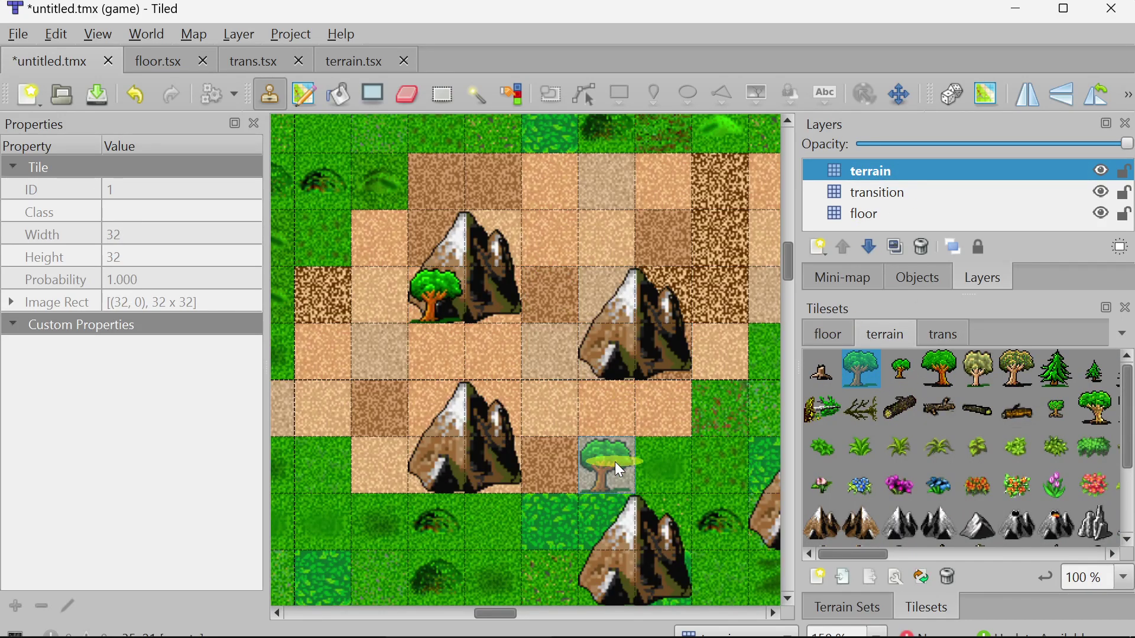
scroll(612, 458, down, 3)
click(617, 383)
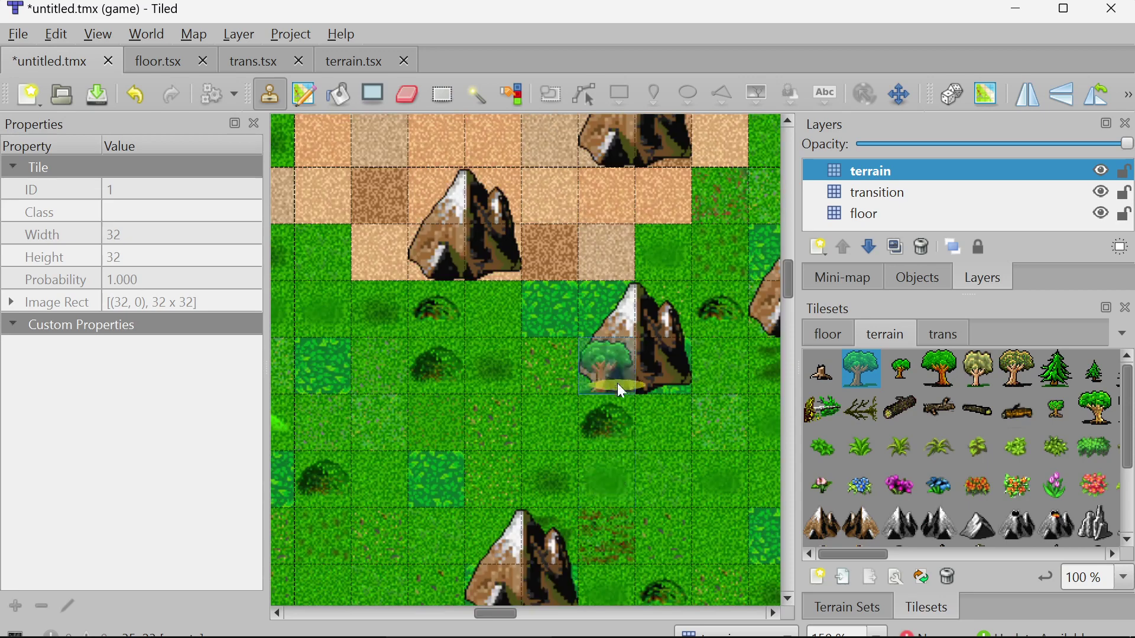
Stamp the small green tree on the mountain below the sand and on the lower sand mountain, adding an olive-coloured tree to the latter
click(900, 371)
click(660, 363)
click(684, 333)
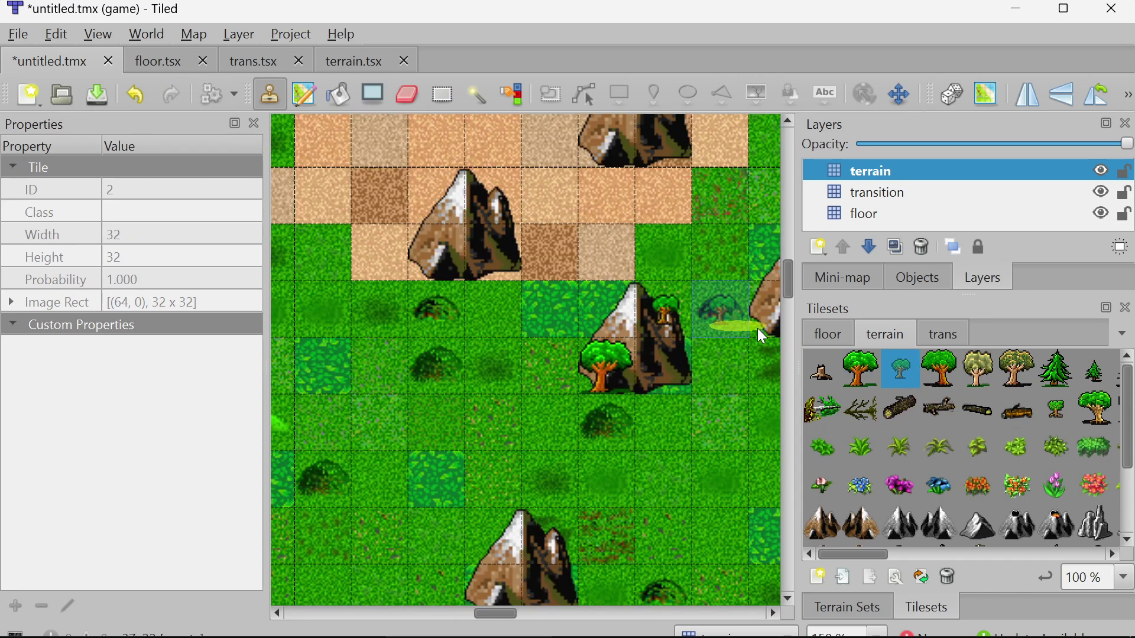
click(456, 208)
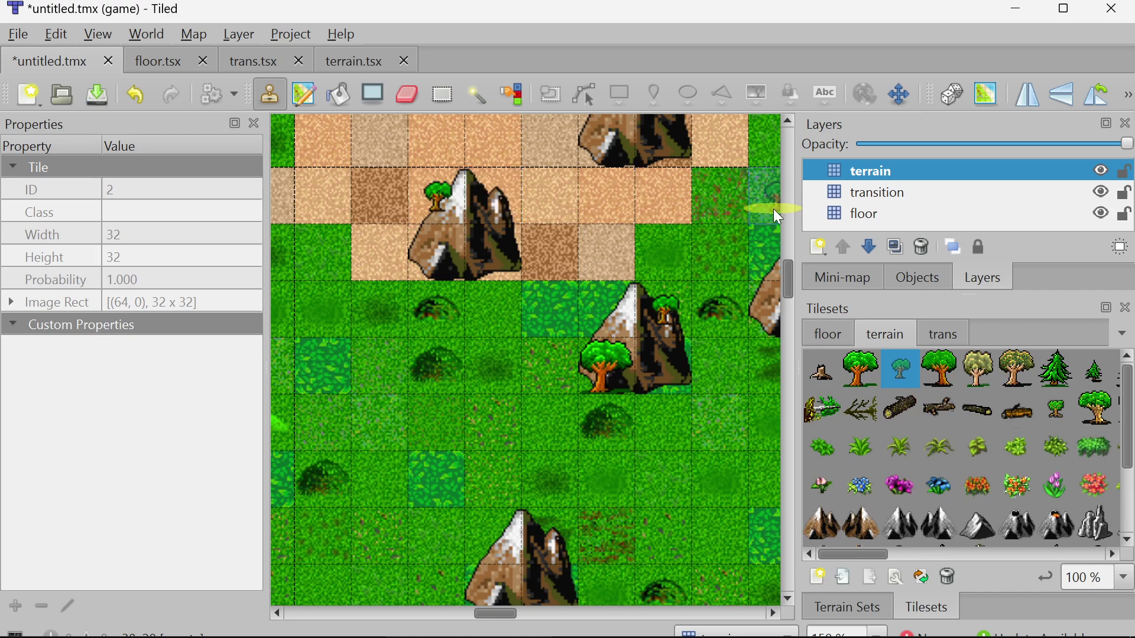
click(1016, 373)
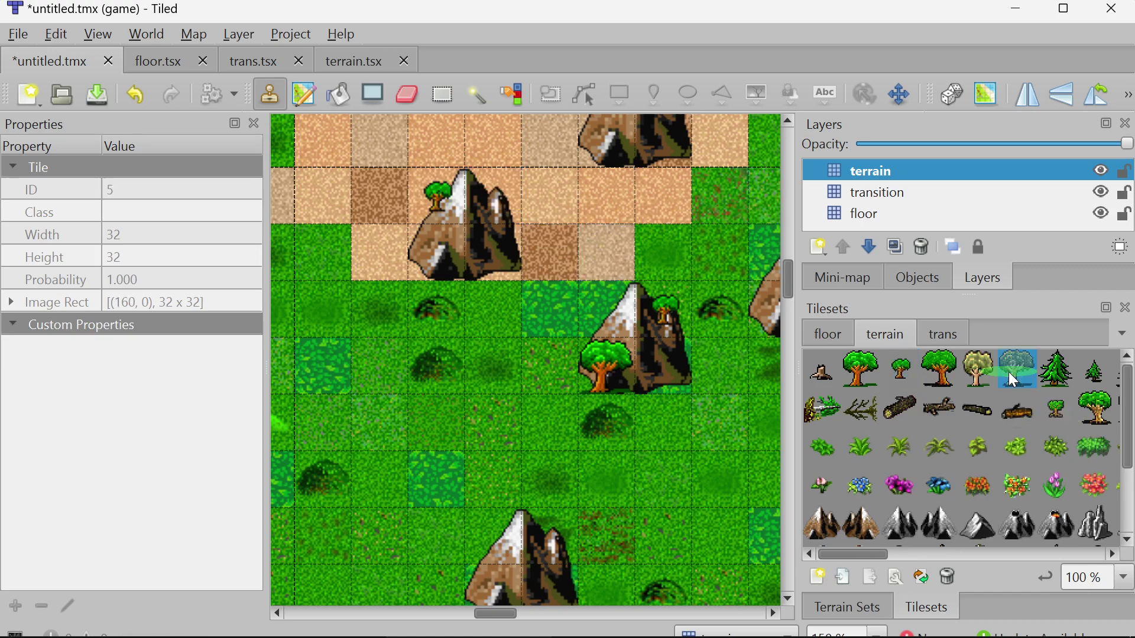
click(452, 261)
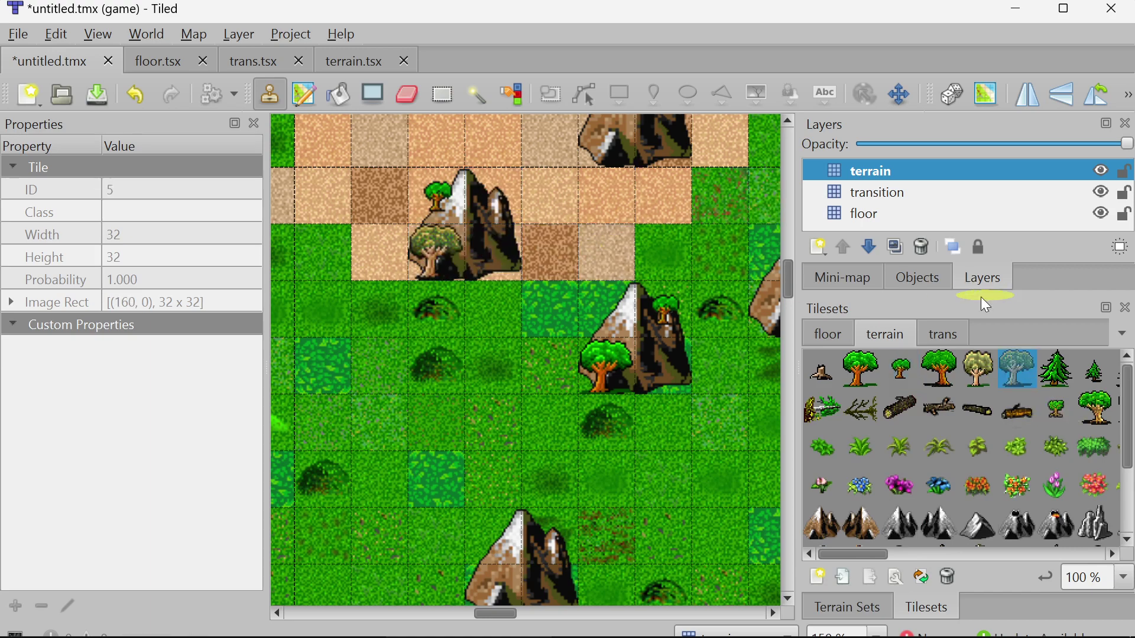
Stamp small pines on and beside the lower sand mountain and on the right-hand sand mountain, and undo the last one
click(1095, 371)
click(559, 247)
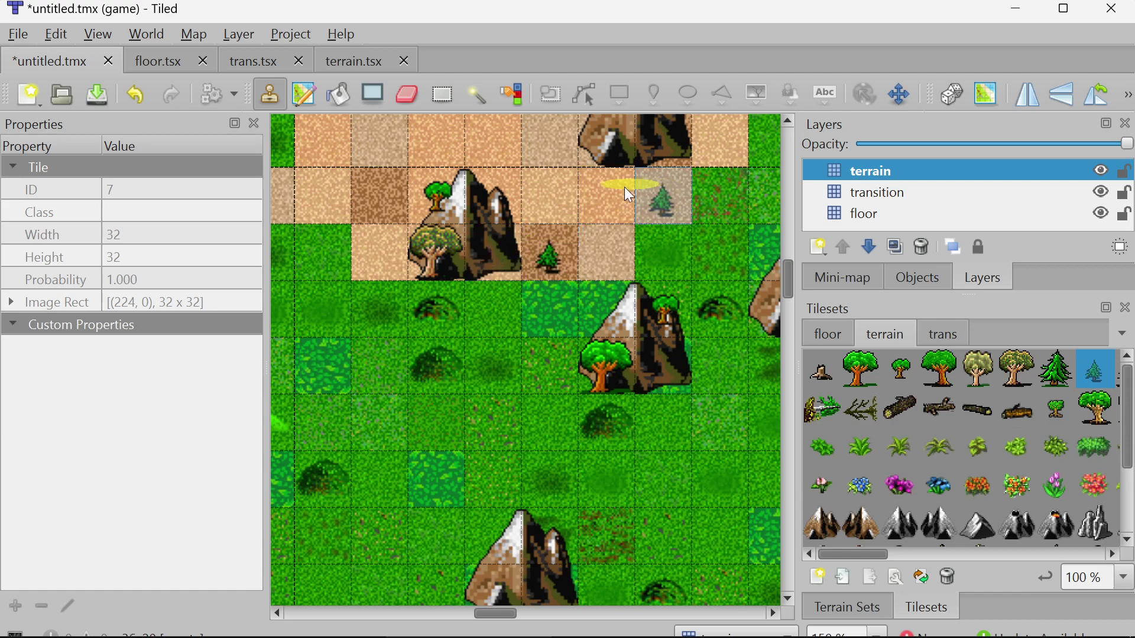
click(494, 260)
scroll(683, 308, up, 1)
scroll(679, 301, up, 2)
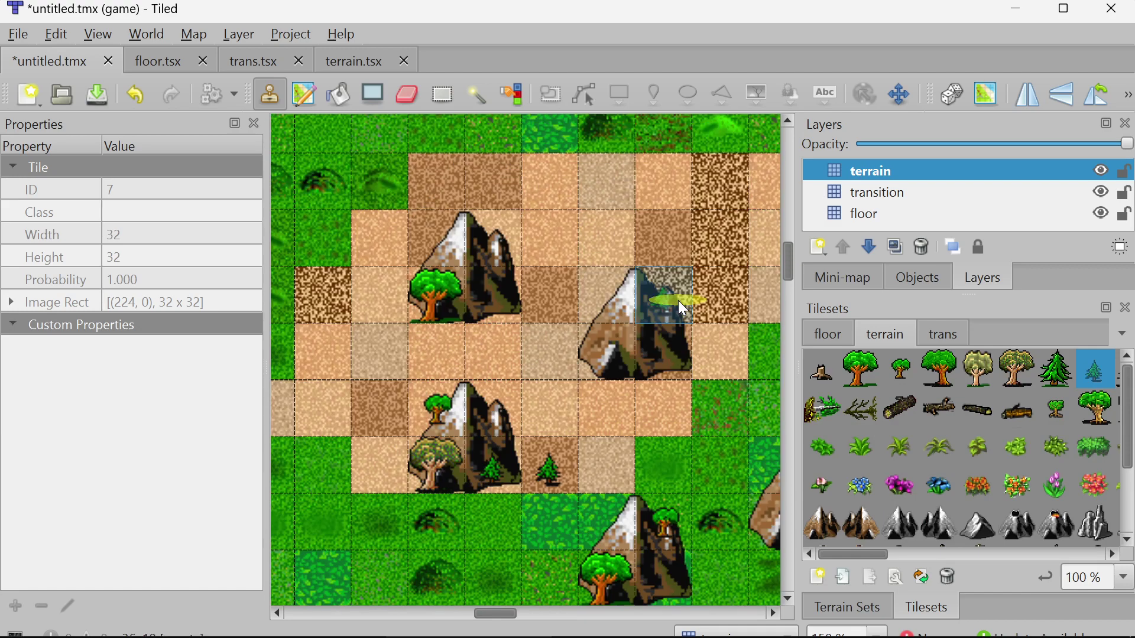
click(620, 303)
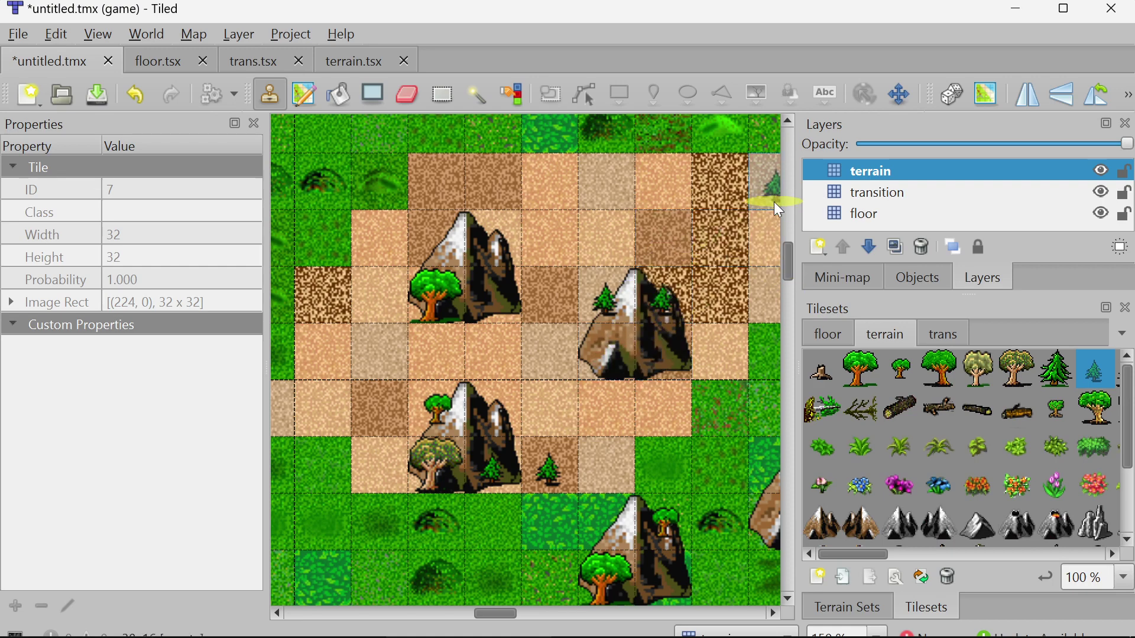
key(ctrl+z)
ctrl+scroll(626, 421, down, 2)
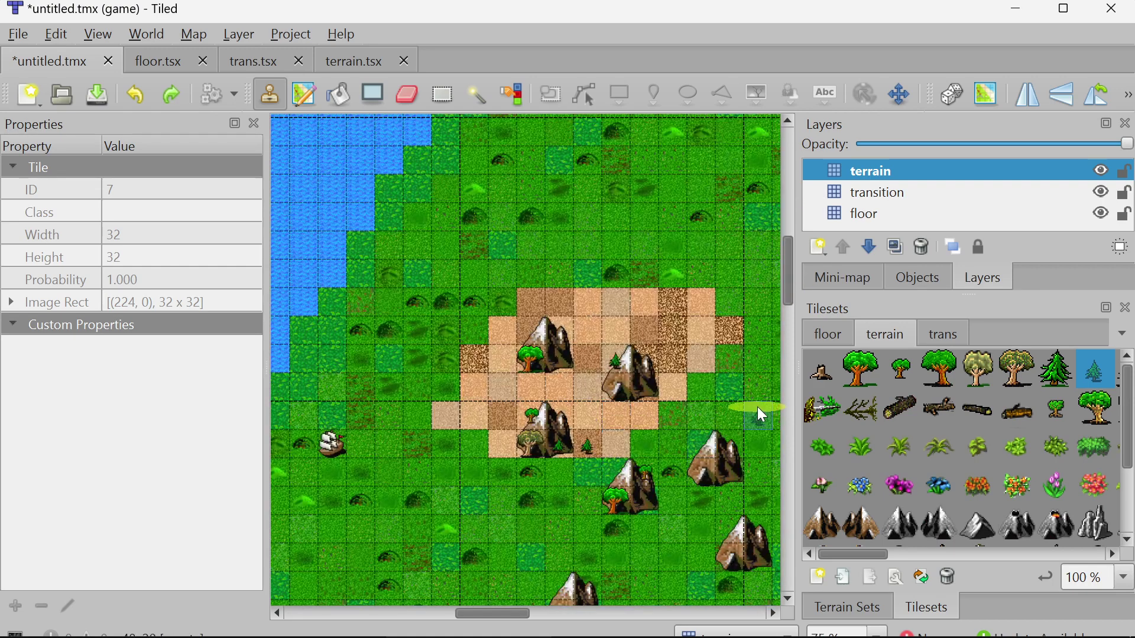
Widen the map view by narrowing the layer and tileset area, keeping the Stamp Brush active
drag(802, 421, 836, 372)
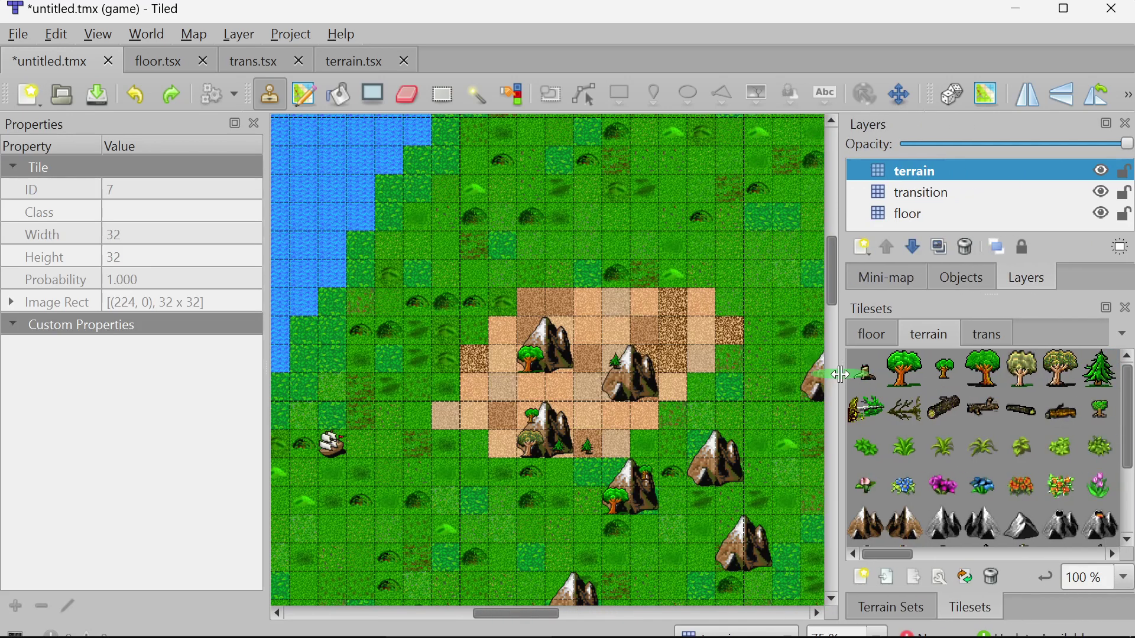
click(275, 94)
ctrl+scroll(653, 416, up, 1)
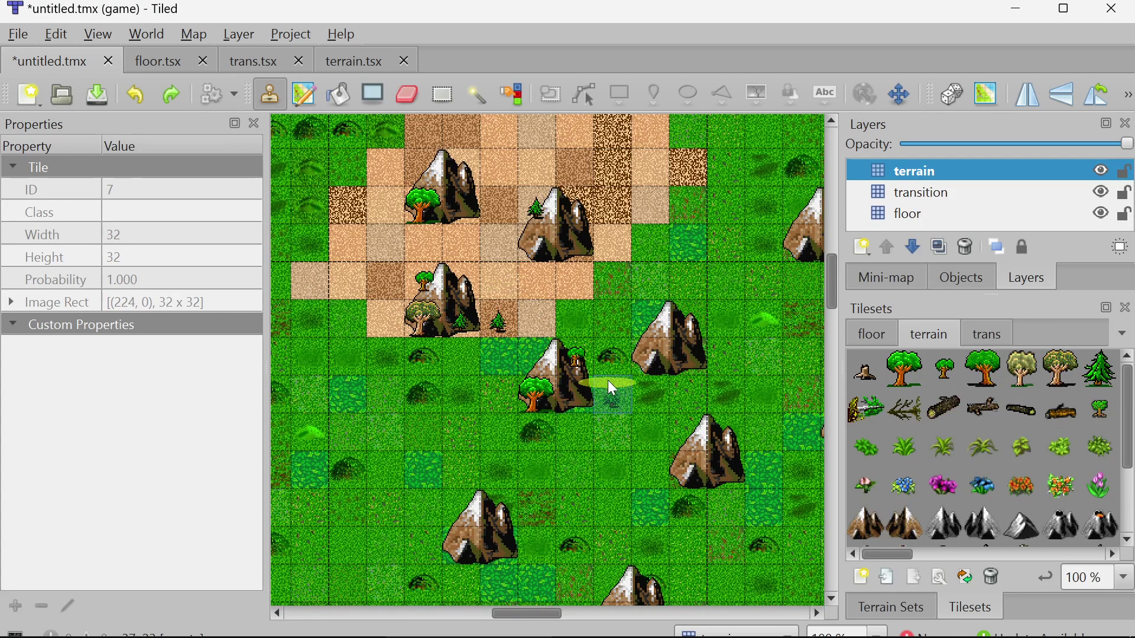
ctrl+scroll(571, 461, down, 1)
ctrl+scroll(582, 450, up, 1)
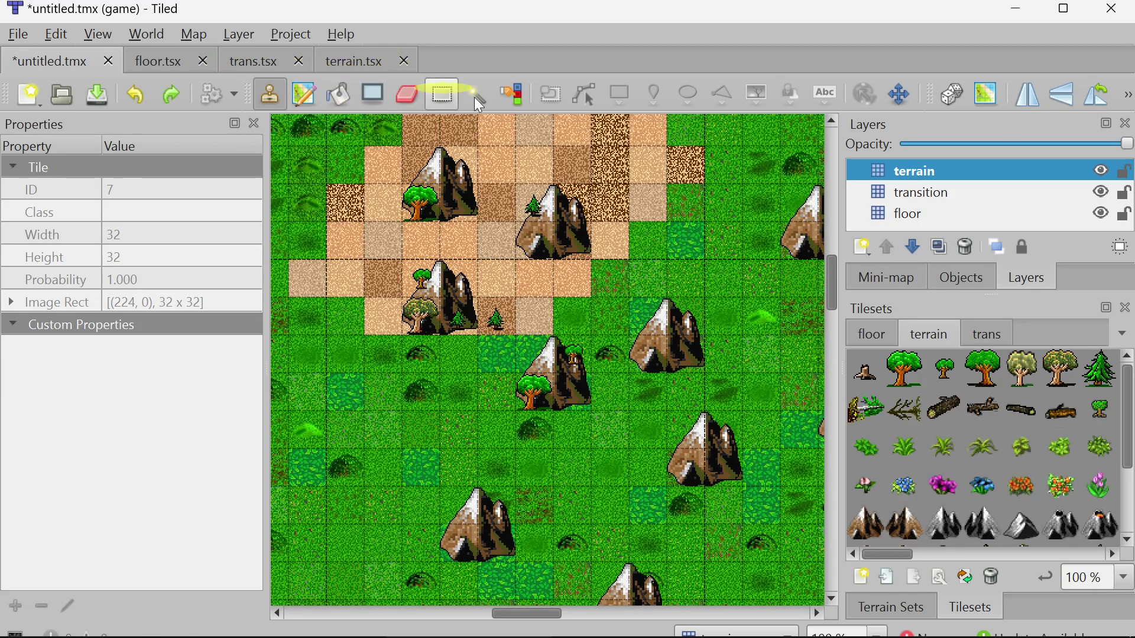
Select the floor layer and examine its layer properties
click(905, 213)
click(922, 193)
click(913, 214)
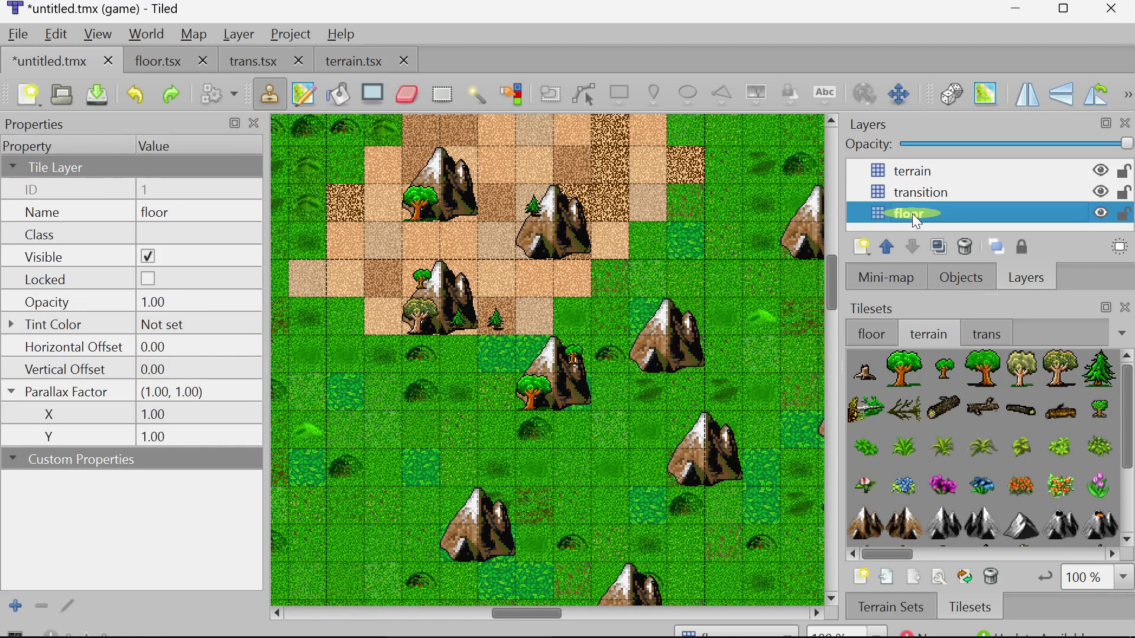
click(88, 428)
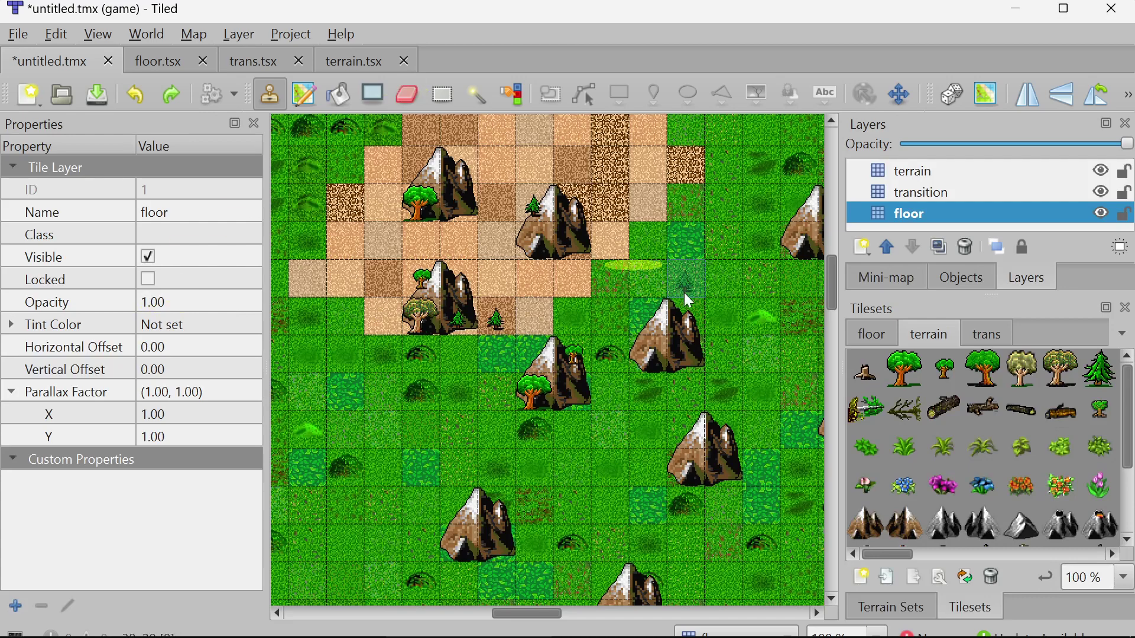
Examine the first terrain tiles' properties and the properties of the terrain, trans and floor tileset files, including the floor image source
click(874, 368)
click(907, 372)
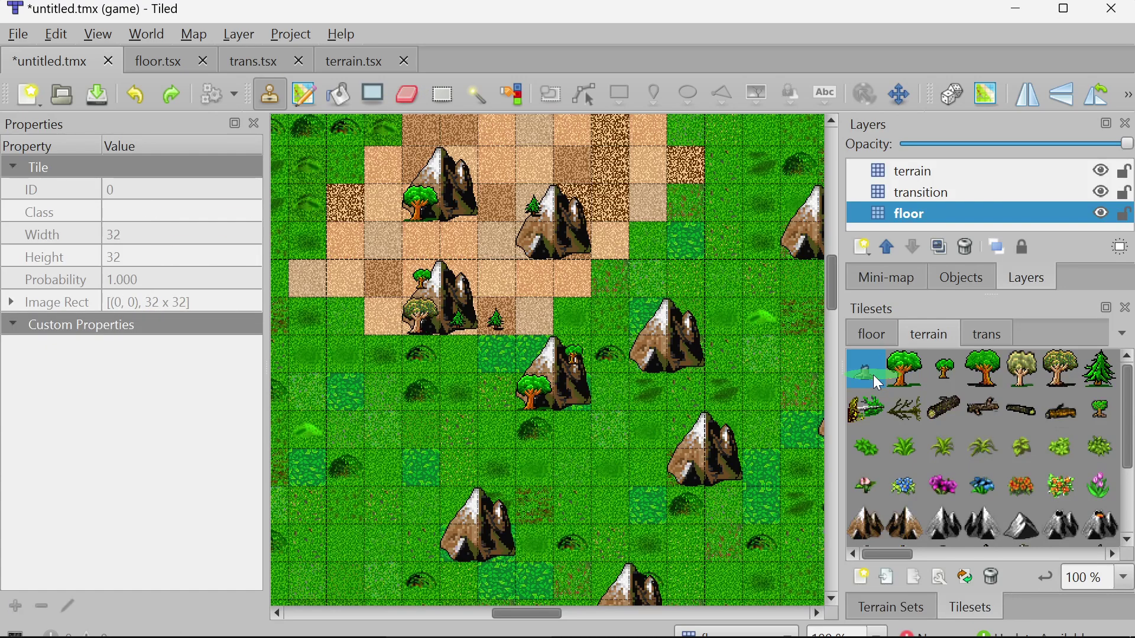
click(352, 66)
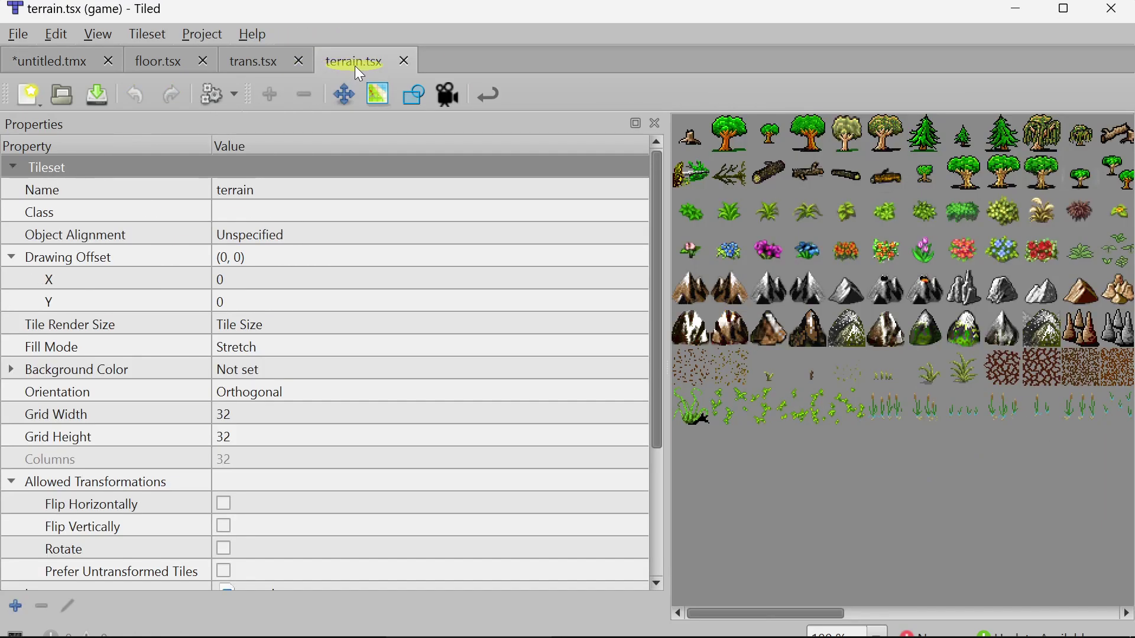
click(258, 59)
click(165, 64)
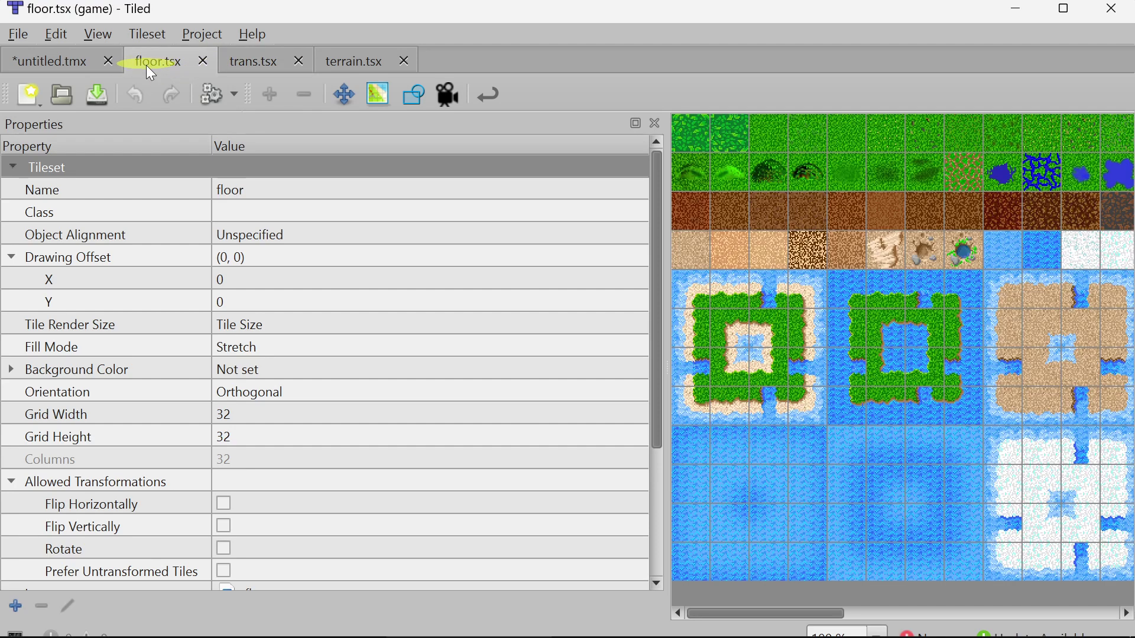
scroll(116, 432, down, 3)
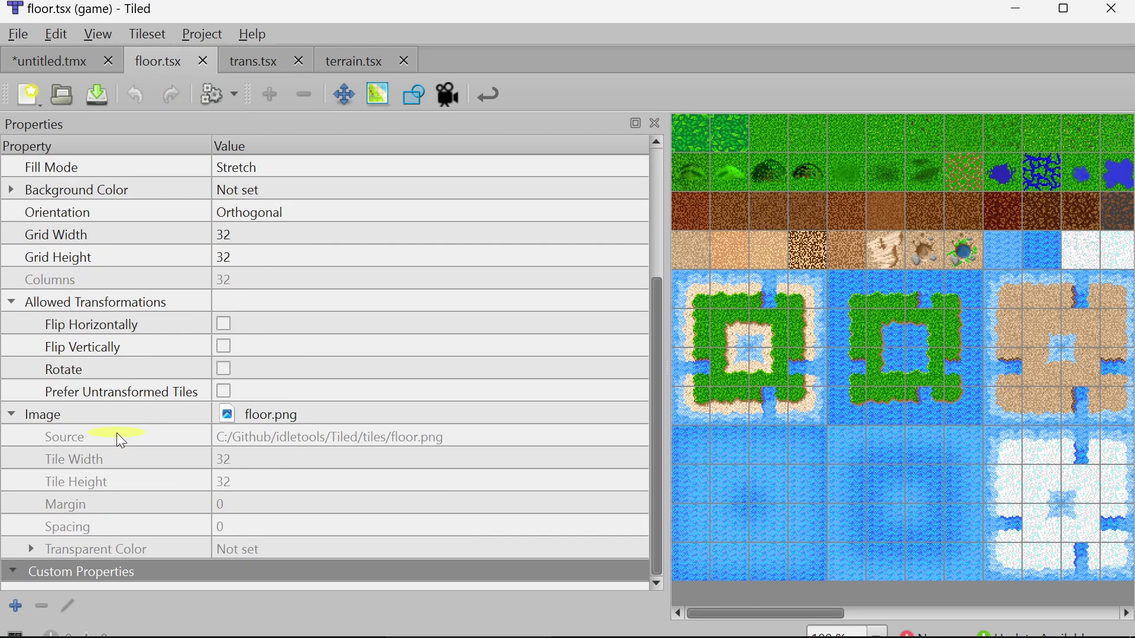
scroll(116, 433, up, 3)
scroll(241, 452, down, 3)
scroll(302, 378, up, 3)
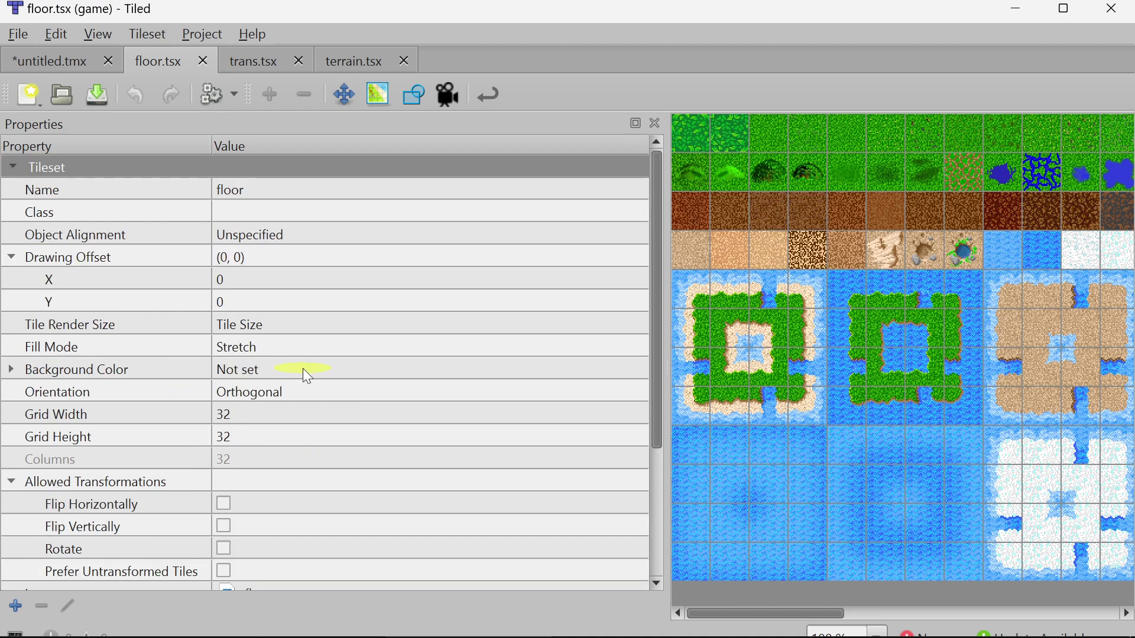
Return to the map and compare the IDs of the first tiles in the terrain and floor tilesets
click(65, 68)
click(907, 367)
click(877, 374)
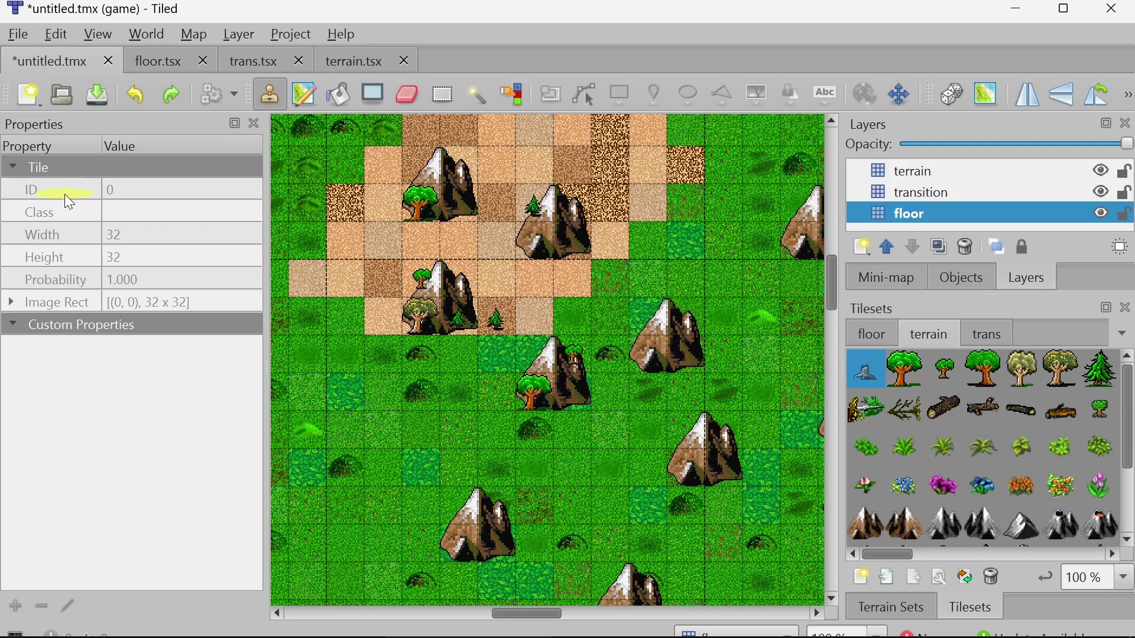
click(872, 335)
click(877, 374)
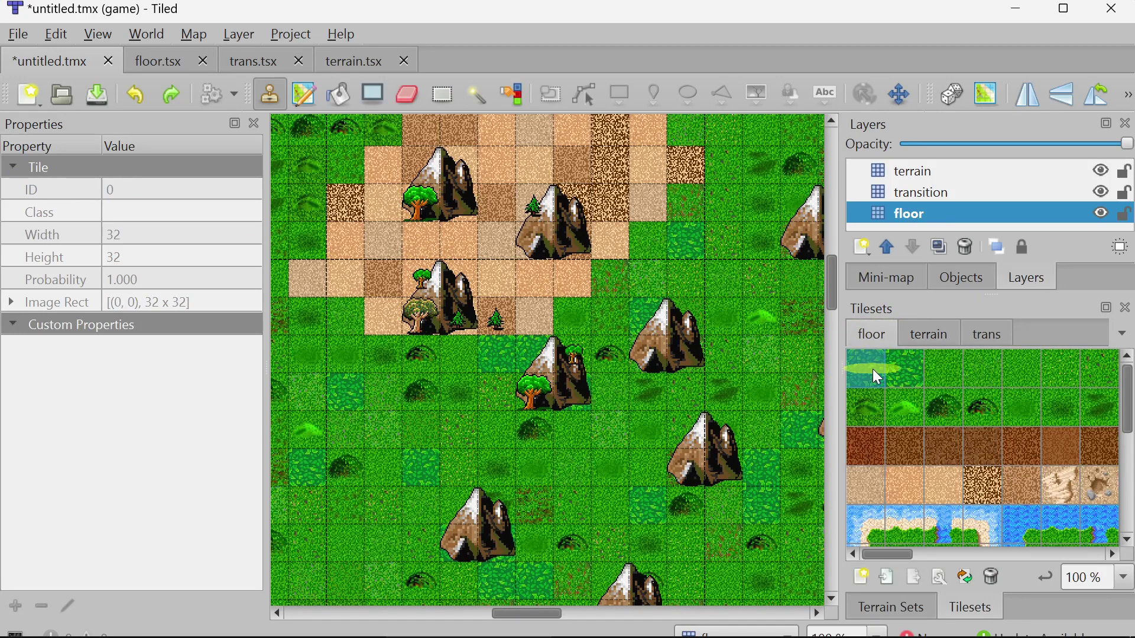
Hide the transition and terrain layers and widen the layer and tileset area
click(1102, 191)
click(1102, 171)
scroll(528, 352, down, 4)
scroll(525, 350, up, 2)
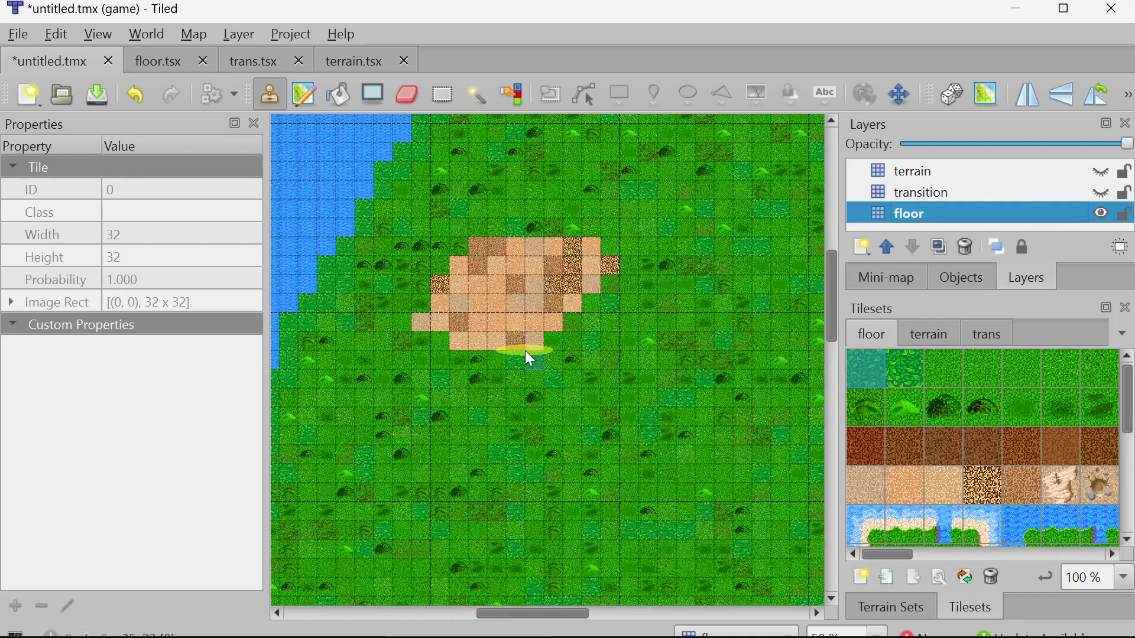
click(908, 373)
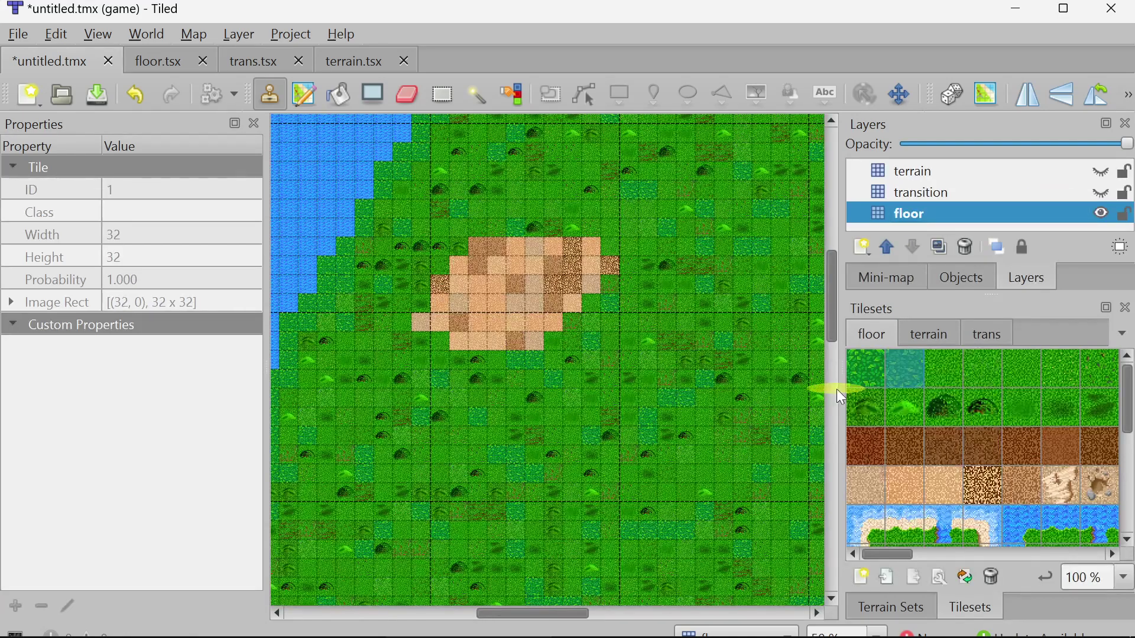
drag(835, 389, 642, 390)
Inspect the IDs of the first six grass tiles in the floor tileset's first row, one by one
click(677, 372)
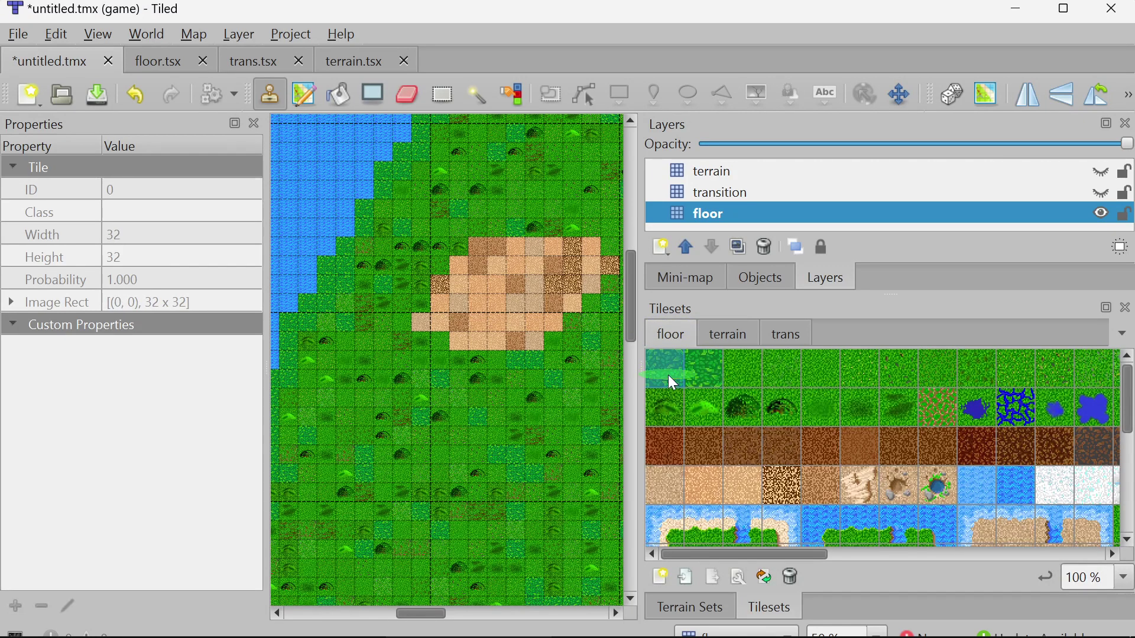
click(704, 377)
click(744, 372)
click(664, 375)
click(786, 373)
click(666, 381)
click(710, 379)
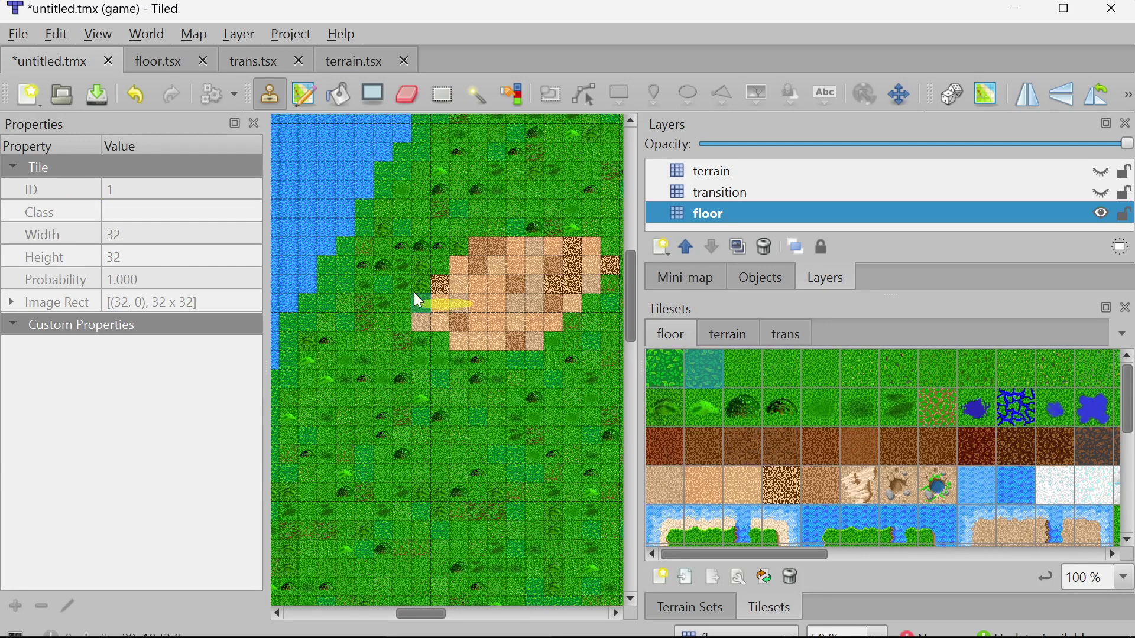
click(743, 374)
click(774, 368)
click(816, 368)
click(854, 375)
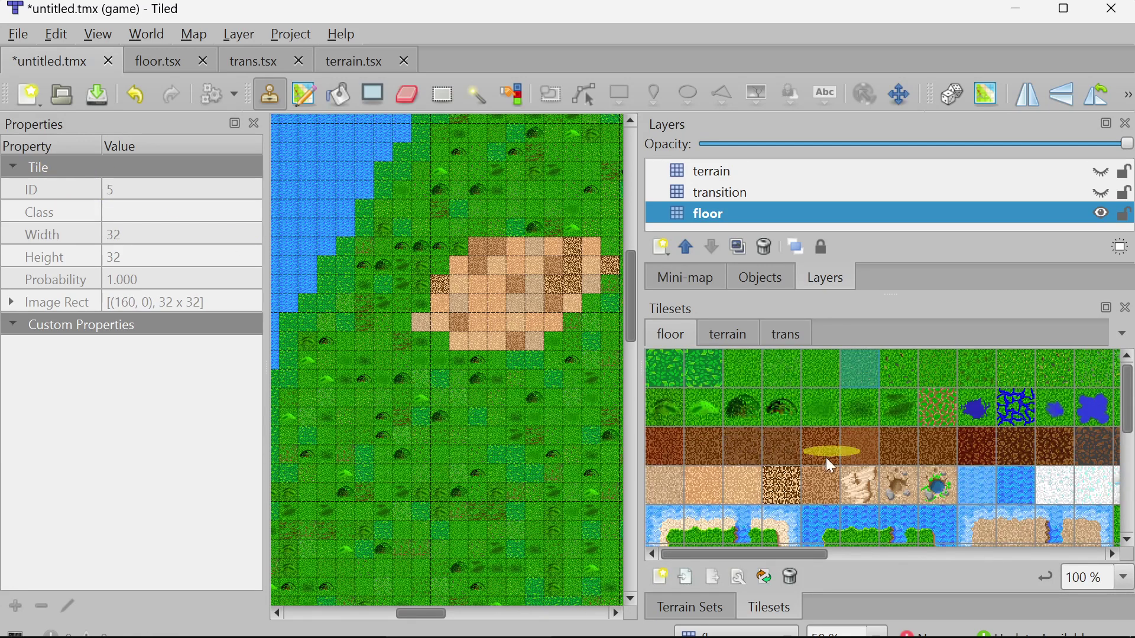
ctrl+scroll(408, 371, down, 3)
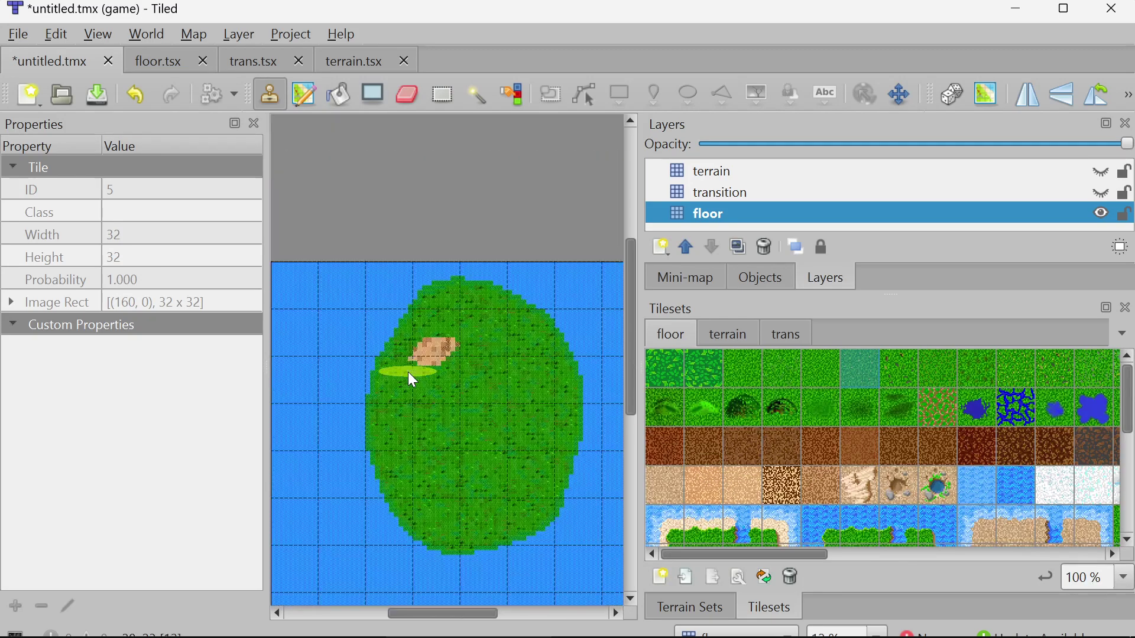
ctrl+scroll(408, 371, up, 2)
drag(428, 613, 388, 605)
ctrl+scroll(456, 420, down, 3)
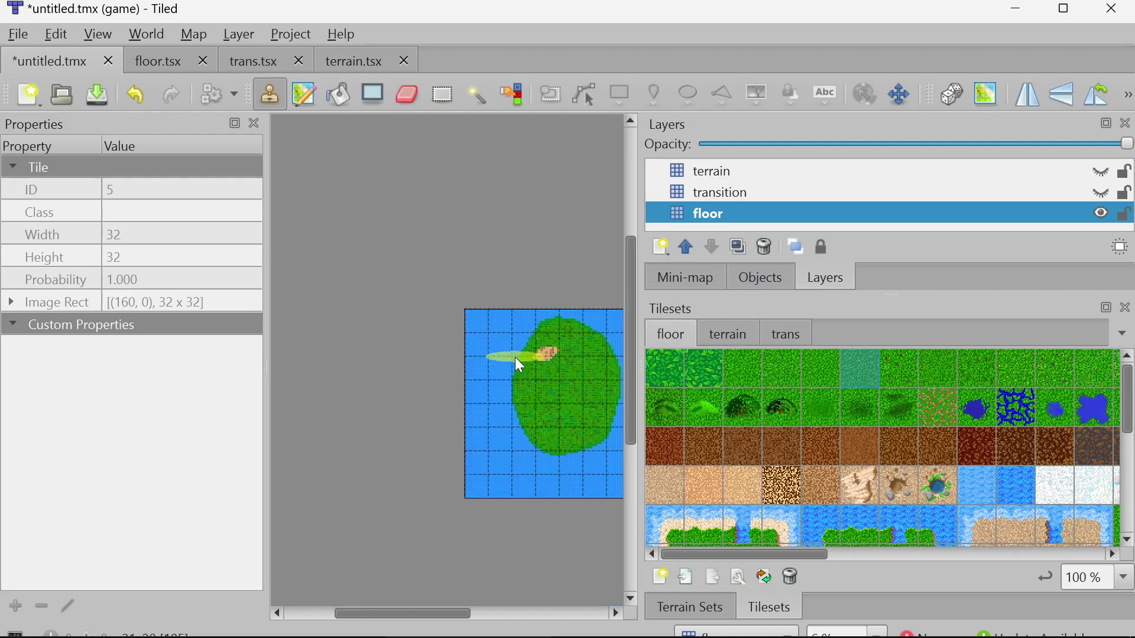
ctrl+scroll(516, 359, up, 2)
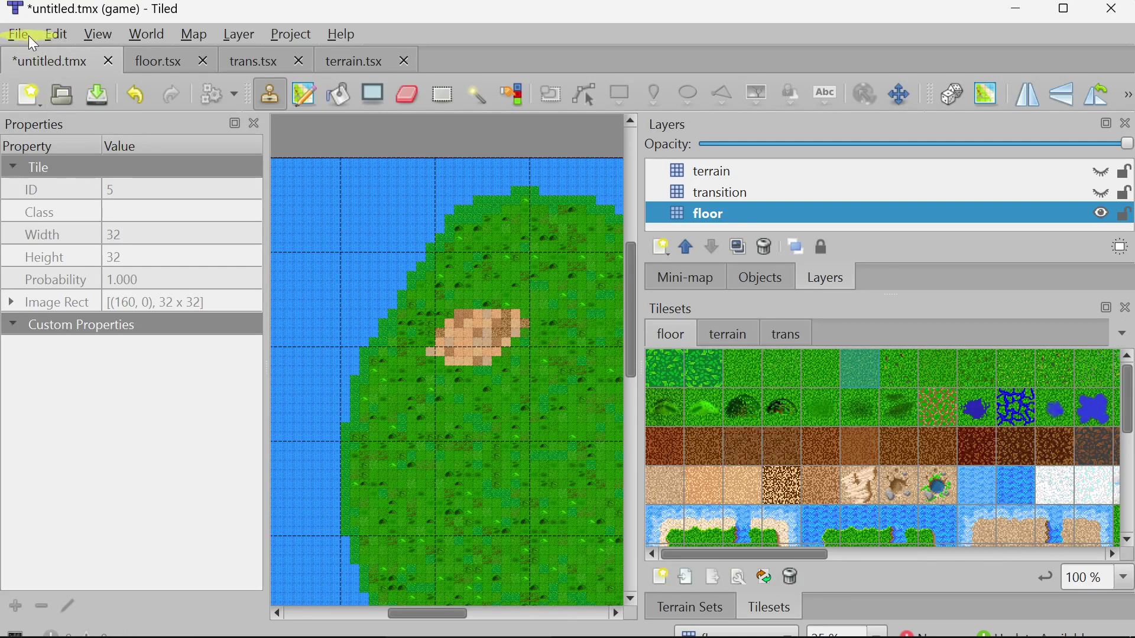
Save the map as map.tmx in the idletools project's Tiled folder
click(29, 37)
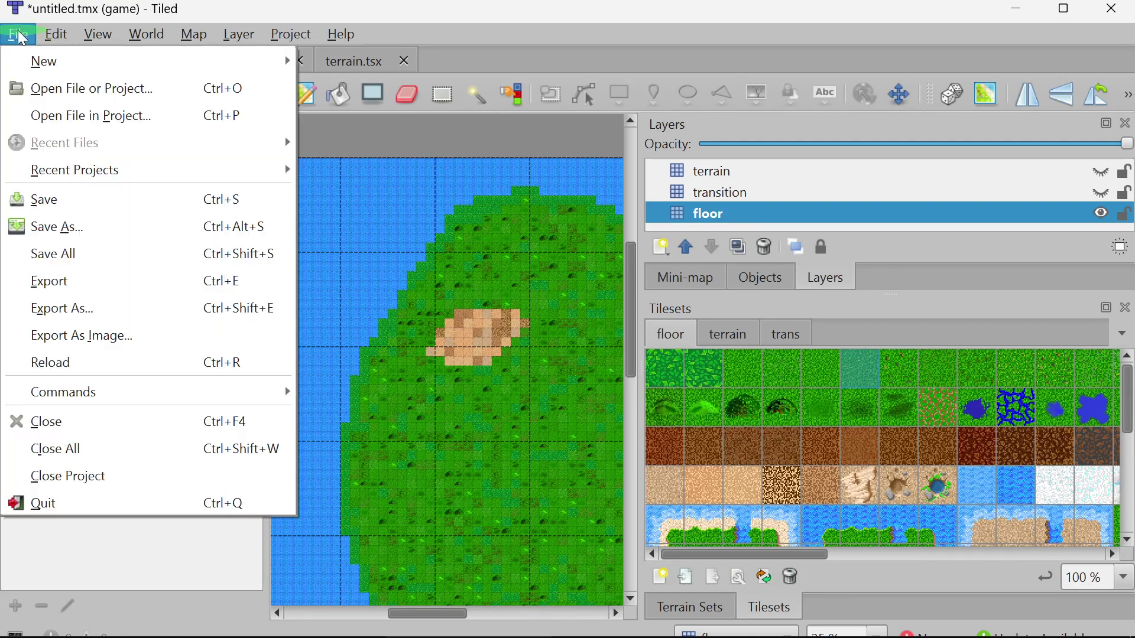
click(53, 201)
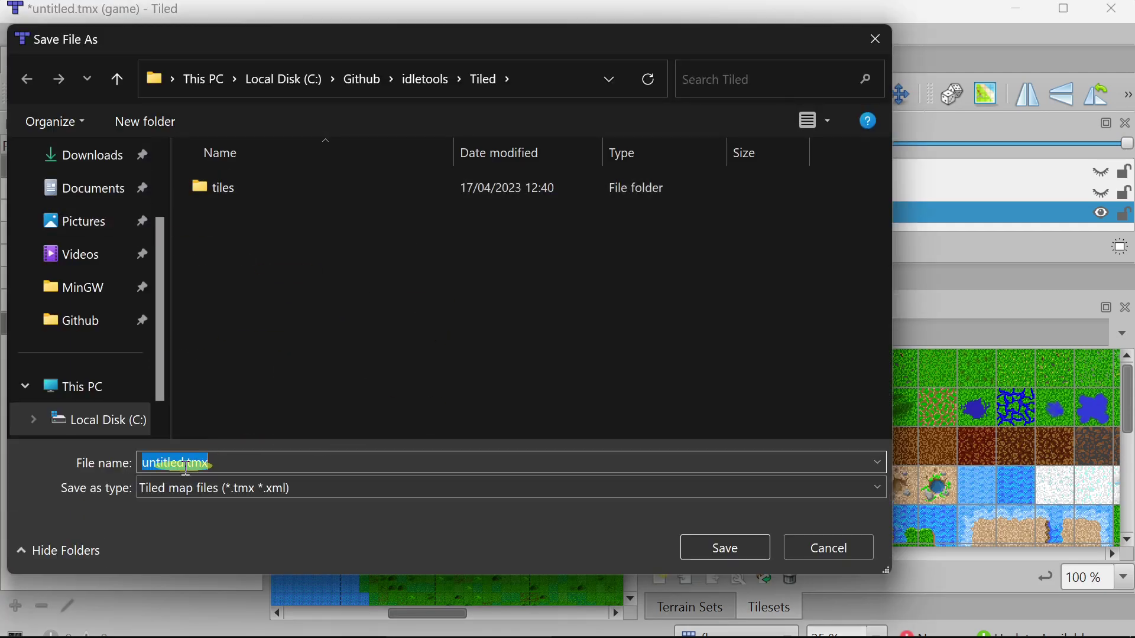
double_click(178, 465)
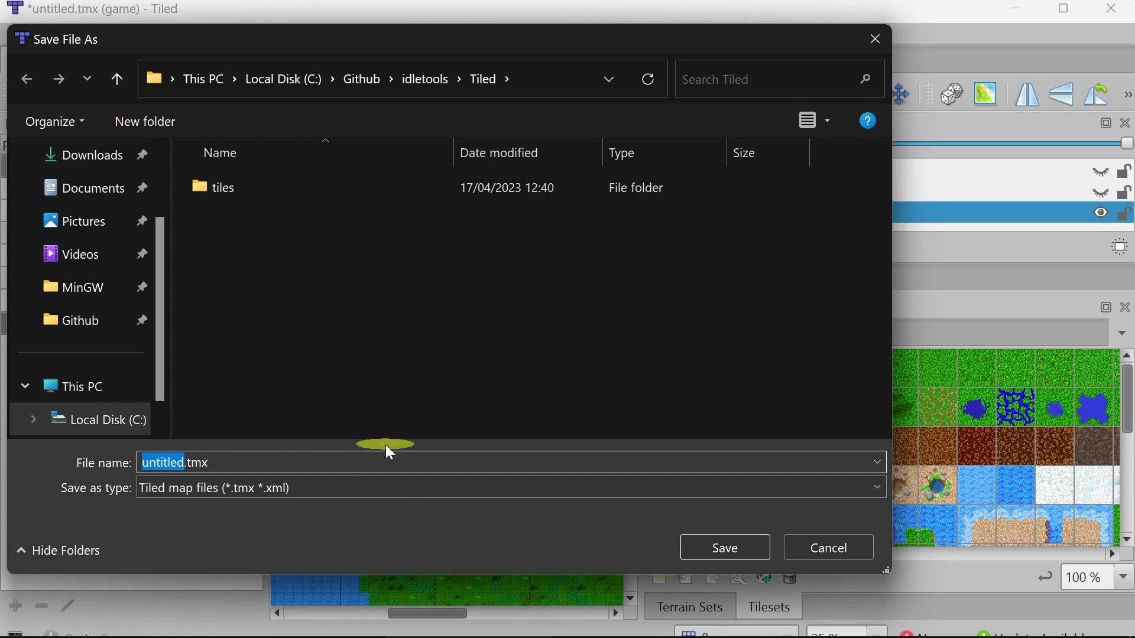
text(map)
key(Return)
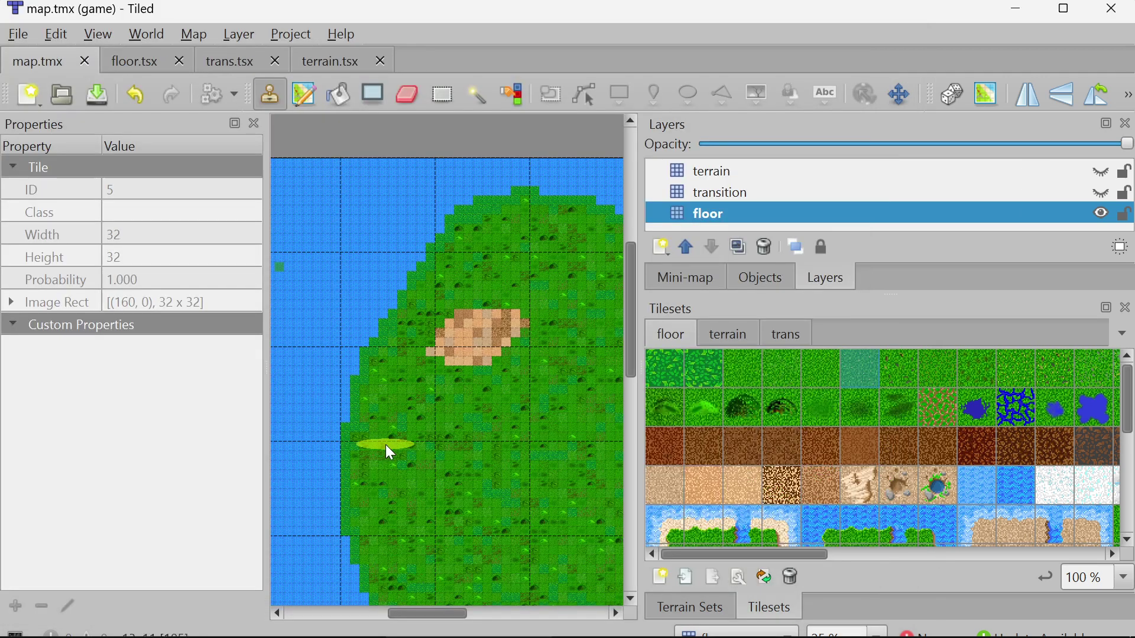
Switch to File Explorer and open the Tiled folder inside idletools
click(1017, 9)
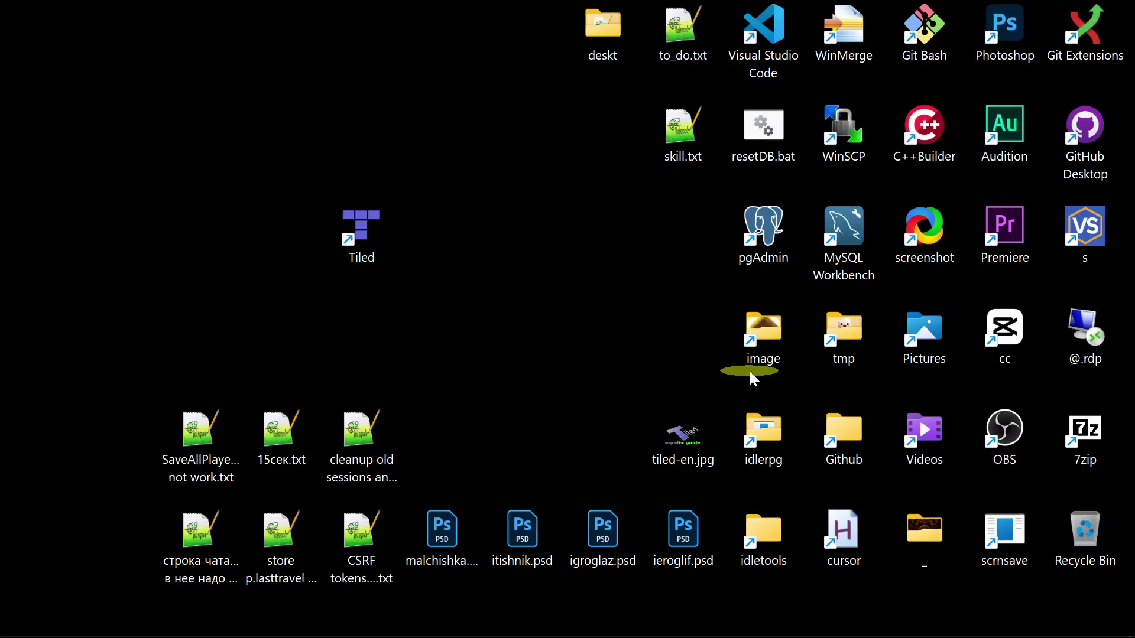
double_click(756, 539)
click(274, 450)
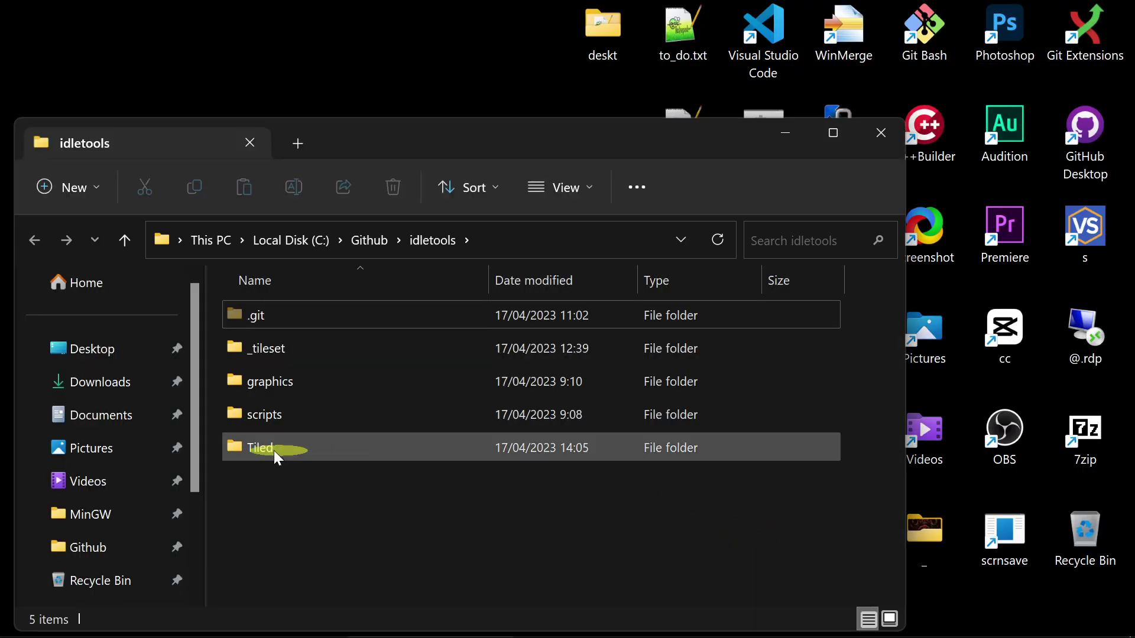
double_click(253, 449)
drag(393, 139, 495, 47)
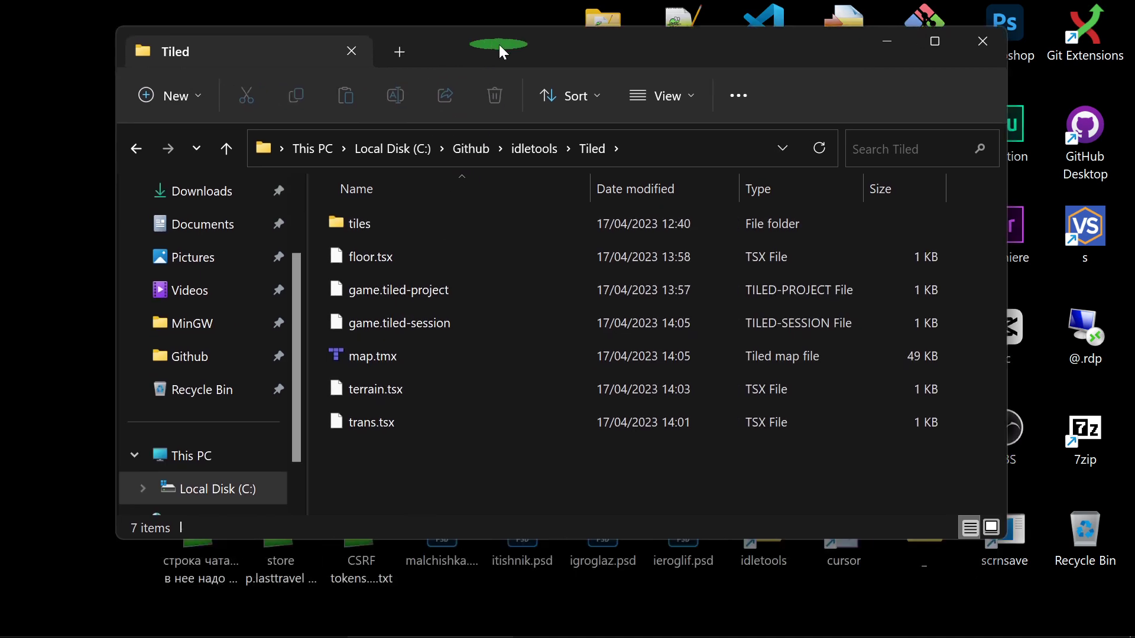
Open game.tiled-project in Notepad++, read its contents at an enlarged text size, and close the editor
mouse_move(439, 636)
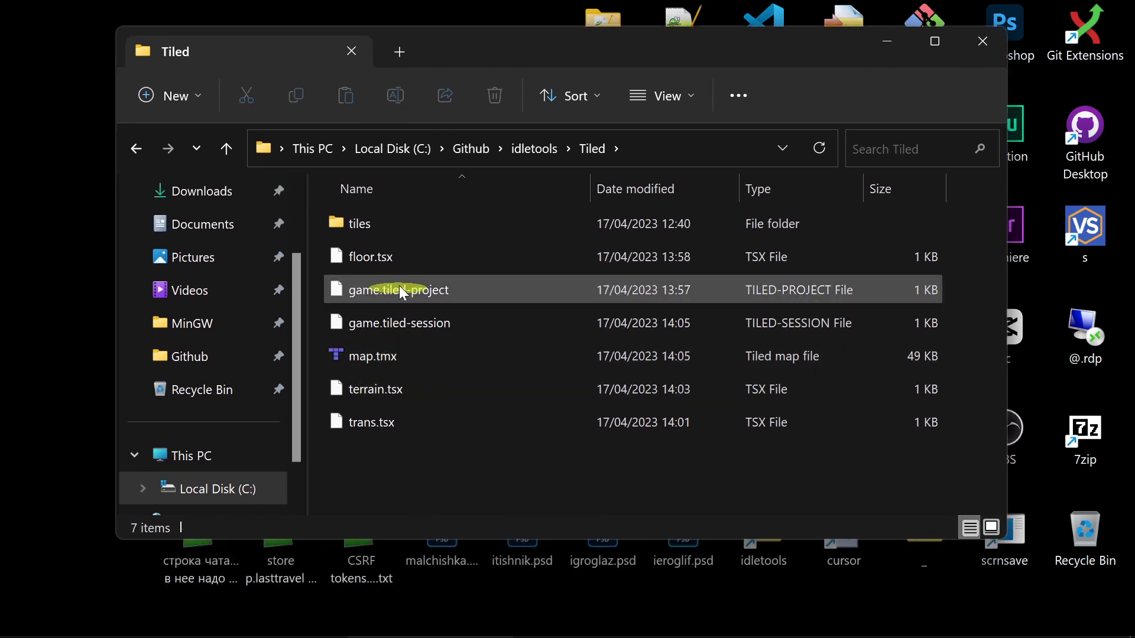
click(437, 289)
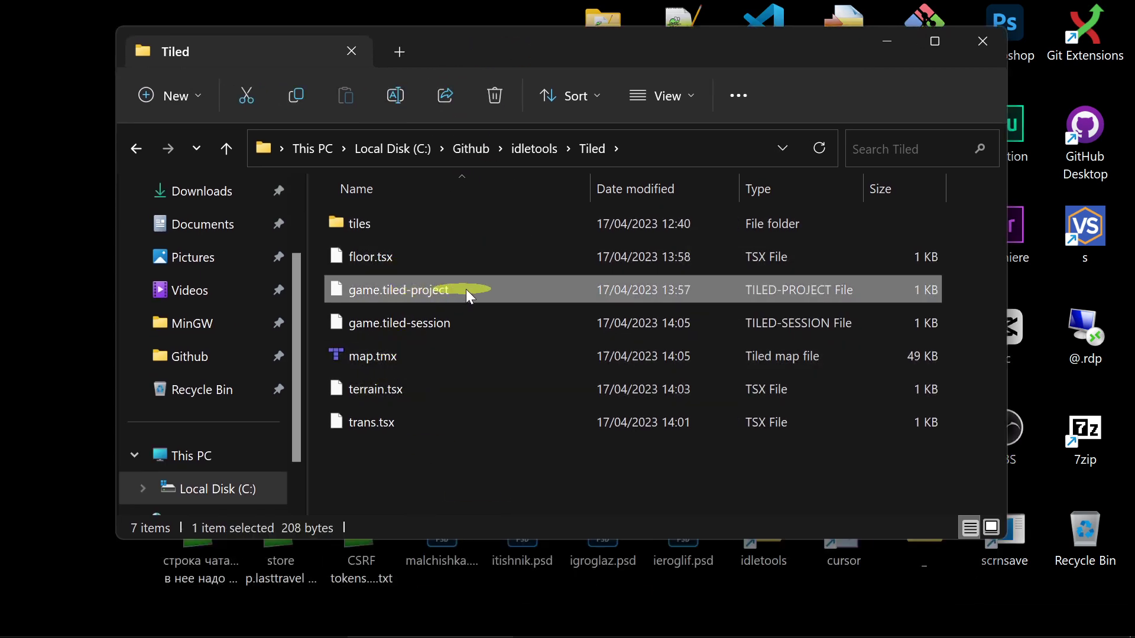
right_click(408, 289)
click(469, 351)
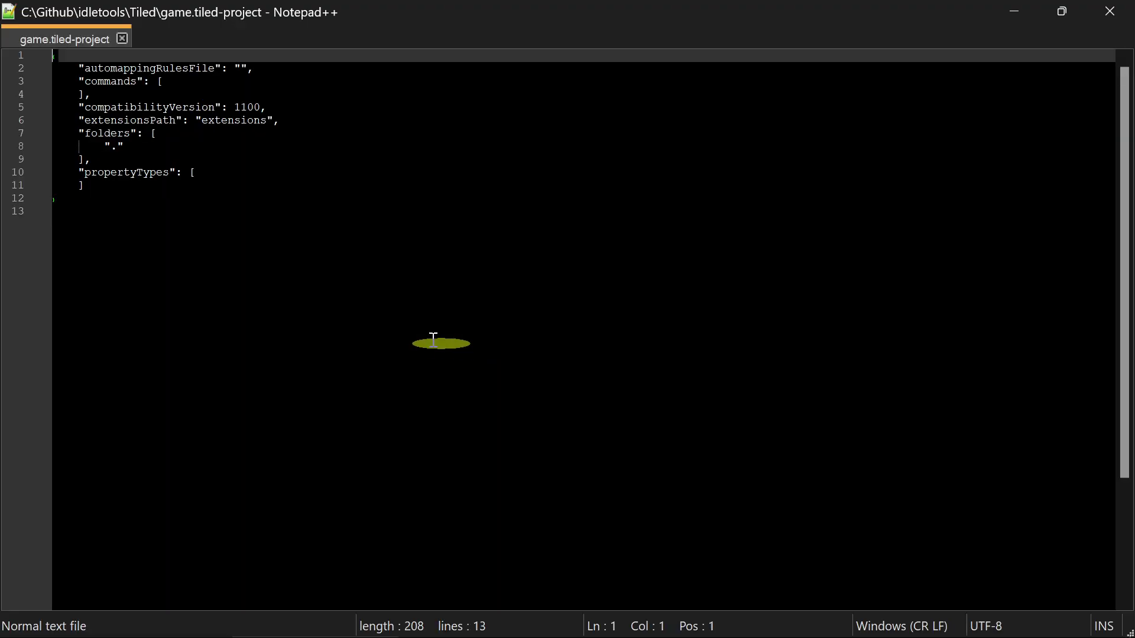
ctrl+scroll(235, 253, up, 8)
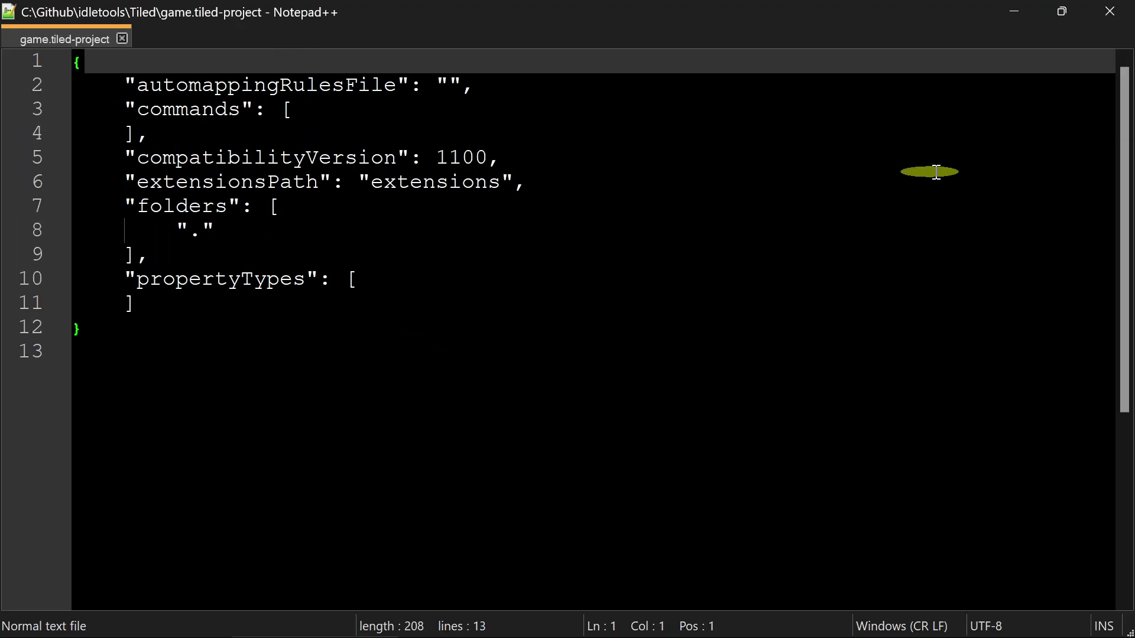
click(1110, 11)
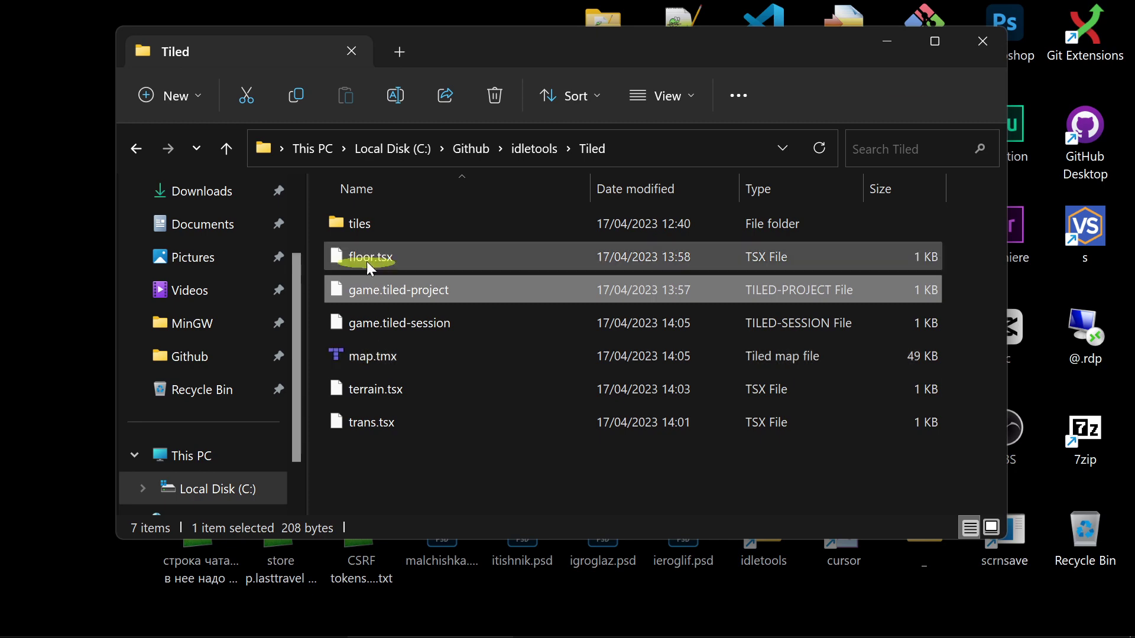
Open floor.tsx in Notepad++, read its tileset and image definitions, and close the editor
right_click(397, 251)
click(452, 314)
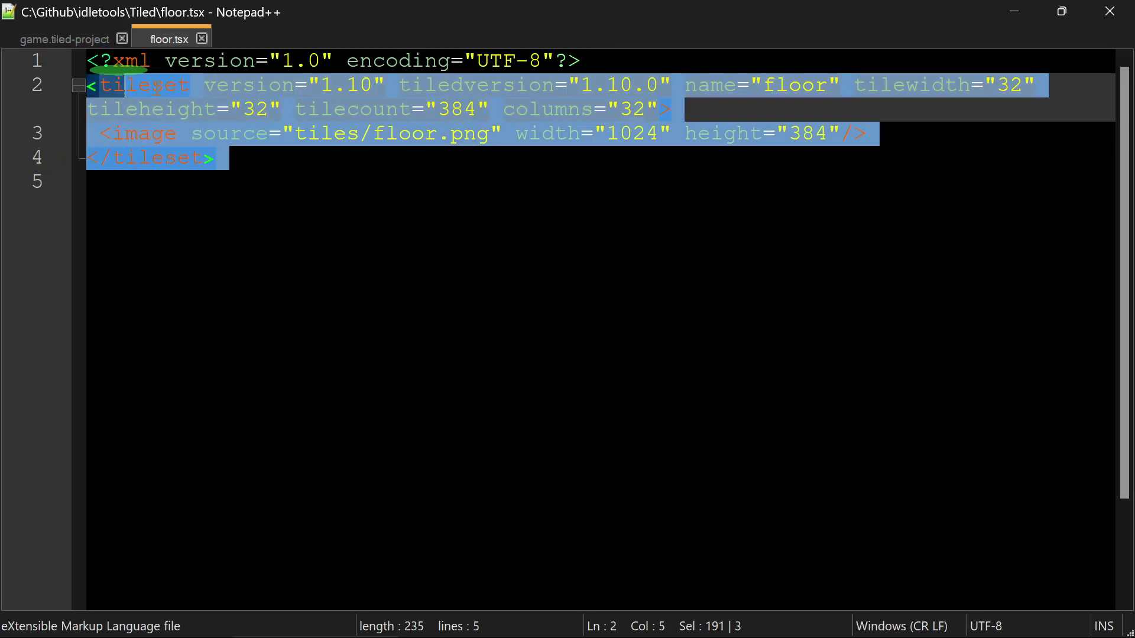
click(1110, 10)
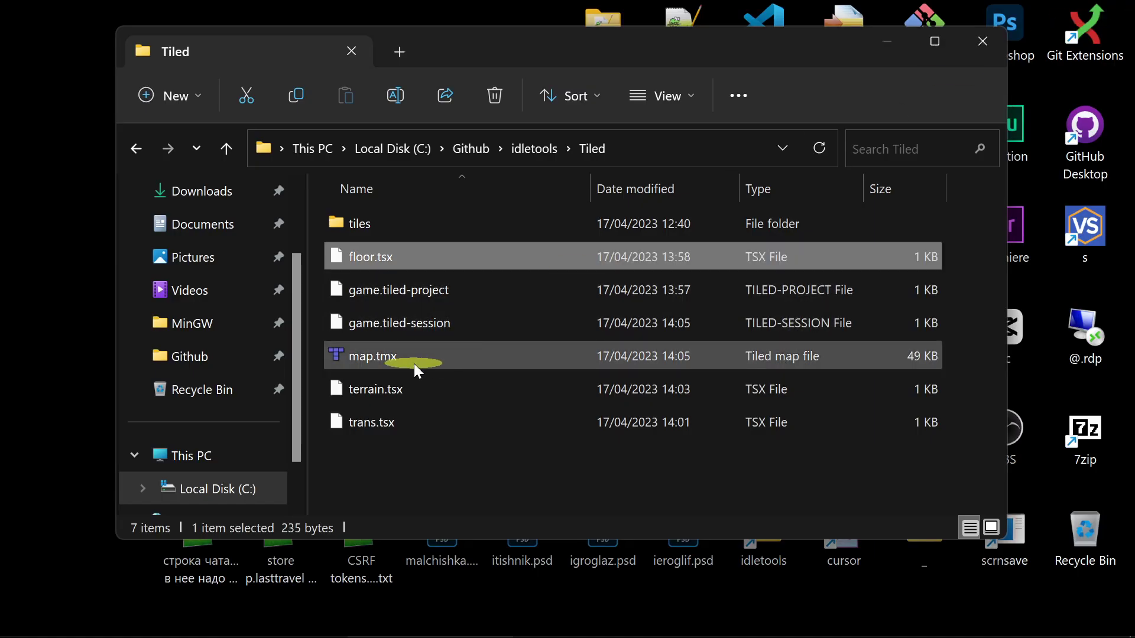
Open map.tmx in Tiled and look over the island's floor layer
click(385, 356)
double_click(396, 356)
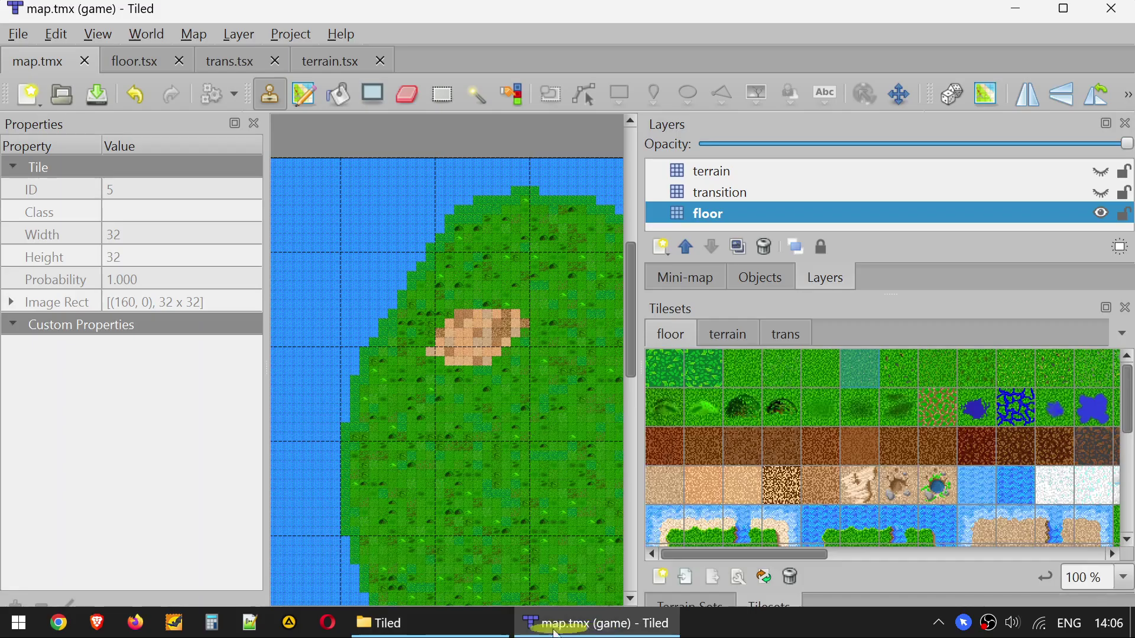
scroll(381, 344, up, 2)
scroll(390, 384, up, 2)
scroll(414, 503, down, 2)
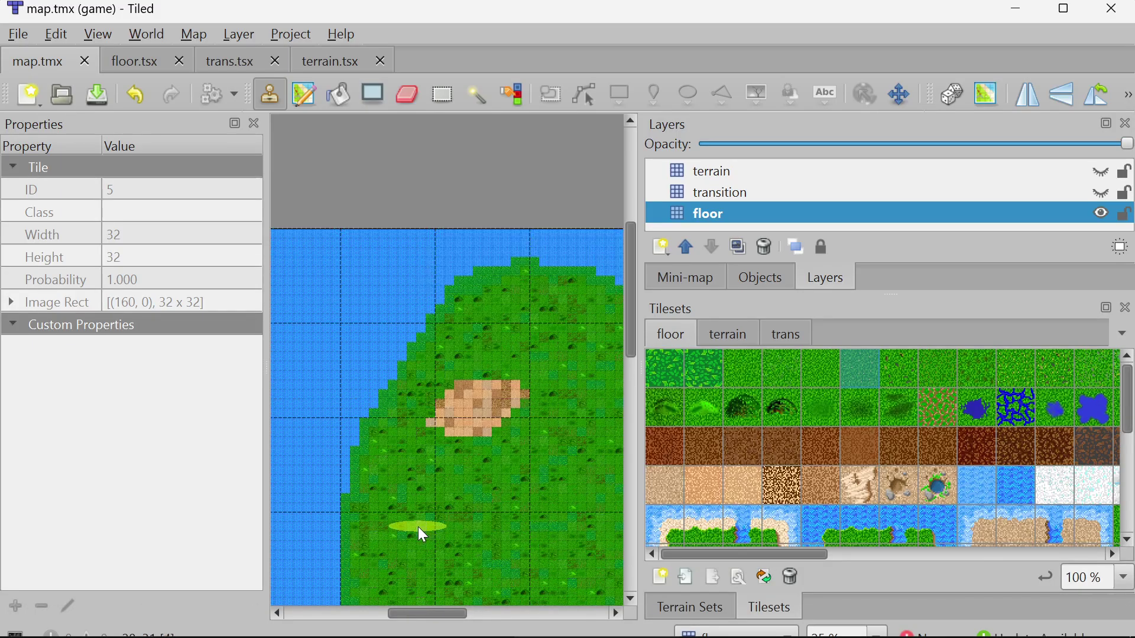
ctrl+scroll(417, 527, up, 2)
Open map.tmx from the project folder in Notepad++ and examine its tileset references and floor layer tile numbers
key(alt+Tab)
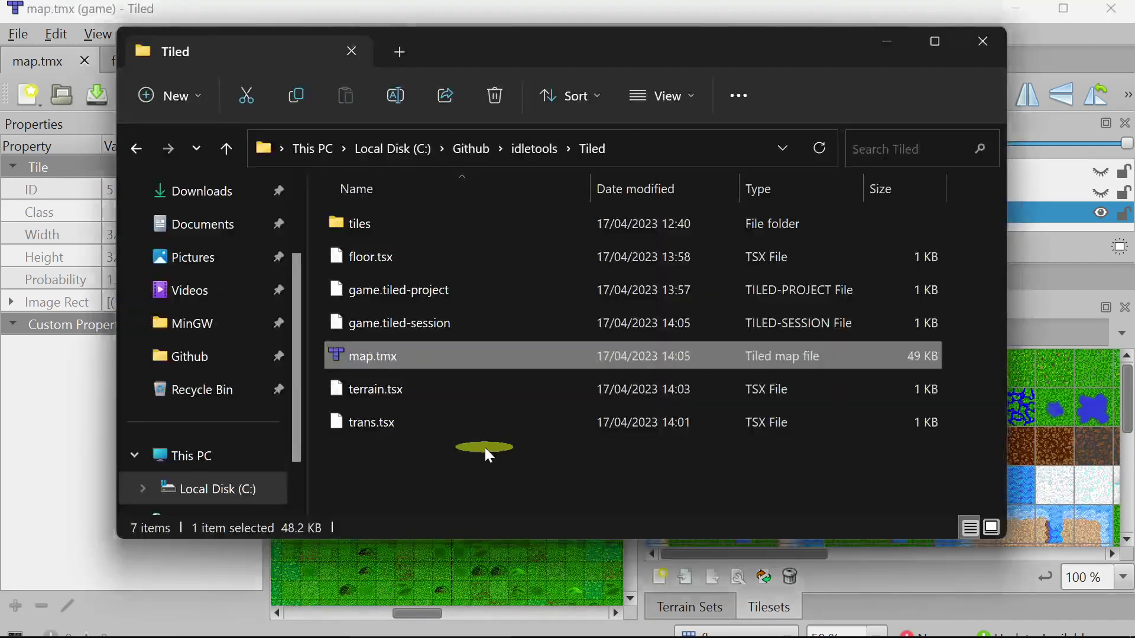
right_click(372, 357)
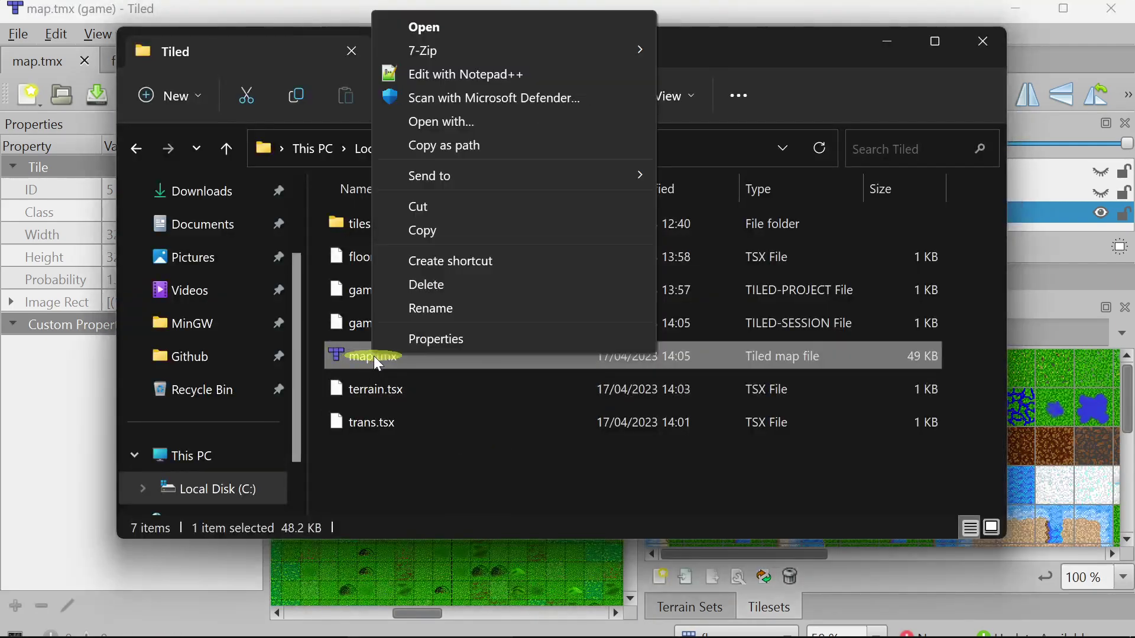
click(443, 75)
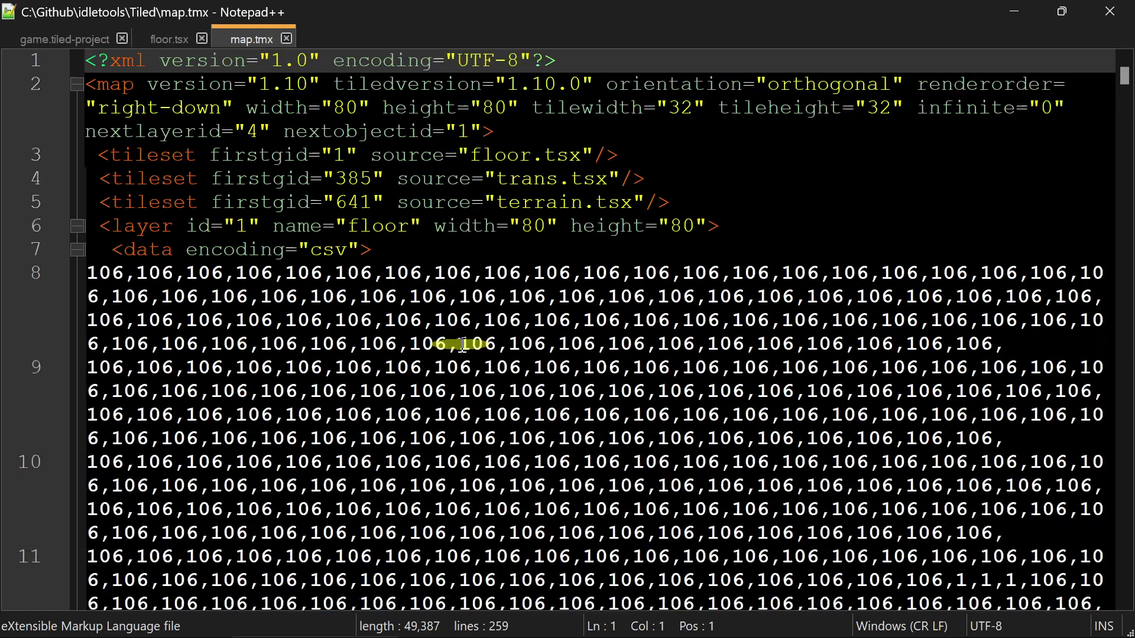
ctrl+scroll(438, 384, down, 1)
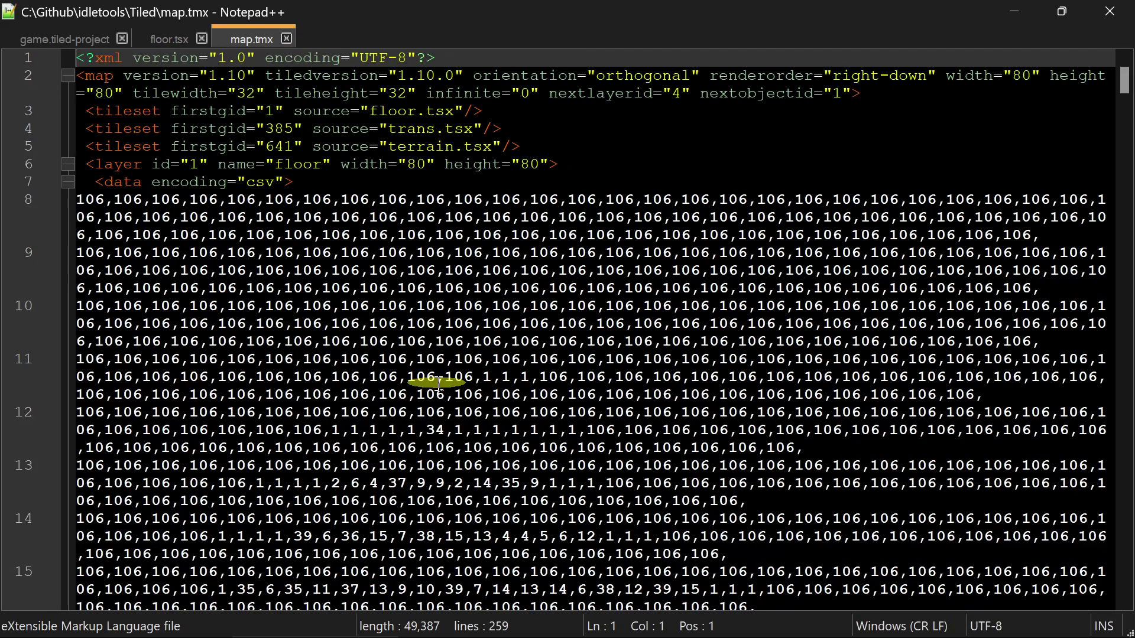
Read through the first rows of floor tile numbers in map.tmx at an adjusted text size
ctrl+scroll(438, 384, up, 2)
scroll(438, 383, down, 4)
ctrl+scroll(438, 384, down, 2)
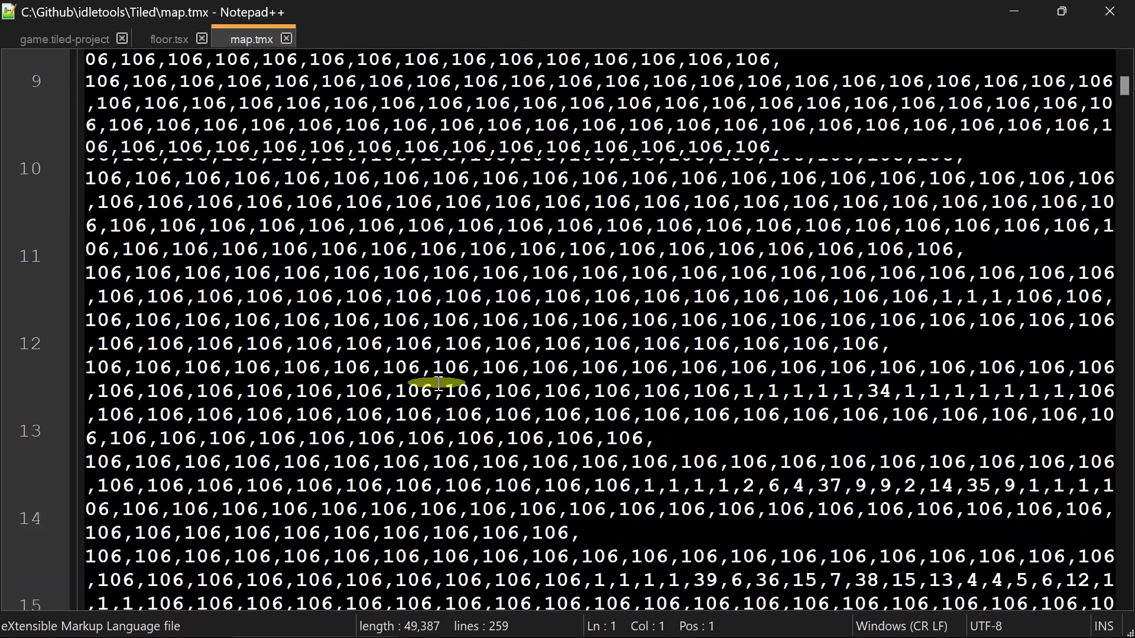
scroll(426, 293, up, 5)
ctrl+scroll(414, 293, up, 1)
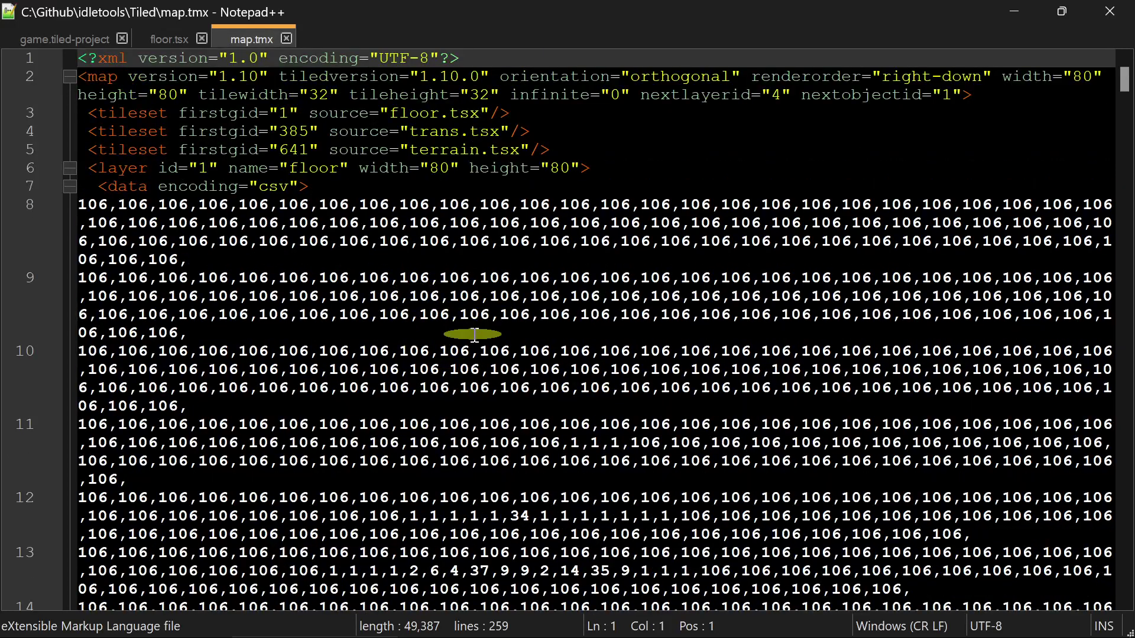
Switch to map.tmx in Tiled and look over the water and grass tiles at the floor layer's upper edge
key(alt+Tab)
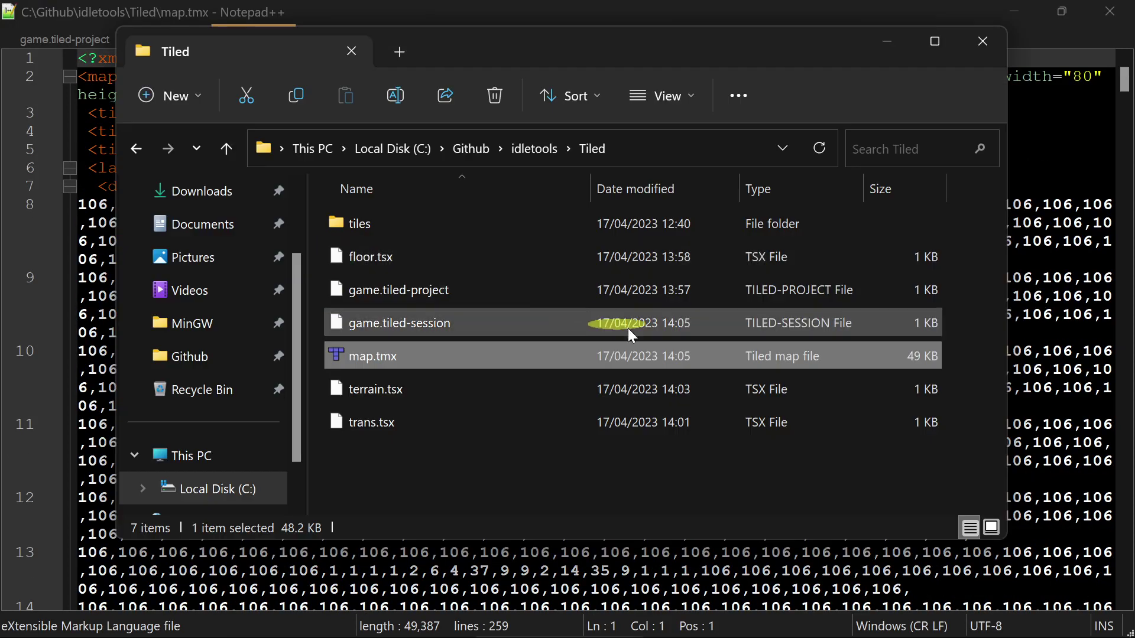
double_click(608, 357)
scroll(334, 185, up, 10)
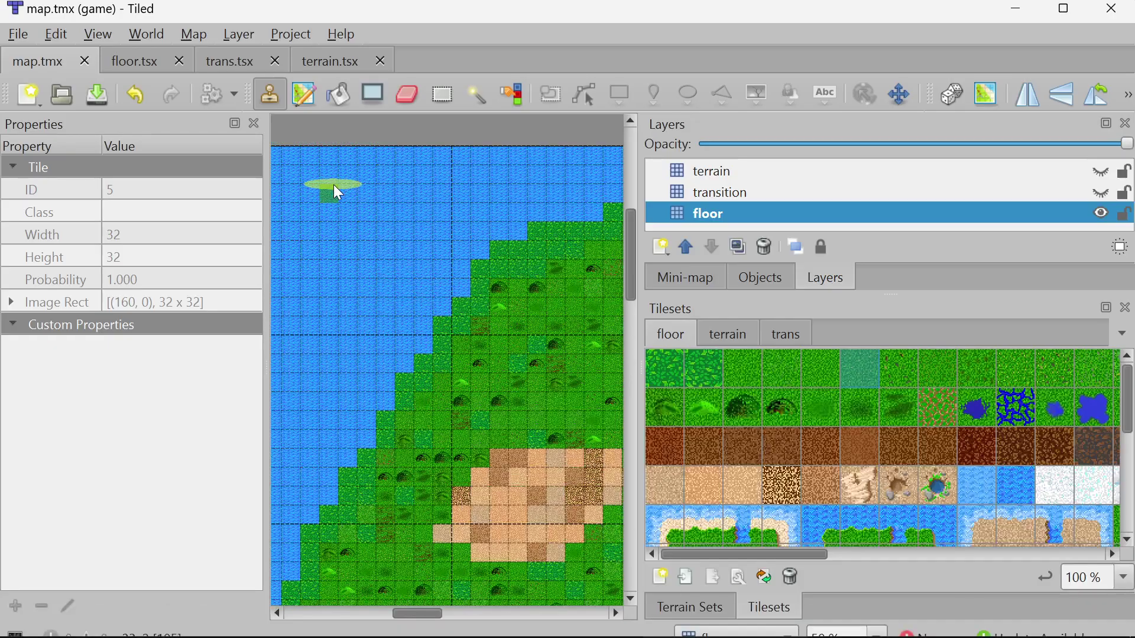
scroll(376, 520, down, 3)
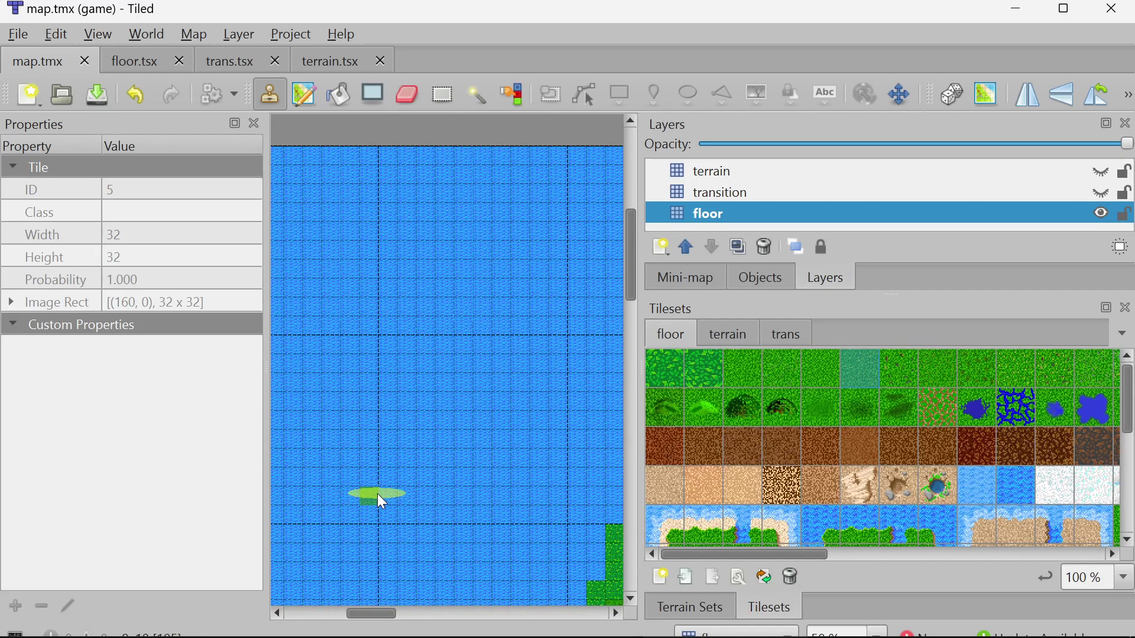
ctrl+scroll(380, 491, up, 2)
scroll(391, 468, down, 2)
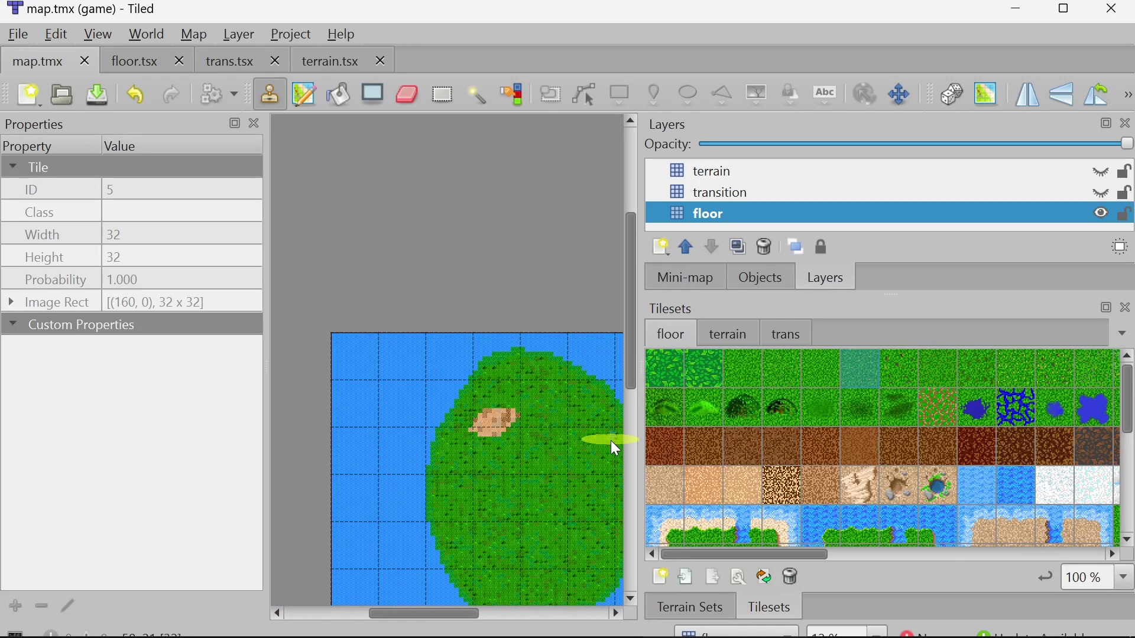
Widen the map view by narrowing the Layers and Tilesets area, and maximize the Tiled window
drag(643, 453, 820, 450)
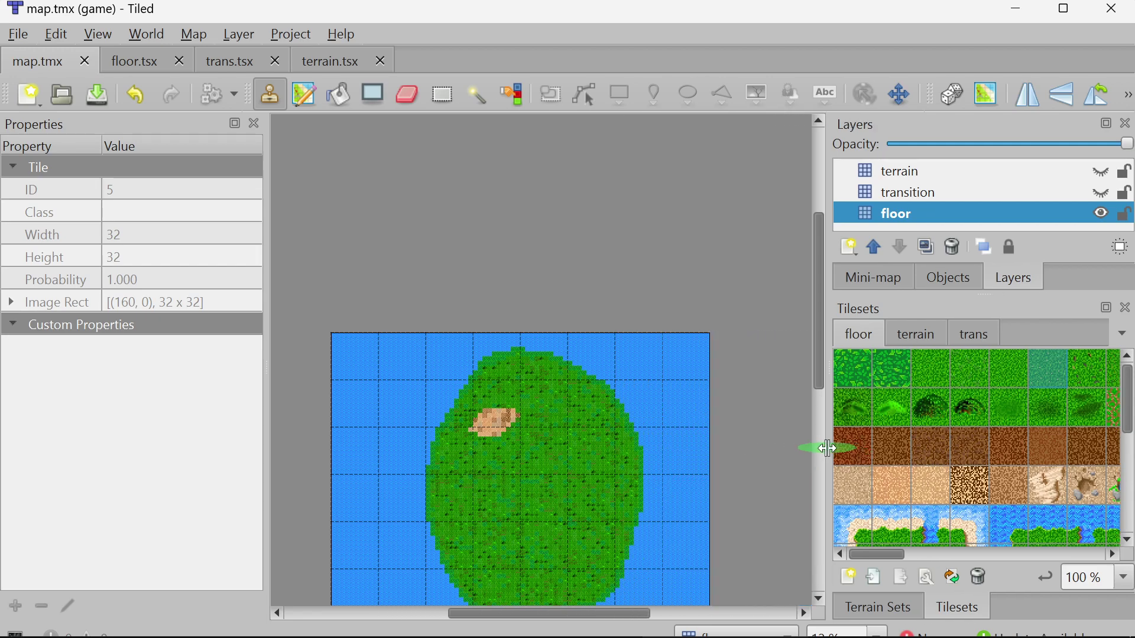
ctrl+scroll(371, 279, up, 3)
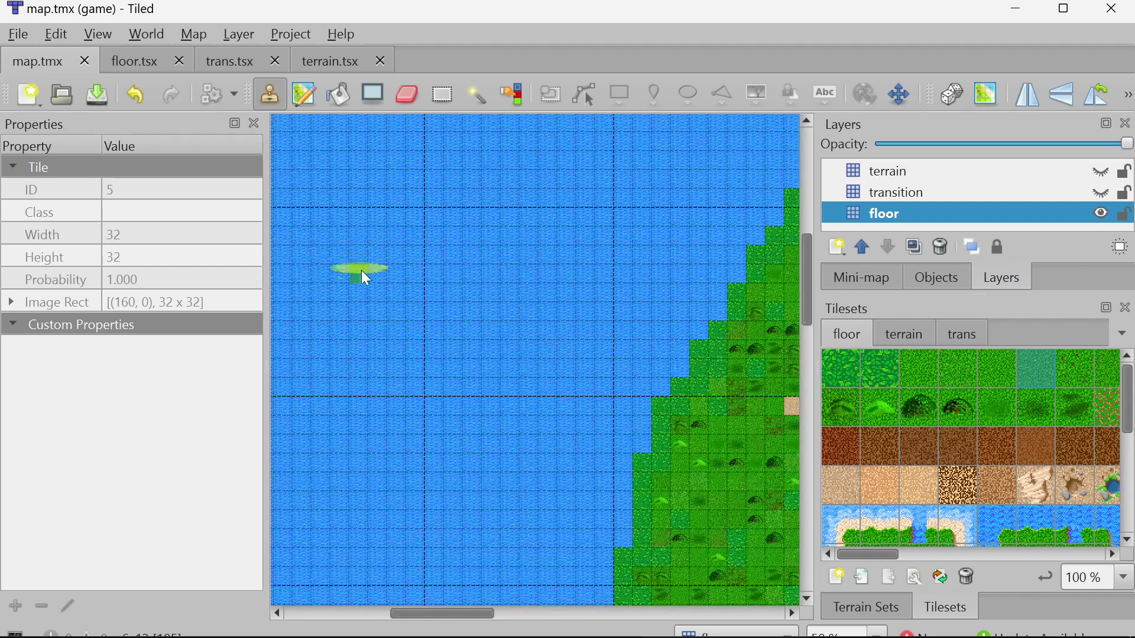
drag(442, 615, 389, 615)
click(1066, 19)
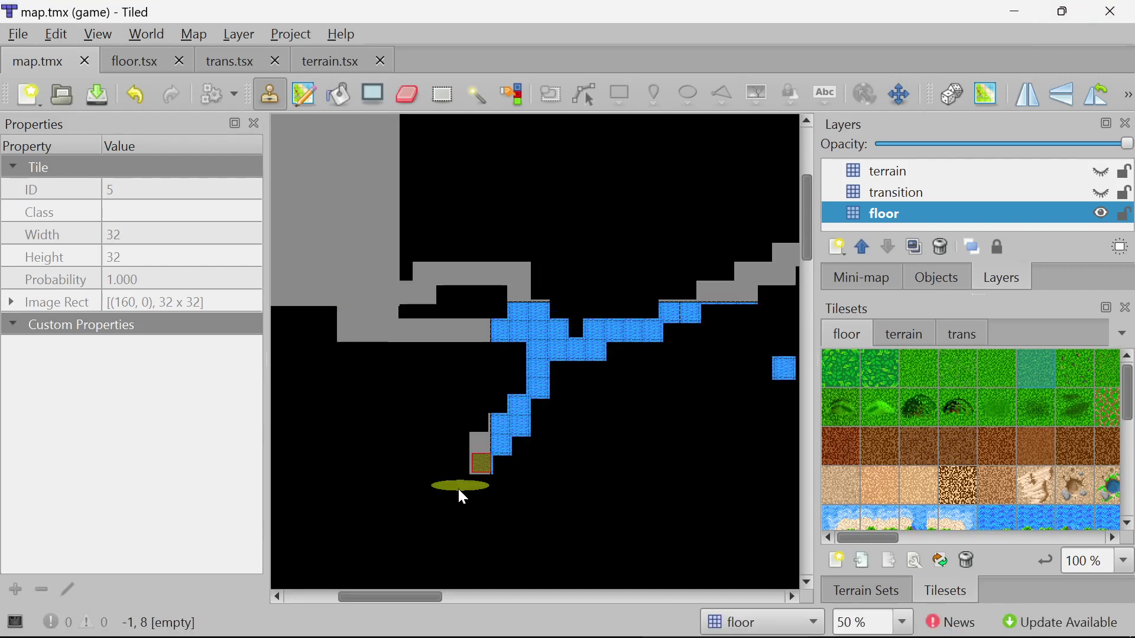
Examine the floor layer from the tile at 0, 0 down across the whole island
drag(354, 597, 416, 588)
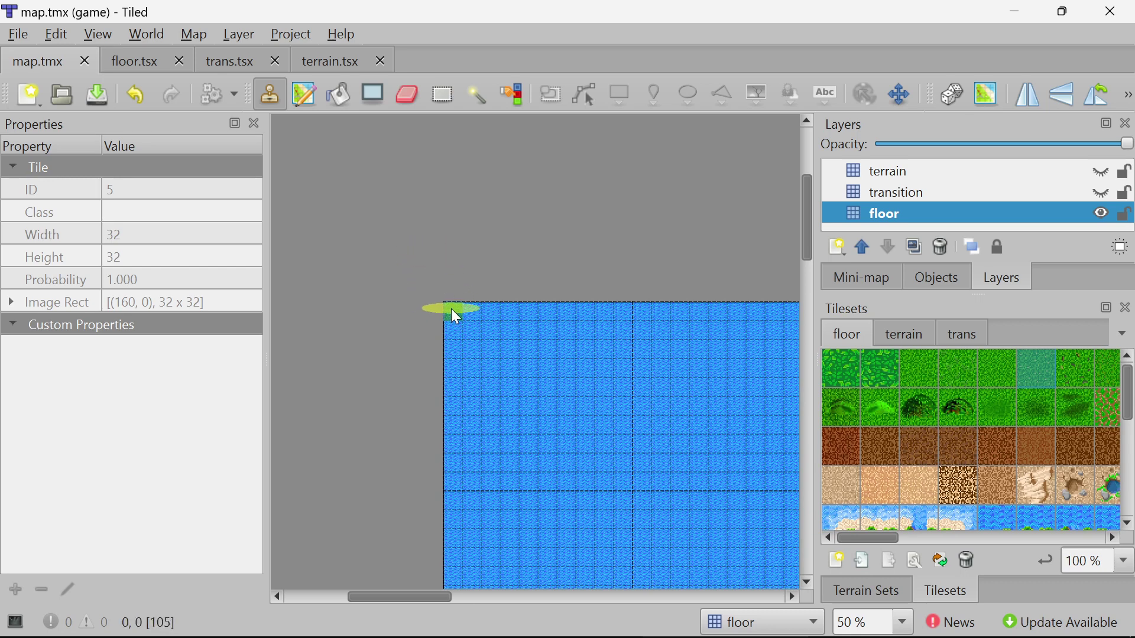
scroll(449, 402, down, 5)
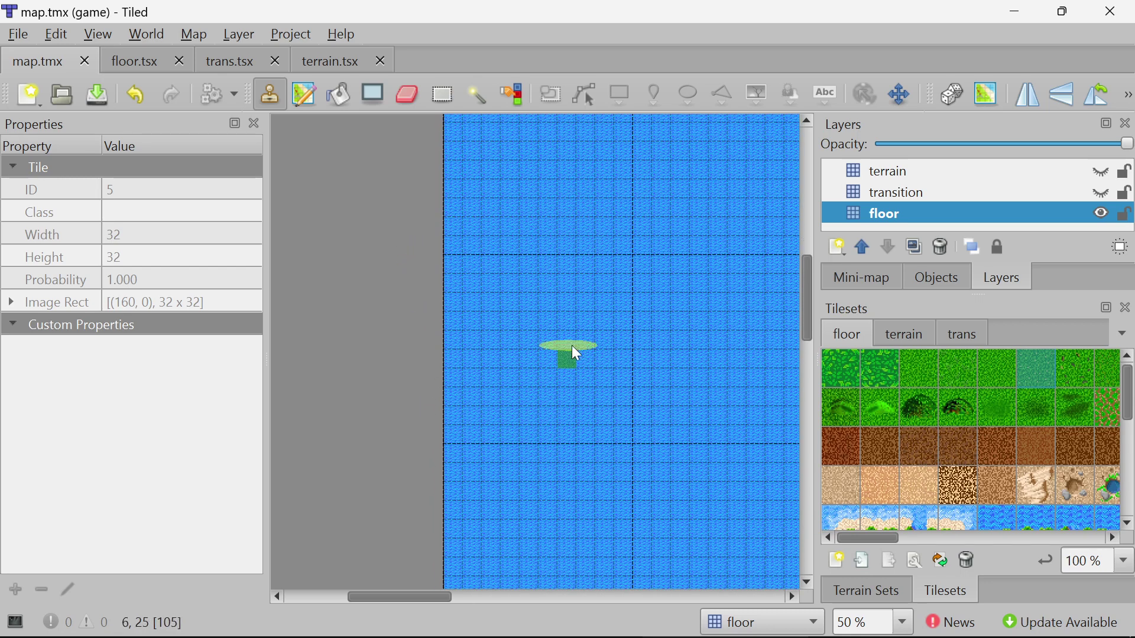
ctrl+scroll(618, 340, down, 6)
ctrl+scroll(692, 328, up, 5)
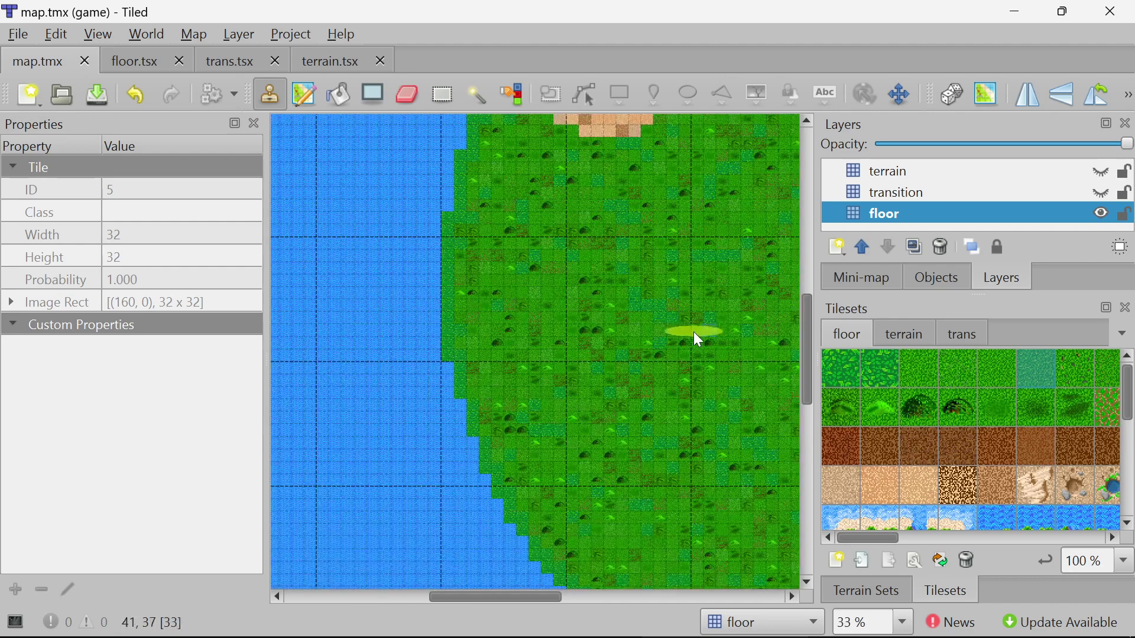
ctrl+scroll(748, 343, down, 1)
scroll(532, 588, right, 4)
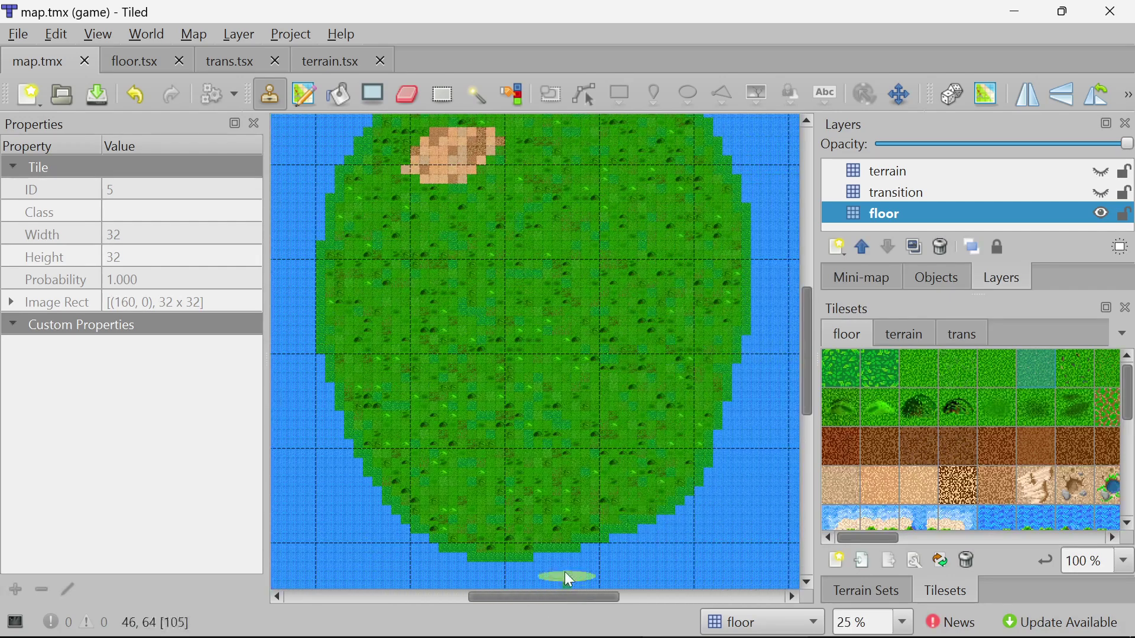
ctrl+scroll(568, 391, down, 4)
ctrl+scroll(502, 409, up, 4)
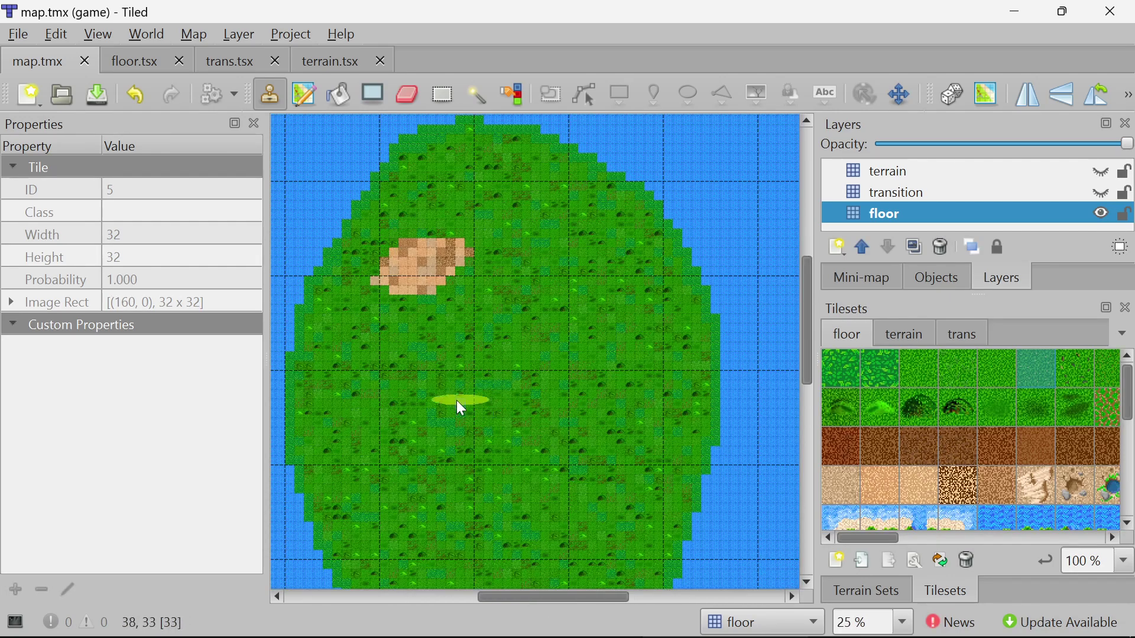
Paint a horizontal and a vertical grass line crossing in the water northeast of the island, and undo both
click(782, 158)
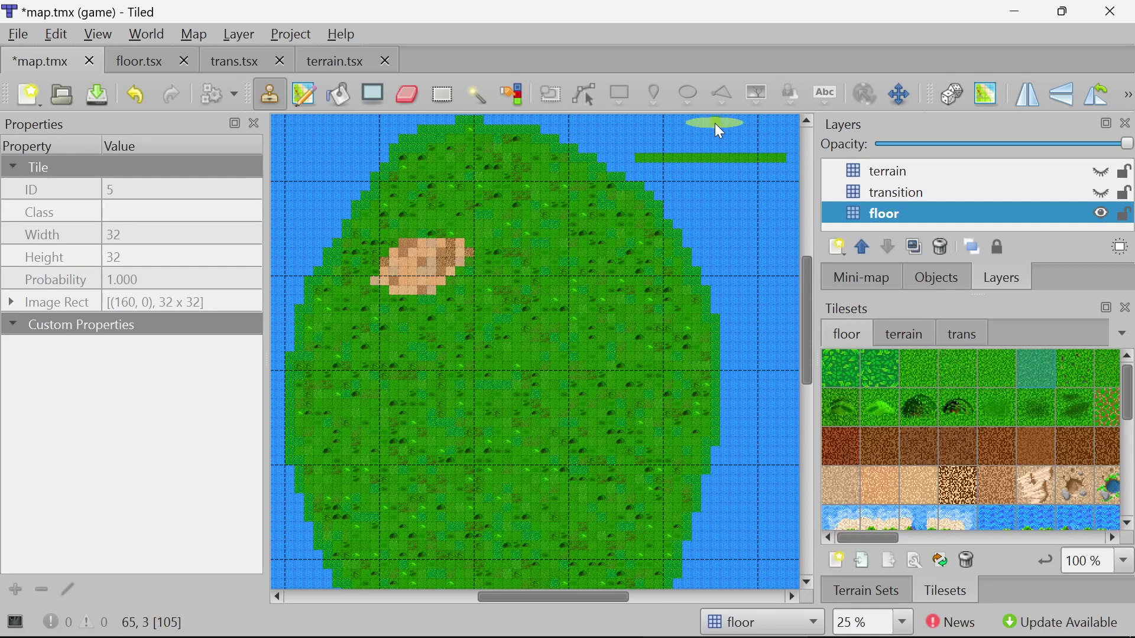
scroll(749, 251, up, 3)
drag(712, 357, 707, 241)
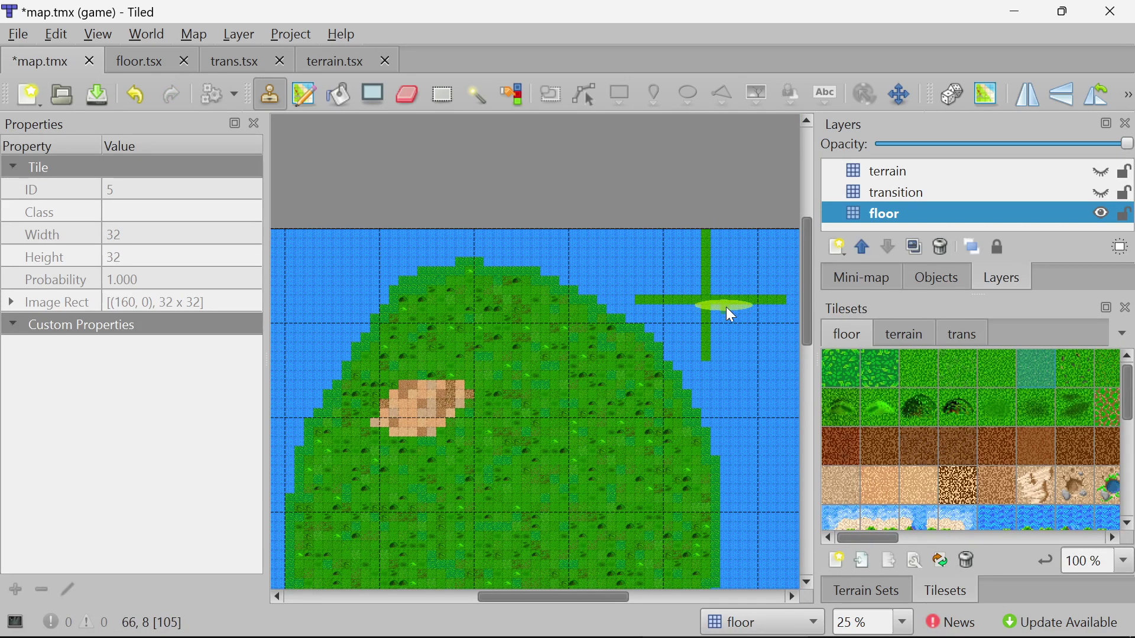
key(ctrl+z)
key(ctrl+z)
Switch to Notepad++, create a new document with enlarged text, and enter "qqqqasdasdqwdwqdqwdqwww" as its first line
drag(543, 592, 458, 594)
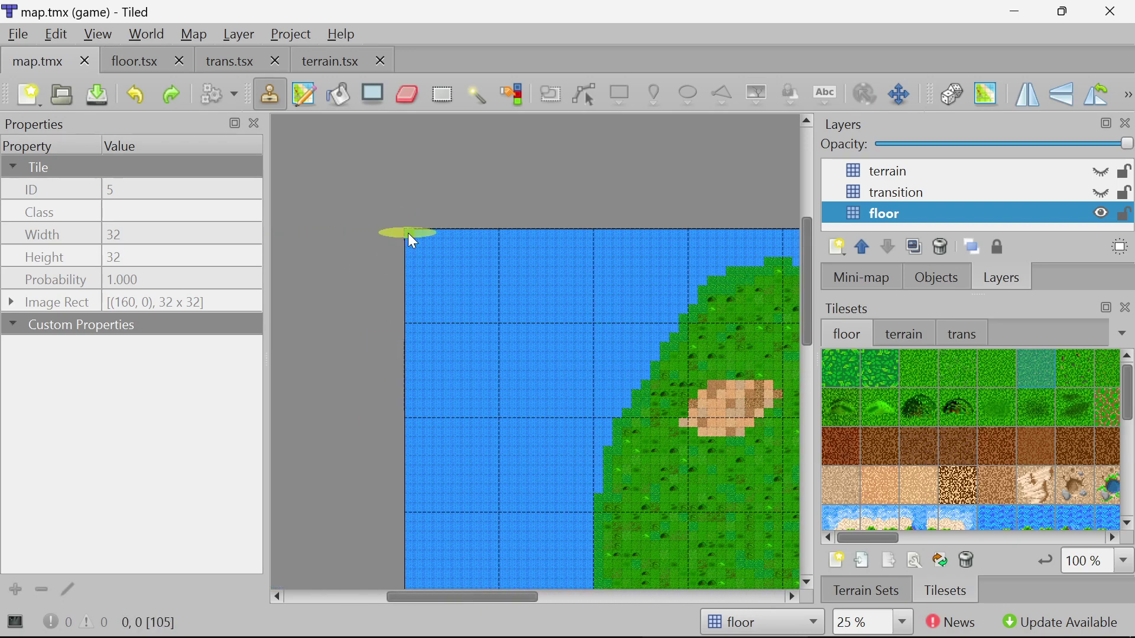
mouse_move(428, 635)
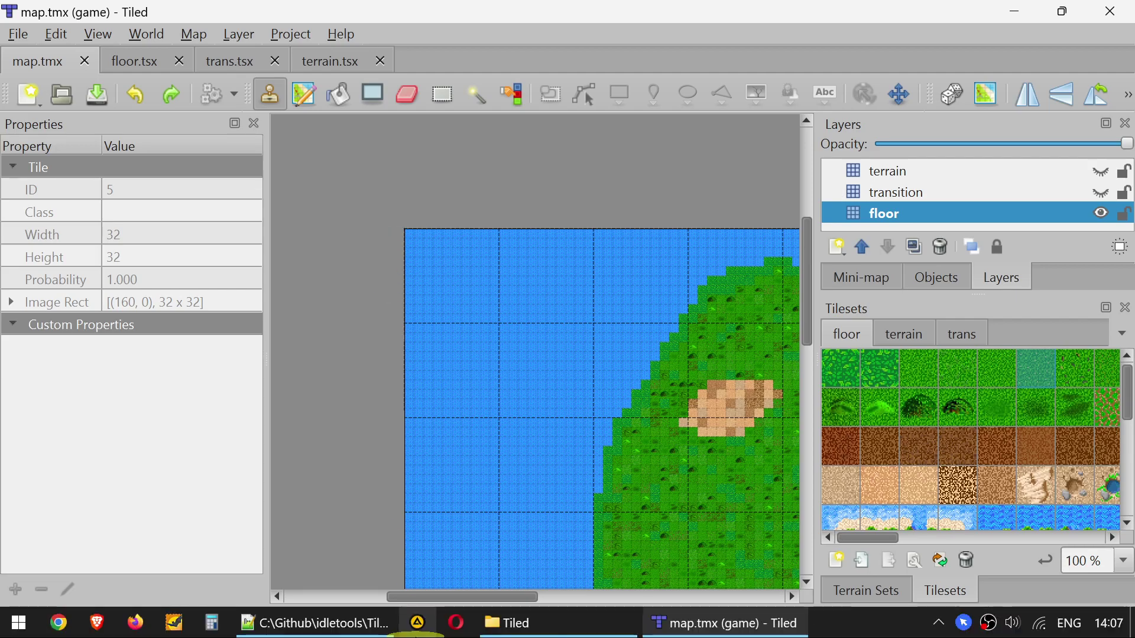
click(307, 631)
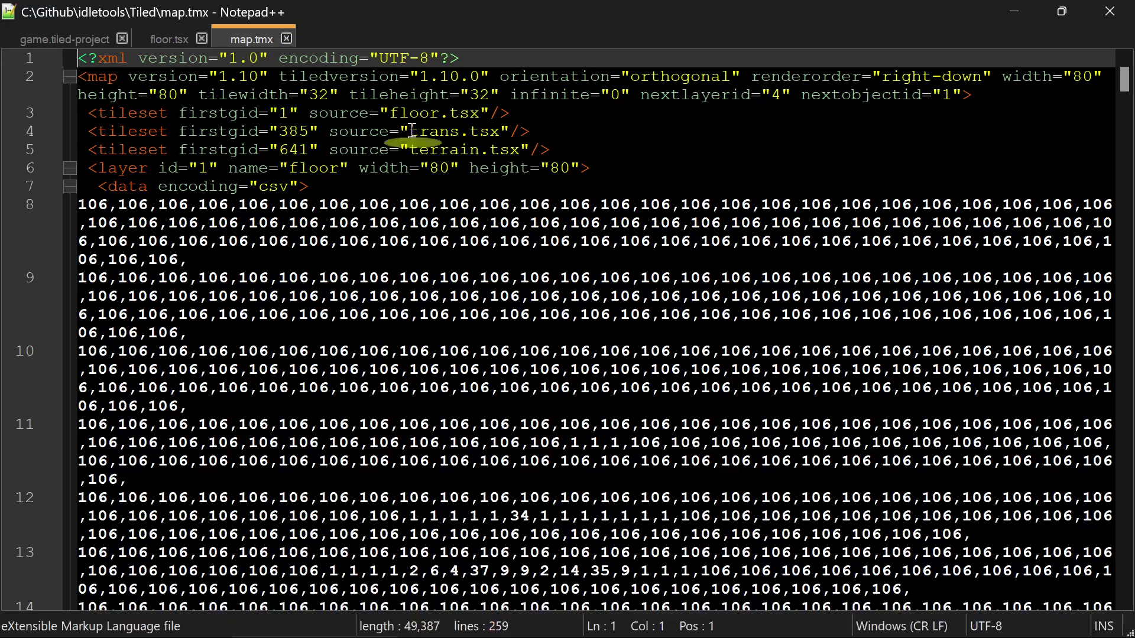
double_click(320, 40)
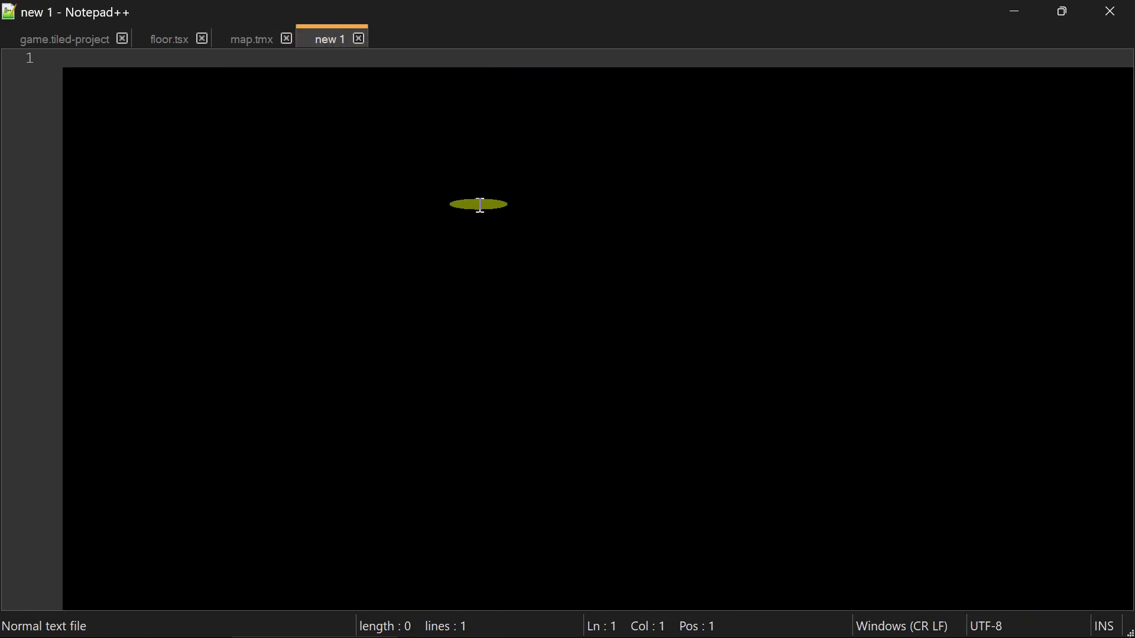
ctrl+scroll(472, 207, up, 3)
ctrl+scroll(472, 206, up, 1)
text(qqqqa)
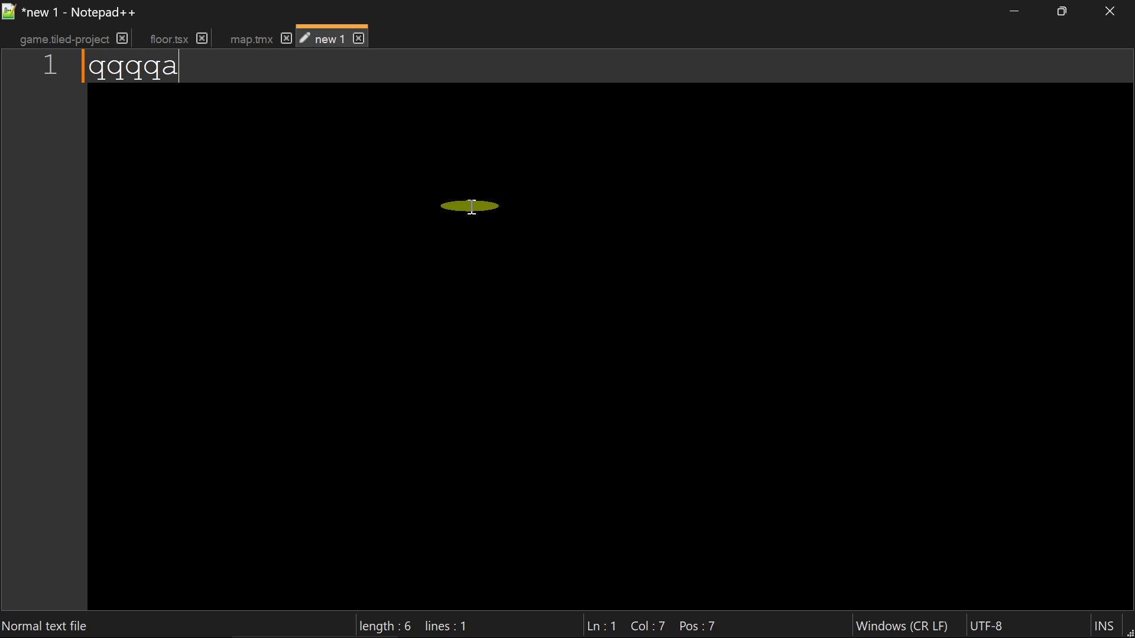
text(sdasdqwdwqdqwdqwww)
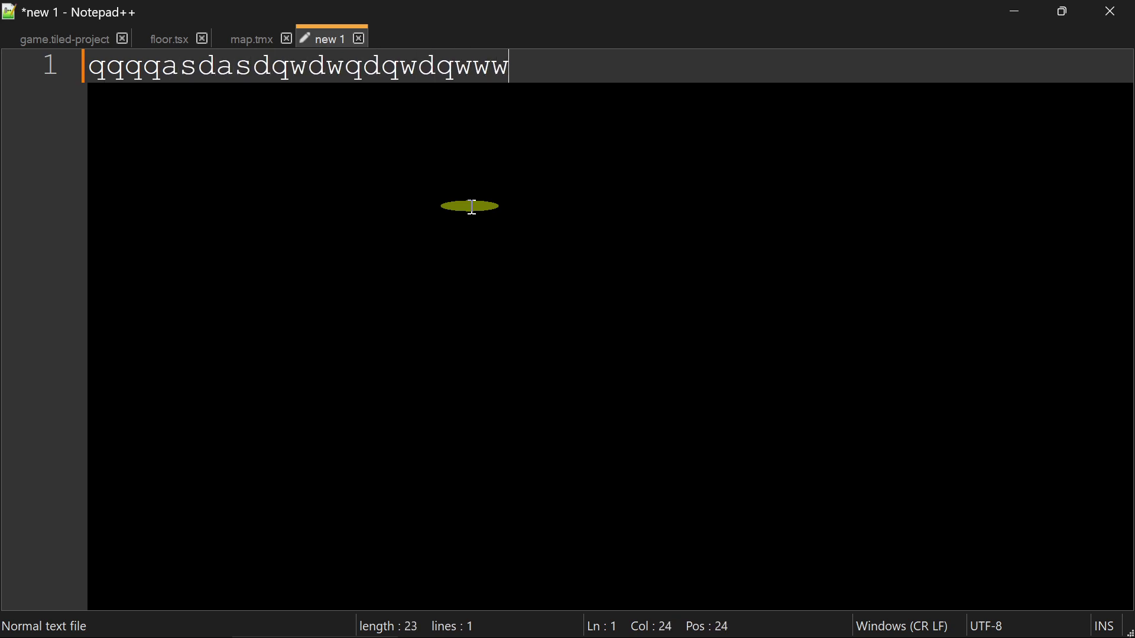
Add a second line of q's and a third line of a's between two s's, each 23 characters long
key(Return)
text(qqqqqqqqqqqqqqqqqqqqqqqq)
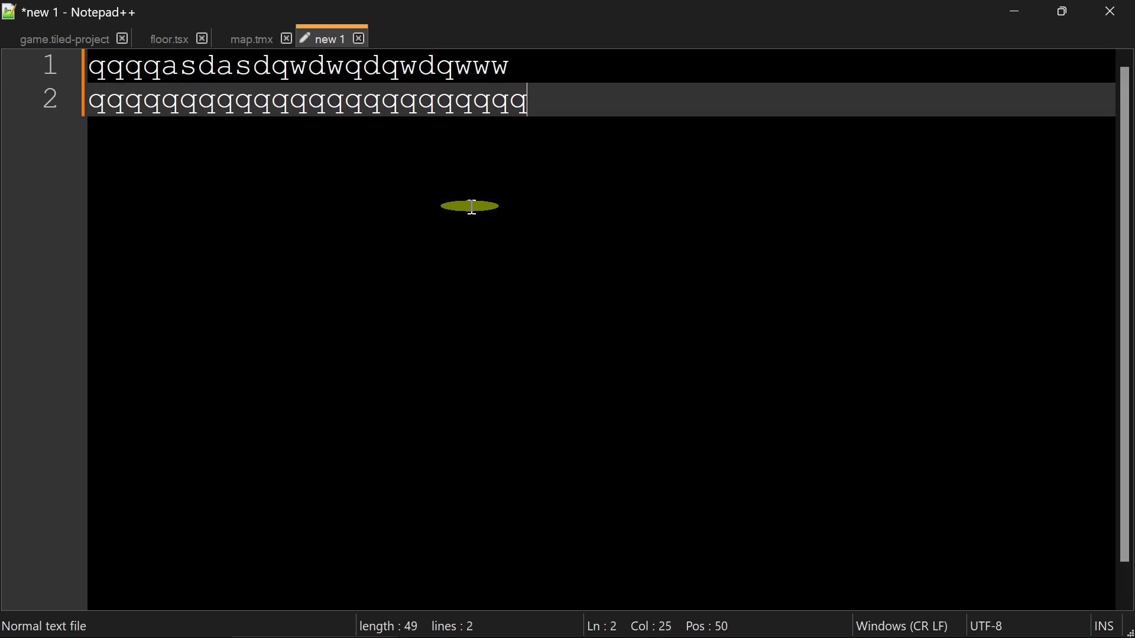
key(Return)
text(saaaaaaaaaaaaaaaaaaaaass)
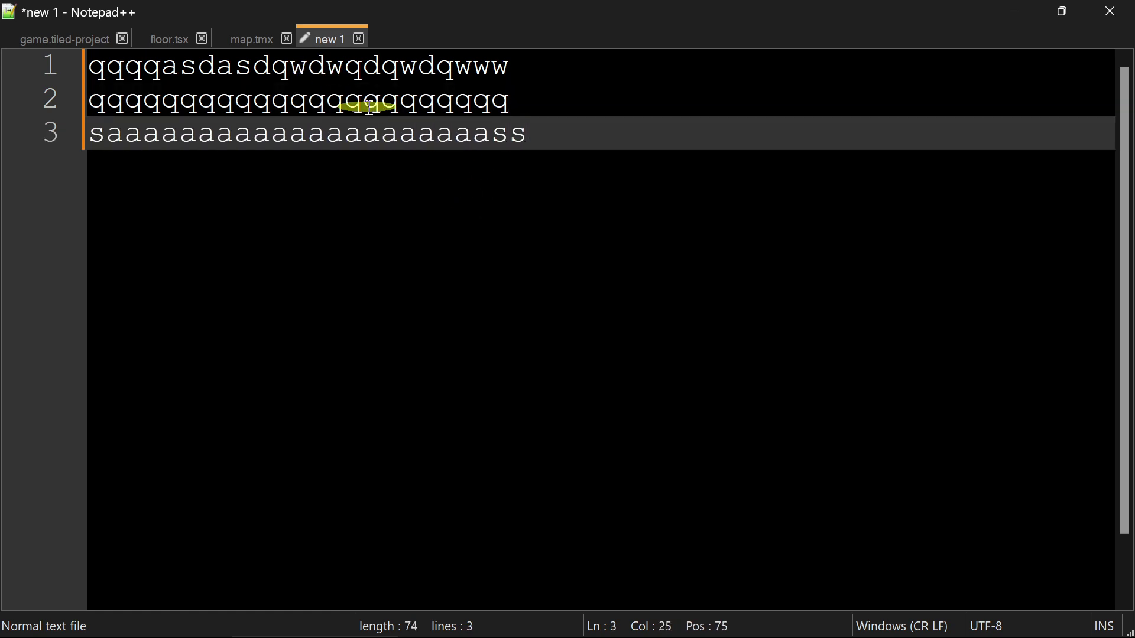
key(BackSpace)
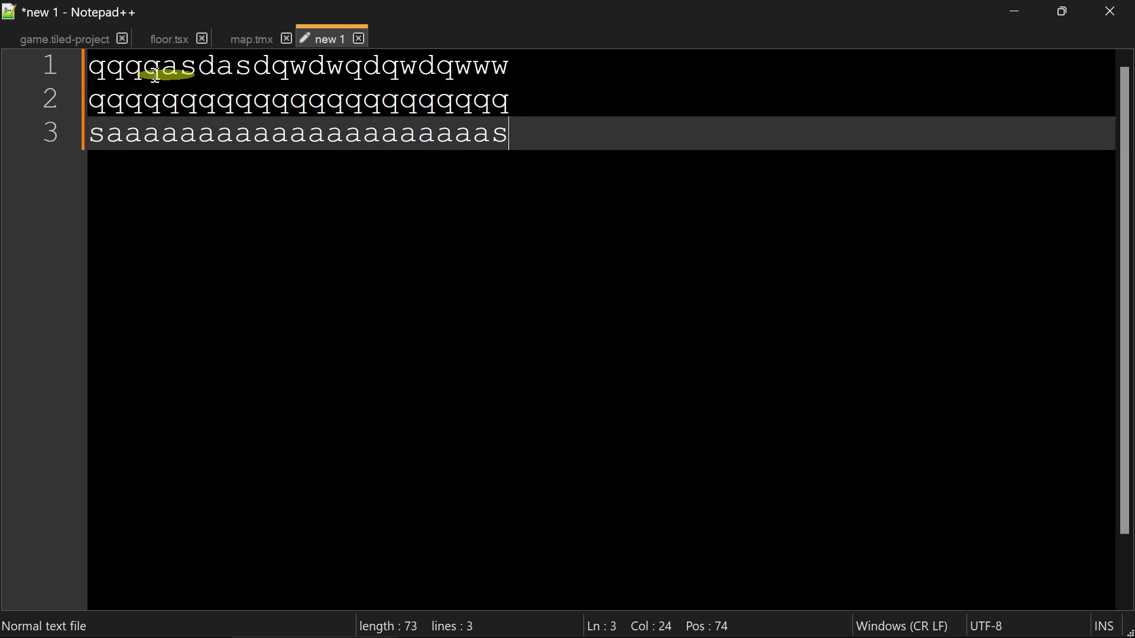
Highlight the first character of the sample lines to trace the row-by-row reading order, and clear the selection
mouse_move(93, 70)
mouse_down()
mouse_move(105, 74)
mouse_move(74, 66)
mouse_move(118, 70)
mouse_move(106, 71)
mouse_up()
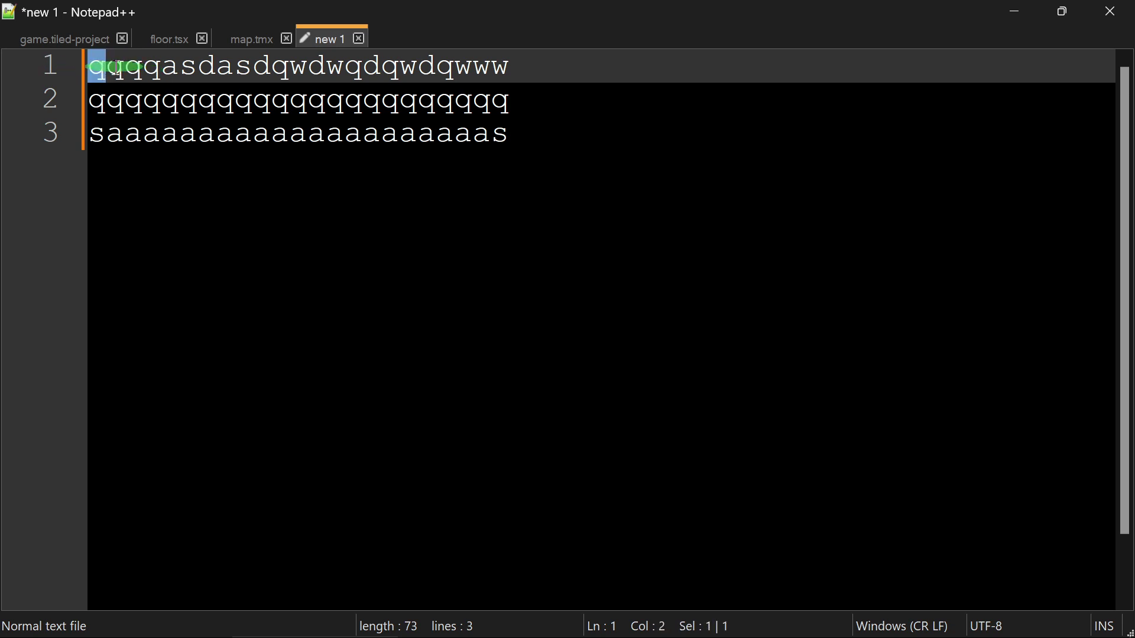
double_click(102, 76)
click(98, 70)
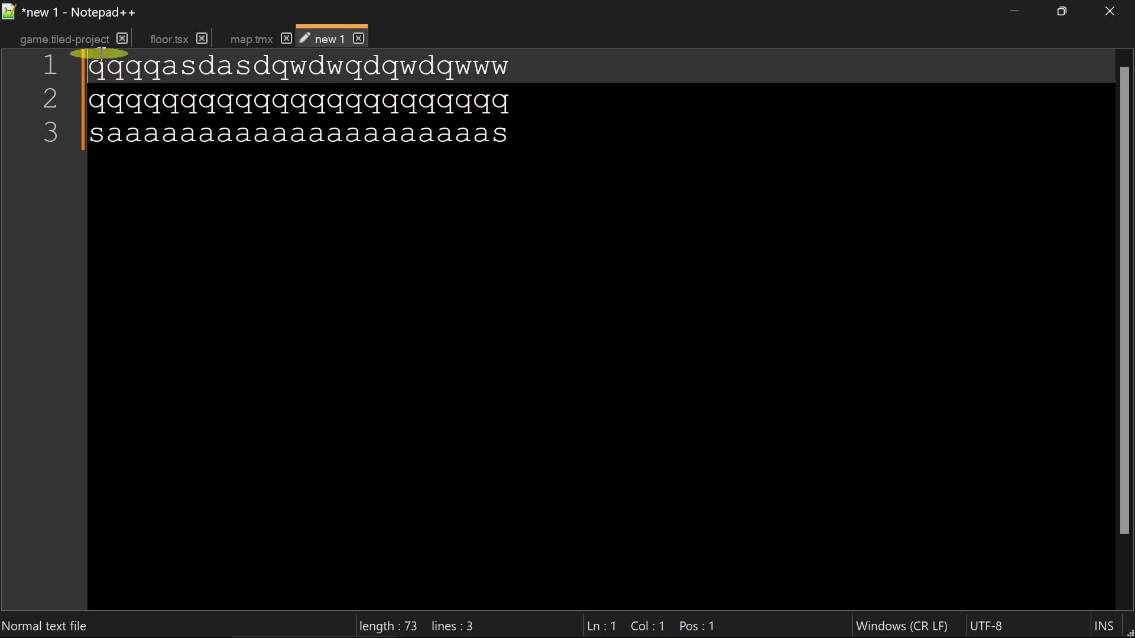
drag(90, 68, 104, 69)
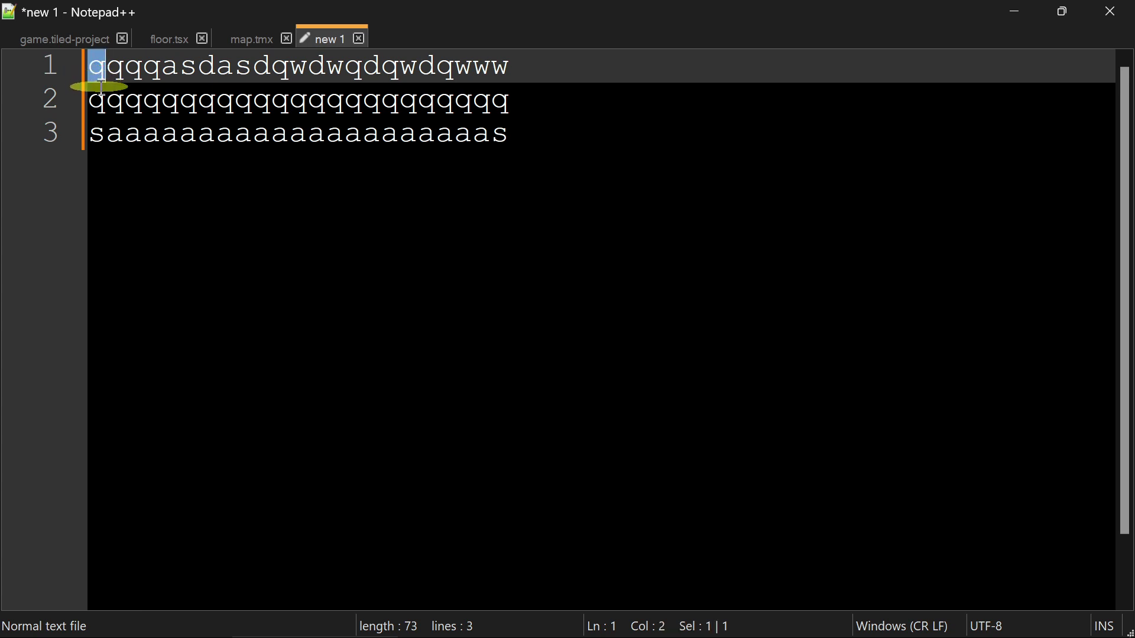
drag(106, 88, 47, 139)
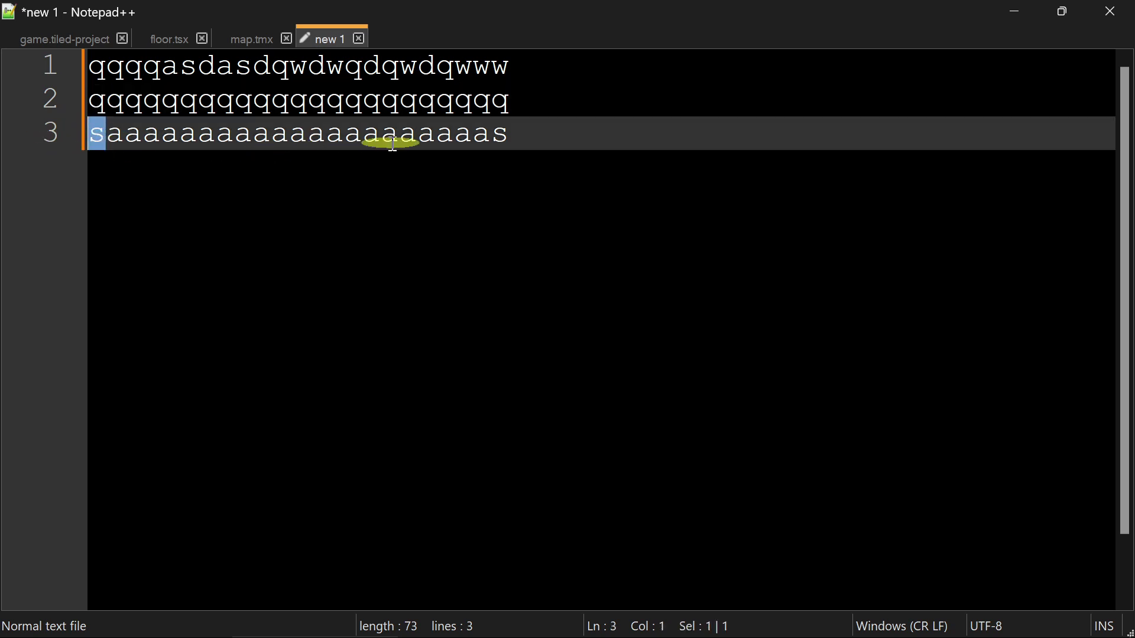
click(367, 205)
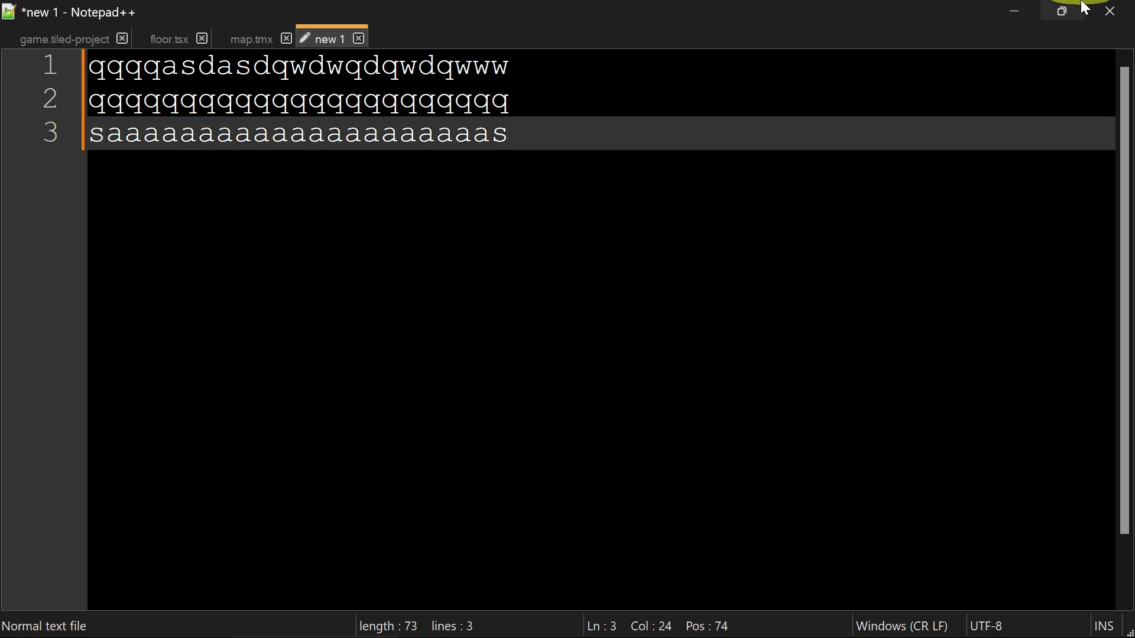
Return to the map in Tiled and compare the corner tile at 0, 0 with the full extent of the floor layer
click(1027, 14)
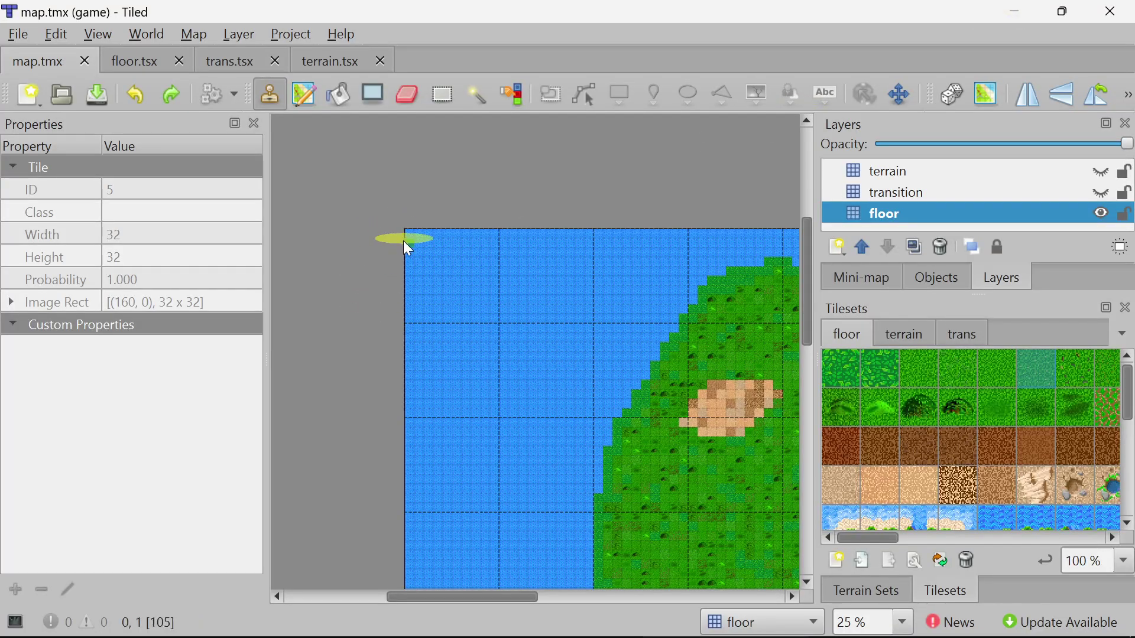
ctrl+scroll(414, 239, up, 5)
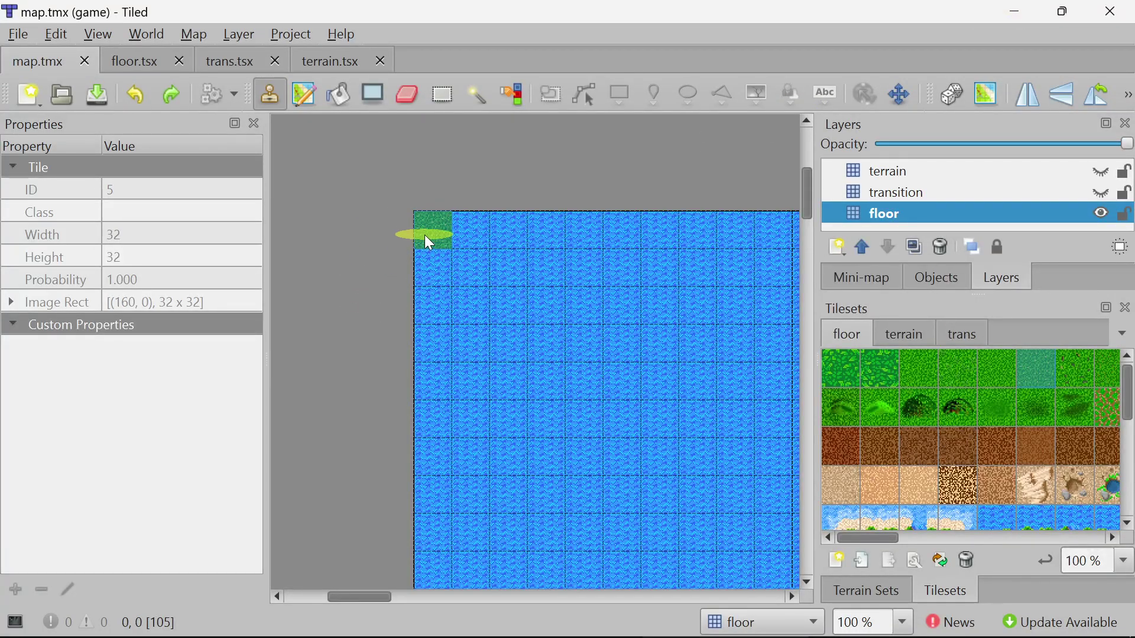
ctrl+scroll(431, 241, down, 7)
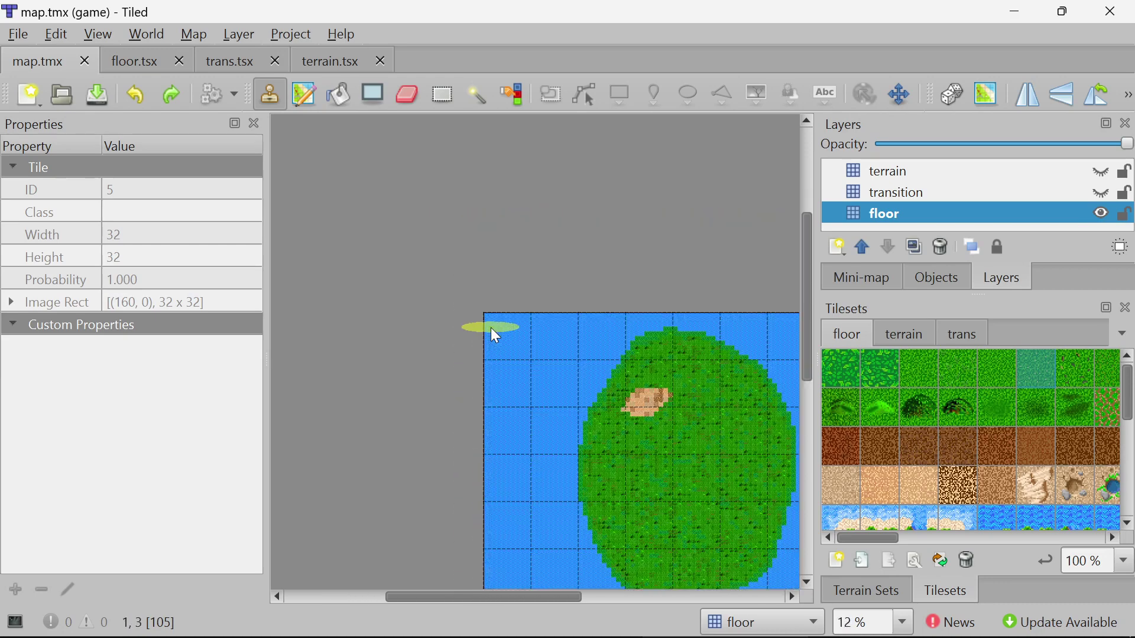
ctrl+scroll(547, 394, up, 3)
ctrl+scroll(451, 296, down, 1)
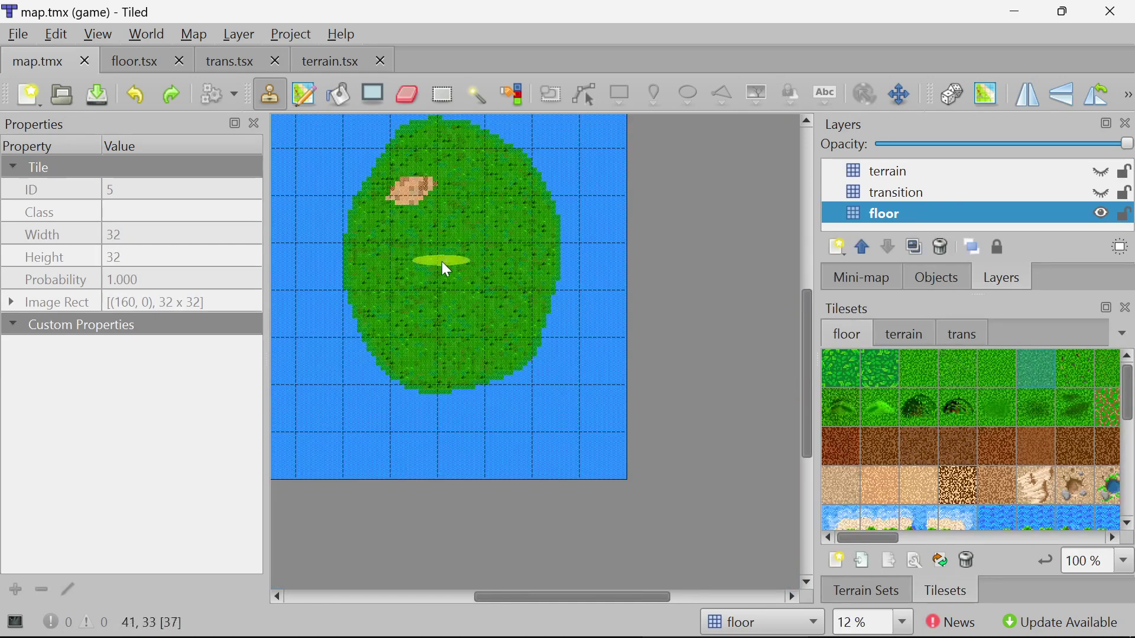
ctrl+scroll(438, 263, down, 3)
ctrl+scroll(402, 245, up, 5)
ctrl+scroll(751, 550, up, 4)
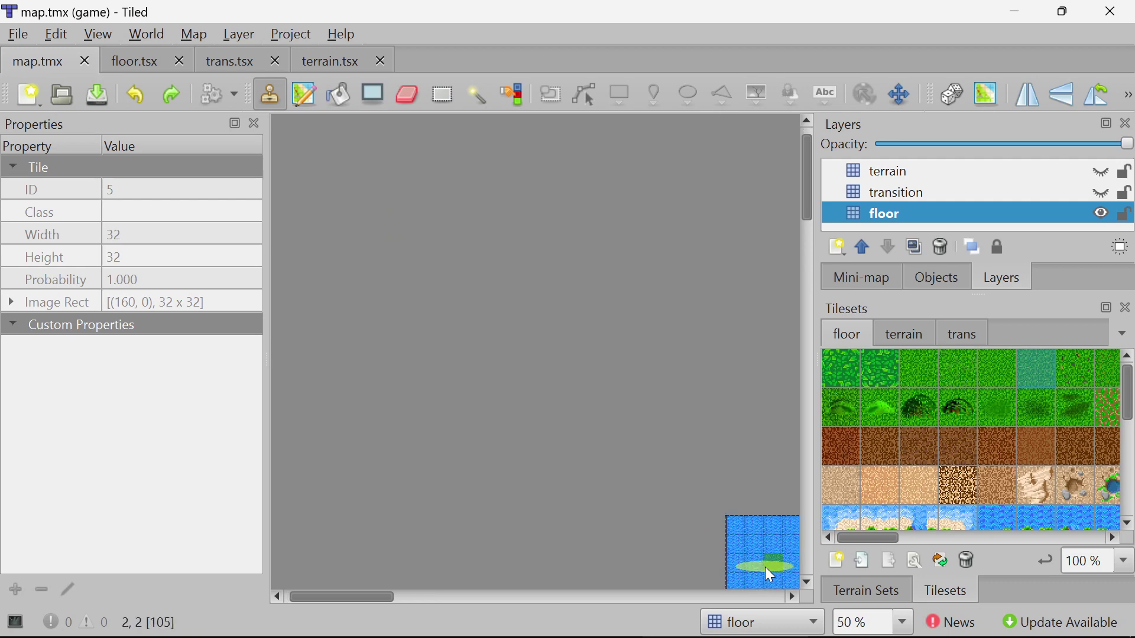
Examine the tile at 0, 0 in the floor layer's upper-left corner up close
scroll(344, 598, right, 5)
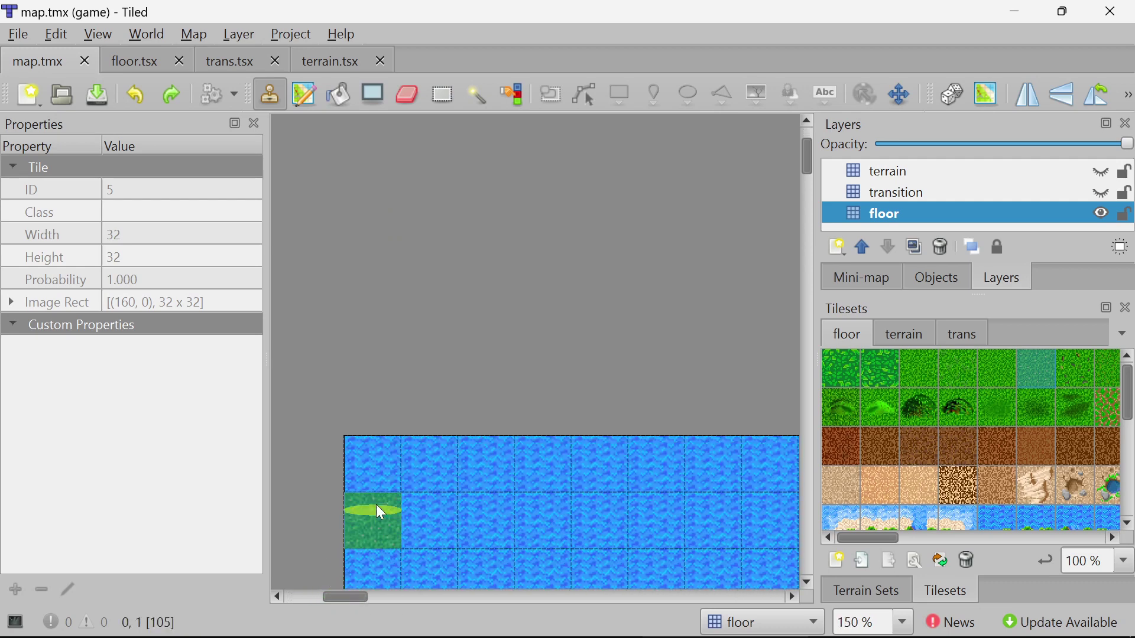
scroll(384, 355, down, 5)
scroll(400, 222, up, 1)
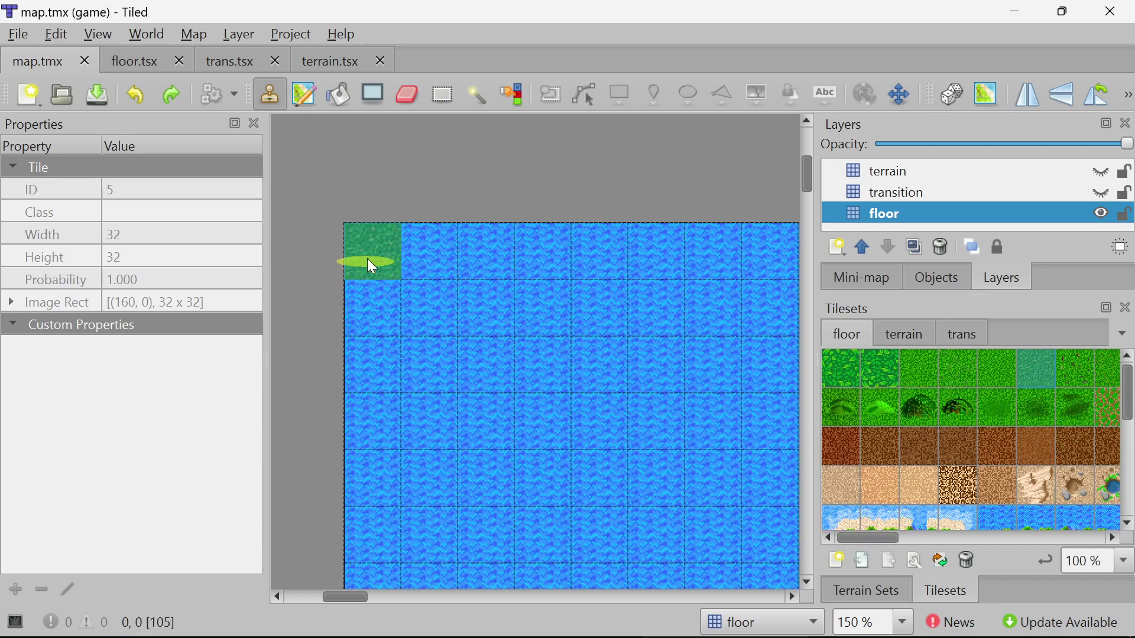
Switch to Notepad++ and close the "new 1" sample document without saving it
key(alt+Tab)
key(ctrl+w)
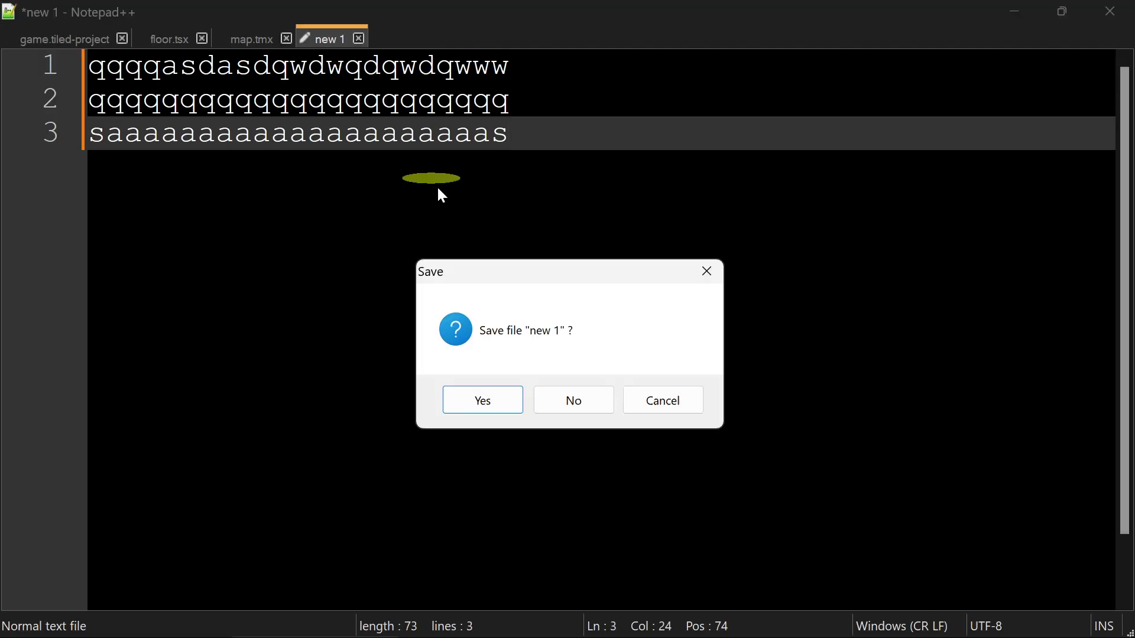
click(579, 400)
Highlight the first 106 entry in map.tmx's floor layer data and shrink the text until the pattern of the rows can be surveyed
scroll(204, 337, down, 1)
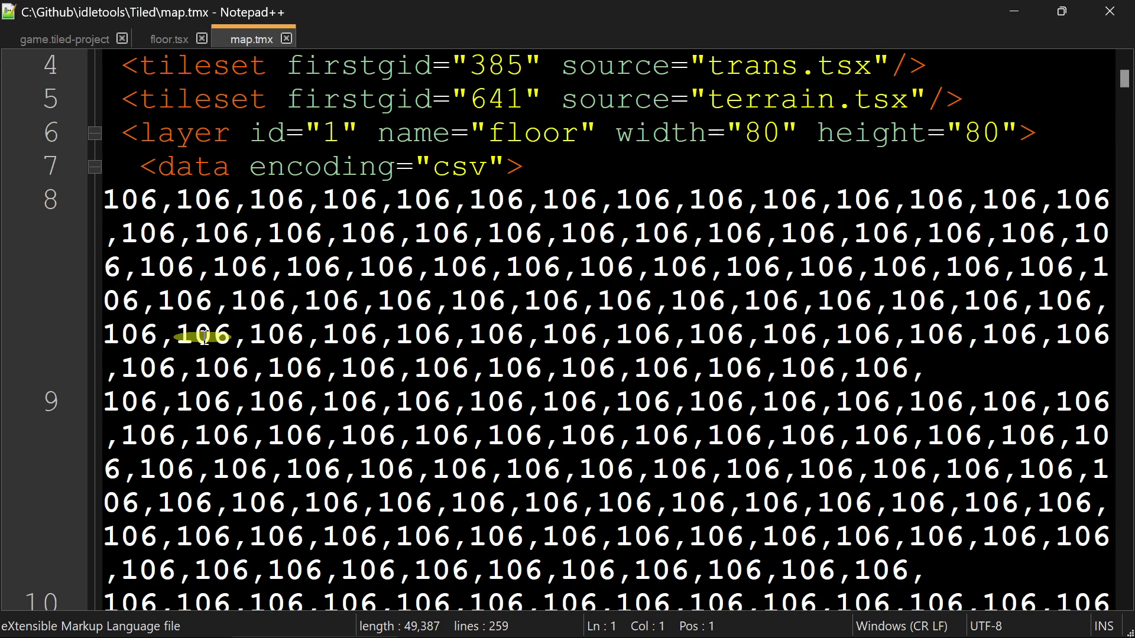
ctrl+scroll(148, 220, down, 2)
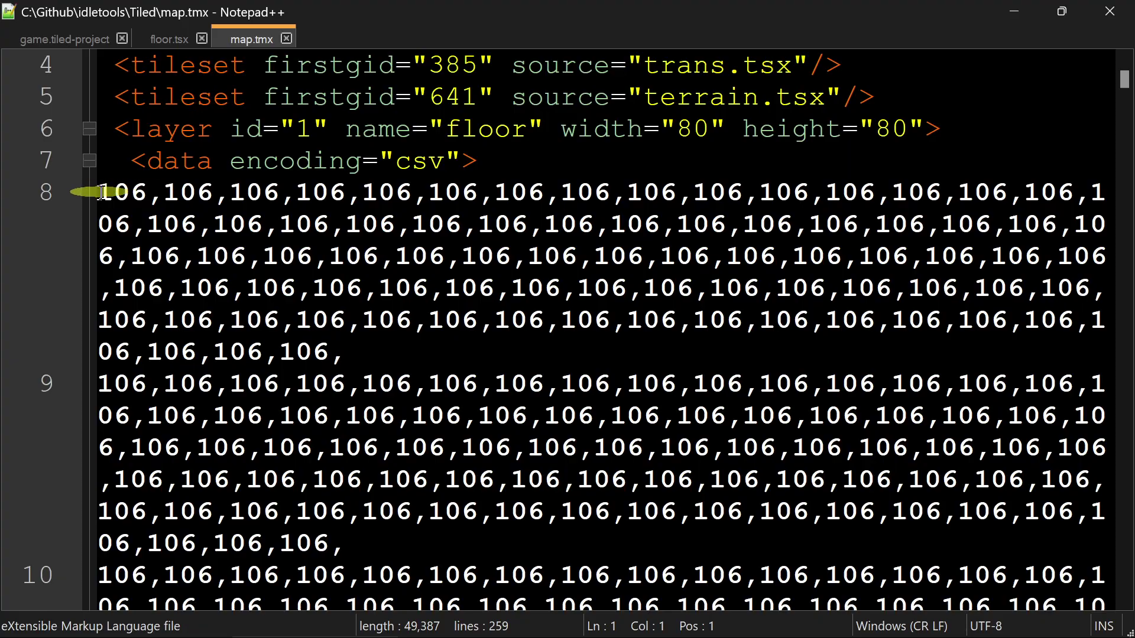
drag(100, 192, 161, 192)
ctrl+scroll(288, 259, down, 2)
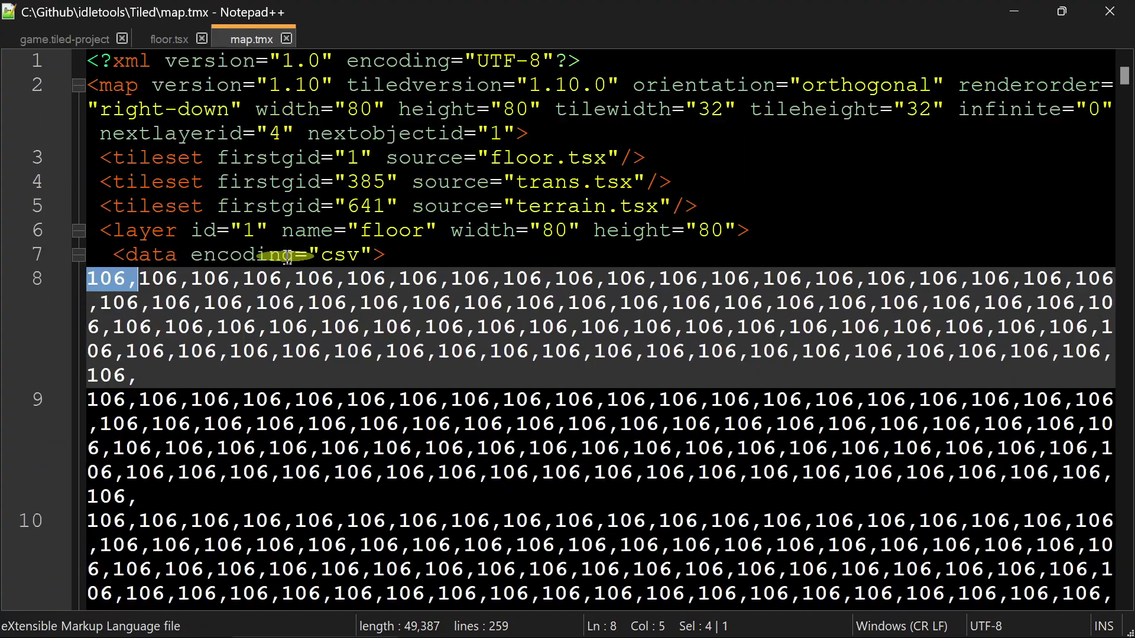
ctrl+scroll(288, 259, down, 6)
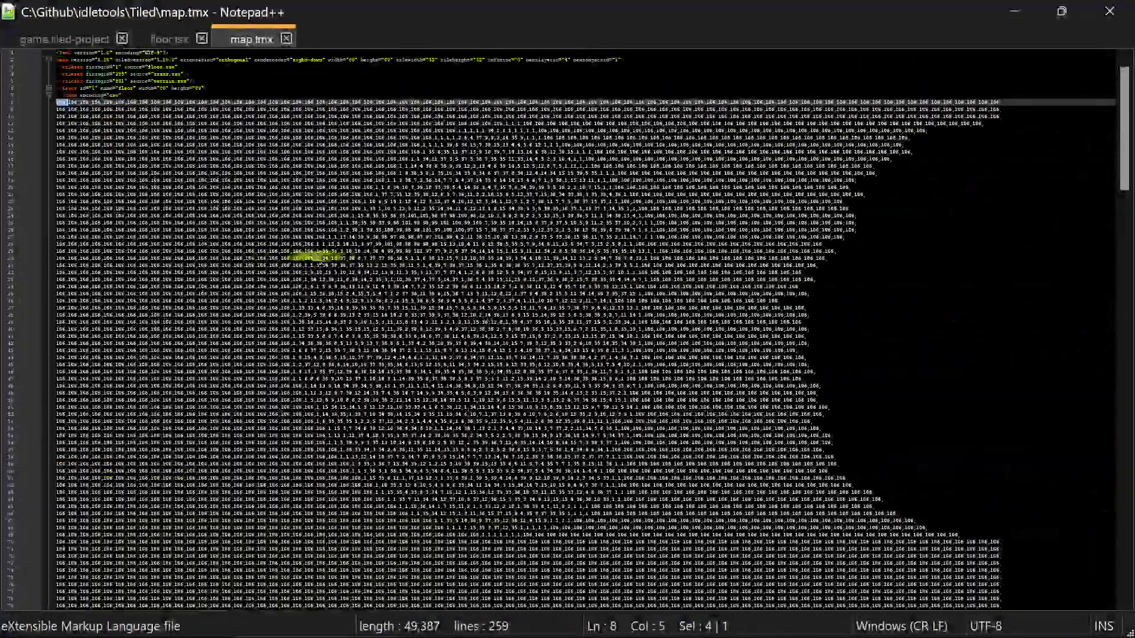
Switch to Tiled and examine the island's outline across the entire floor layer
key(alt+Tab)
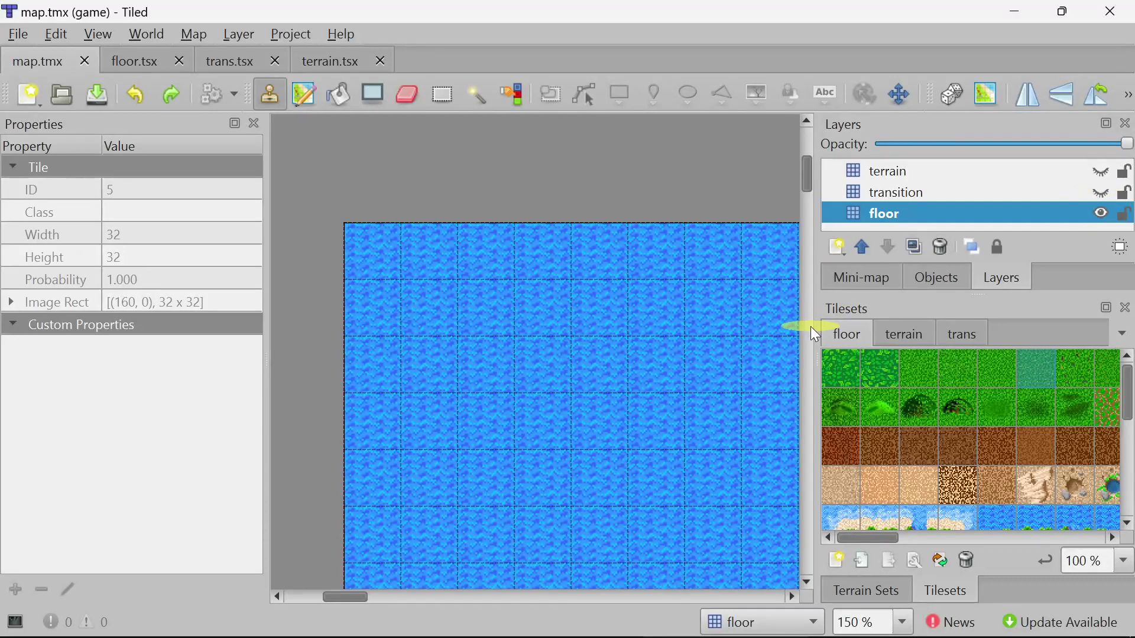
ctrl+scroll(569, 378, down, 5)
scroll(715, 508, down, 2)
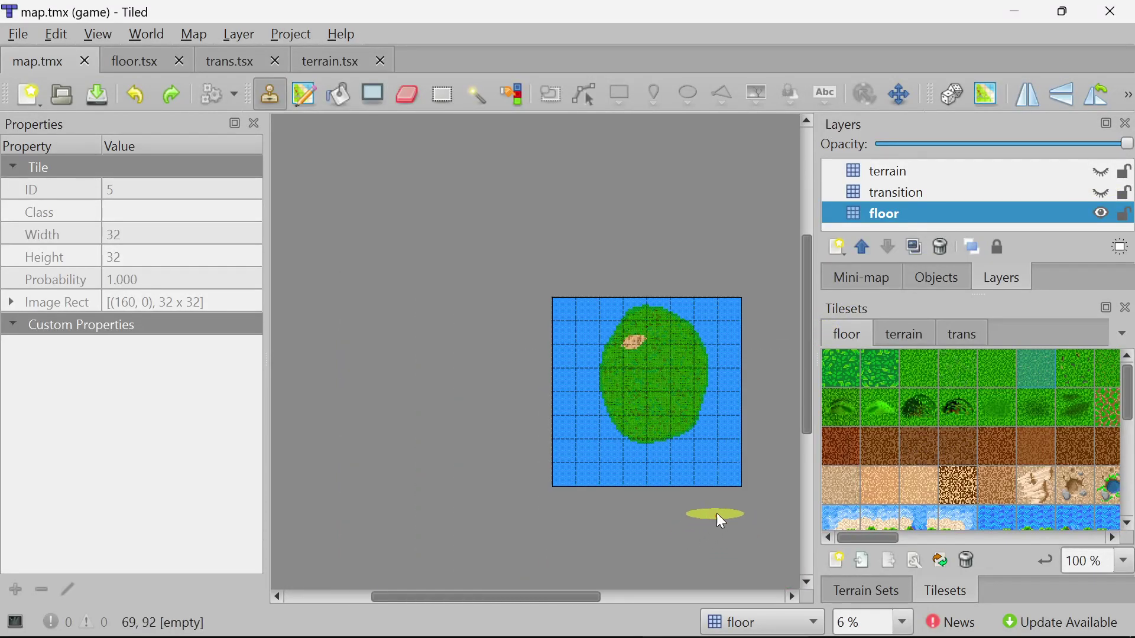
scroll(650, 549, up, 2)
drag(579, 597, 605, 594)
ctrl+scroll(584, 549, up, 2)
ctrl+scroll(590, 555, down, 1)
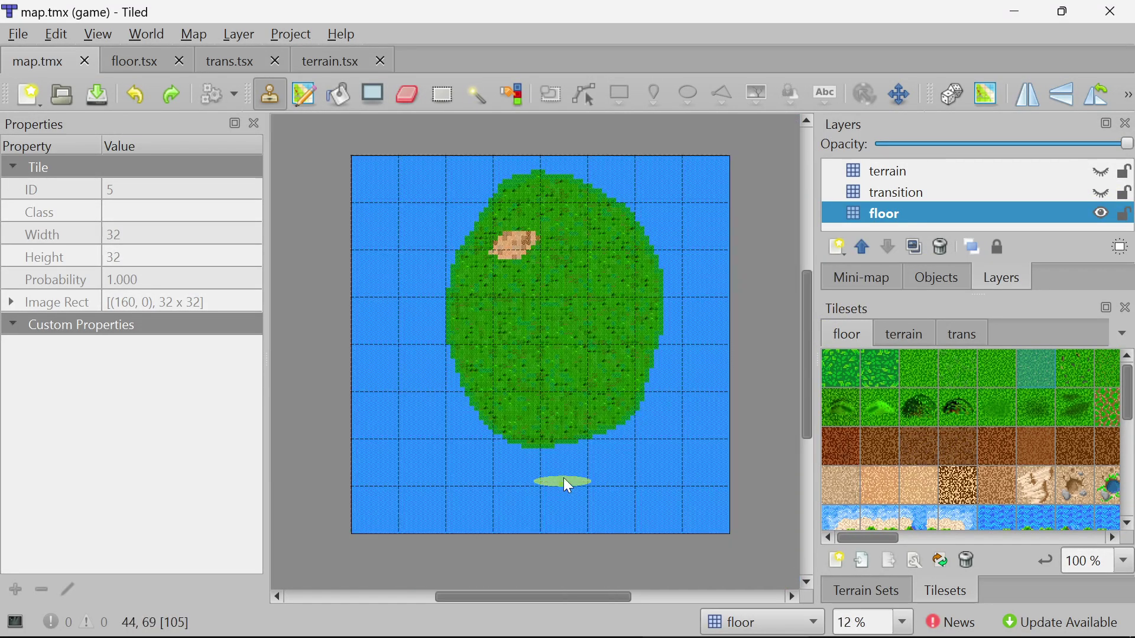
Return to map.tmx in Notepad++, clear the highlight and compare the rows of floor data with the island's shape
key(alt+Tab)
click(509, 329)
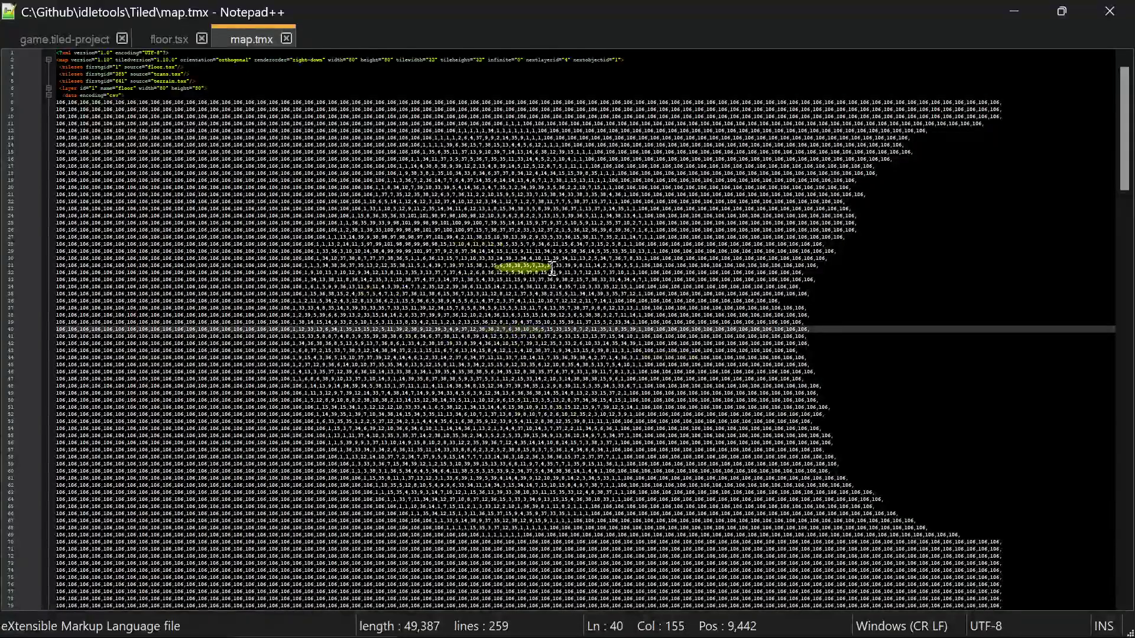
Compare the floor layer's CSV data in Notepad++ with the island drawn on the map in Tiled
key(alt+Tab)
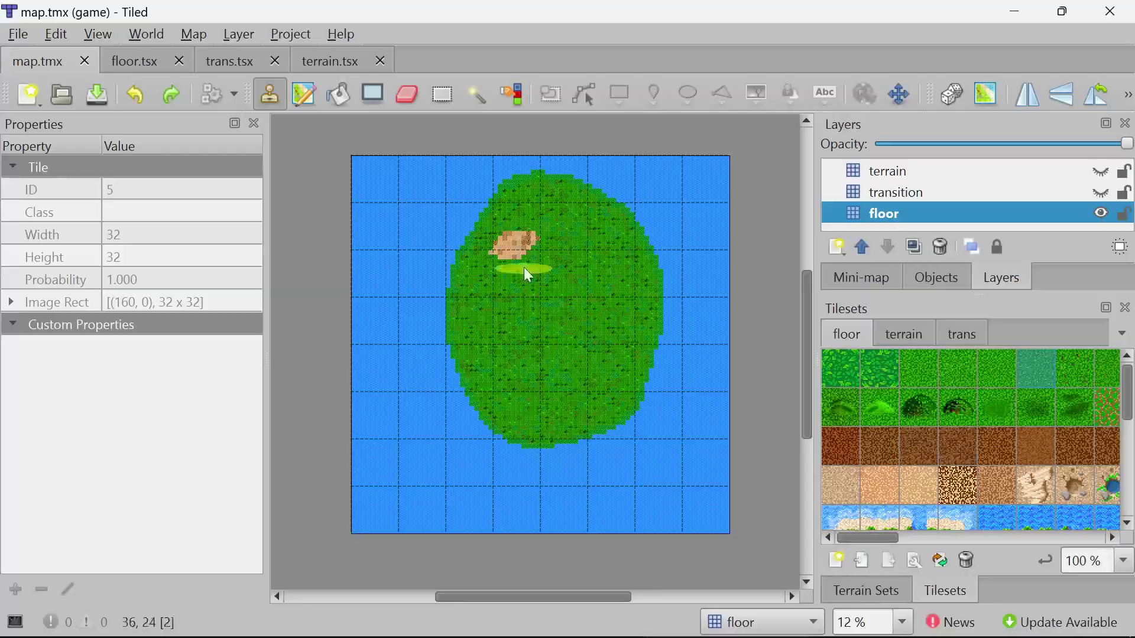
key(alt+Tab)
ctrl+scroll(567, 331, up, 1)
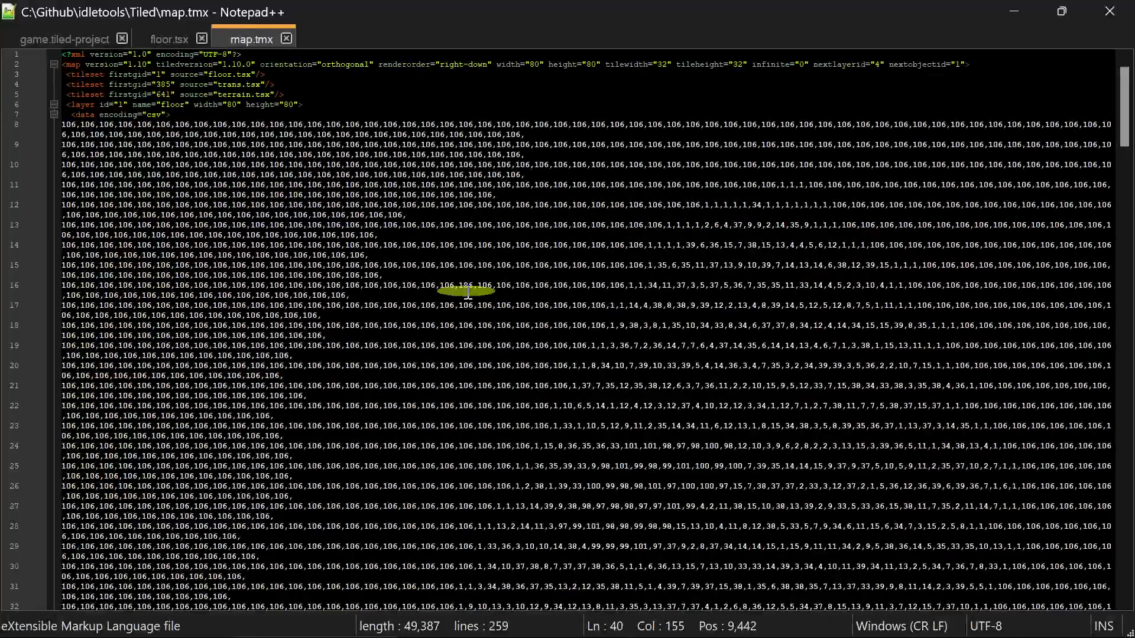
ctrl+scroll(568, 331, down, 1)
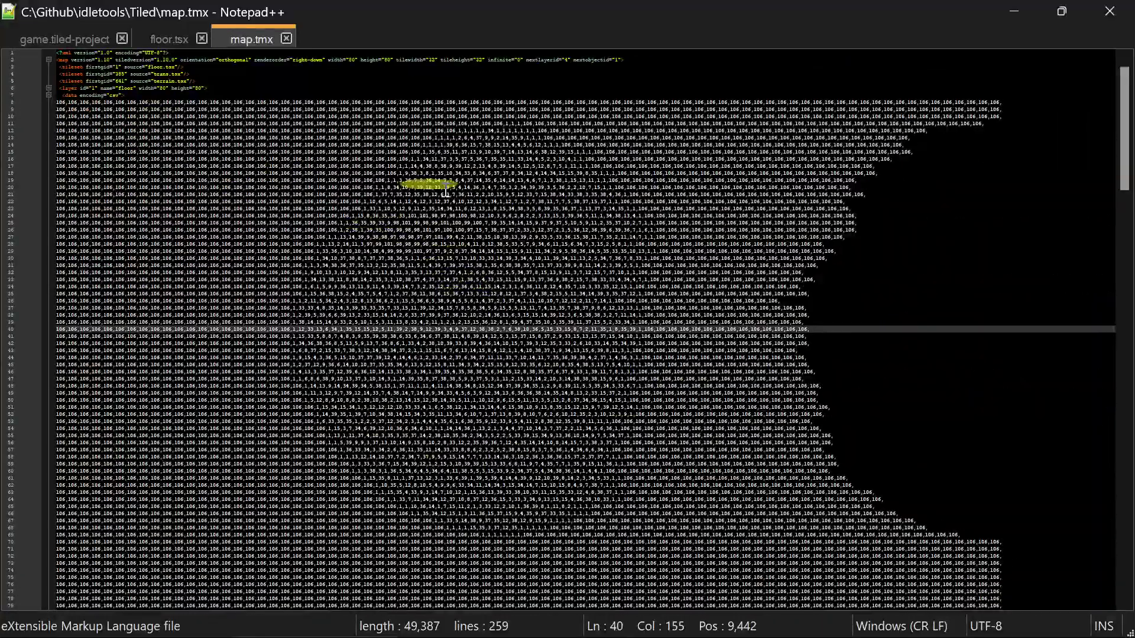
ctrl+scroll(458, 200, down, 3)
ctrl+scroll(372, 195, up, 4)
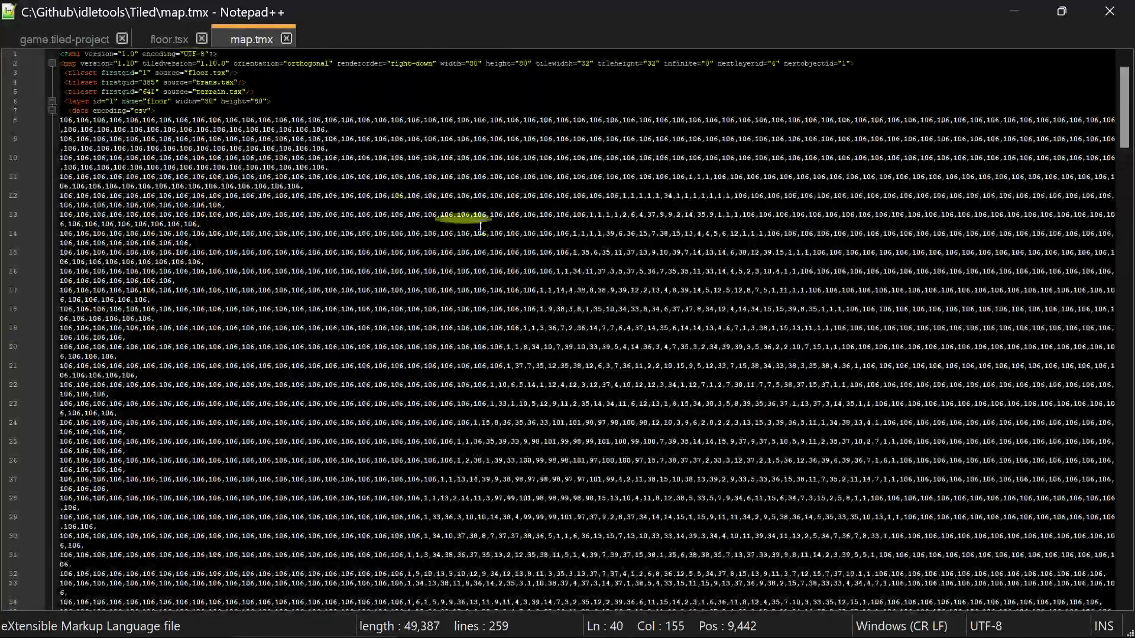
ctrl+scroll(445, 251, up, 1)
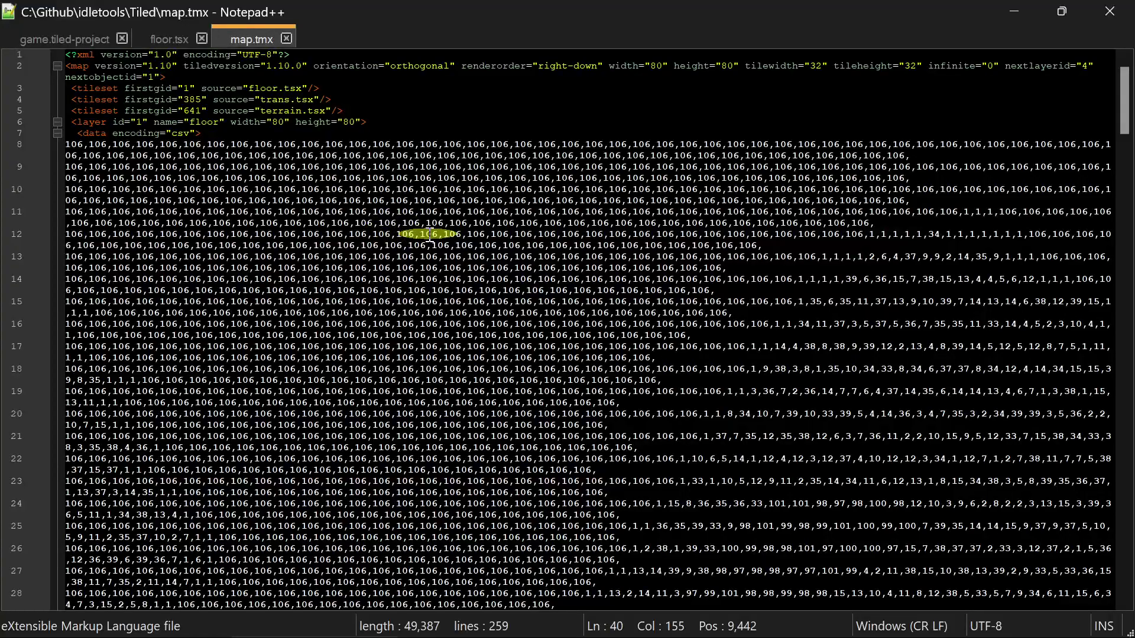
ctrl+scroll(431, 244, down, 2)
ctrl+scroll(430, 244, up, 3)
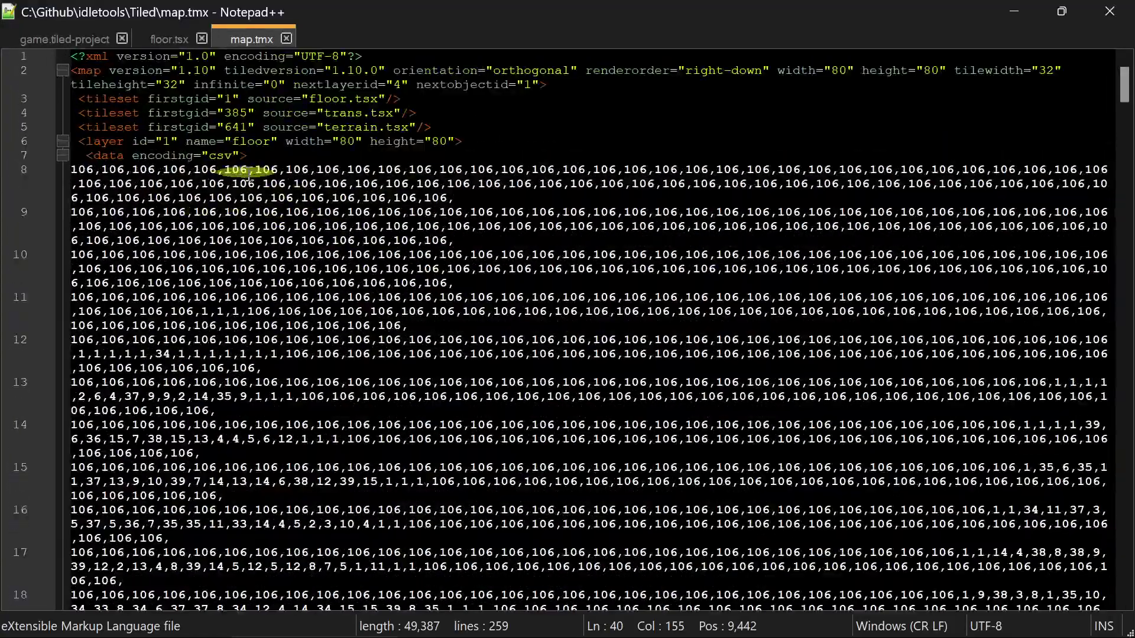
In Tiled, check the tile IDs of a second-row grass tile and the plain water tile, and inspect the water in the map's upper-left corner
key(alt+Tab)
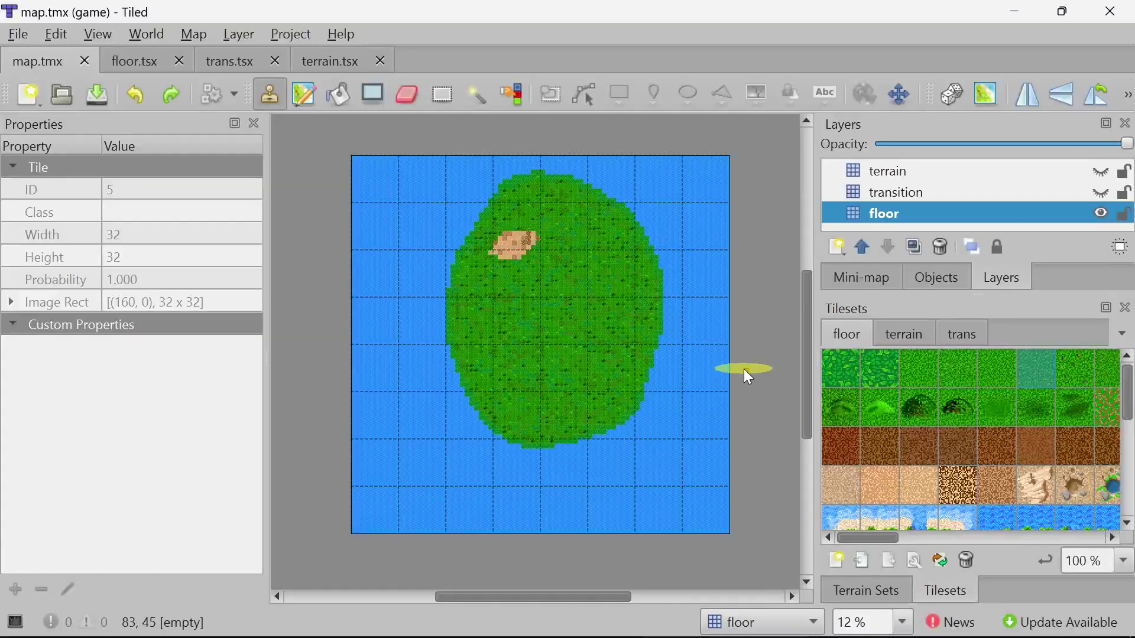
click(957, 406)
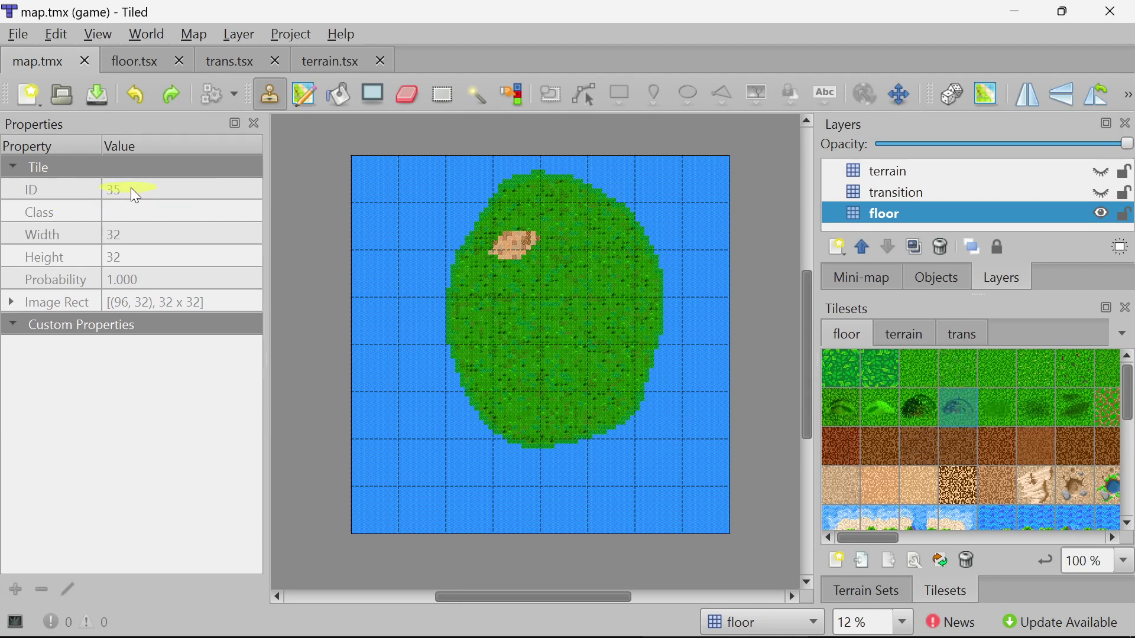
scroll(896, 467, down, 3)
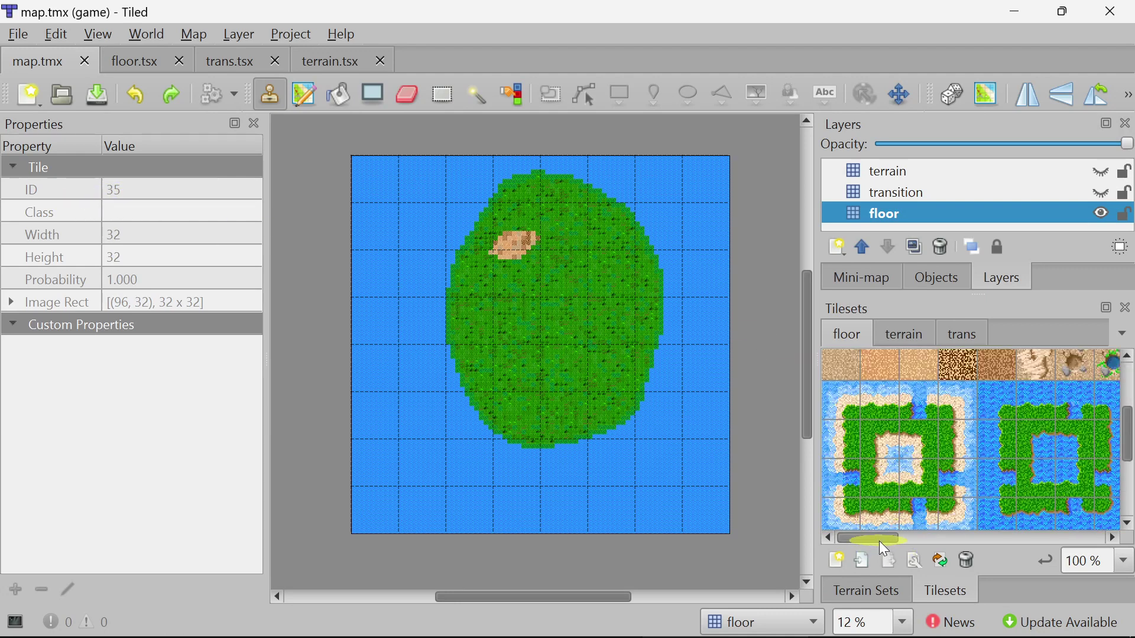
drag(884, 549, 942, 547)
click(929, 367)
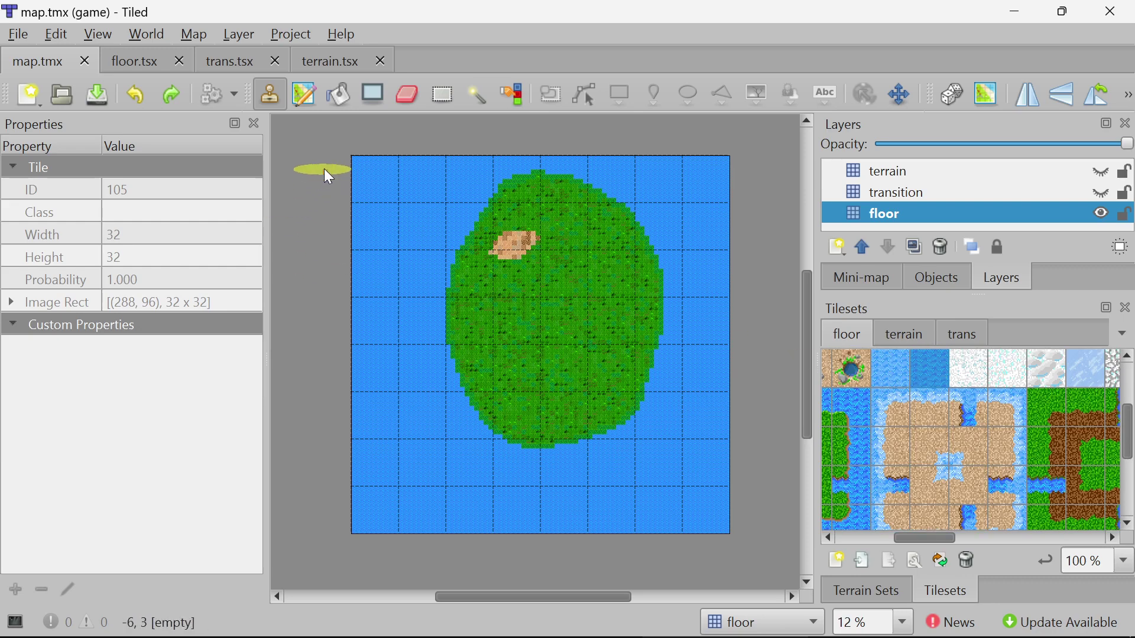
ctrl+scroll(355, 144, up, 6)
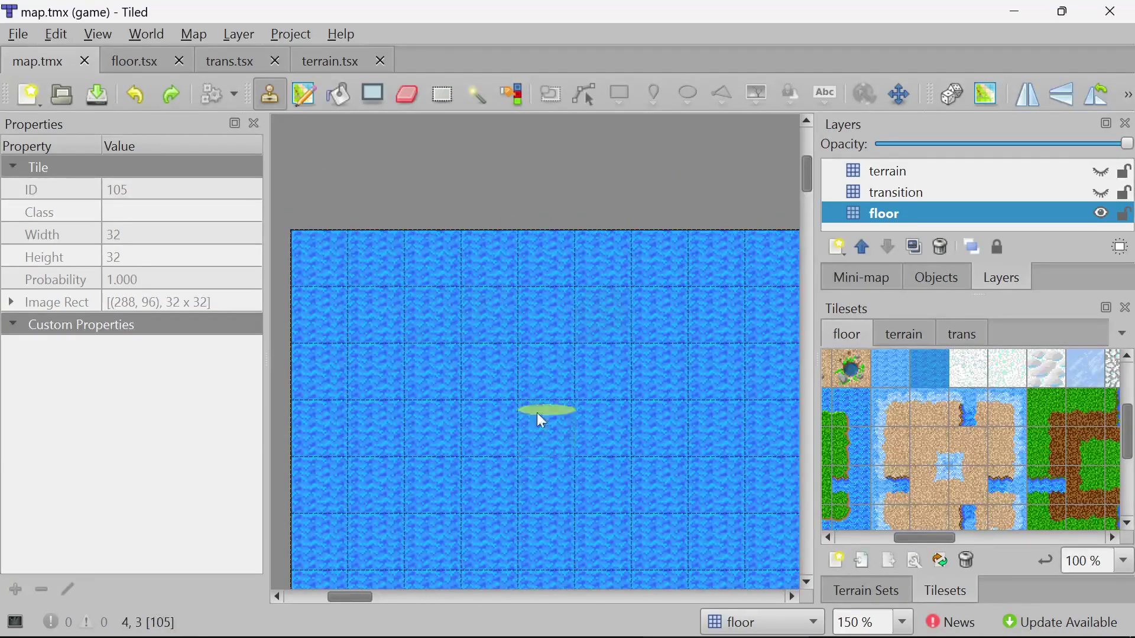
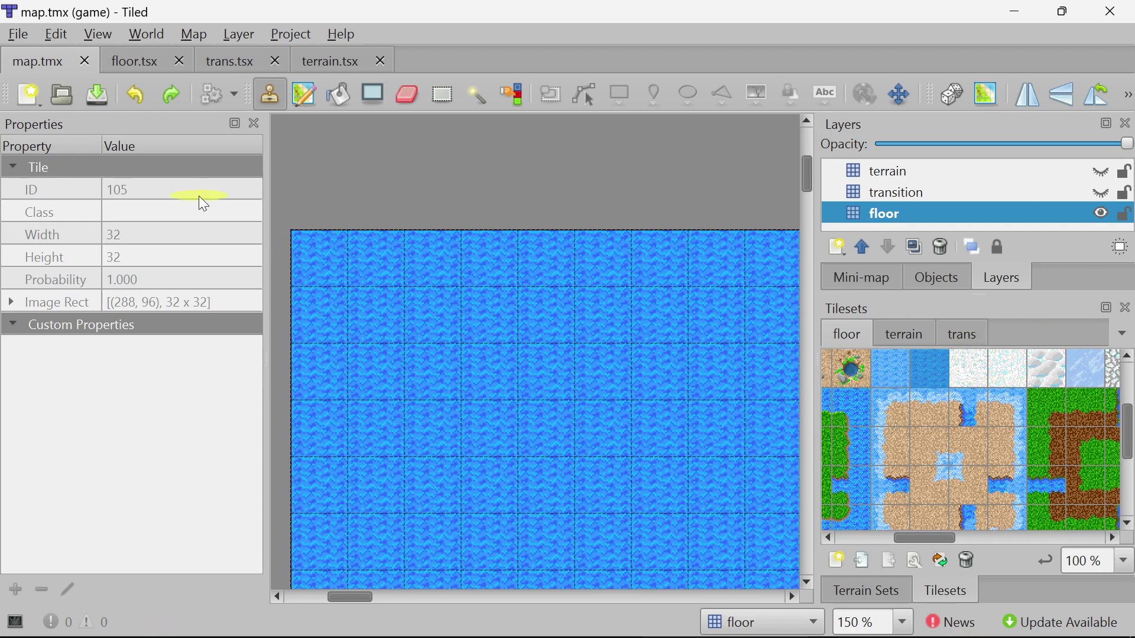
In Notepad++, examine the first tile value of the floor layer's CSV data on line 8
key(alt+Tab)
drag(95, 170, 48, 169)
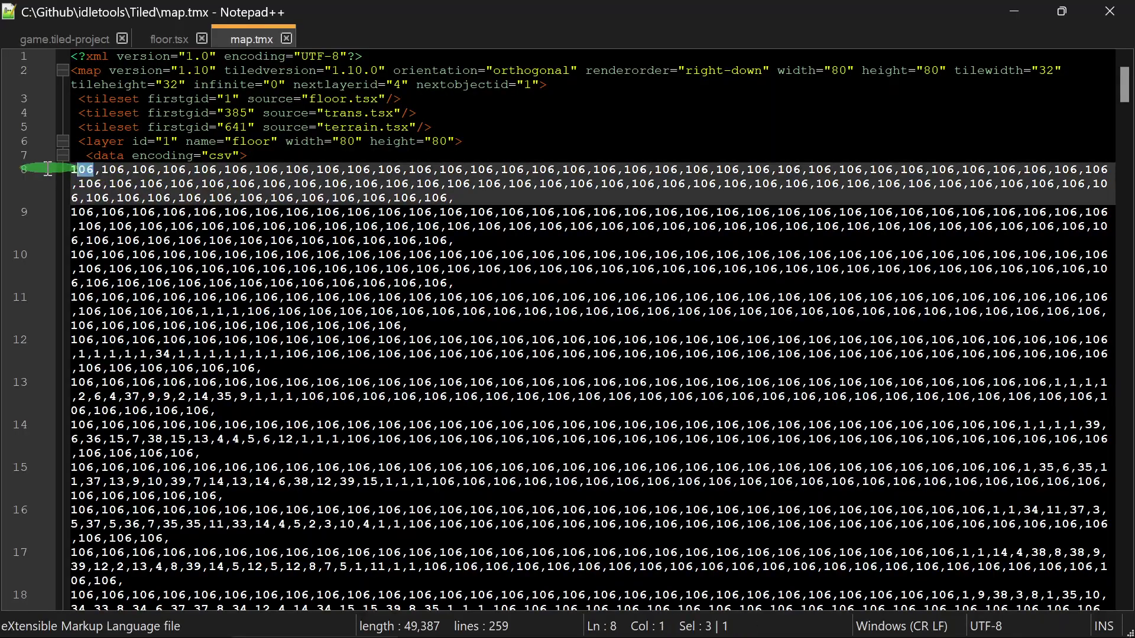
ctrl+scroll(48, 169, up, 3)
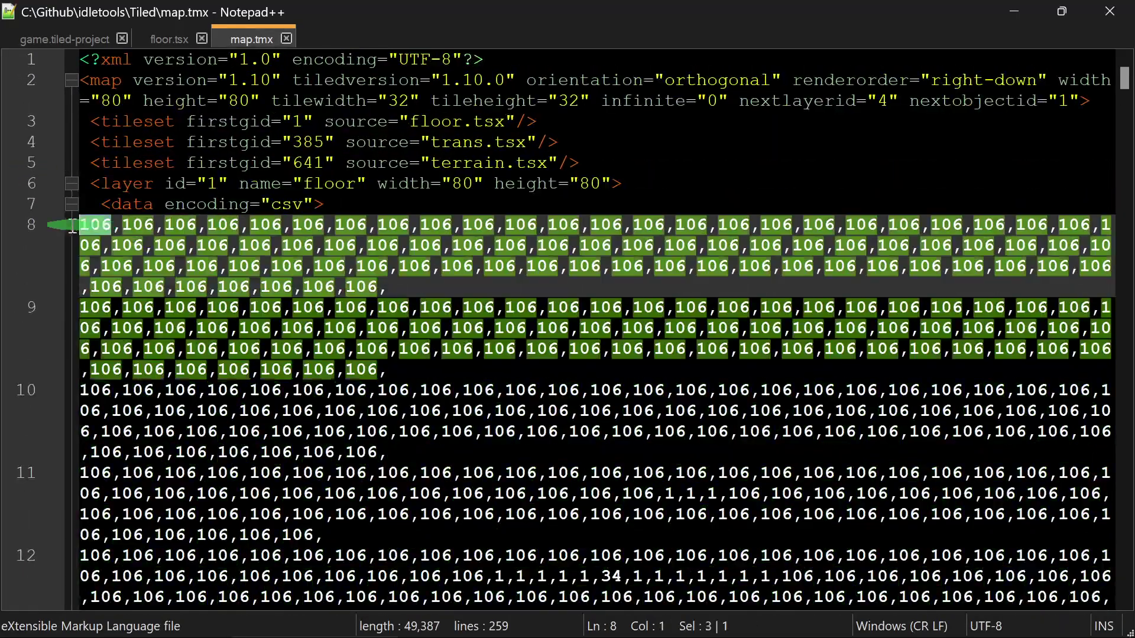
click(272, 222)
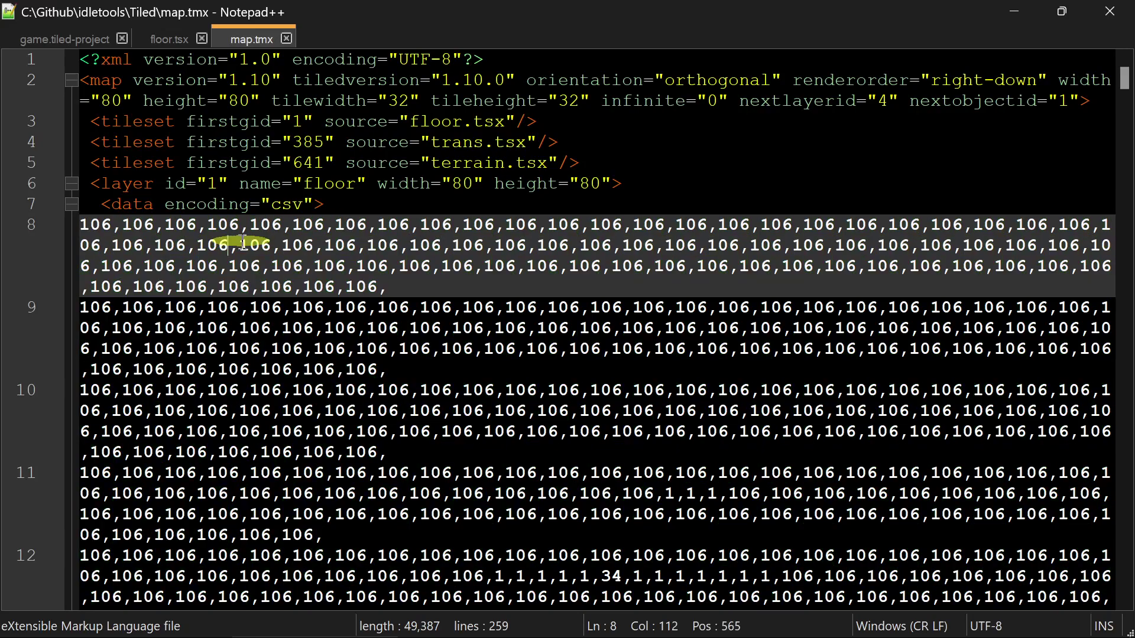
double_click(95, 225)
In Tiled, erase the map's upper-left corner tiles, four in rows one and two, three in row three, one in row four, and save
key(alt+Tab)
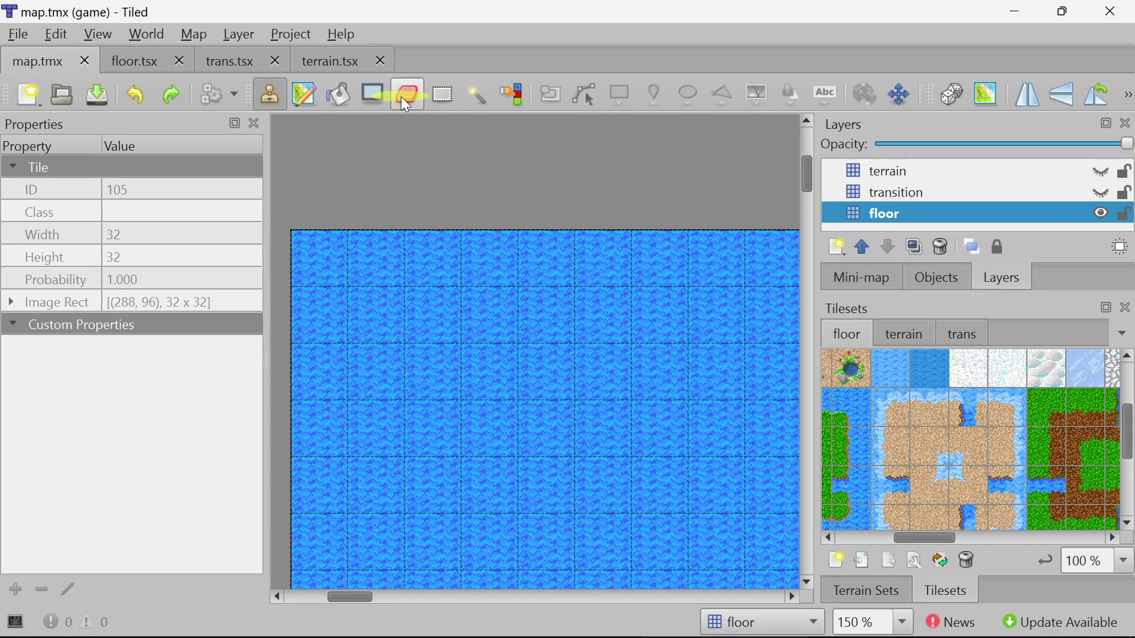
click(405, 103)
click(307, 256)
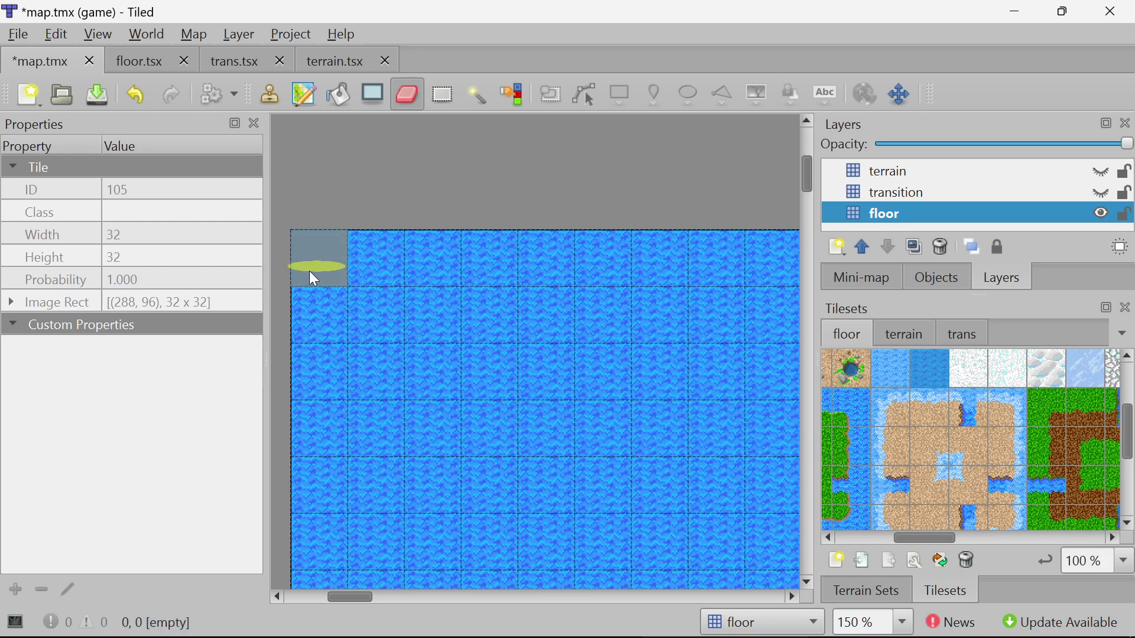
drag(352, 254, 309, 353)
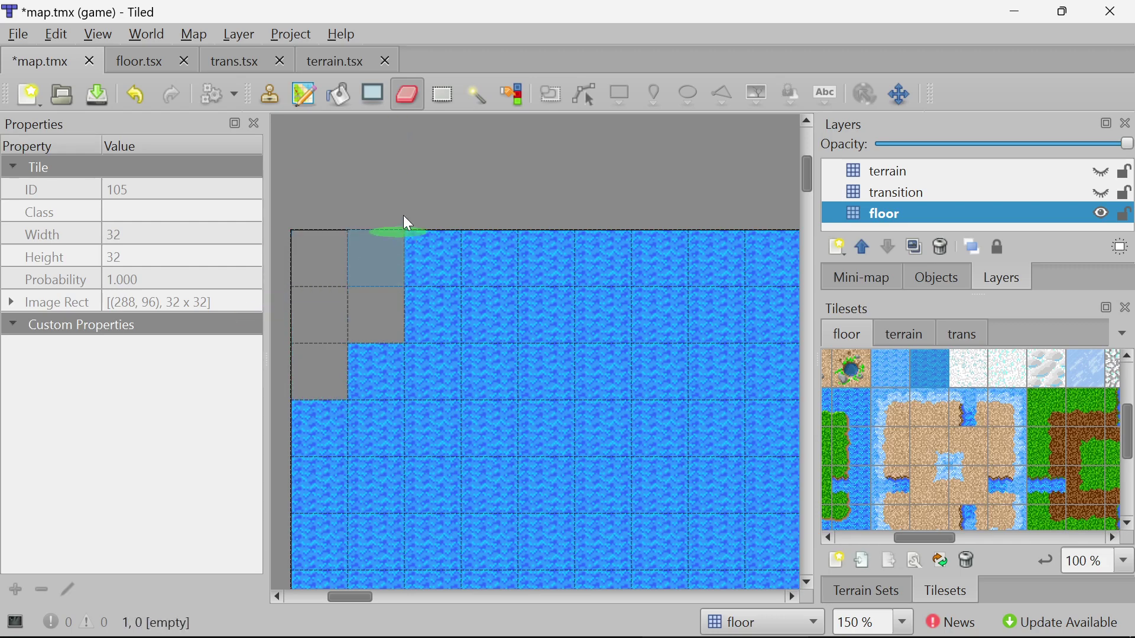
mouse_move(408, 224)
mouse_down()
mouse_move(309, 369)
mouse_move(517, 212)
mouse_move(273, 437)
mouse_up()
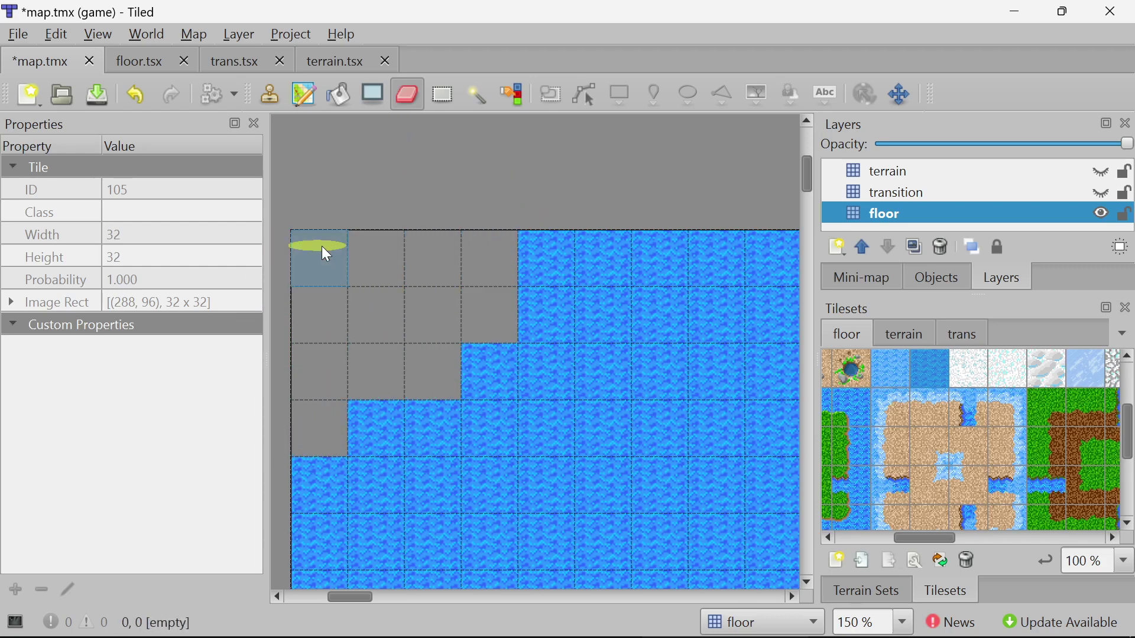
key(ctrl+s)
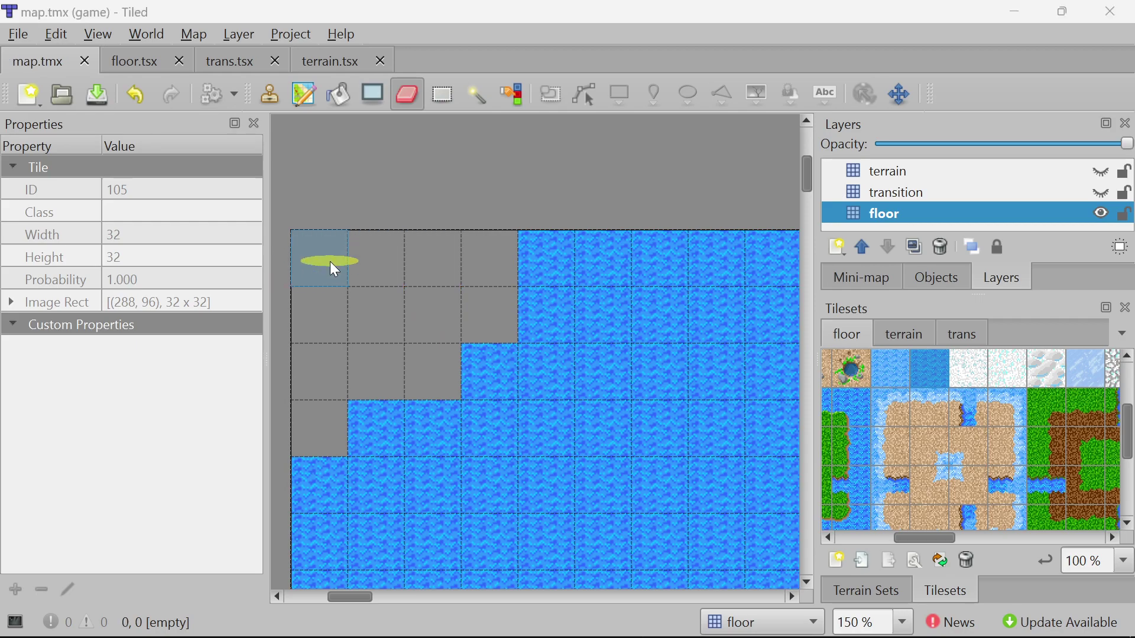
Reload the modified map.tmx in Notepad++ and examine the first value of the floor data on line 8
key(alt+Tab)
click(585, 418)
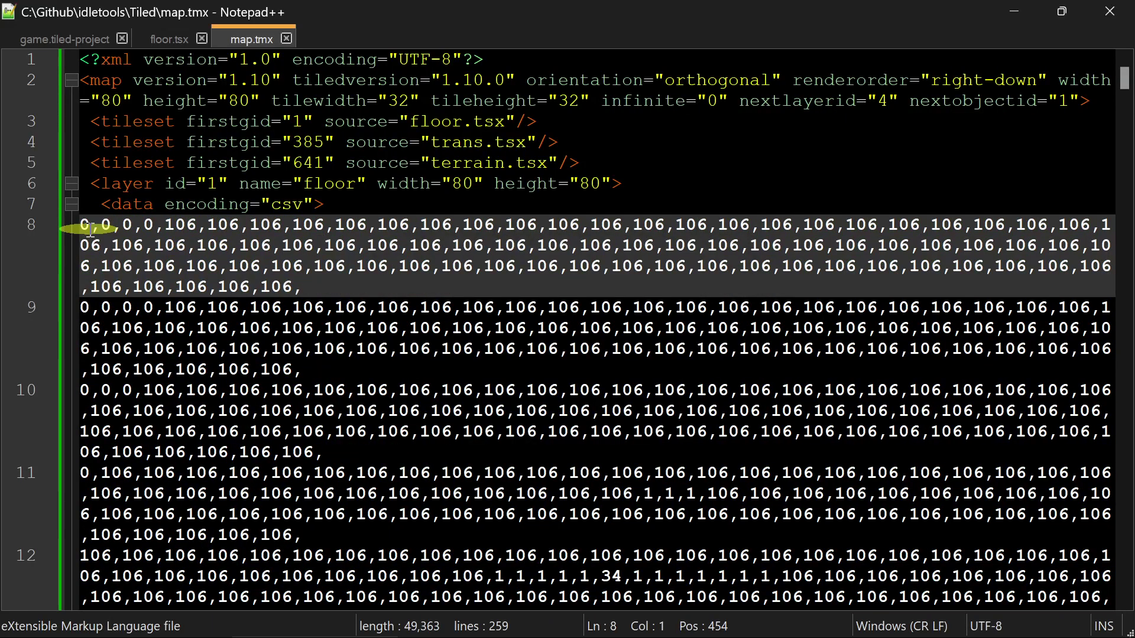
drag(91, 227, 80, 229)
In Tiled, stamp the floor tileset's first grass tile, ID 0, into the map's upper-left cell and save the map
key(alt+Tab)
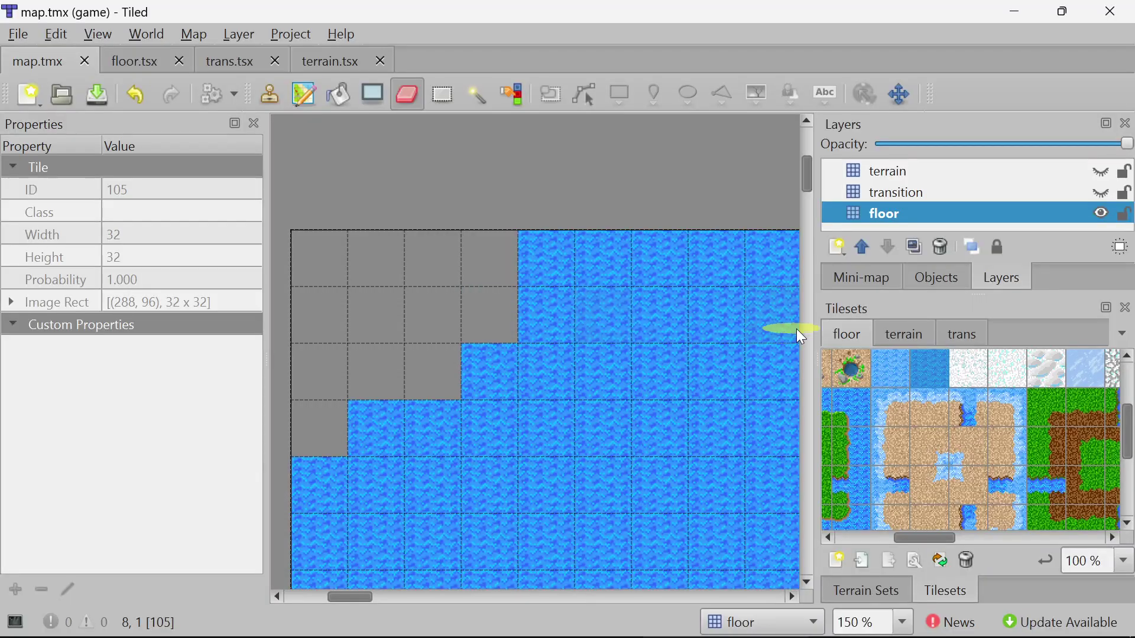
click(854, 385)
drag(926, 538, 762, 539)
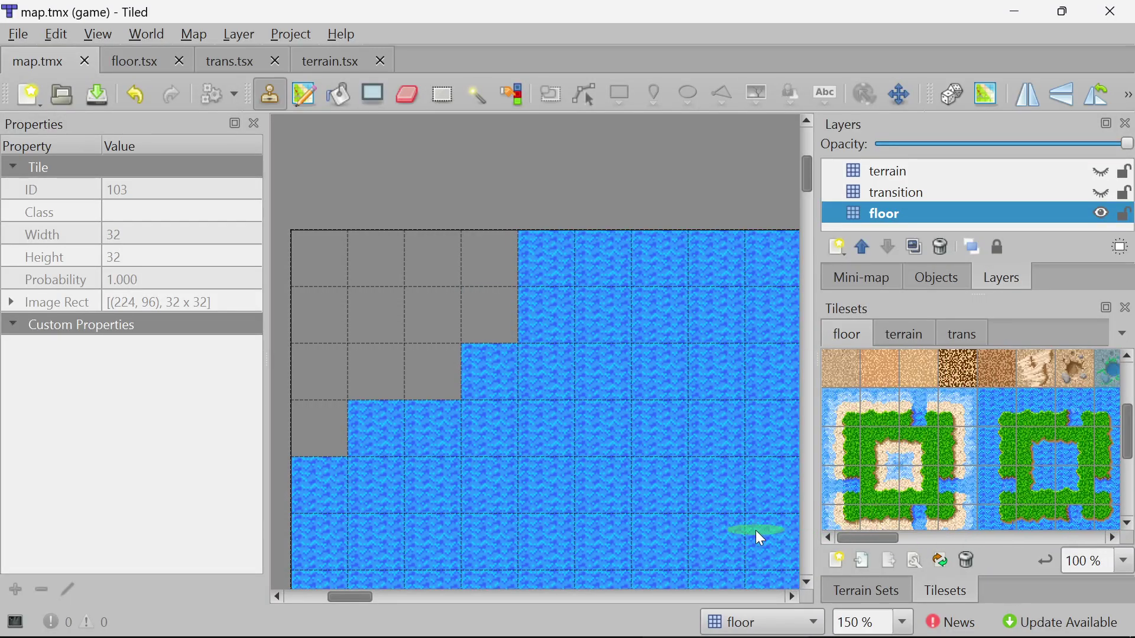
click(842, 367)
scroll(933, 479, up, 3)
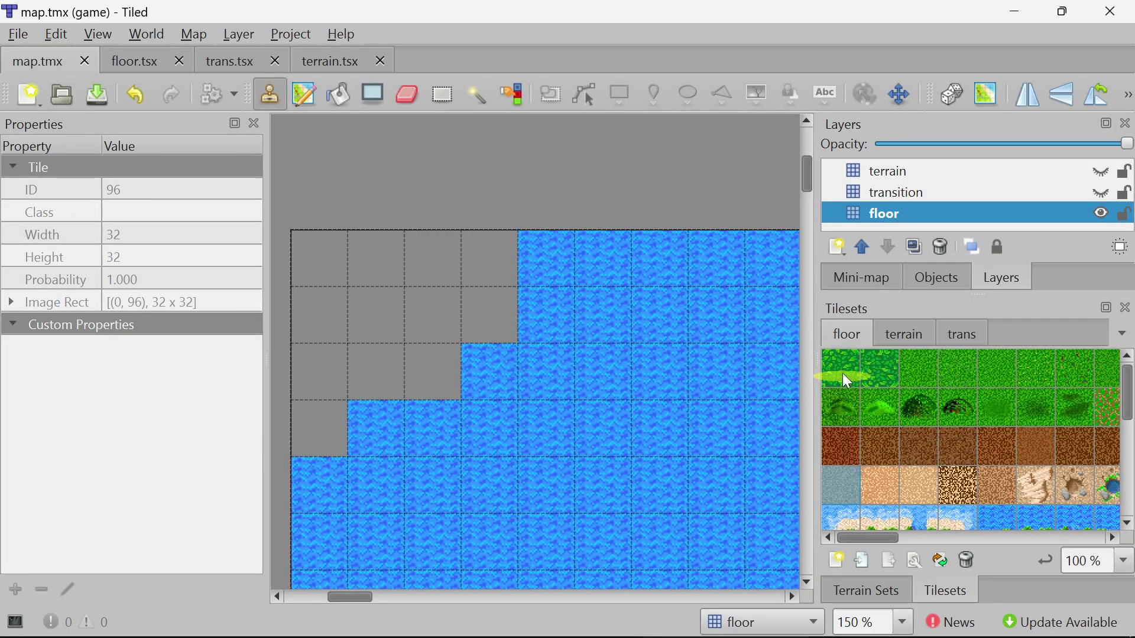
click(843, 367)
click(318, 259)
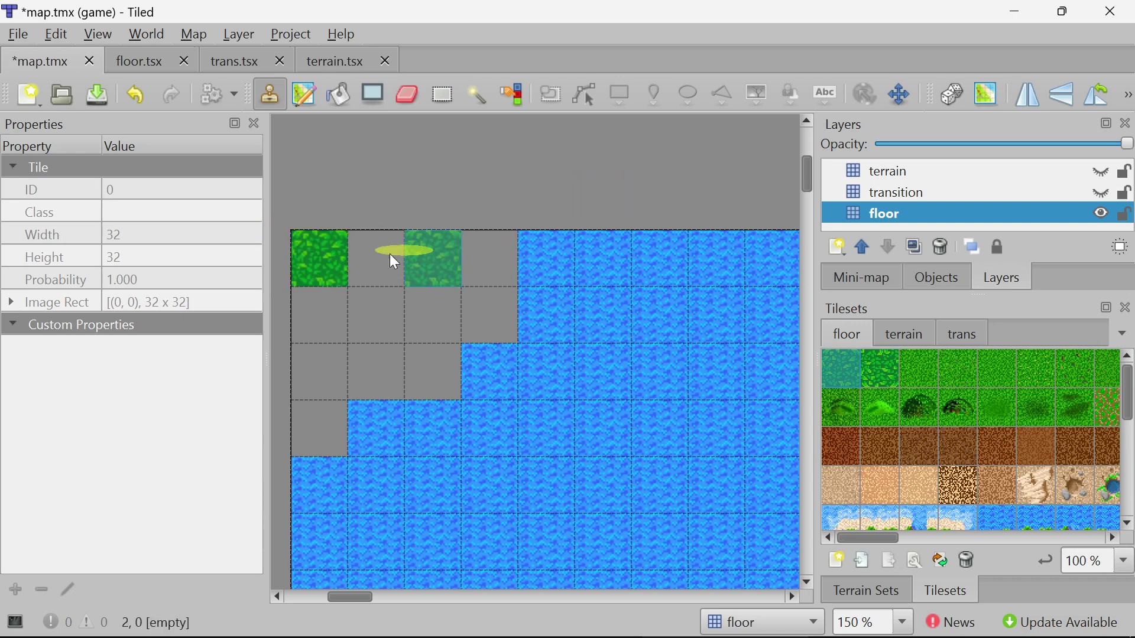
key(ctrl+s)
Reload map.tmx in Notepad++ and inspect the value stored for the newly stamped grass tile at the start of line 8
key(alt+Tab)
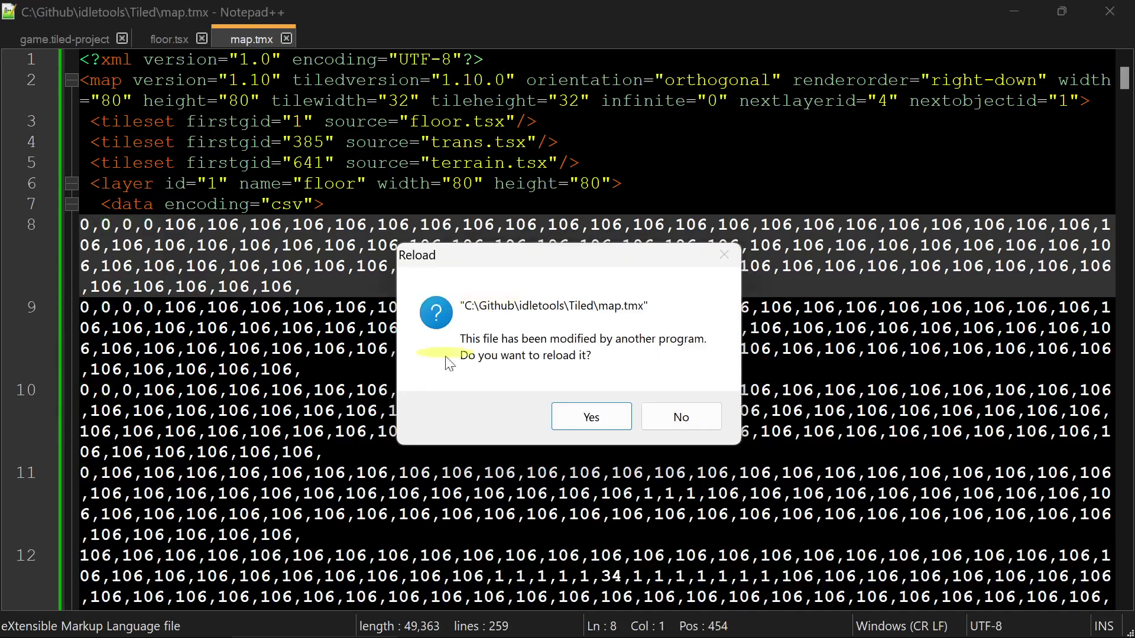
click(596, 412)
double_click(78, 226)
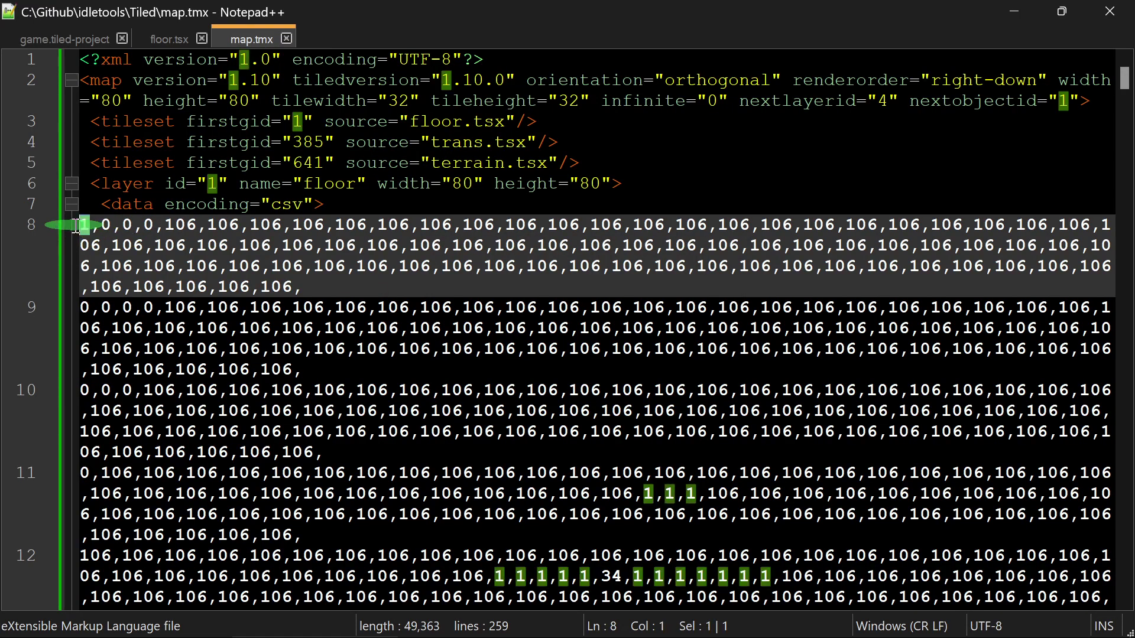
ctrl+scroll(115, 260, up, 4)
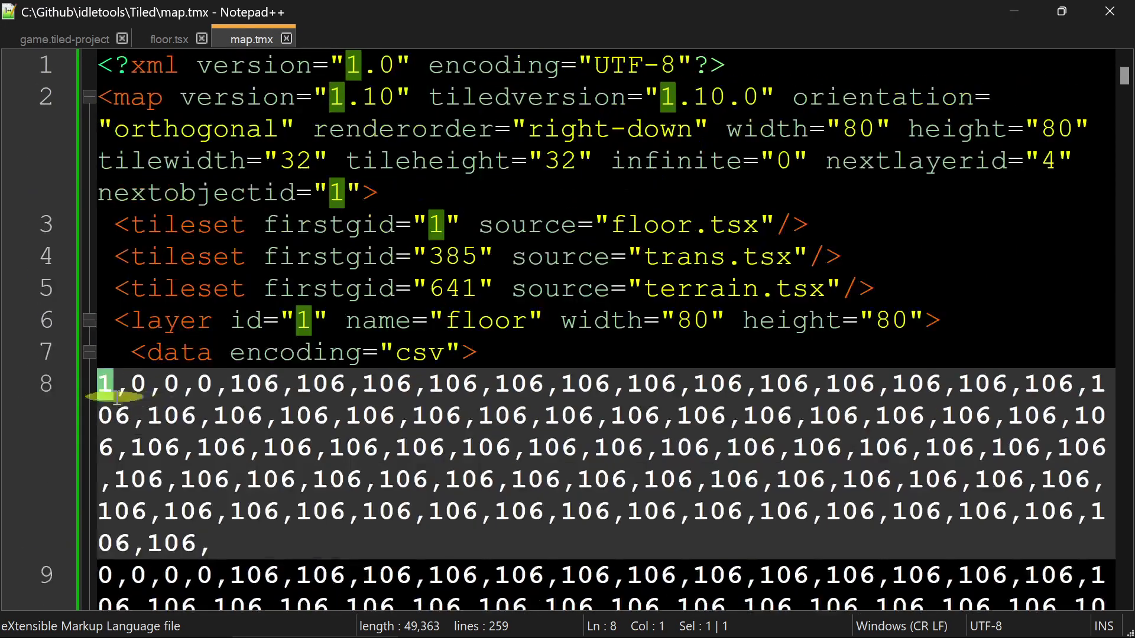
In Tiled, erase the grass tile from the map's upper-left cell and save the map
key(alt+Tab)
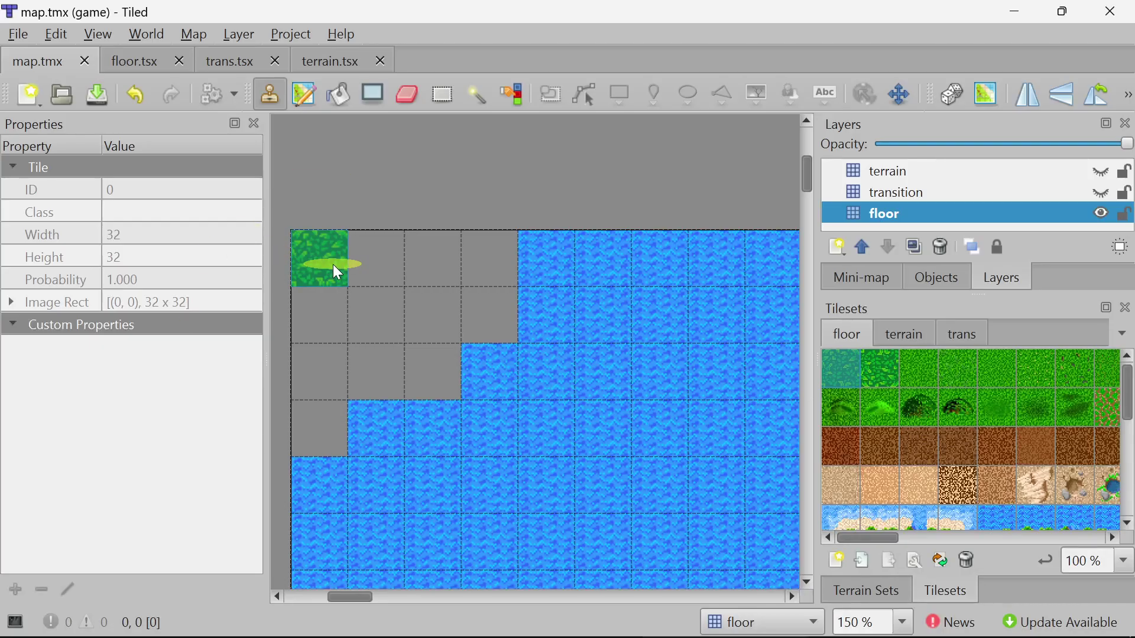
click(406, 96)
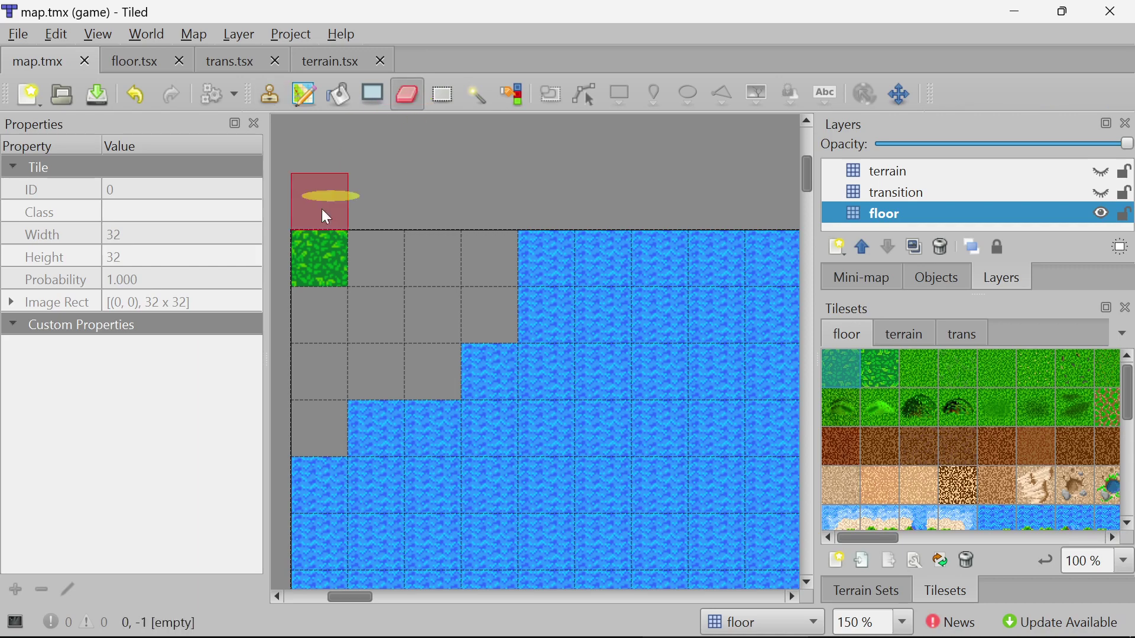
click(319, 260)
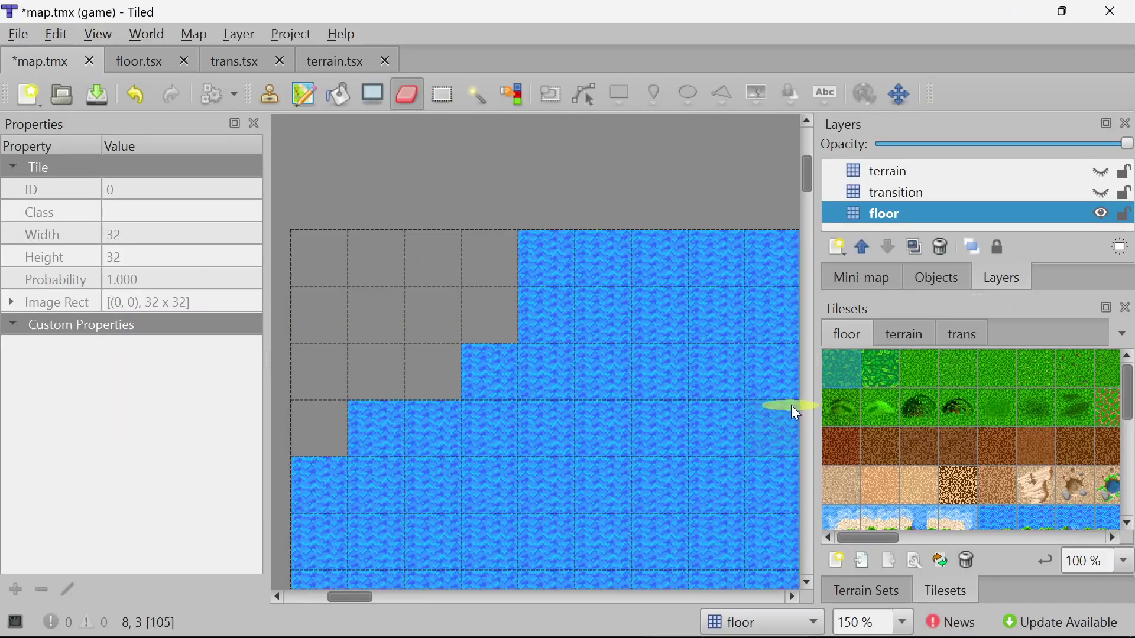
key(ctrl+s)
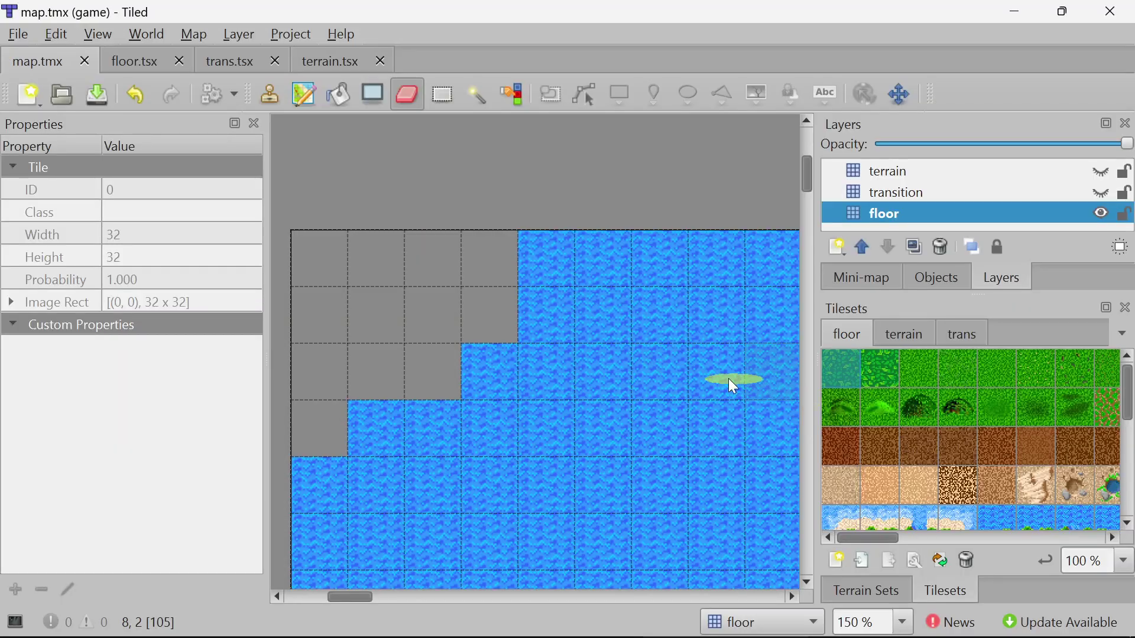
Reload map.tmx in Notepad++ and examine how the erased cells are stored in the floor layer's first rows
key(alt+Tab)
click(559, 414)
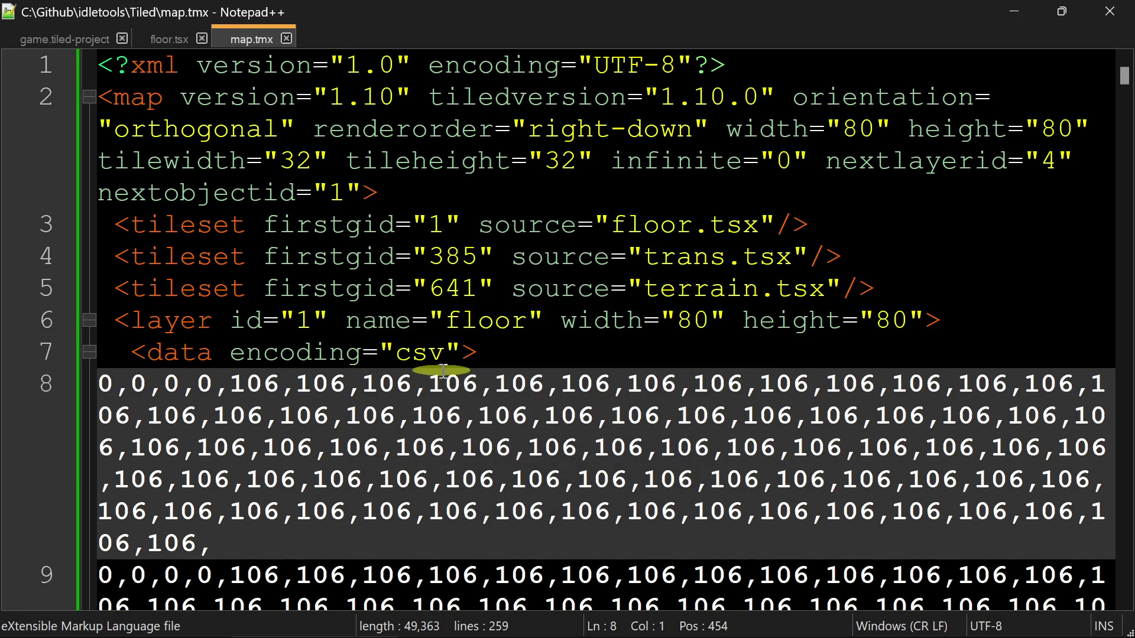
ctrl+scroll(481, 392, down, 1)
scroll(413, 393, down, 2)
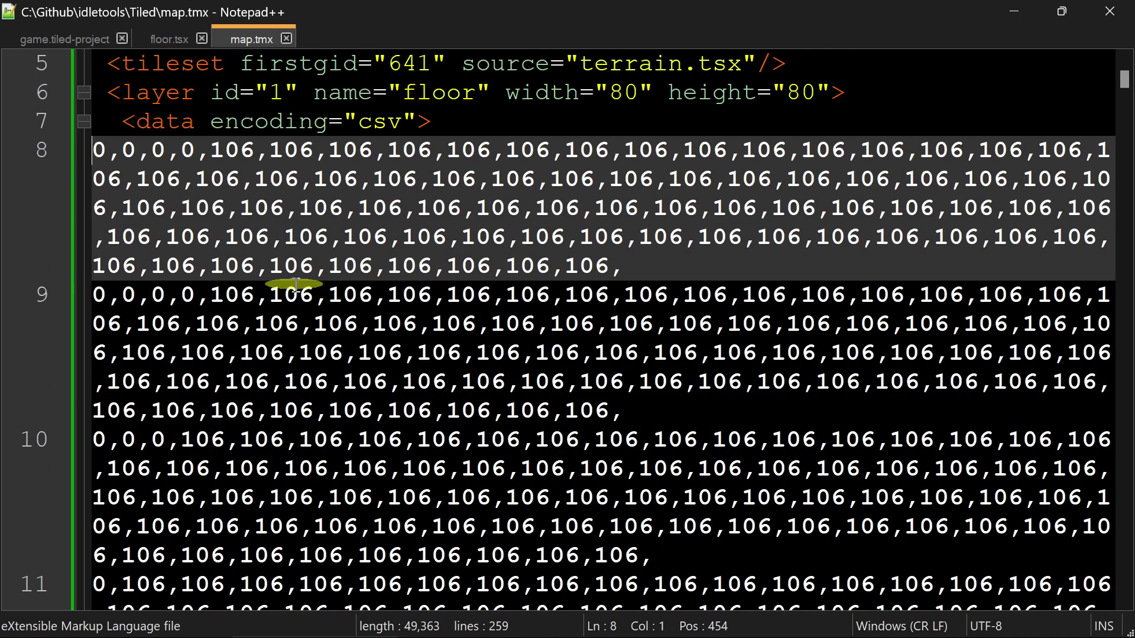
scroll(296, 283, up, 1)
ctrl+scroll(297, 284, down, 1)
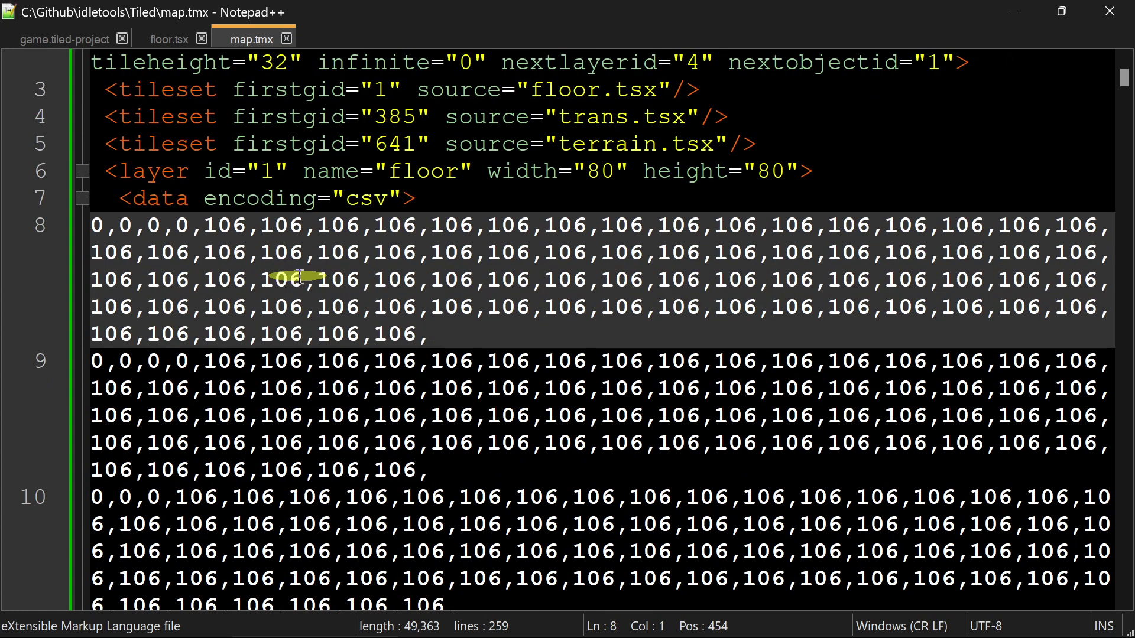
In Tiled, refill the map's erased upper-left cells with the floor tileset's first grass tile, ID 0, and save the map
scroll(301, 270, up, 1)
ctrl+scroll(300, 269, down, 1)
key(alt+Tab)
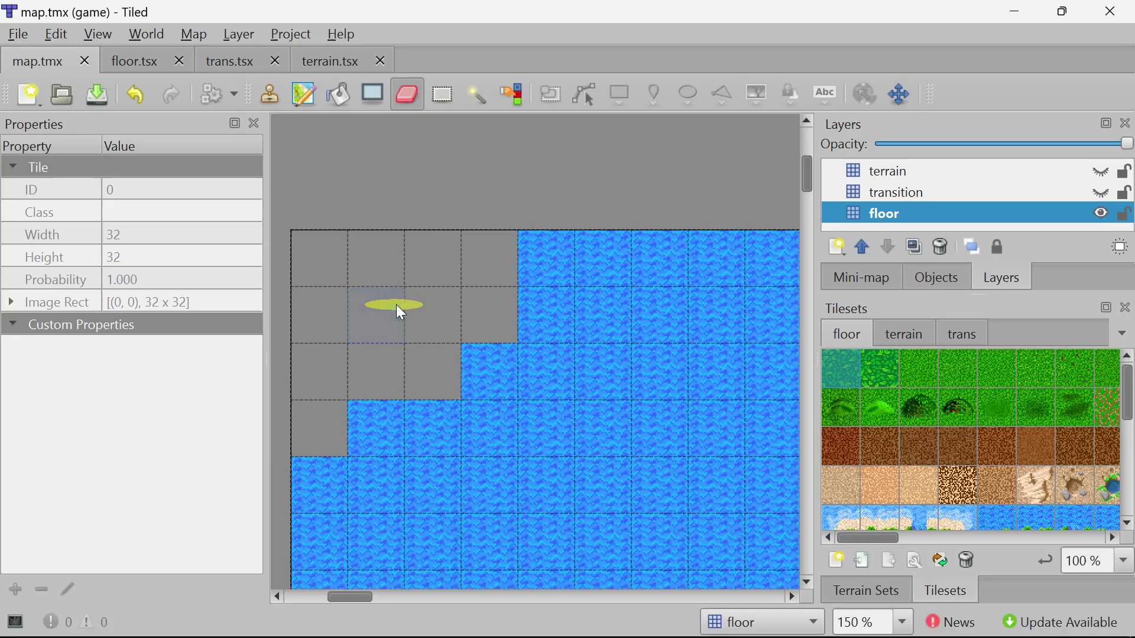
click(849, 373)
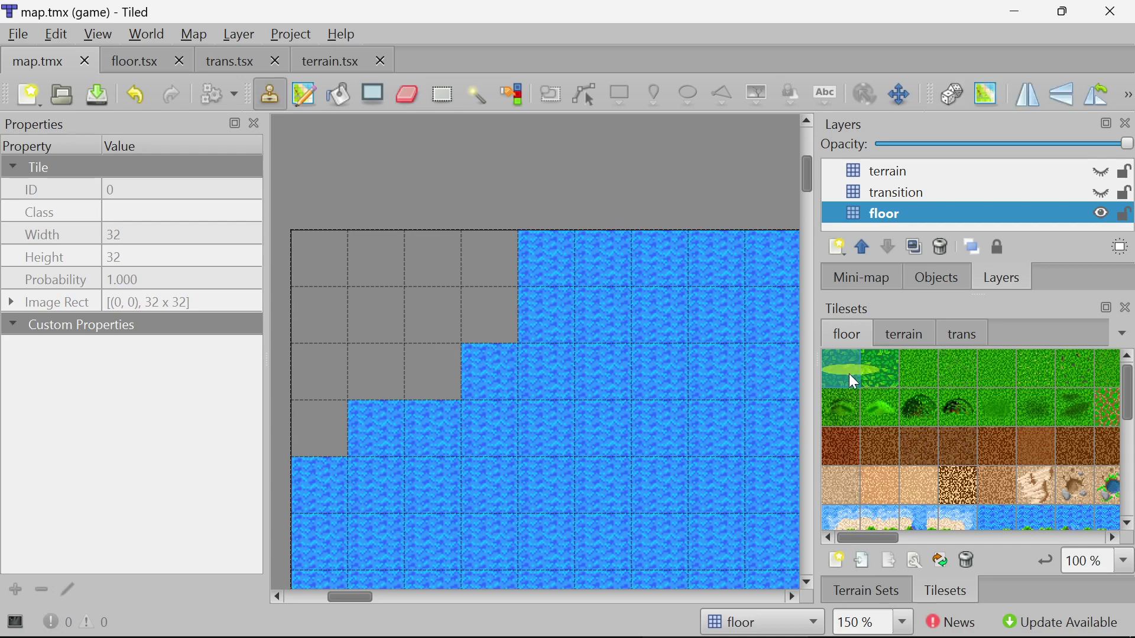
mouse_move(319, 258)
mouse_down()
mouse_move(435, 255)
mouse_move(488, 256)
mouse_move(491, 270)
mouse_move(440, 305)
mouse_move(285, 321)
mouse_move(289, 402)
mouse_move(409, 357)
mouse_move(307, 385)
mouse_up()
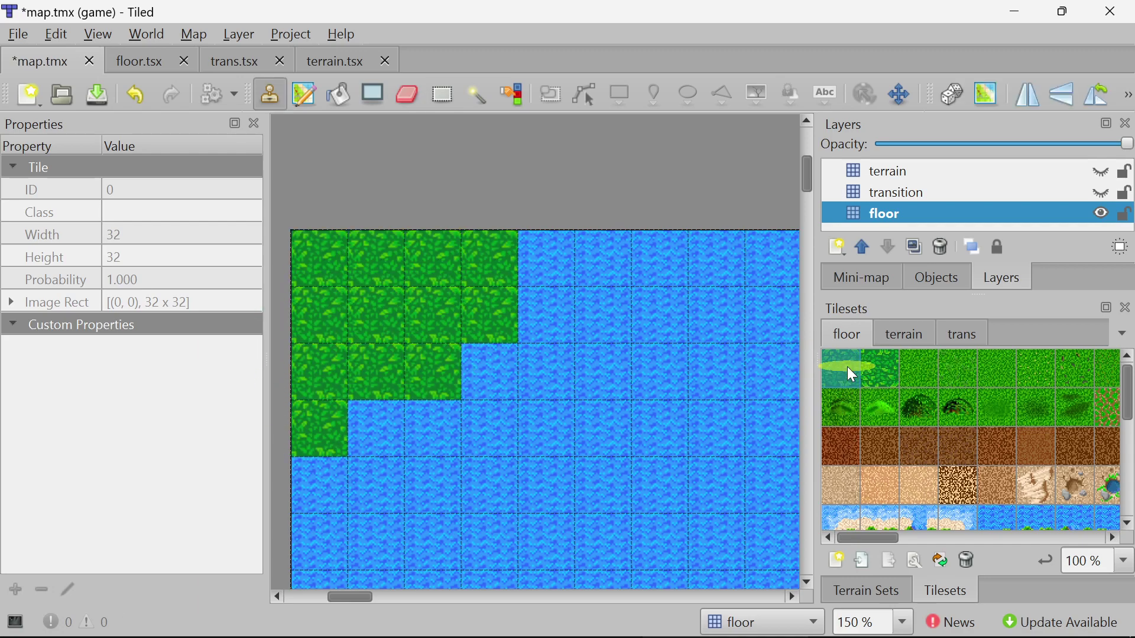
key(ctrl+s)
Reload map.tmx in Notepad++ and highlight the values of the refilled cells at the start of line 8
key(alt+Tab)
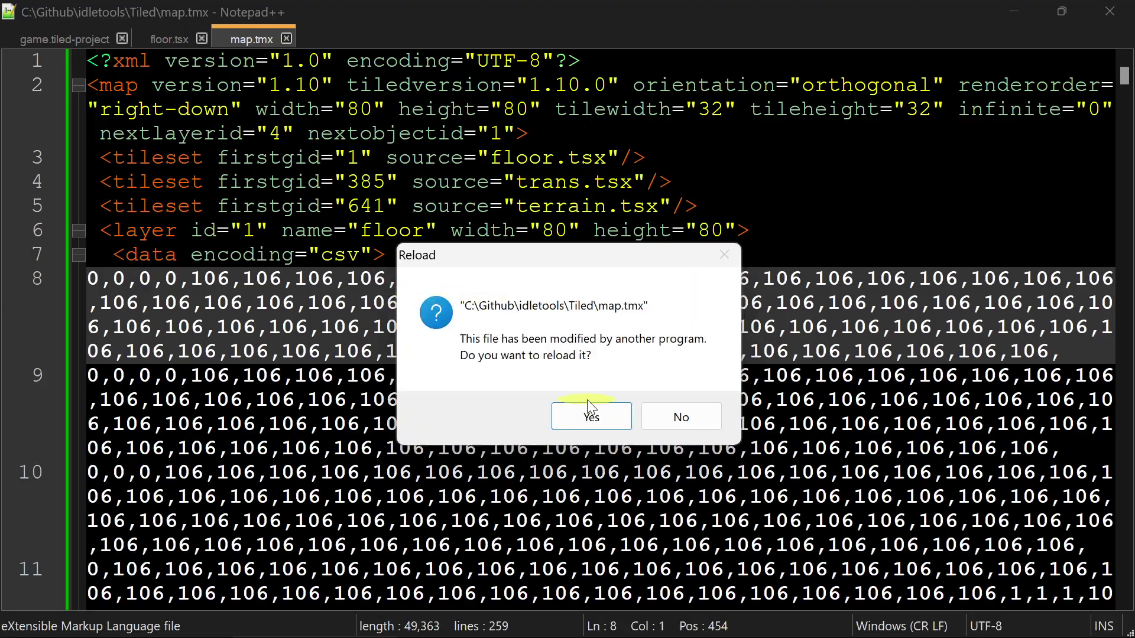
click(593, 412)
drag(89, 279, 204, 283)
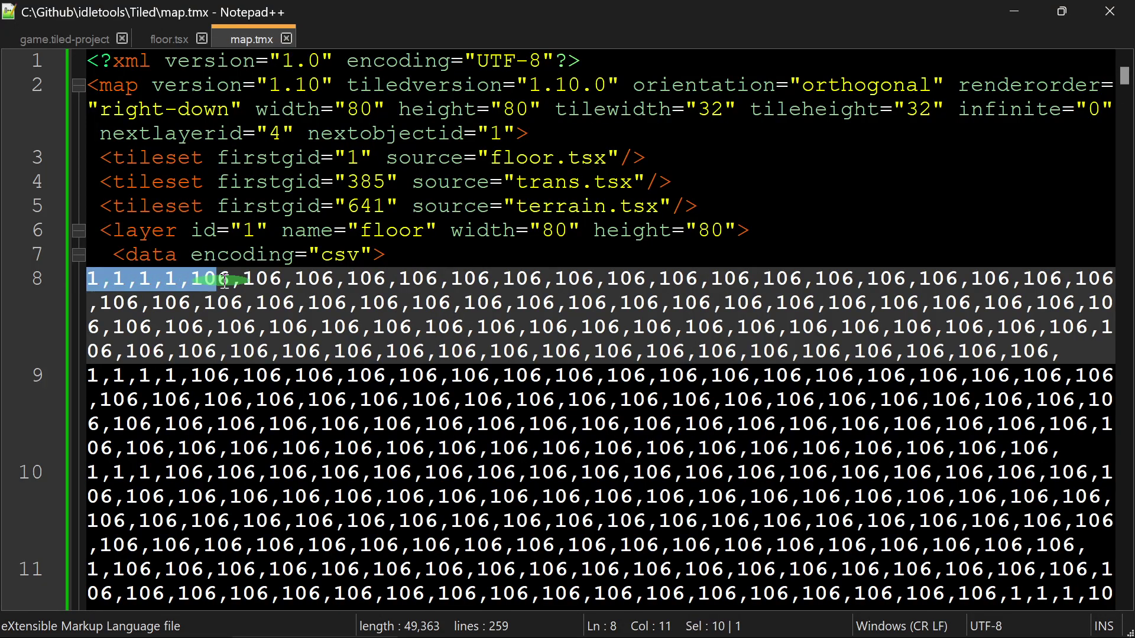
click(364, 352)
Examine the floor layer's complete CSV grid in map.tmx and how its numbers outline the map's shape
ctrl+scroll(364, 354, down, 3)
ctrl+scroll(363, 354, down, 6)
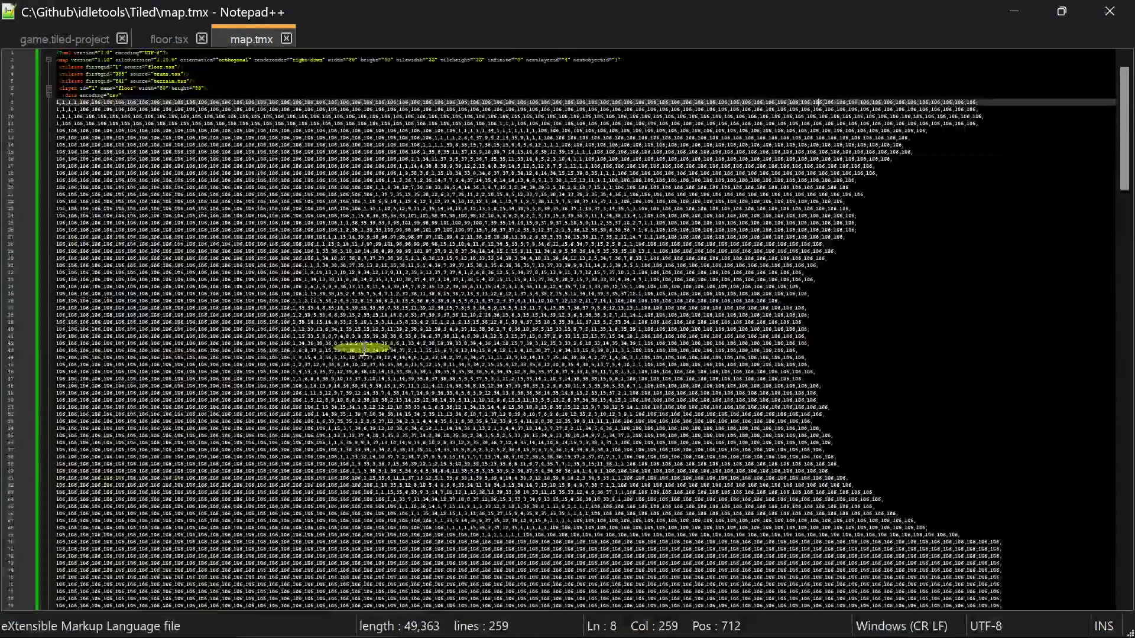
ctrl+scroll(363, 352, up, 3)
ctrl+scroll(584, 335, down, 3)
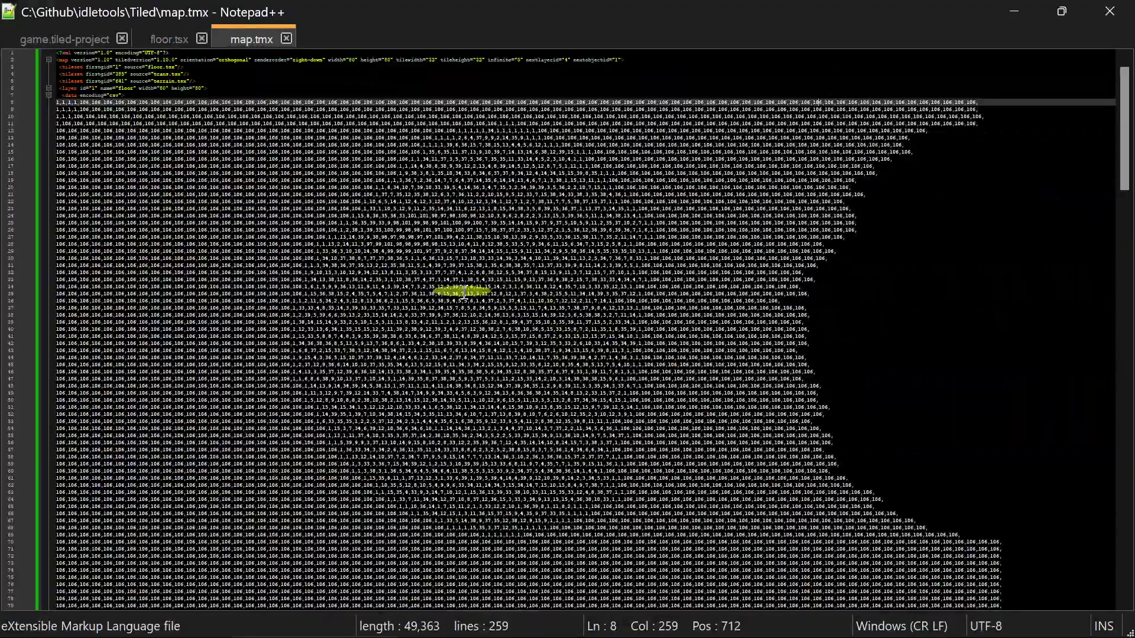
ctrl+scroll(464, 292, down, 1)
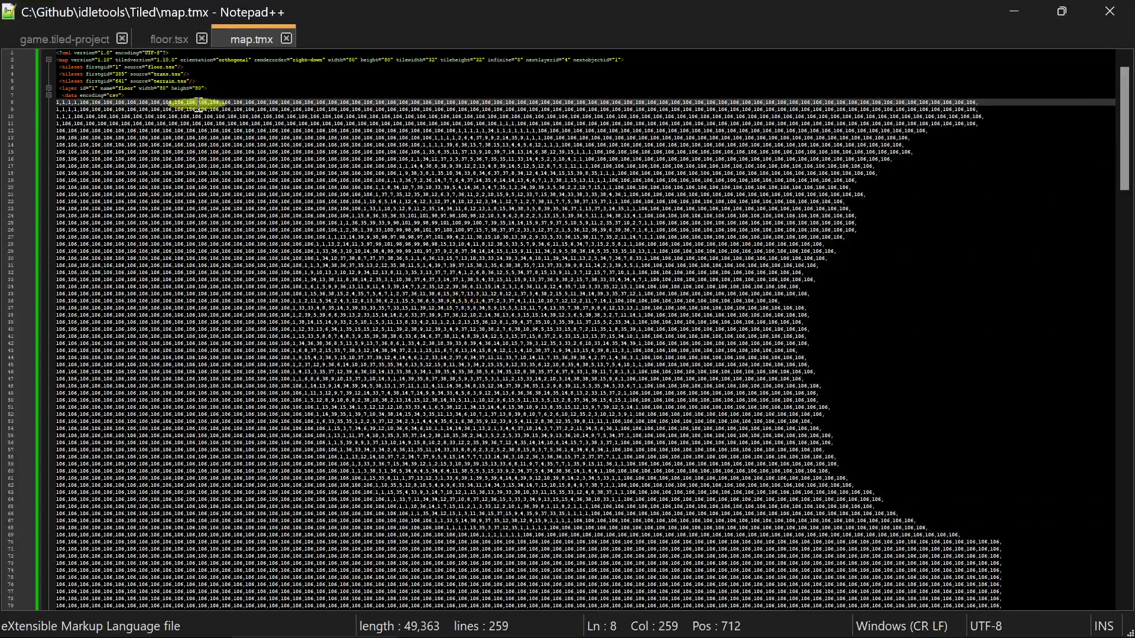
ctrl+scroll(195, 106, up, 1)
Highlight the id attribute in the floor layer's opening tag on line 6 and review the rows below it
key(alt)
click(157, 110)
ctrl+scroll(180, 178, up, 6)
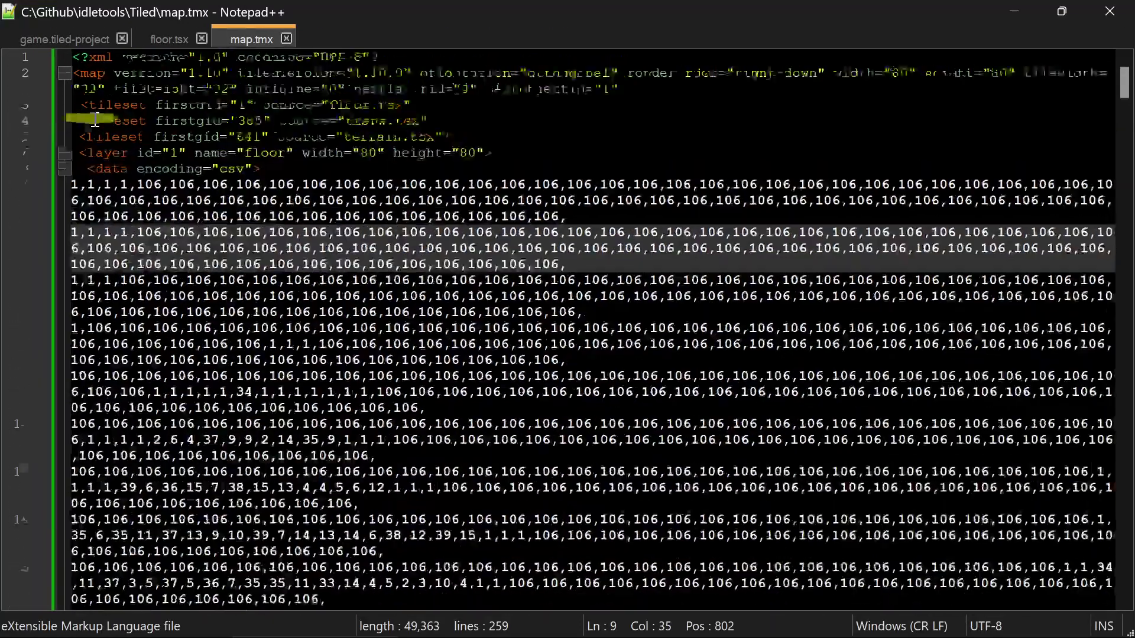
ctrl+scroll(180, 178, up, 2)
drag(121, 225, 284, 224)
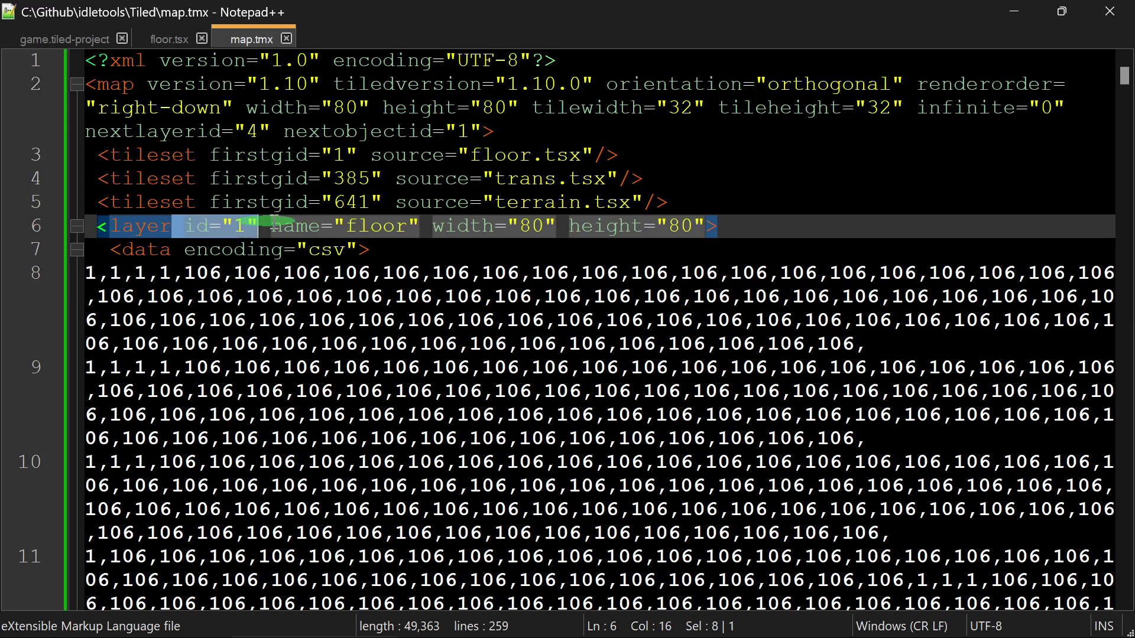
click(369, 296)
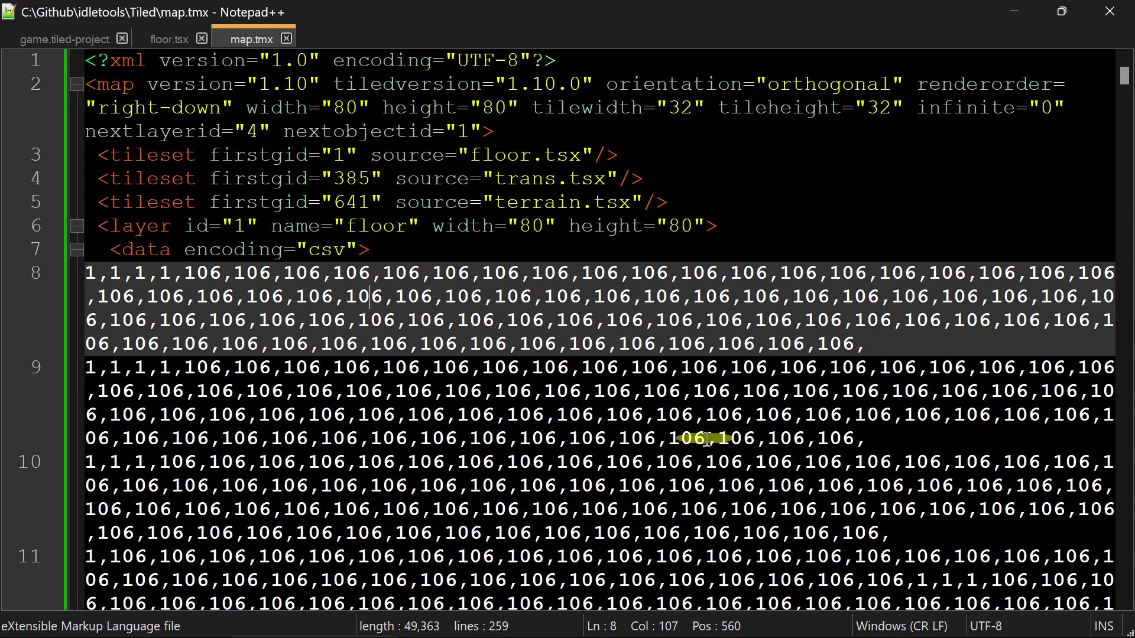
ctrl+scroll(699, 370, down, 3)
In Tiled, select a plain grass tile and two dirt tiles in the floor tileset to compare their IDs
key(alt+Tab)
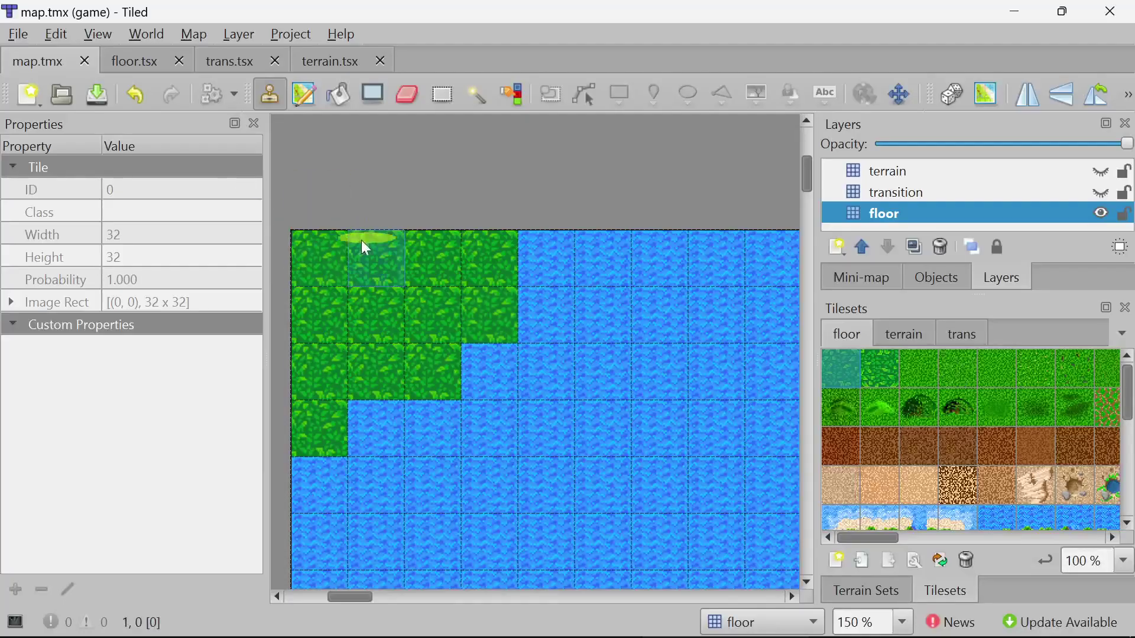
click(920, 378)
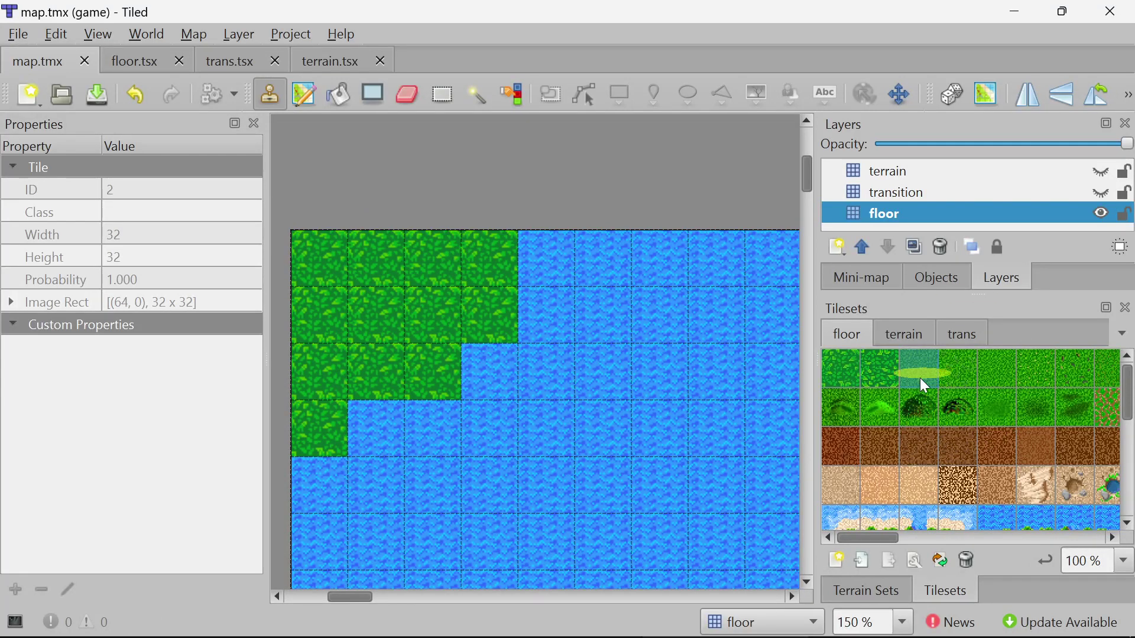
click(1040, 452)
click(959, 440)
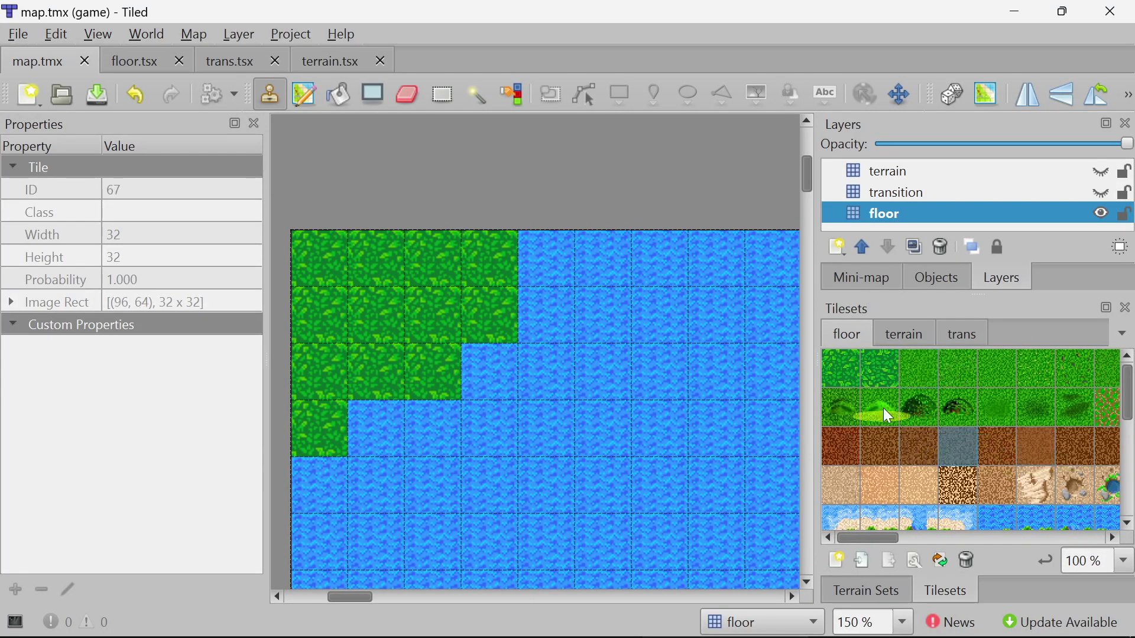
Switch to map.tmx in Notepad++ and locate where the floor layer's data ends and the transition layer begins
key(alt+Tab)
ctrl+scroll(405, 390, down, 3)
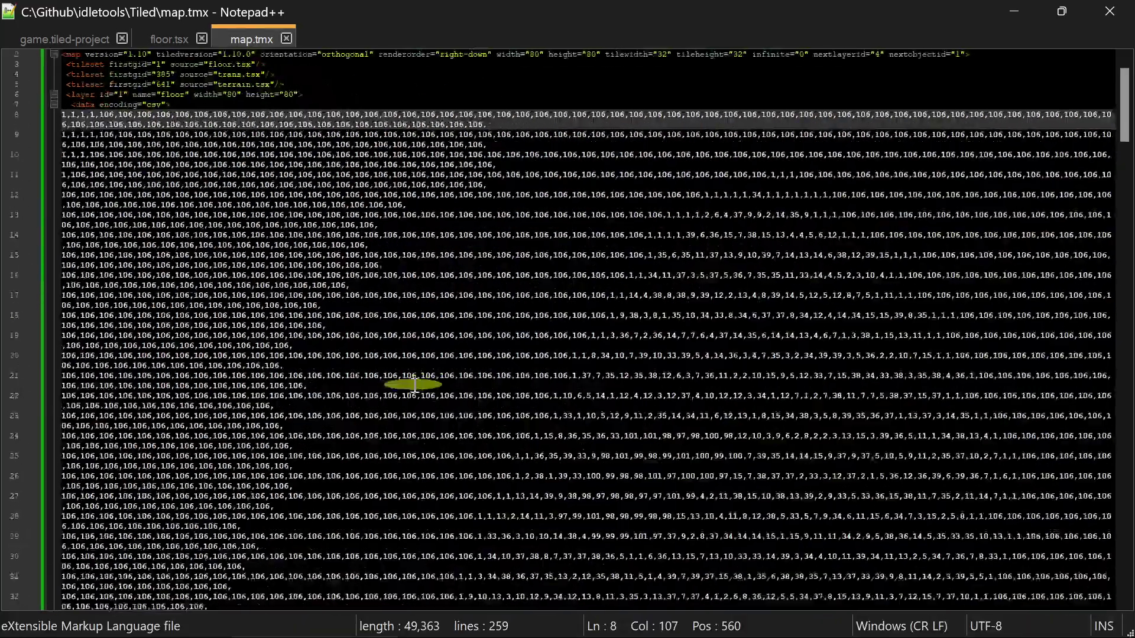
ctrl+scroll(256, 430, down, 5)
scroll(220, 423, down, 2)
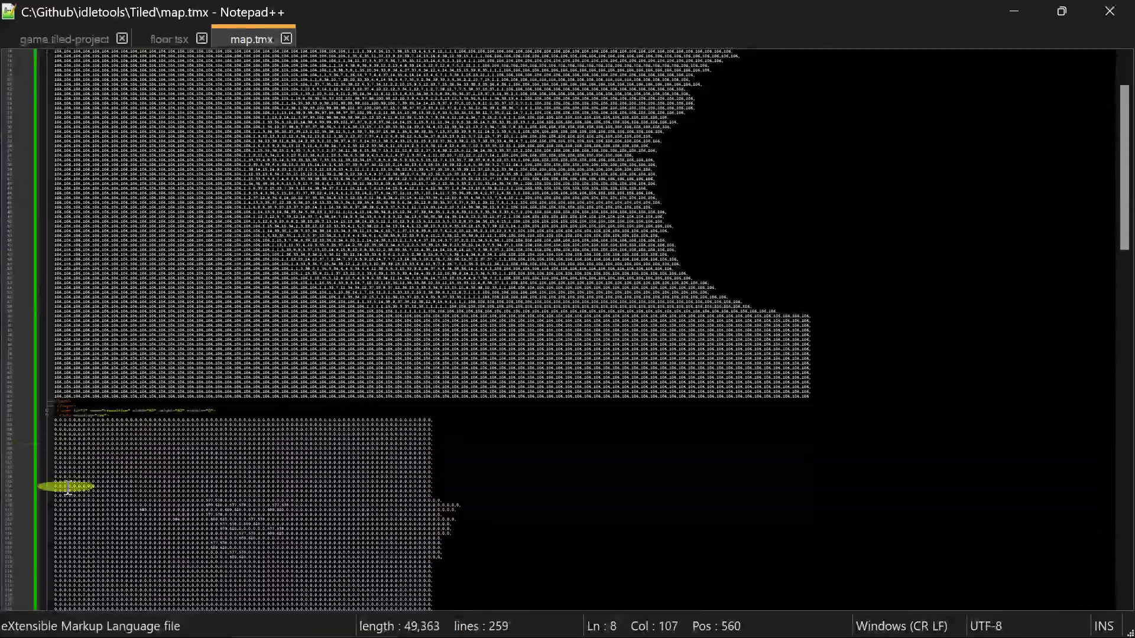
ctrl+scroll(68, 485, up, 2)
ctrl+scroll(66, 475, up, 4)
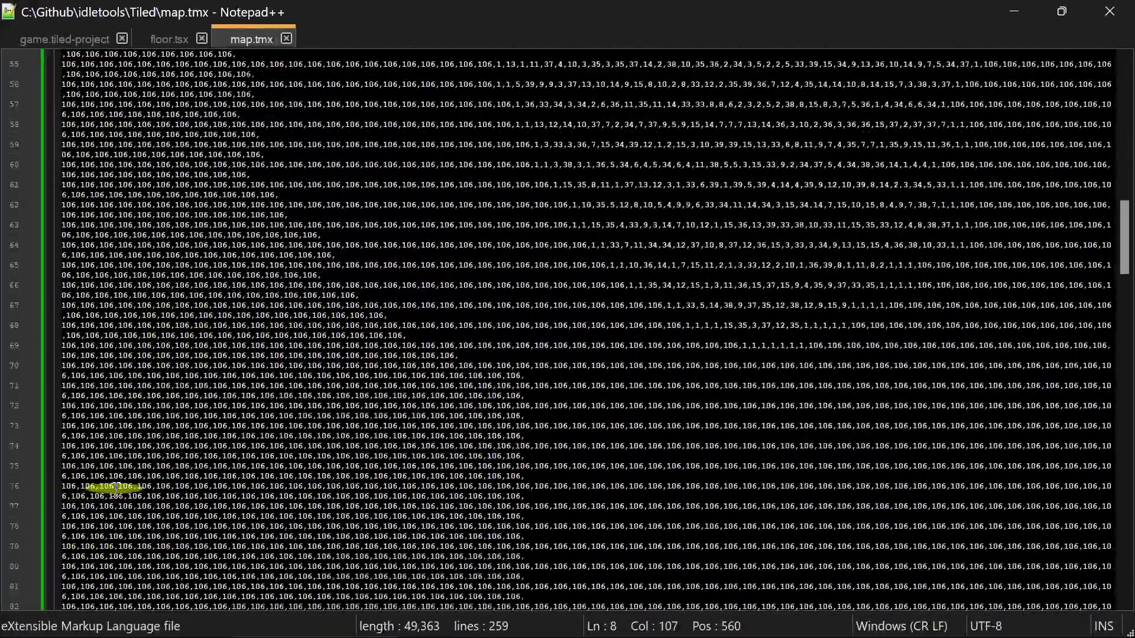
ctrl+scroll(114, 476, up, 3)
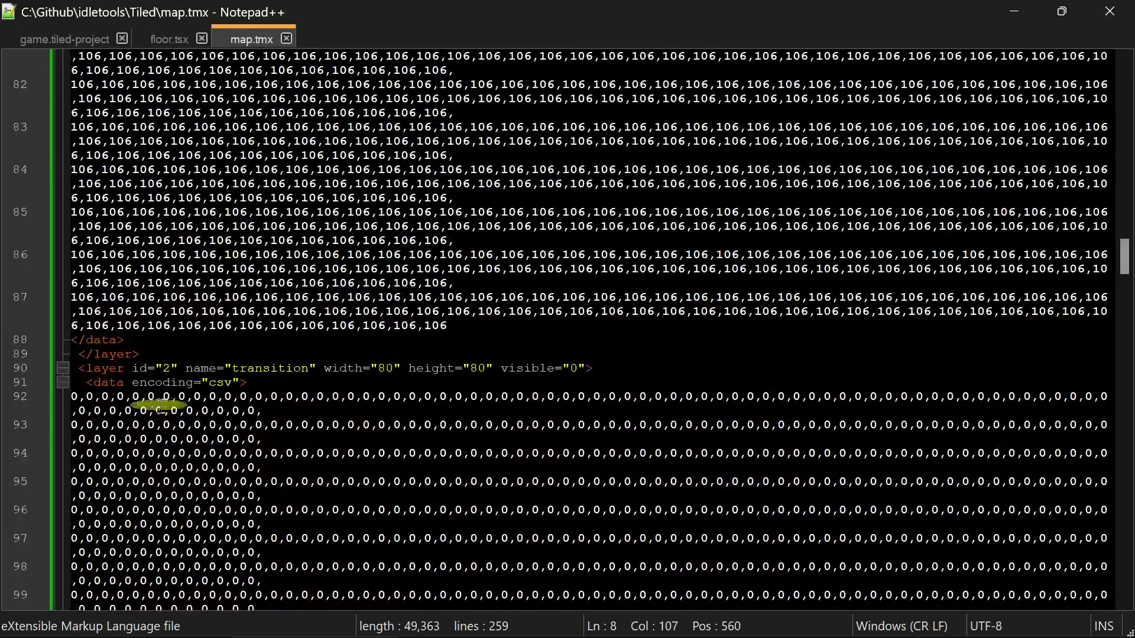
Highlight the transition layer's id and name on line 90, plus part of its first CSV rows
ctrl+scroll(151, 374, up, 1)
click(177, 409)
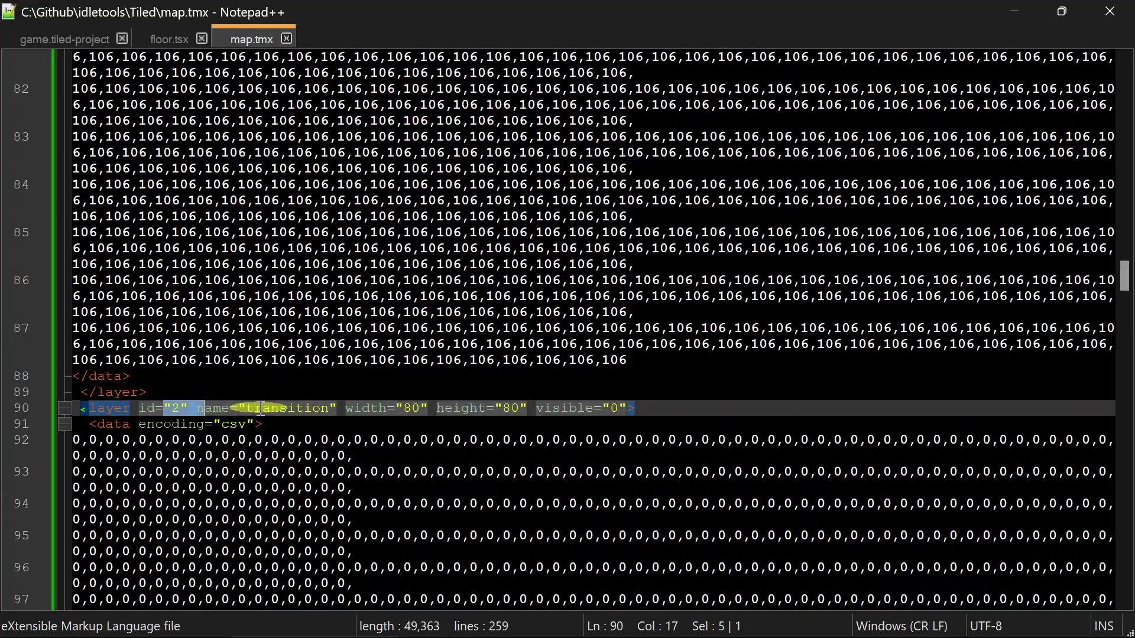
click(248, 409)
double_click(284, 409)
scroll(319, 437, down, 4)
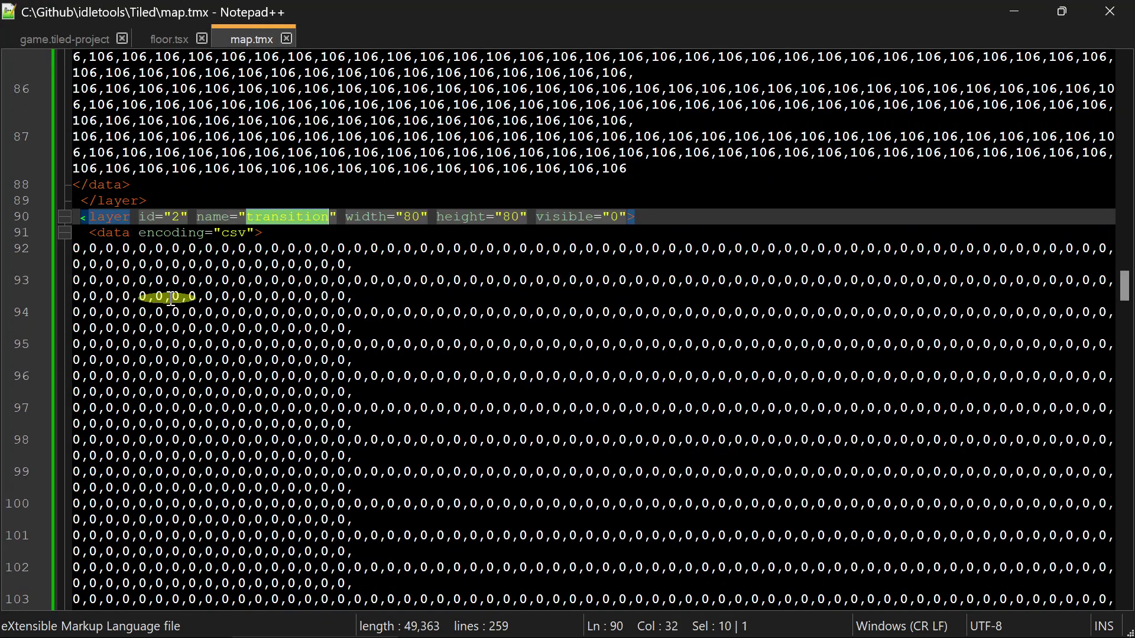
drag(172, 280, 313, 392)
In Tiled, show the transition layer, hide the floor layer, and make transition the active layer
key(alt+Tab)
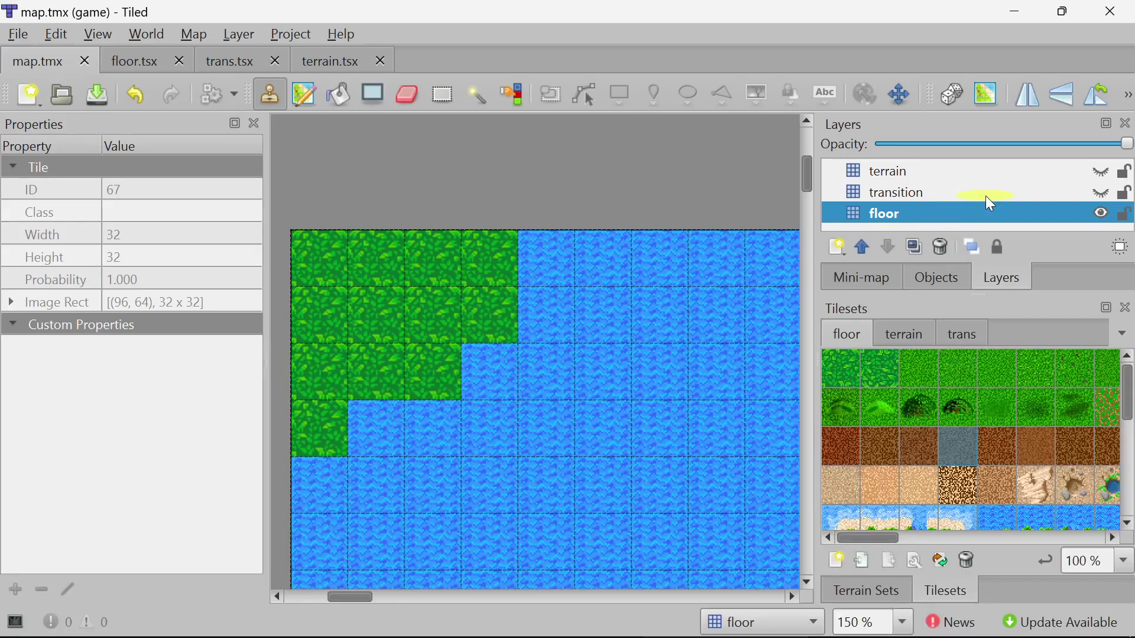
click(1092, 193)
click(1094, 213)
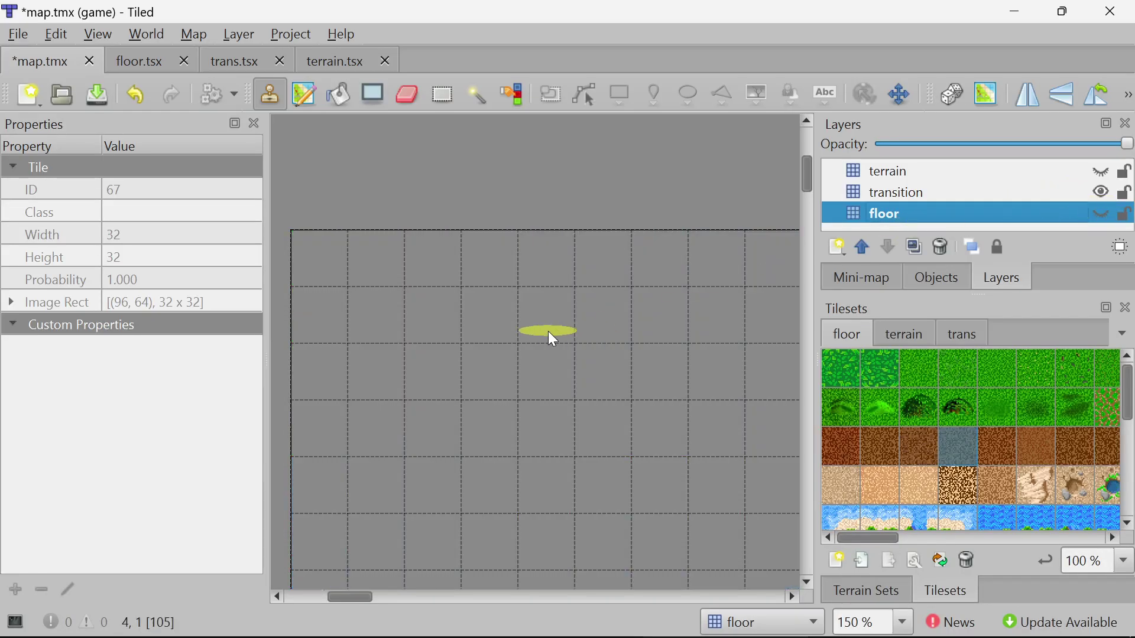
ctrl+scroll(547, 331, down, 7)
ctrl+scroll(548, 331, down, 2)
ctrl+scroll(555, 379, up, 3)
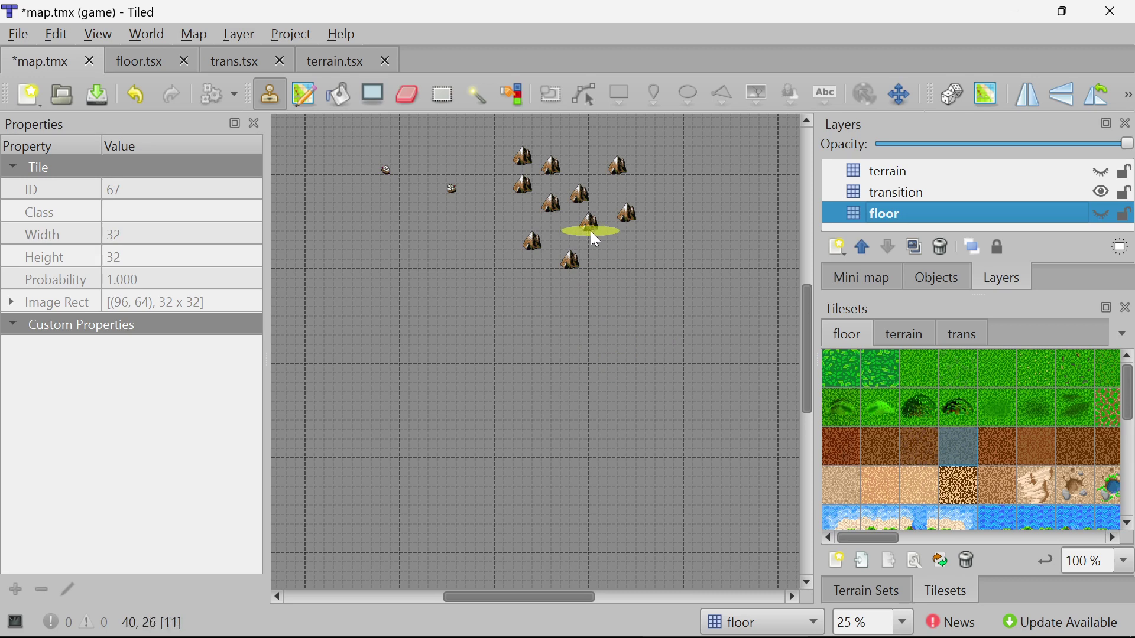
ctrl+scroll(608, 200, down, 1)
scroll(611, 196, up, 3)
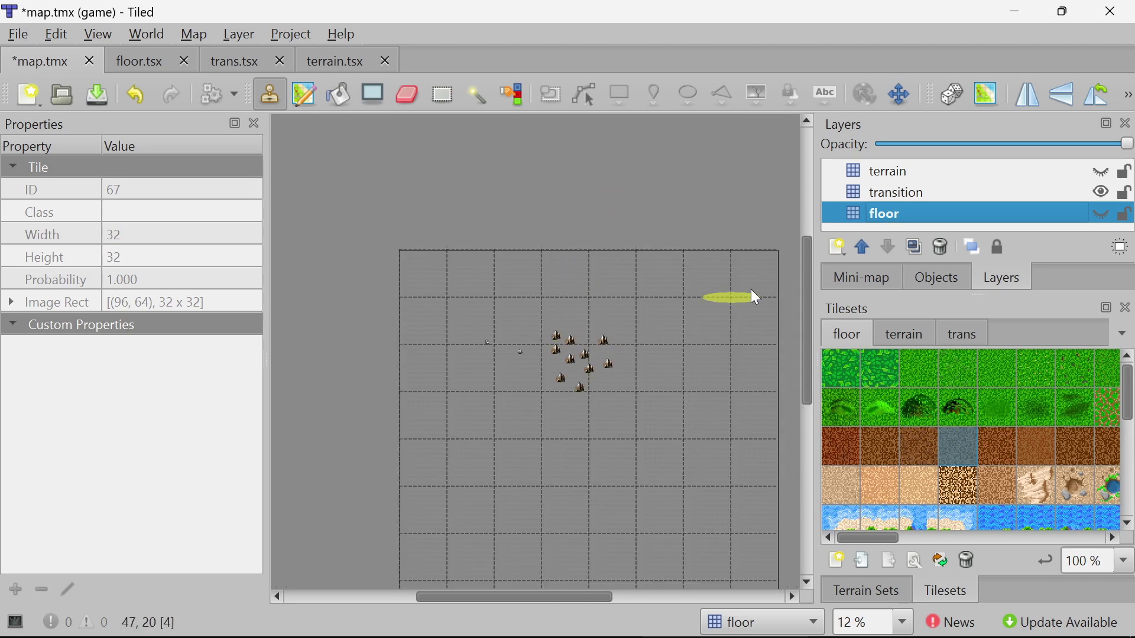
click(935, 192)
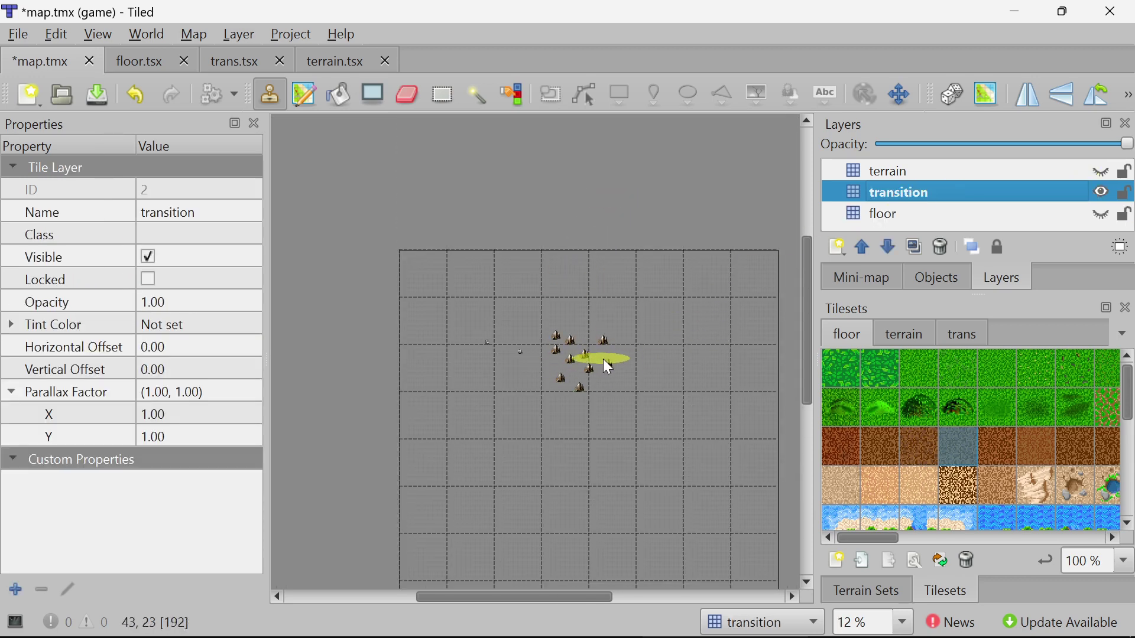
ctrl+scroll(608, 363, up, 1)
In Notepad++, examine the non-zero tile values in the transition layer's CSV, highlighting 577 on line 109
key(alt+Tab)
ctrl+scroll(531, 367, down, 3)
click(424, 338)
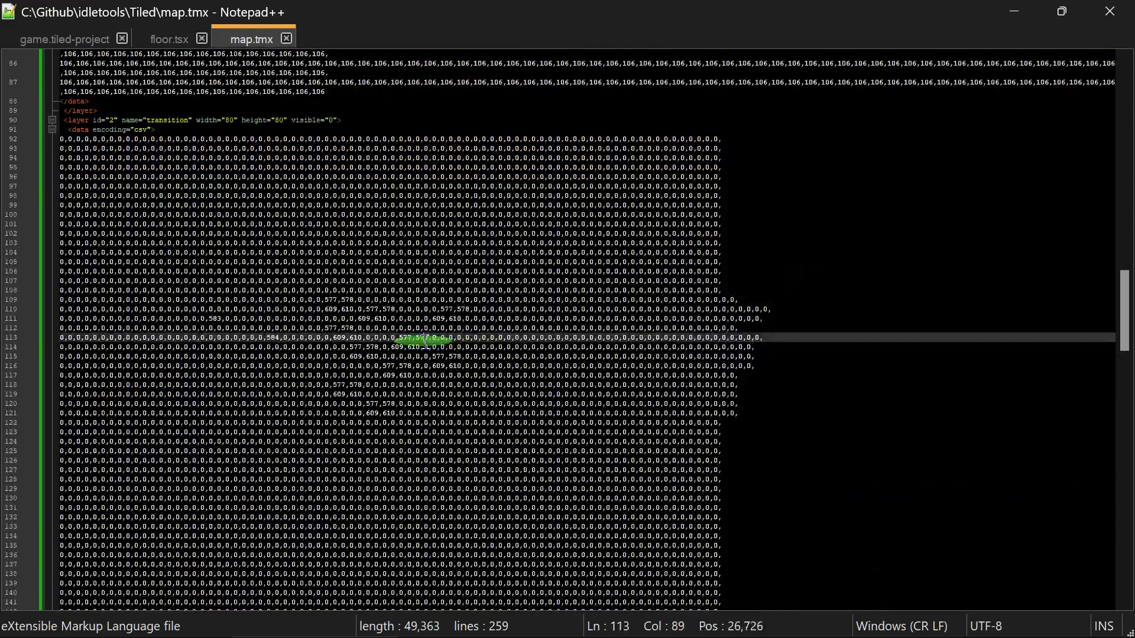
ctrl+scroll(366, 360, up, 3)
double_click(454, 346)
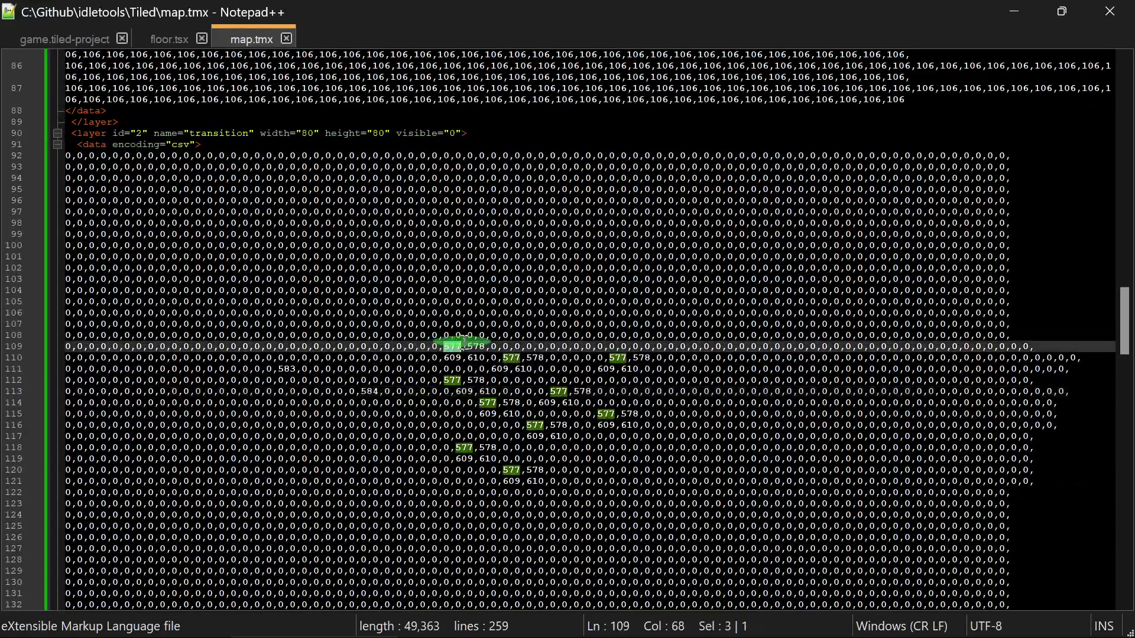
key(shift+Right)
ctrl+scroll(514, 418, down, 2)
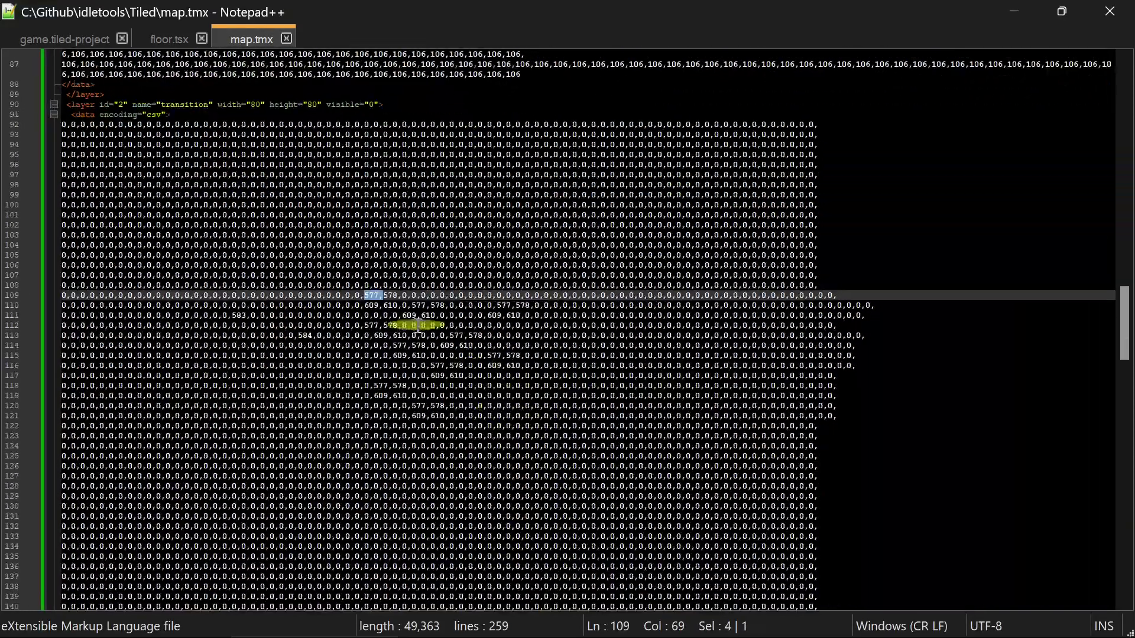
click(379, 296)
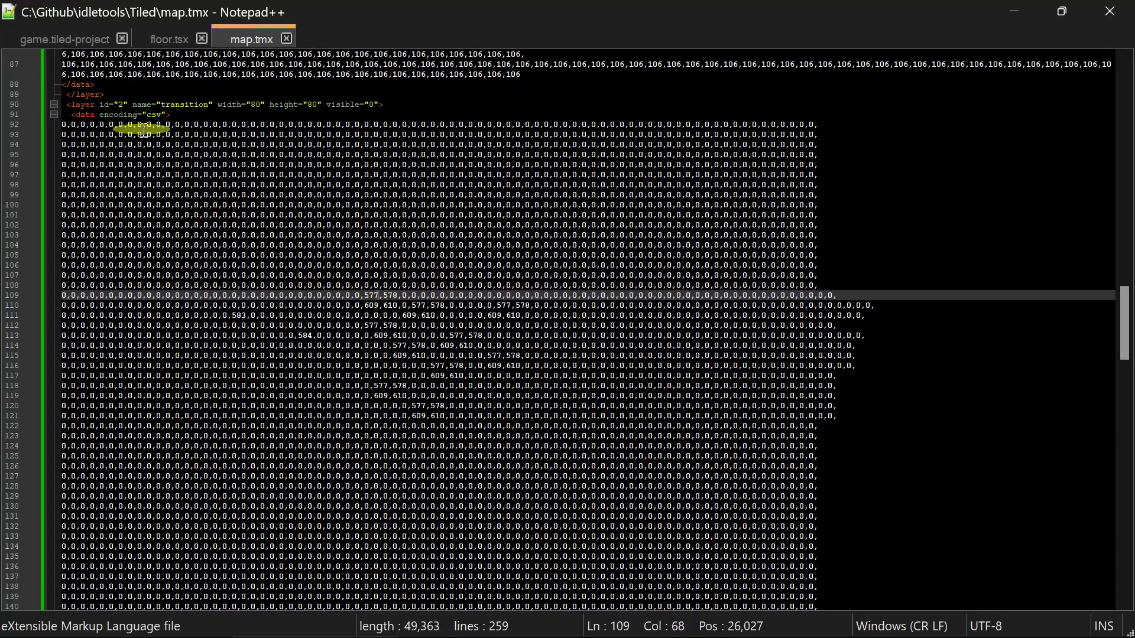
ctrl+scroll(140, 128, up, 3)
In Tiled, stamp the trans tileset's first water tile, ID 0, into the transition layer's upper-left cell
key(alt+Tab)
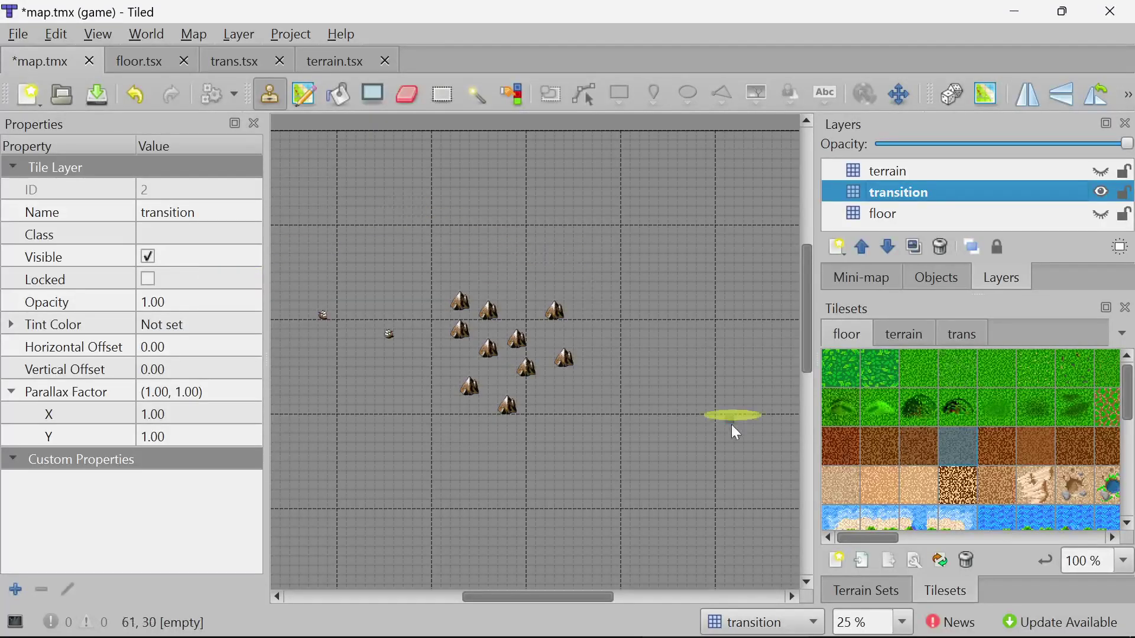
drag(538, 601, 352, 589)
scroll(755, 337, up, 3)
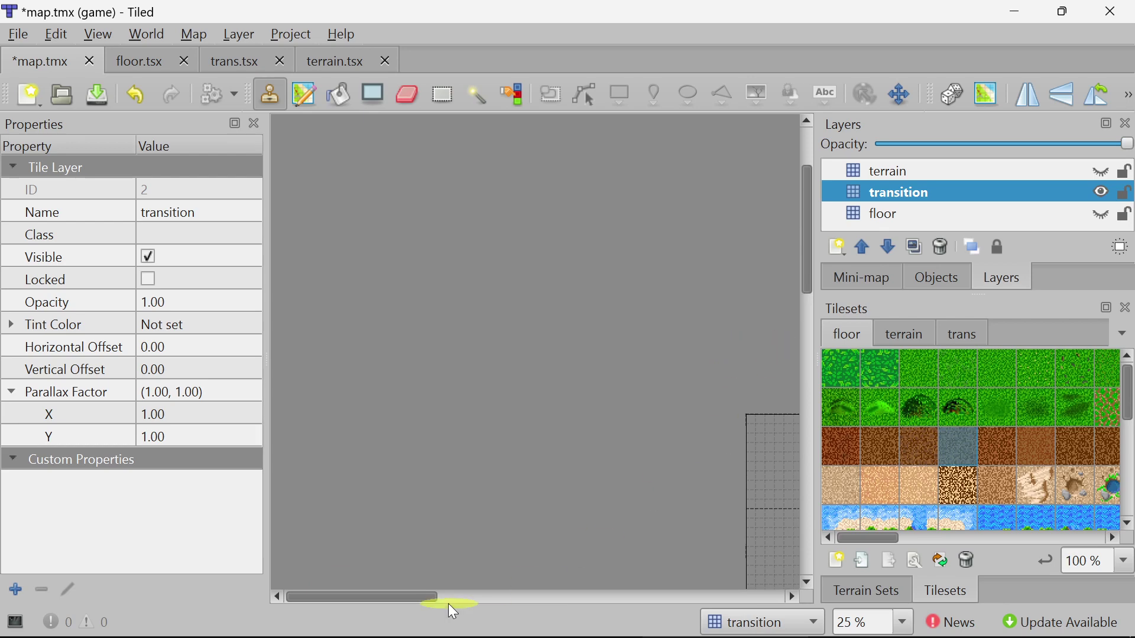
mouse_move(448, 604)
mouse_down()
mouse_move(411, 606)
mouse_move(456, 596)
mouse_up()
ctrl+scroll(536, 534, up, 3)
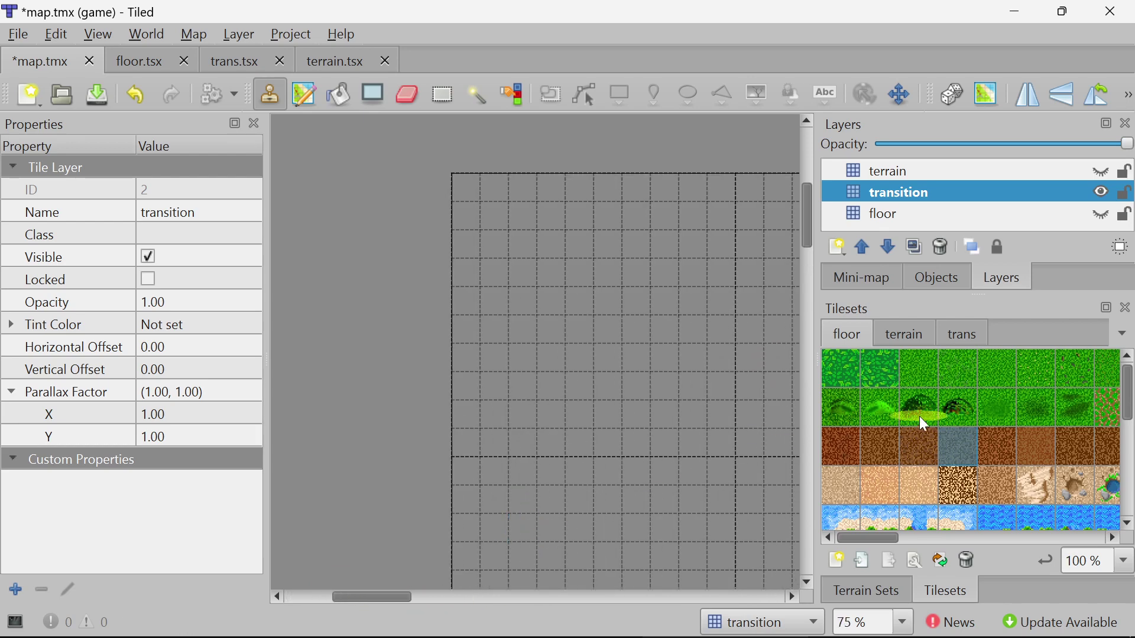
click(900, 333)
click(964, 336)
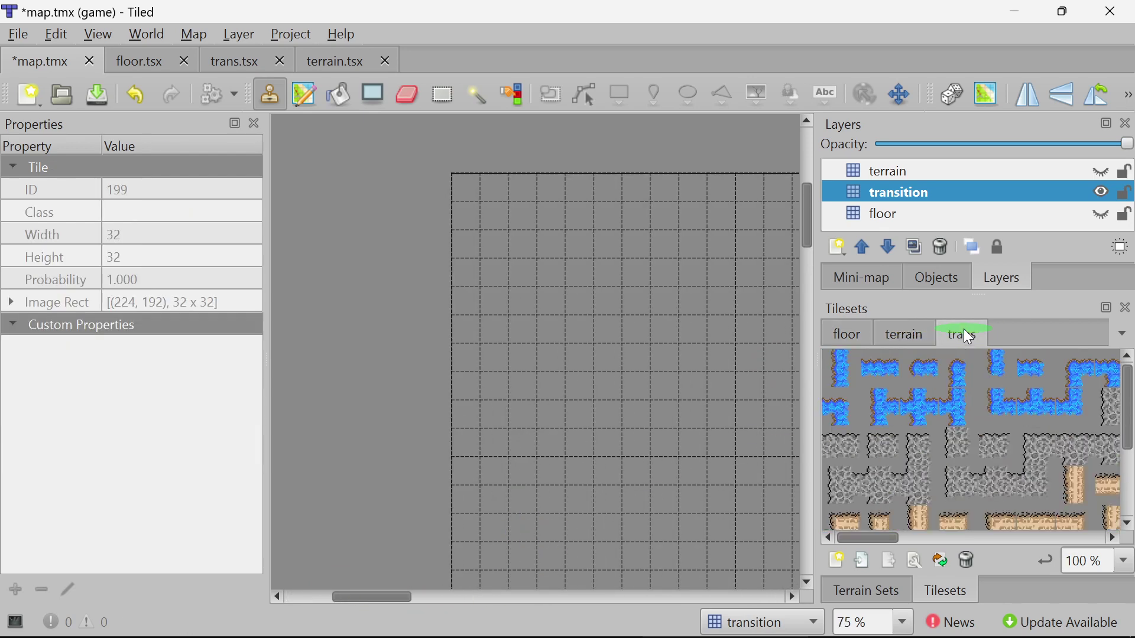
click(884, 368)
click(840, 342)
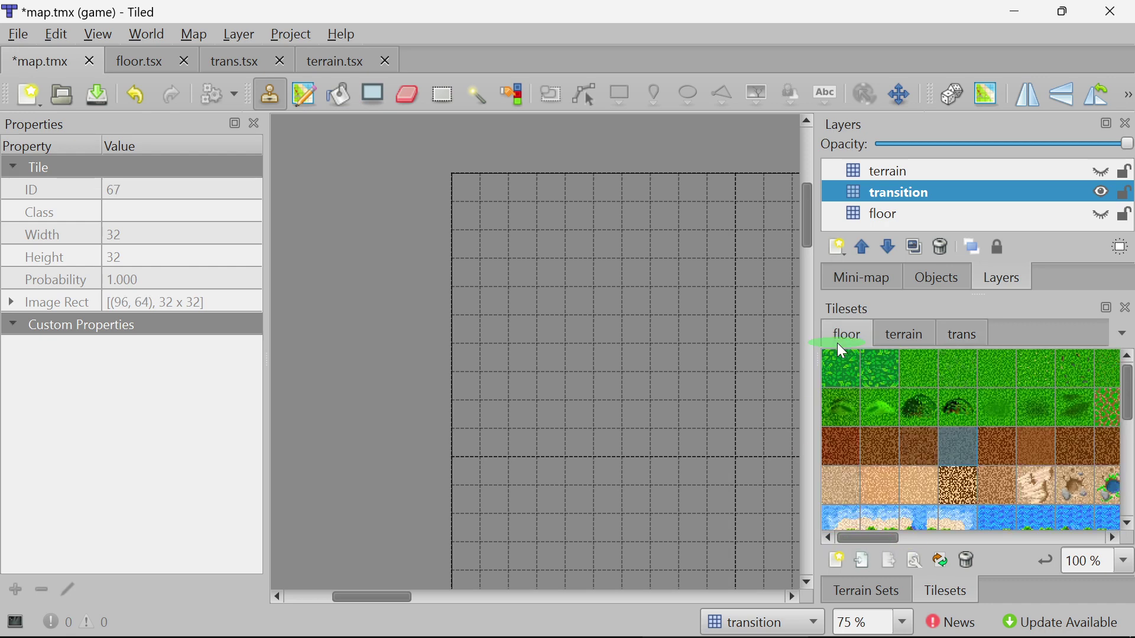
click(972, 334)
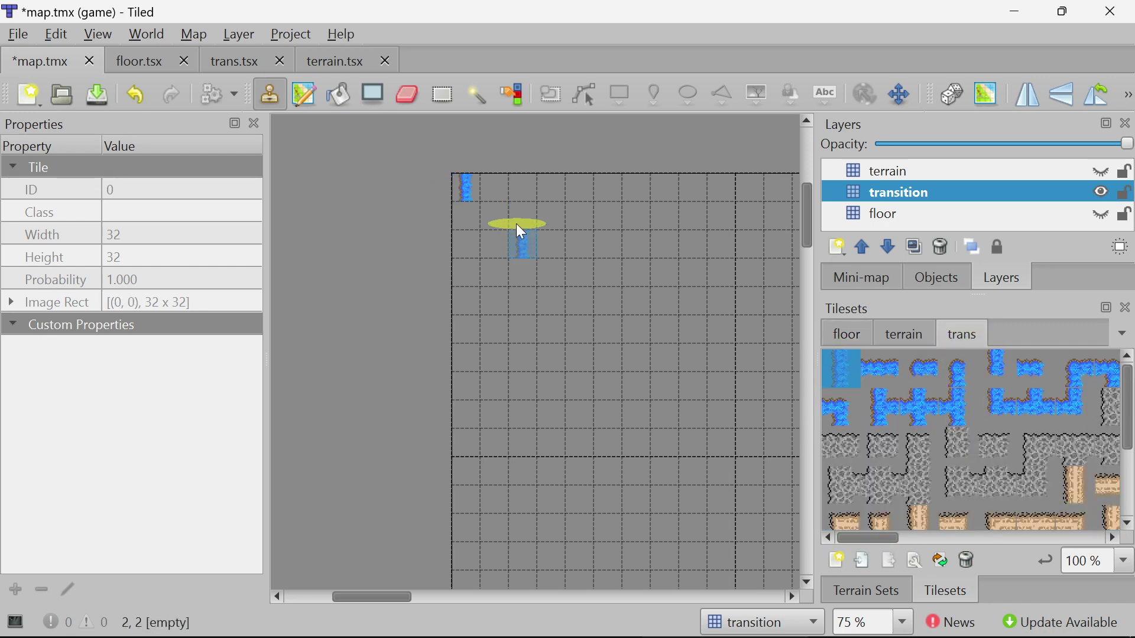
Save the map, reload map.tmx in Notepad++, and highlight 385 at the start of line 92
key(ctrl+s)
key(alt+Tab)
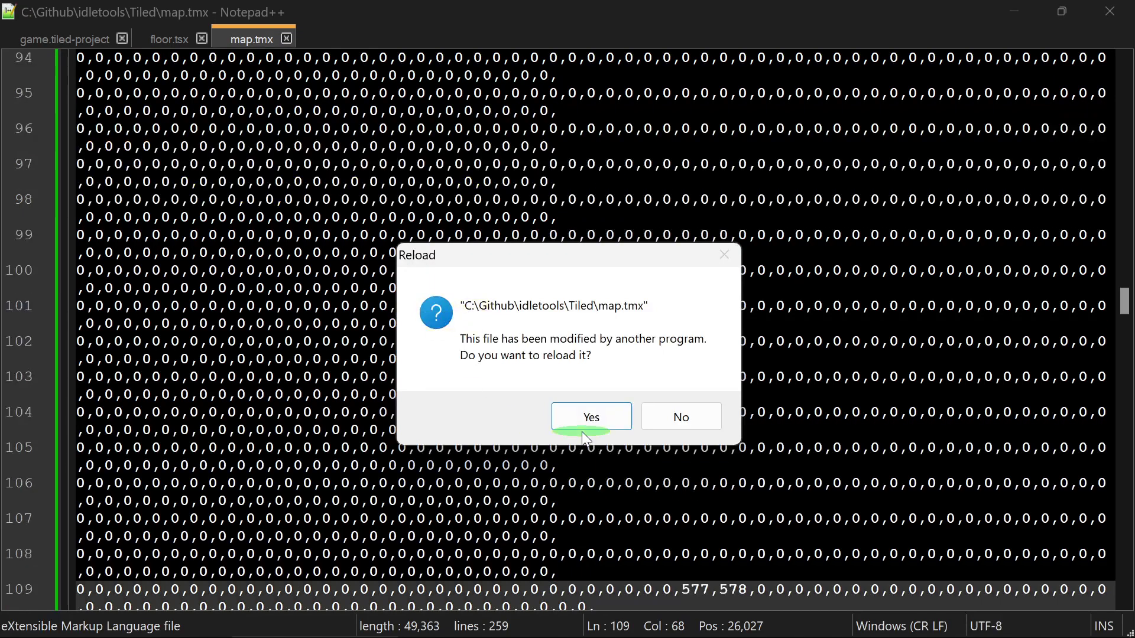
click(591, 417)
scroll(172, 299, up, 5)
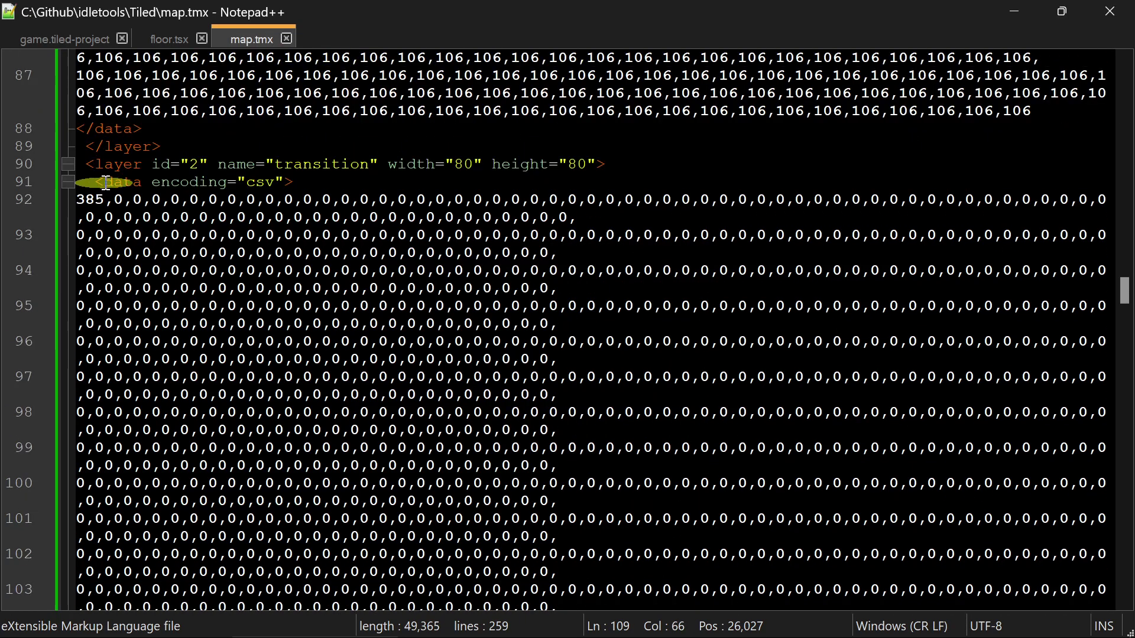
drag(109, 202, 66, 203)
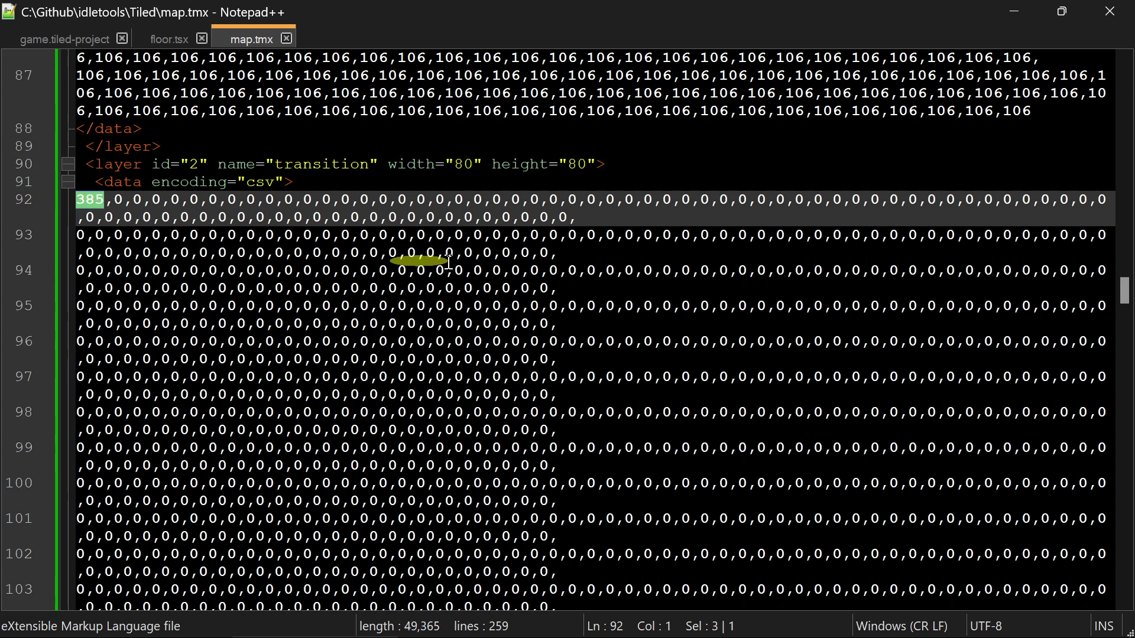
In Tiled, look through the floor, terrain and trans tilesets, and check the ID of floor's first tile
key(alt+Tab)
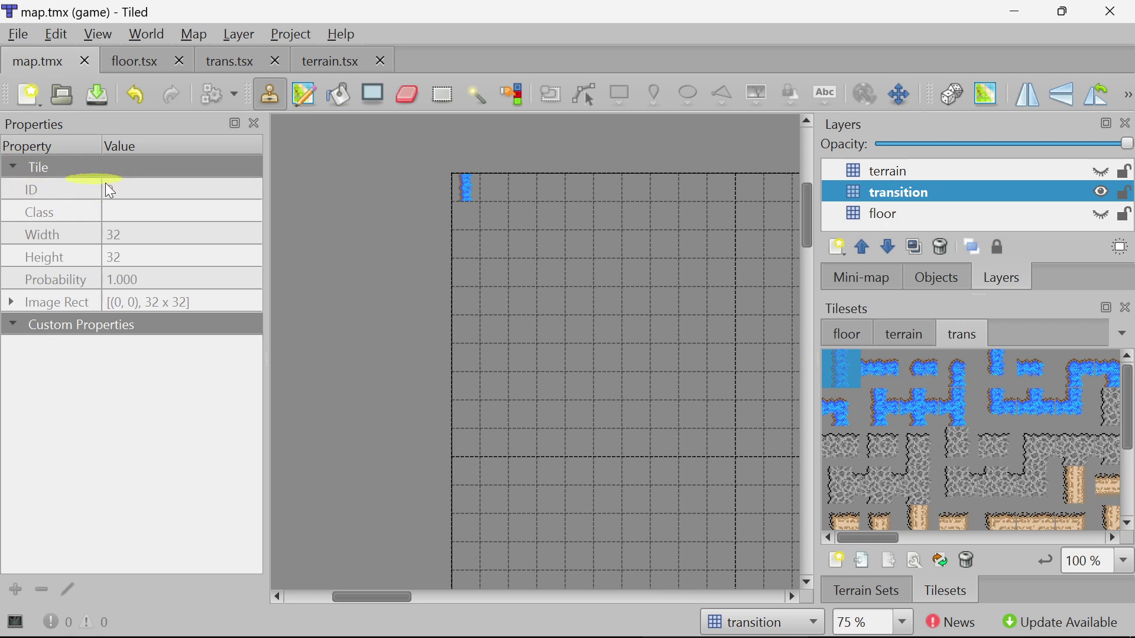
click(898, 333)
click(845, 334)
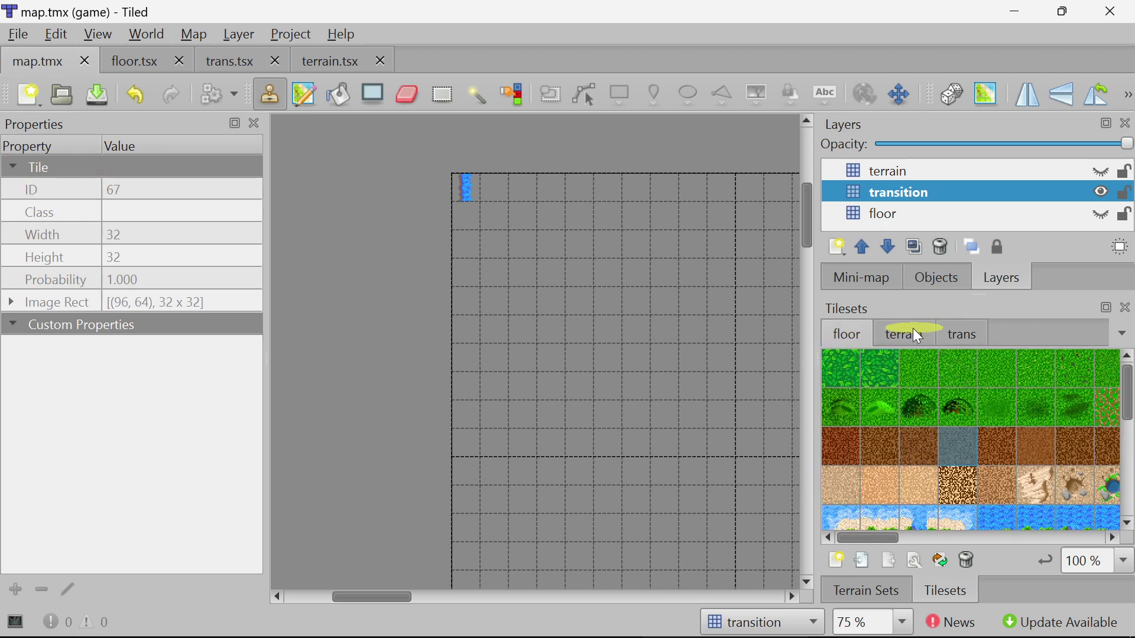
click(913, 331)
click(975, 337)
click(849, 335)
click(852, 367)
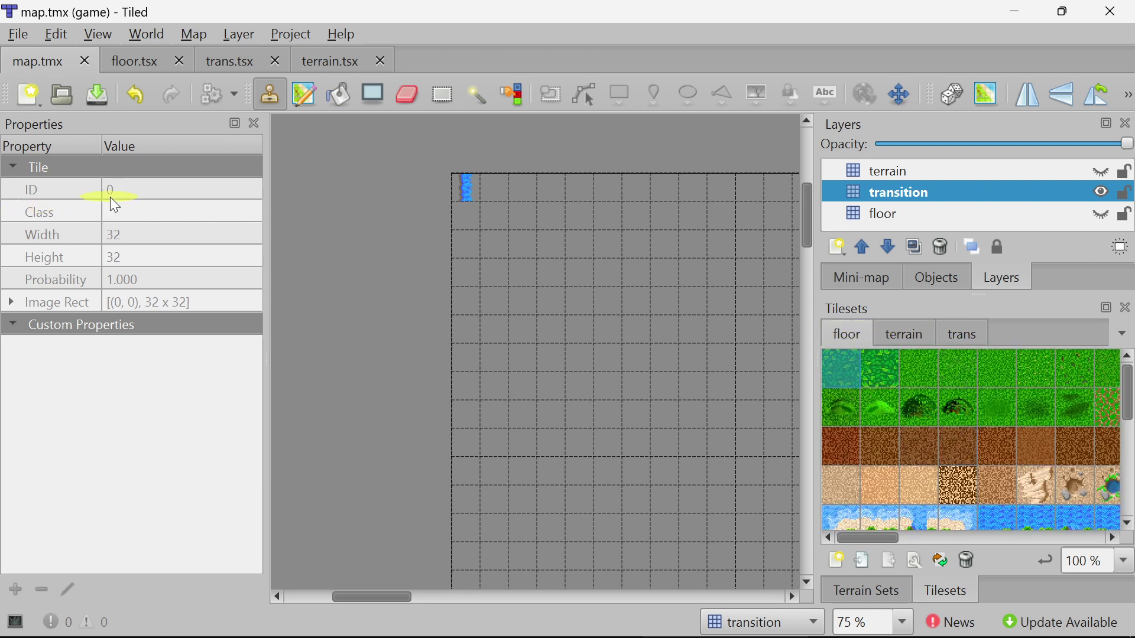
In Notepad++, compare the tileset firstgid entries in map.tmx with the transition layer's first CSV value
key(alt+Tab)
scroll(283, 231, up, 13)
scroll(282, 230, up, 20)
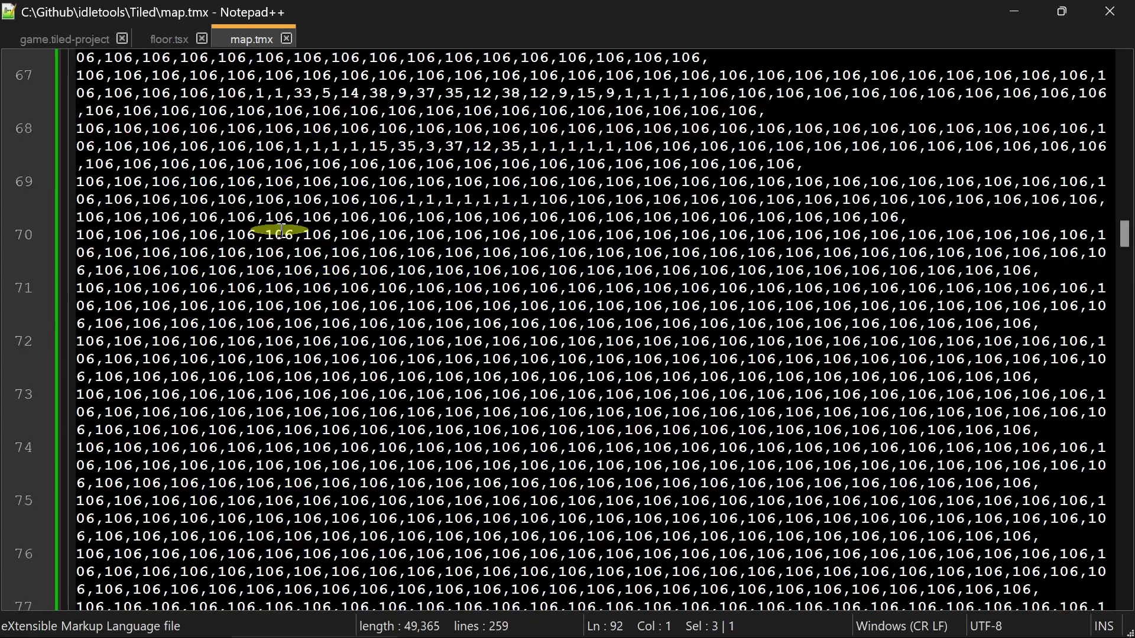
scroll(261, 227, up, 10)
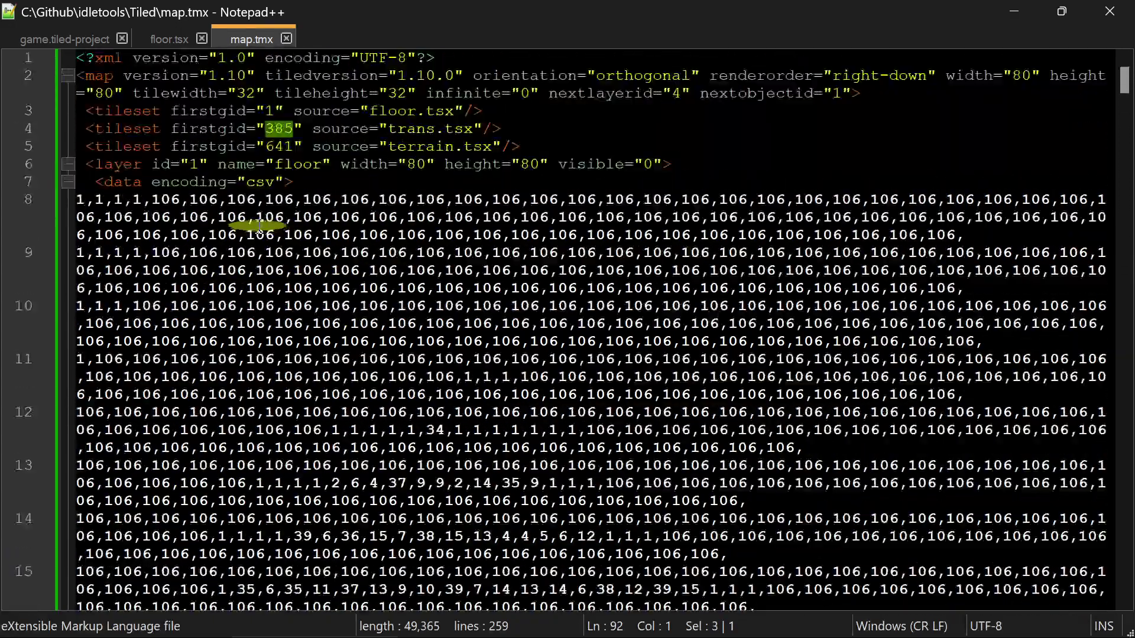
scroll(126, 290, down, 18)
scroll(145, 297, down, 20)
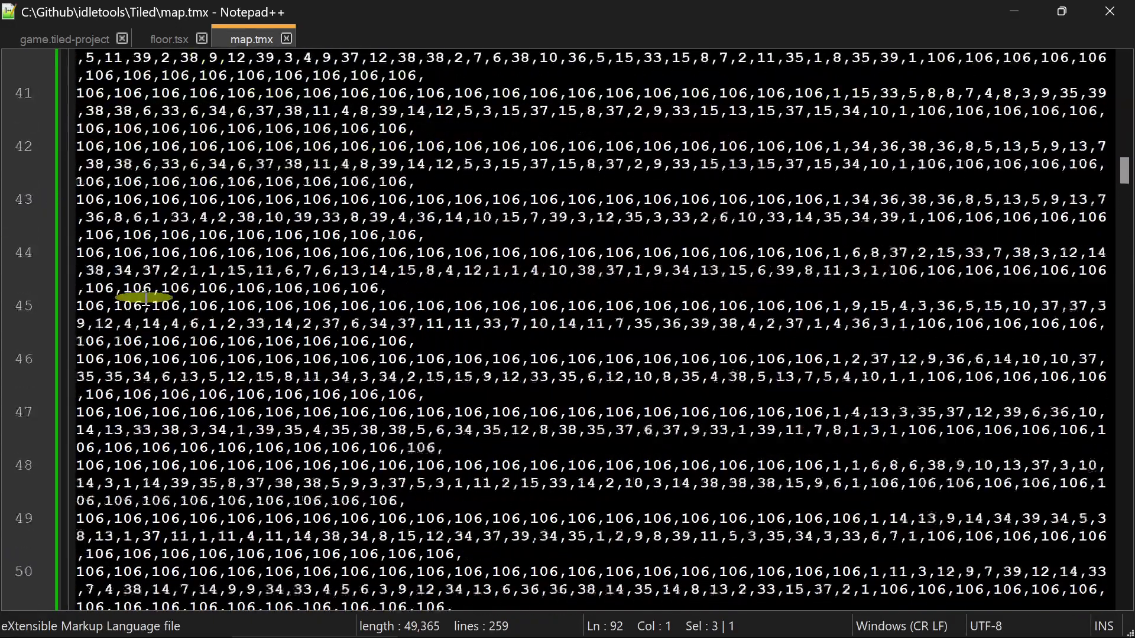
scroll(150, 301, down, 7)
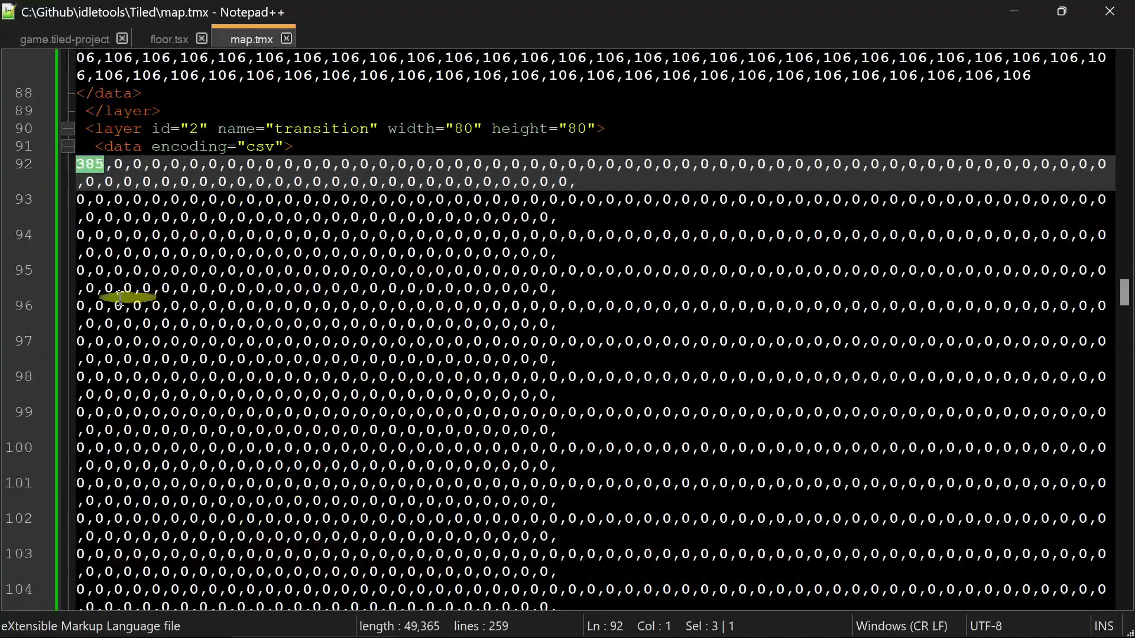
Compare the trans tileset's first tile in Tiled with the transition layer's first CSV value in Notepad++
key(alt+Tab)
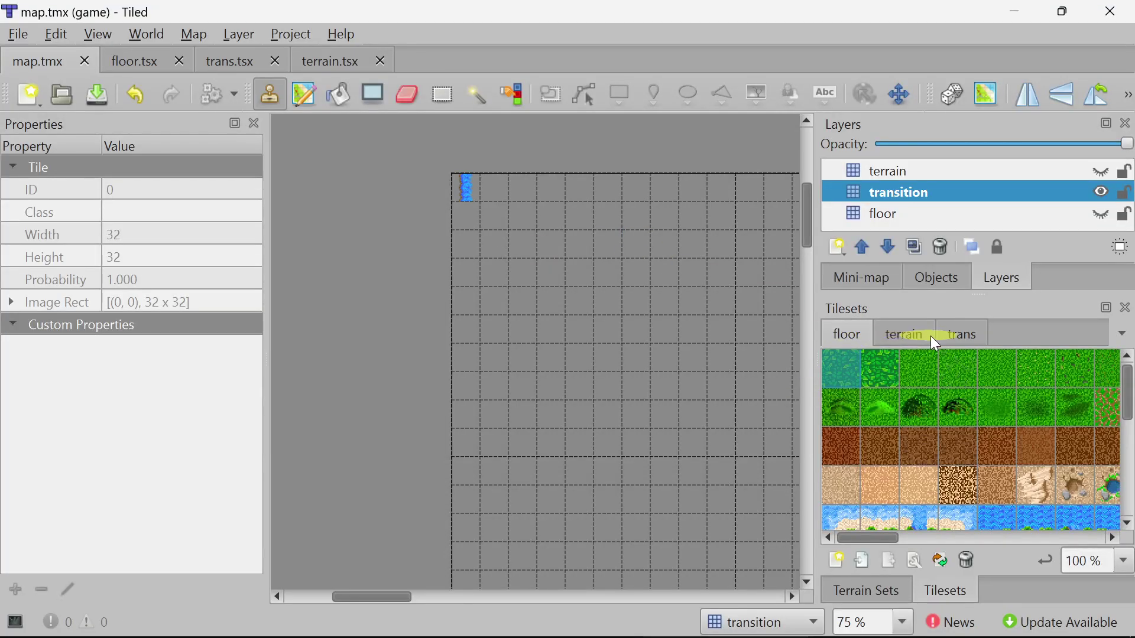
click(965, 334)
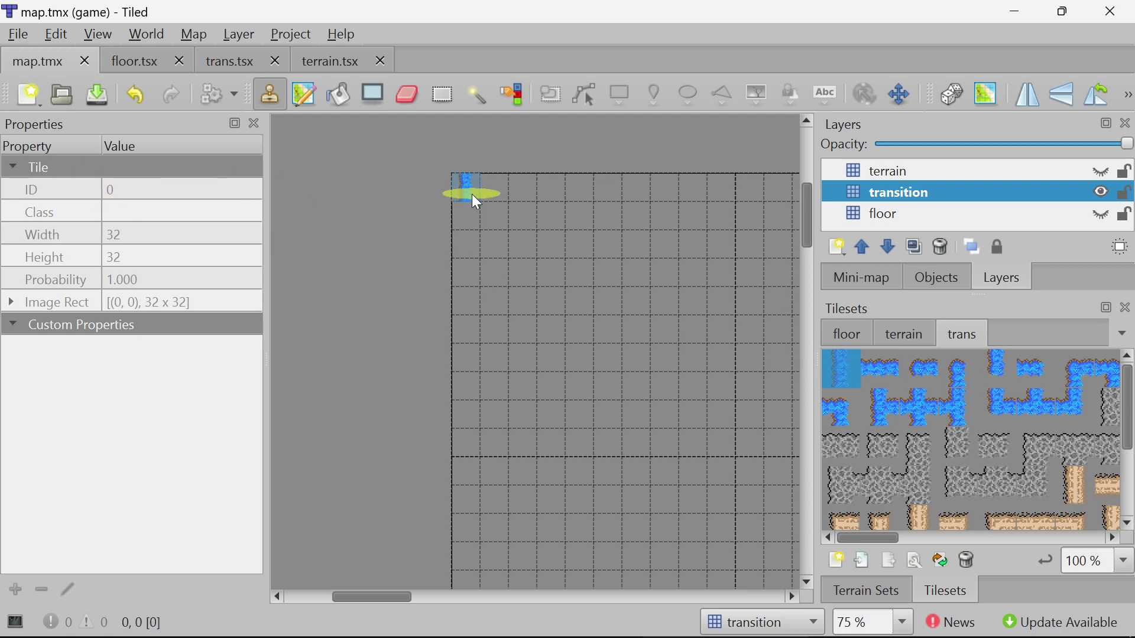
key(alt+Tab)
click(603, 414)
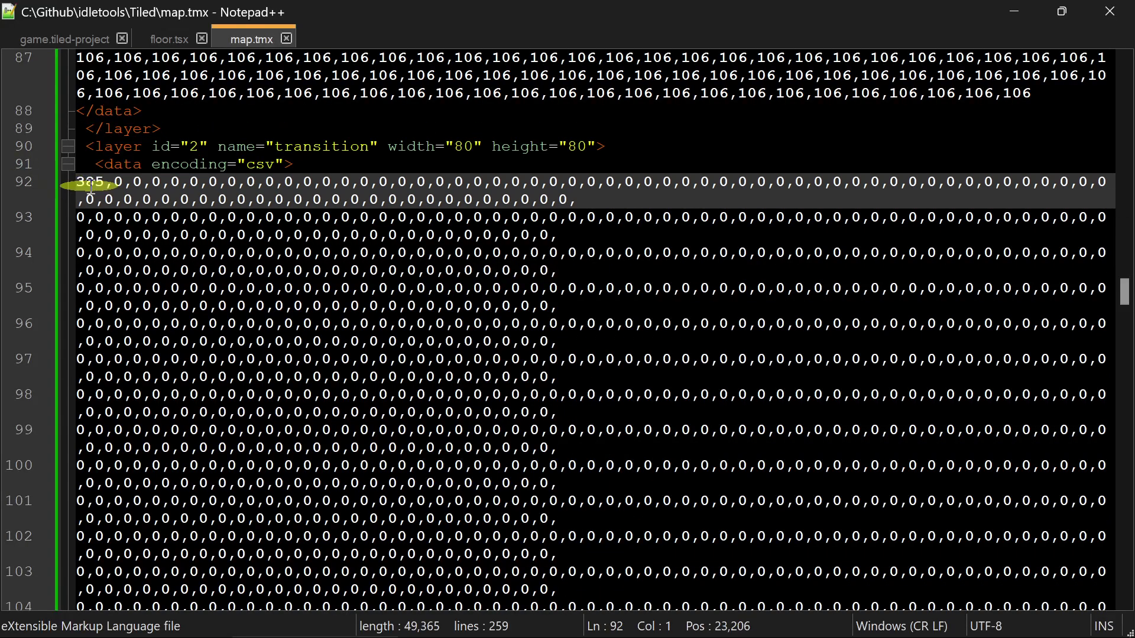
key(alt+Tab)
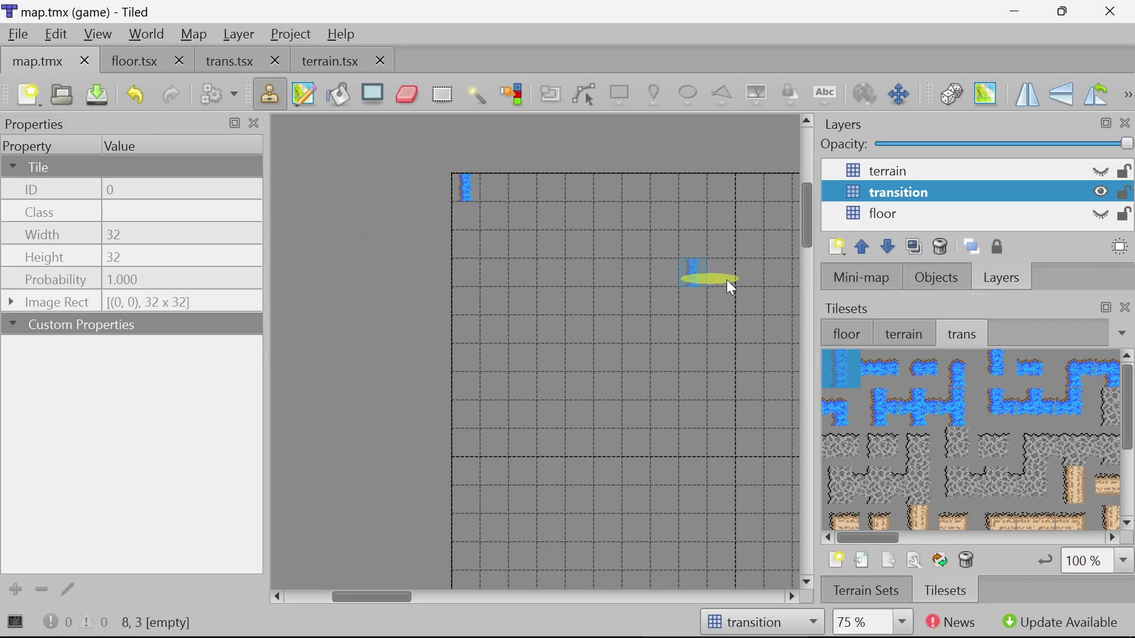
Show the floor tileset in Tiled and widen the tileset view to reveal more tile columns
click(851, 335)
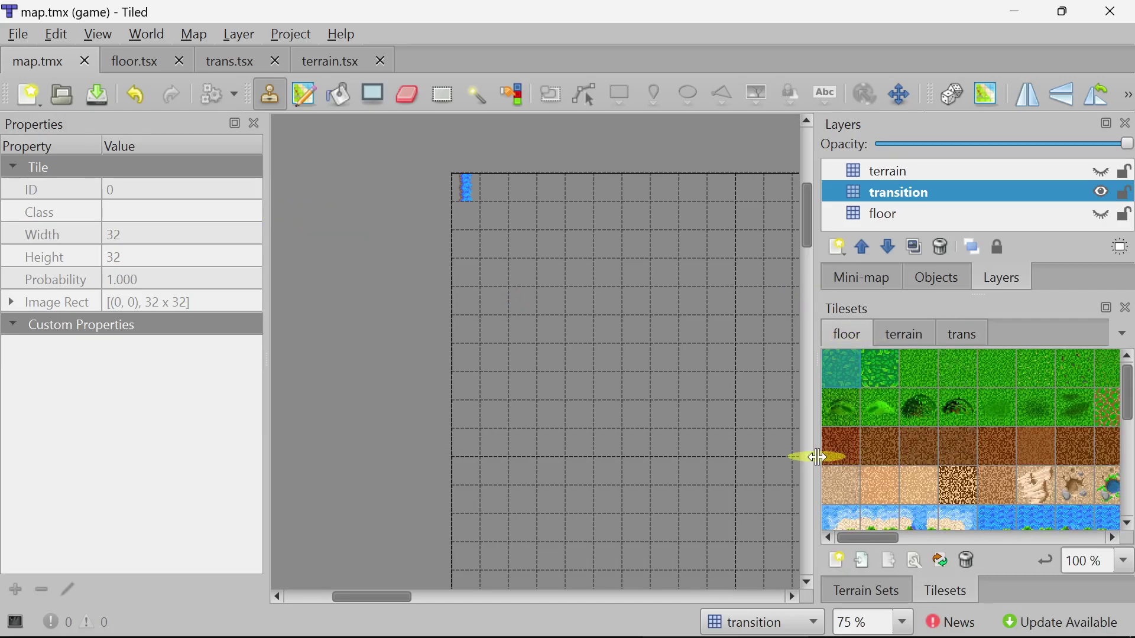
drag(818, 458, 628, 457)
click(18, 35)
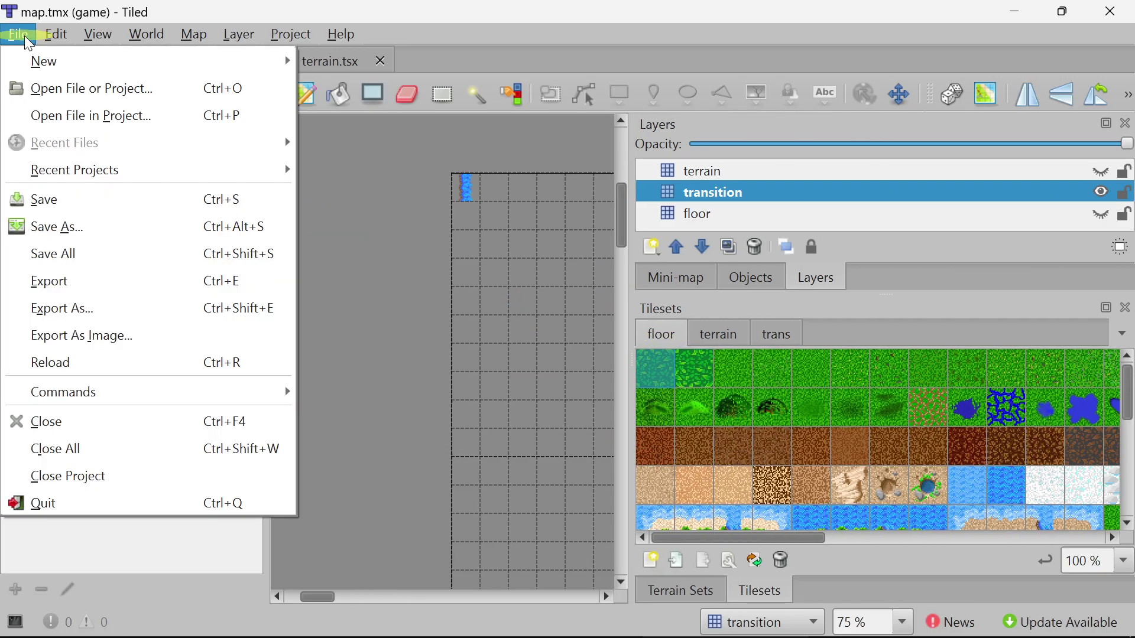
key(Escape)
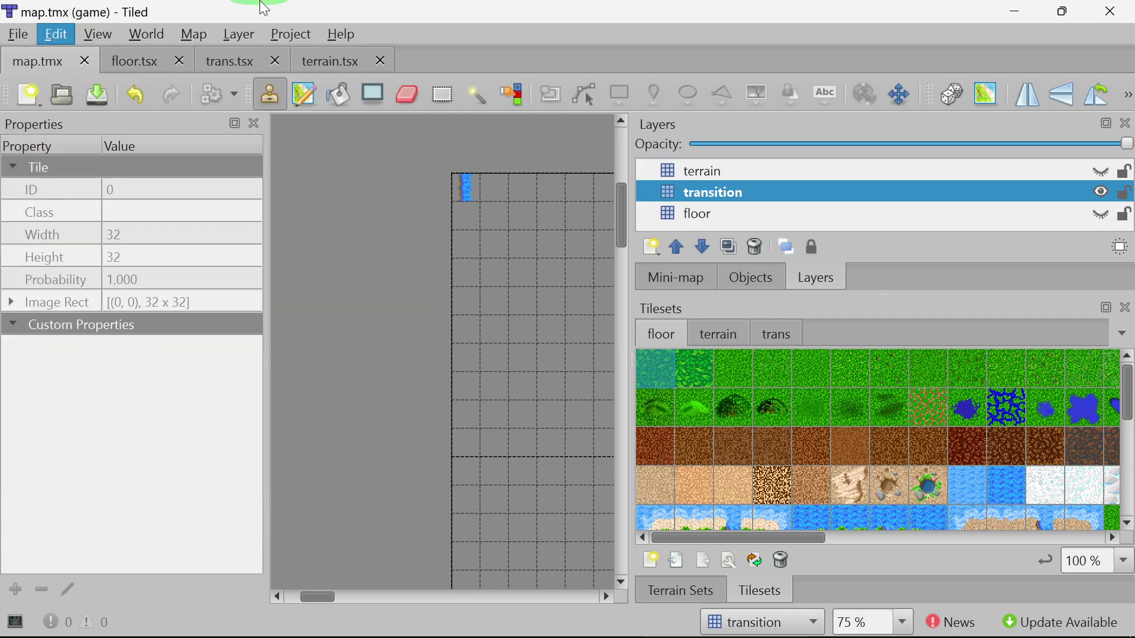
Locate map.tmx in the Tiled folder in File Explorer and open it in Tiled
click(304, 618)
click(519, 617)
click(374, 359)
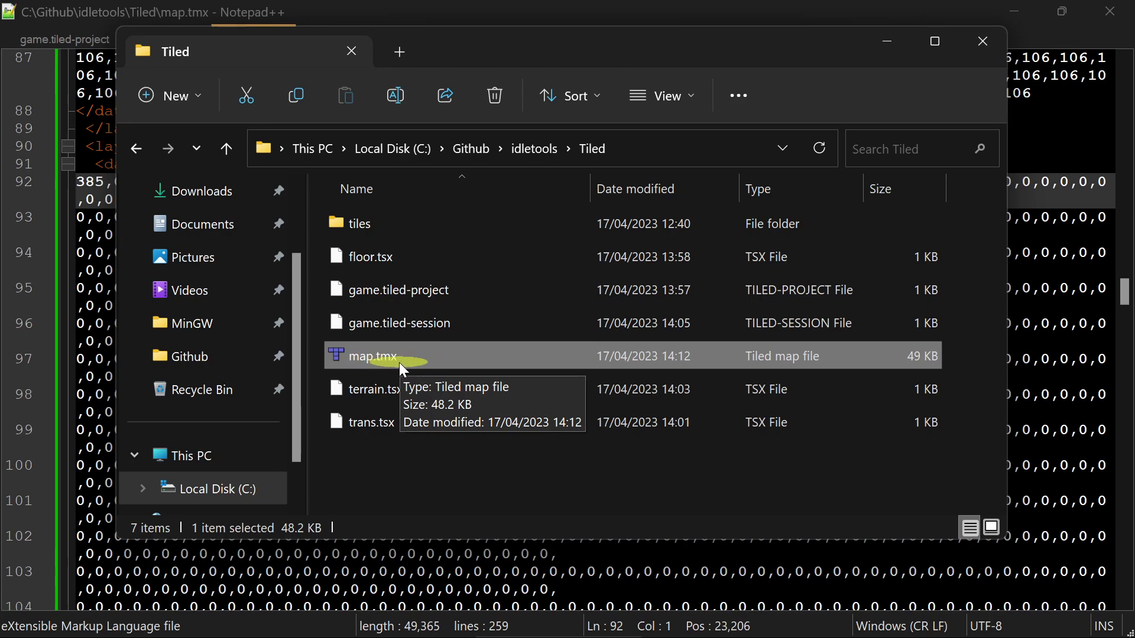
double_click(400, 362)
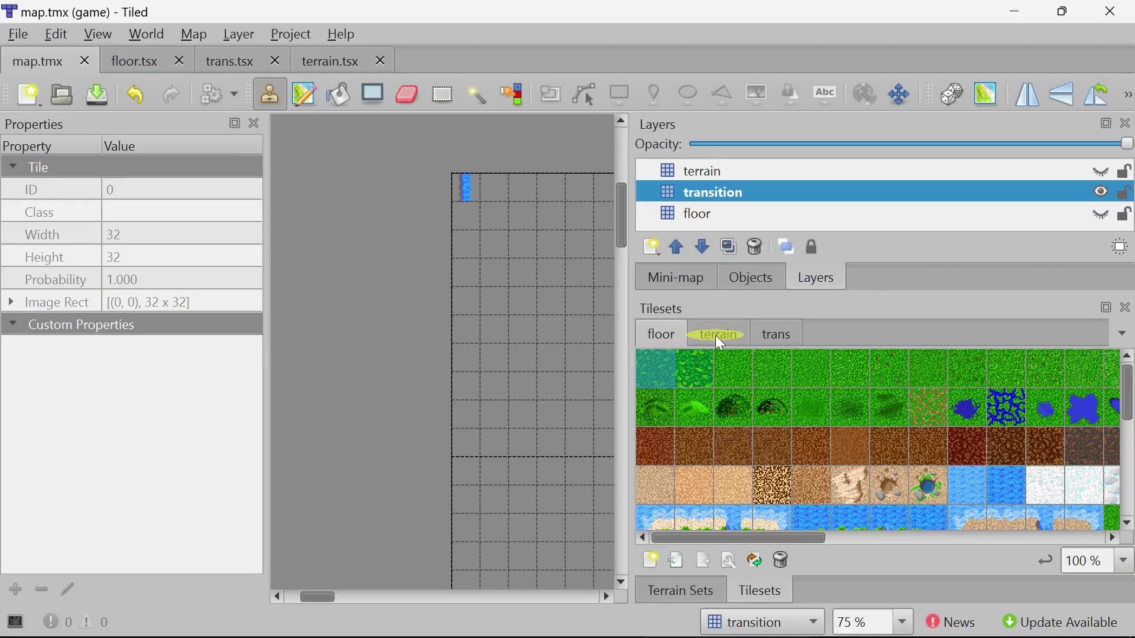
Look through the terrain and trans tilesets, returning to the floor tileset
click(717, 335)
click(774, 333)
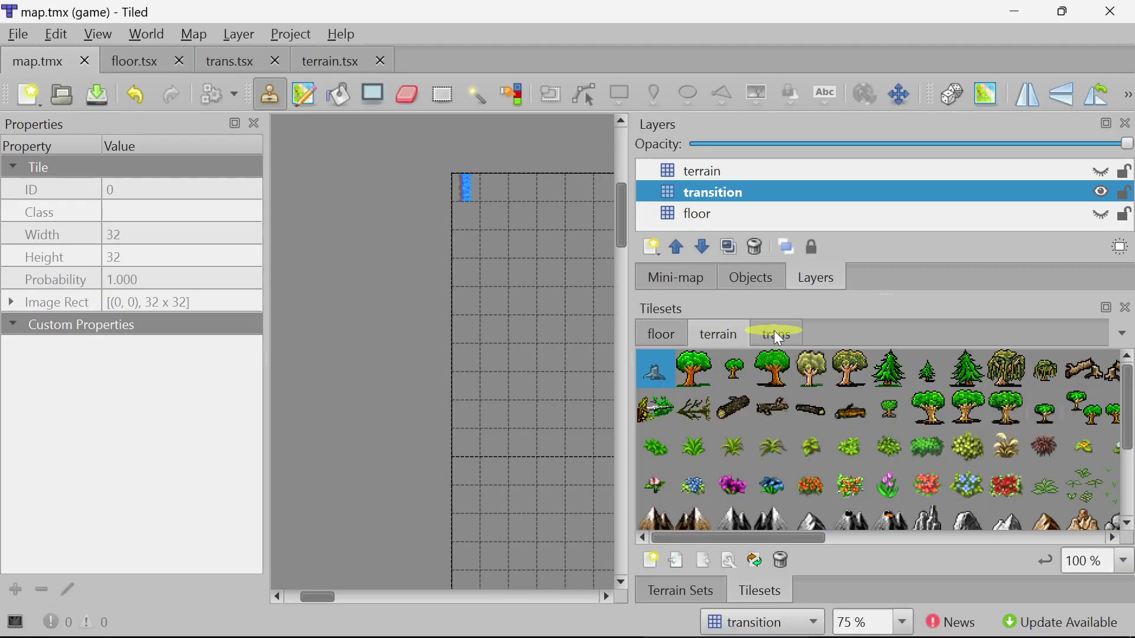
click(709, 332)
click(660, 334)
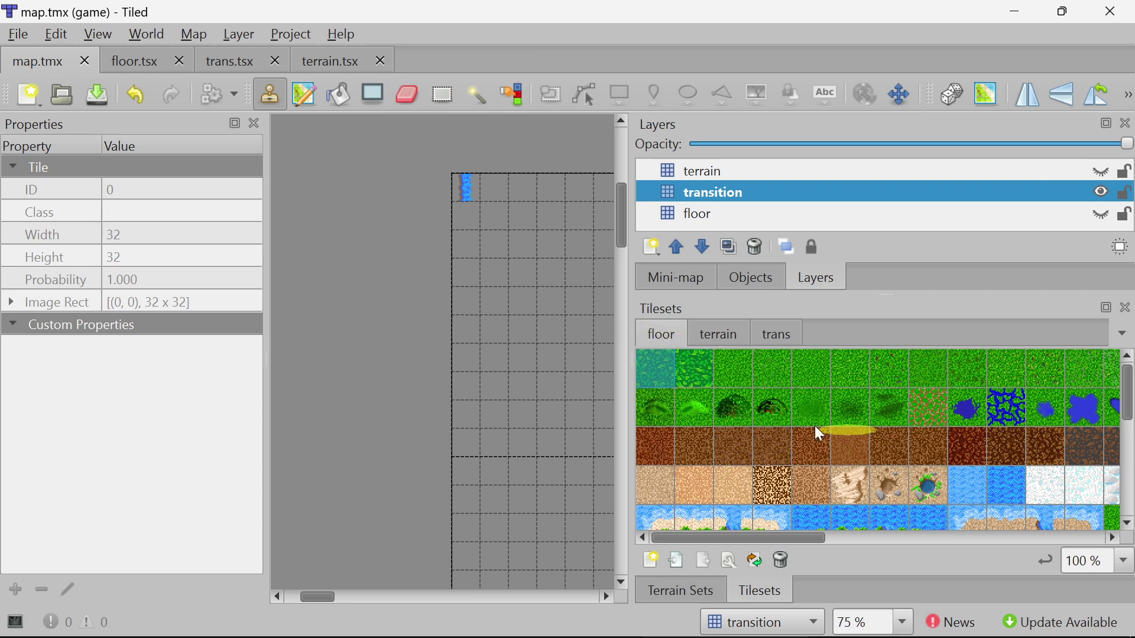
Widen the tileset view further and select the floor tileset's last tile, ID 383
drag(631, 378, 571, 368)
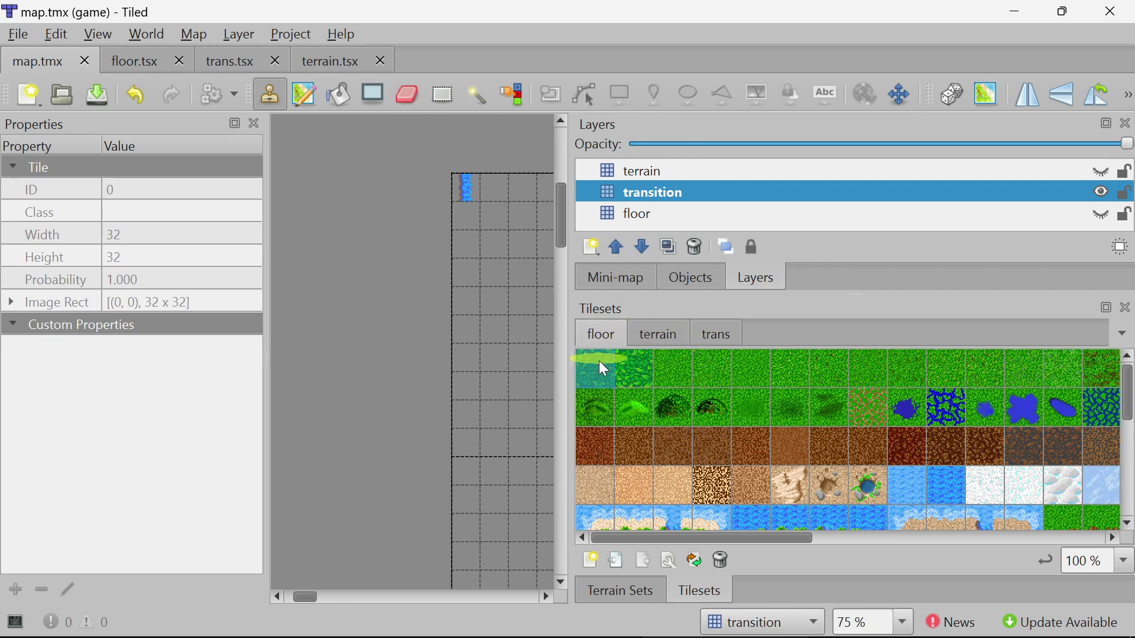
drag(675, 534, 1011, 520)
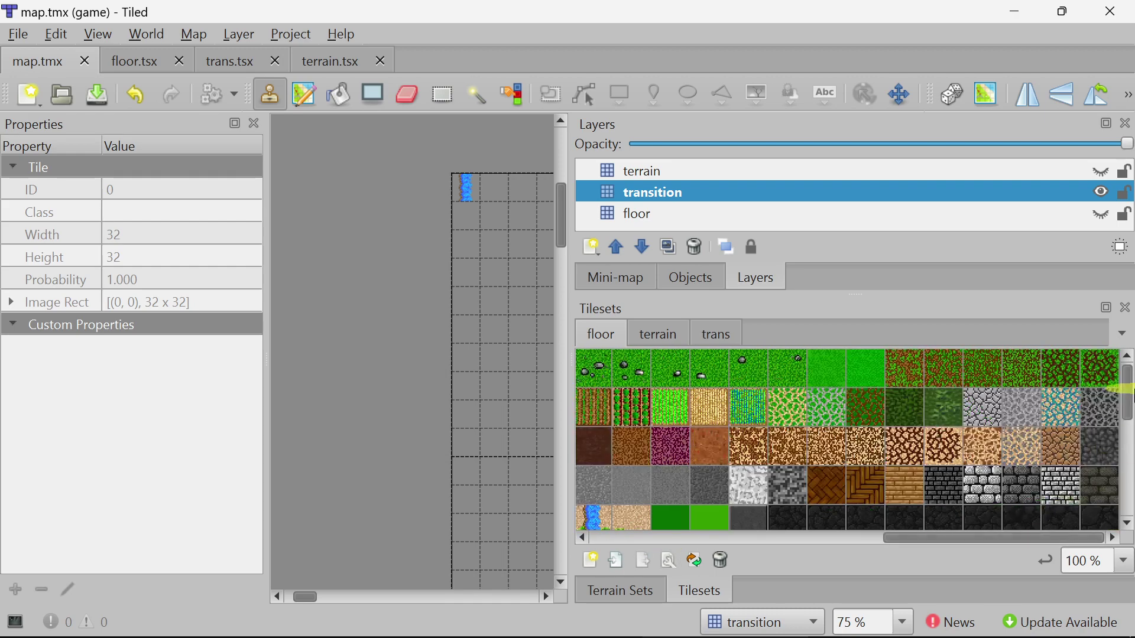
drag(1130, 391, 1126, 519)
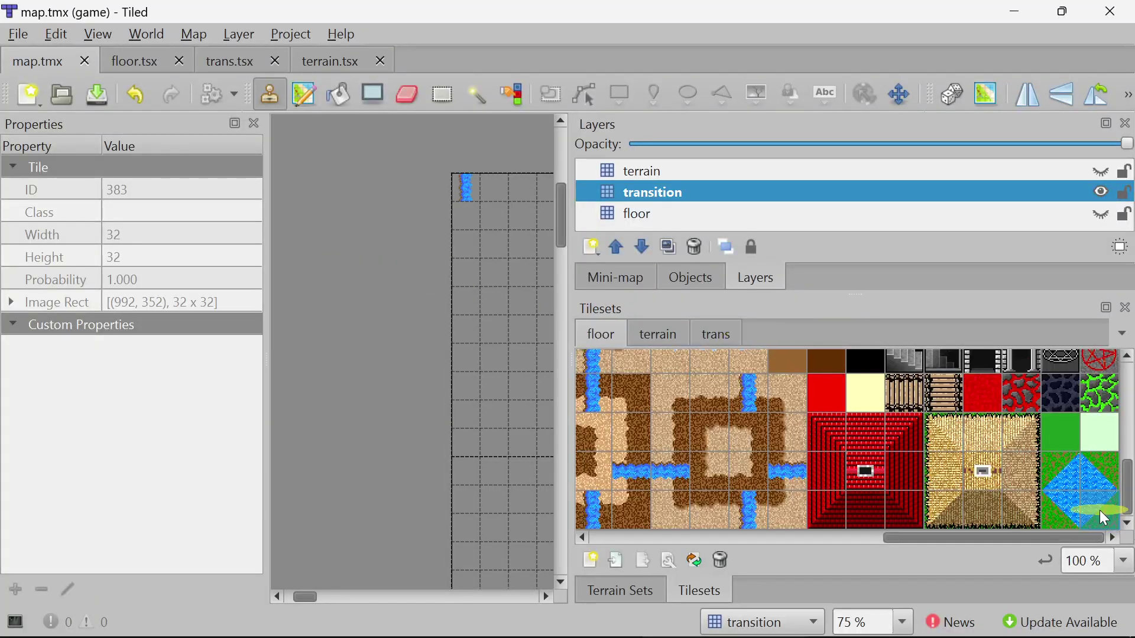
Make the floor layer active and visible, stamp tile 383 into its upper-left cell, and hide the transition layer
click(634, 211)
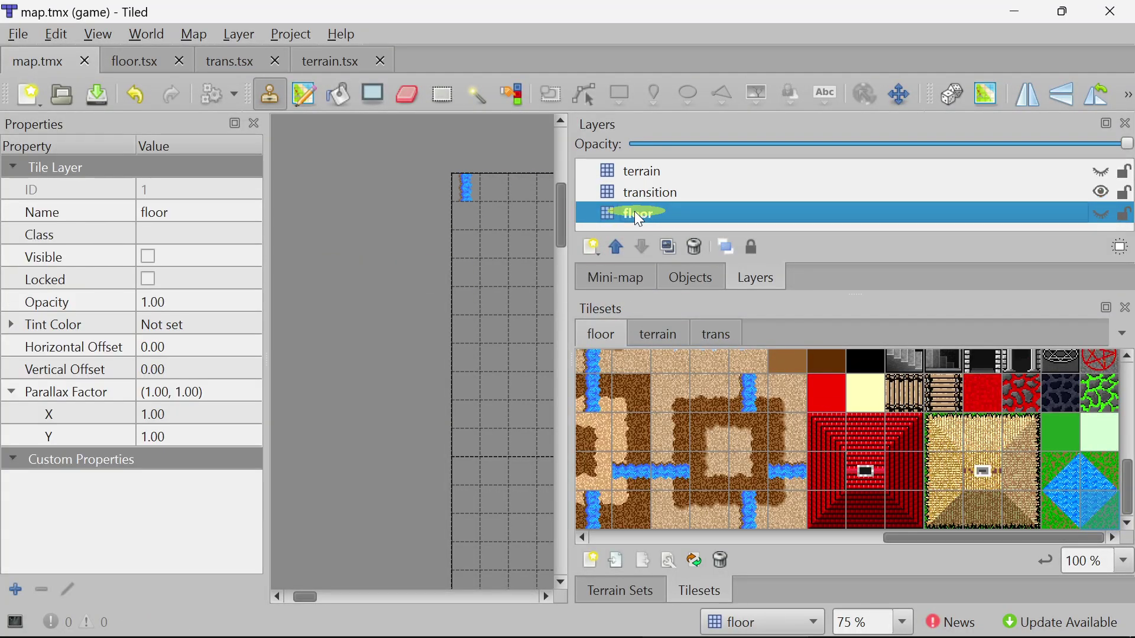
click(1102, 214)
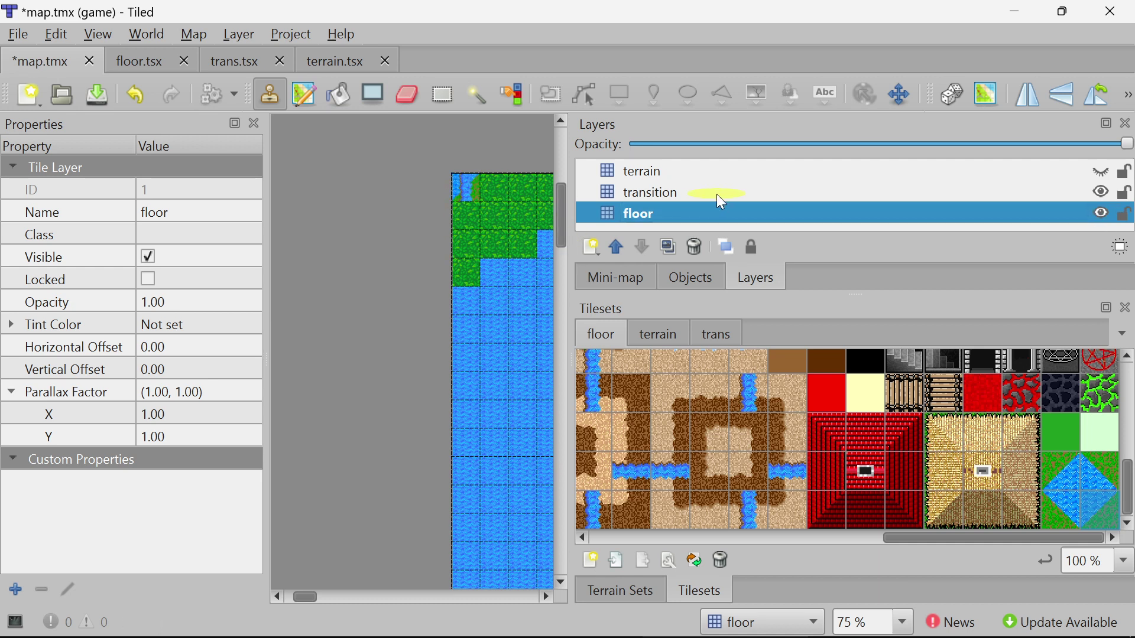
click(1102, 192)
Save the map, reload map.tmx in Notepad++, and highlight the last two digits of 384 on line 8
key(alt+Tab)
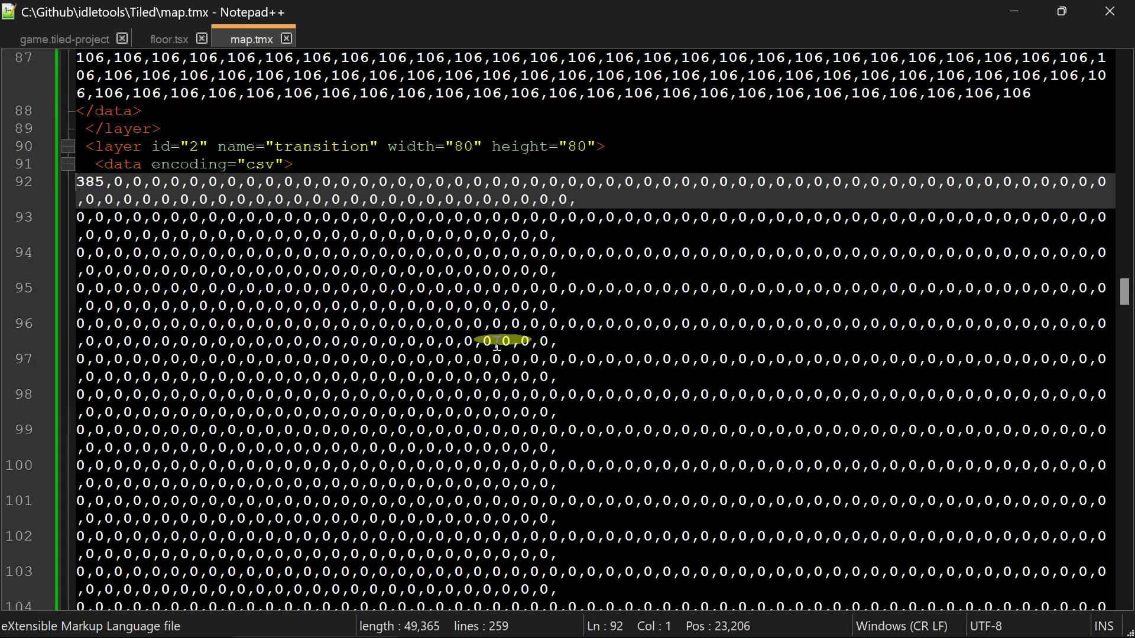
scroll(363, 350, up, 15)
scroll(362, 347, up, 15)
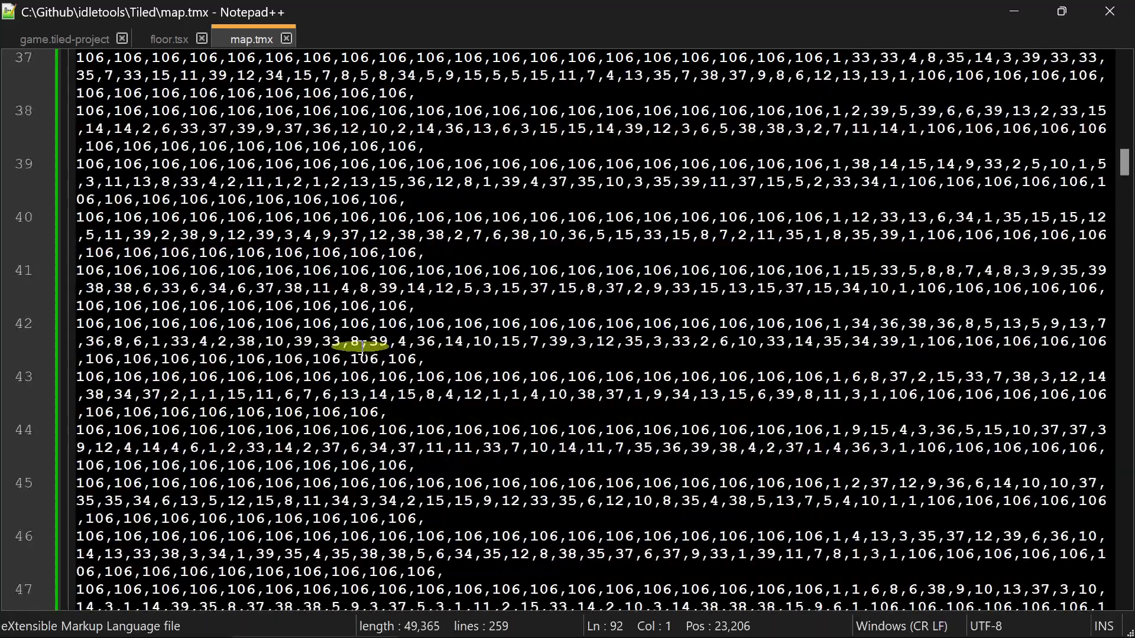
key(alt+Tab)
key(ctrl+s)
key(alt+Tab)
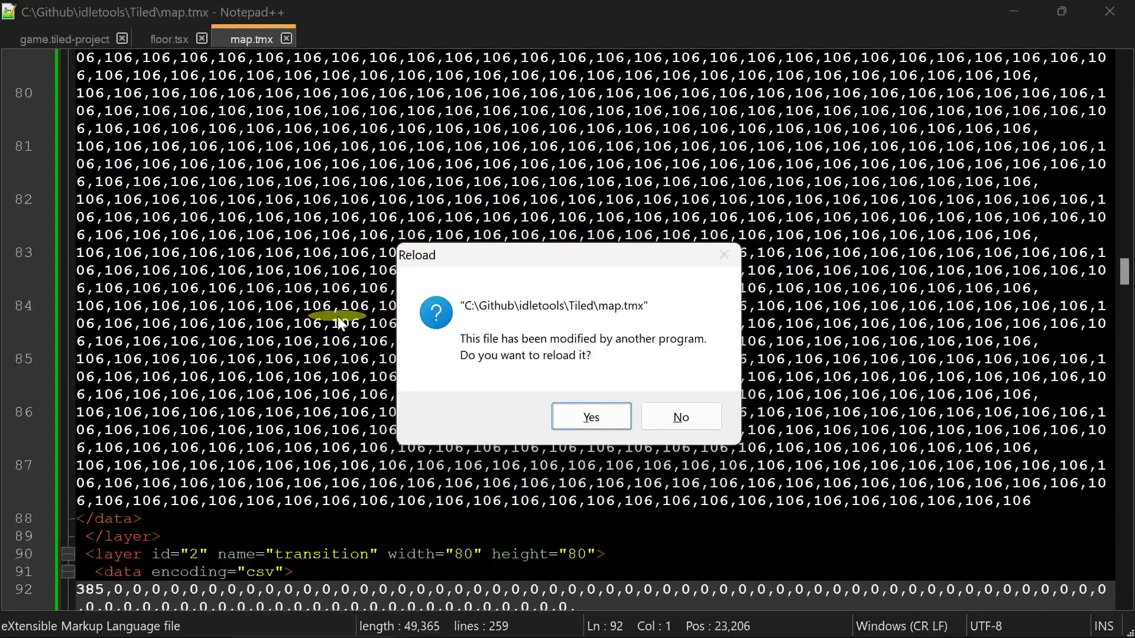
click(616, 421)
scroll(247, 329, up, 20)
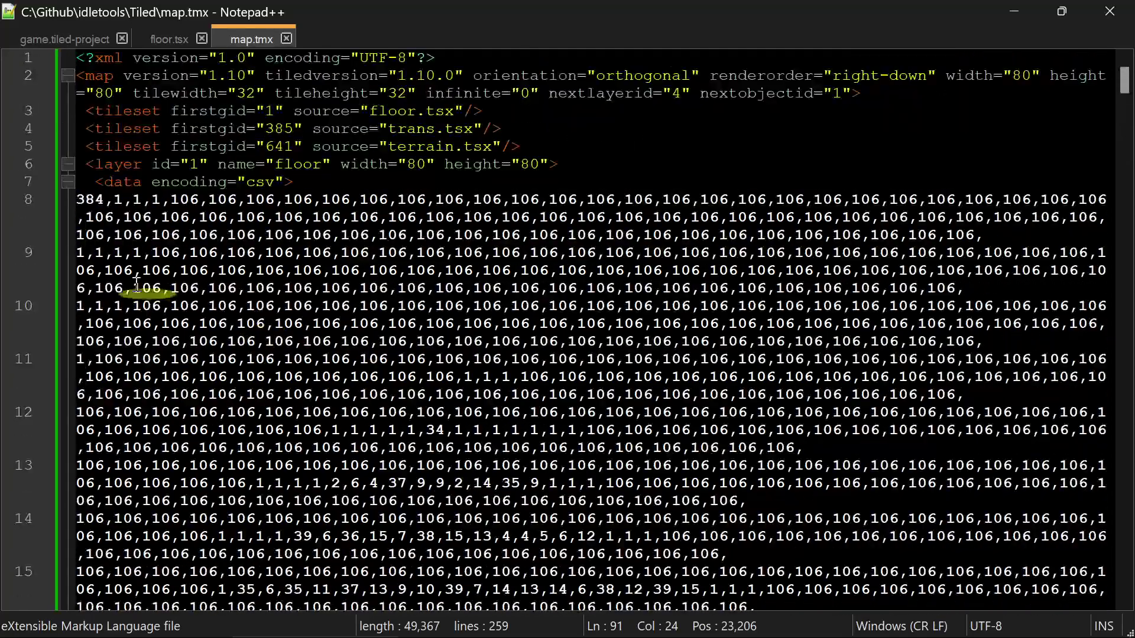
drag(86, 199, 104, 201)
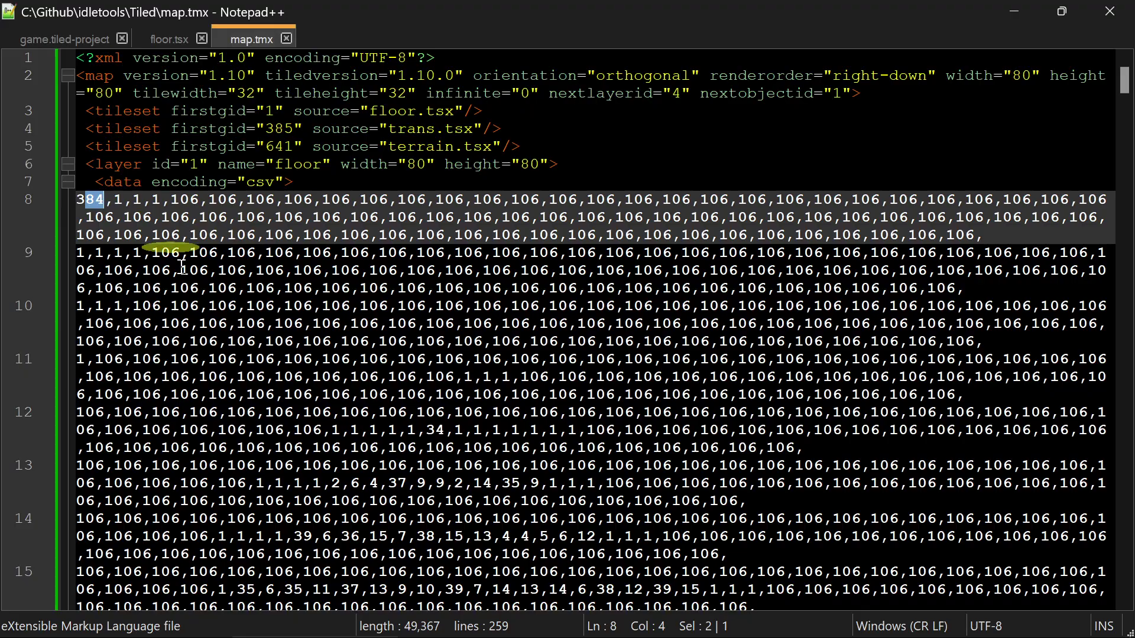
In Tiled, reselect the floor tileset's last tile and check its ID
scroll(182, 267, down, 10)
key(alt+Tab)
scroll(652, 407, up, 3)
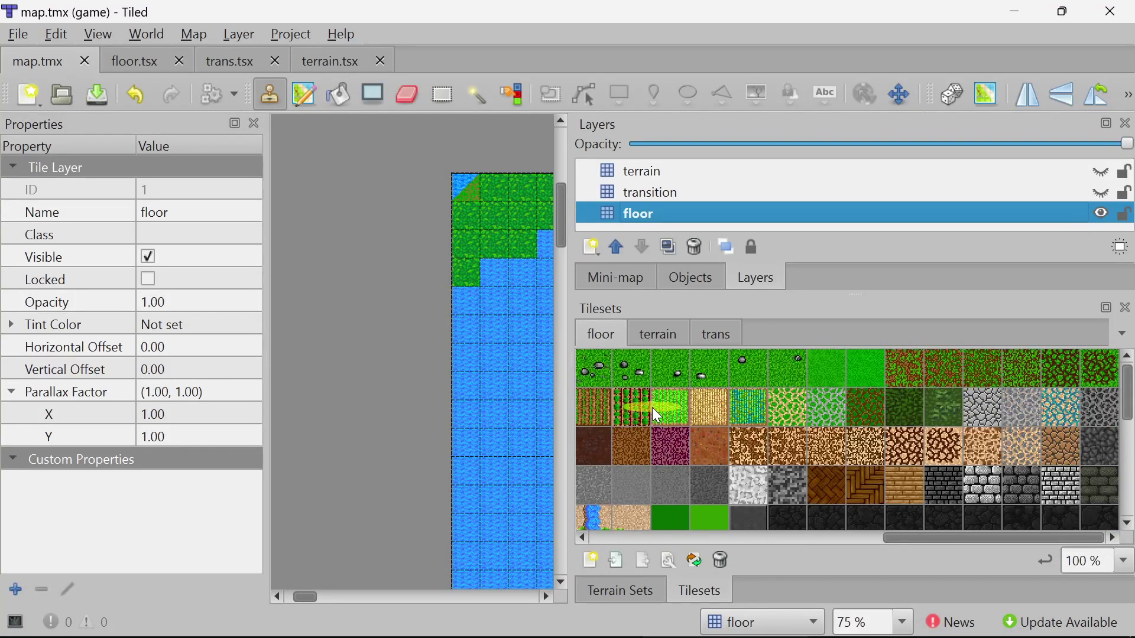
scroll(651, 406, down, 3)
click(1100, 515)
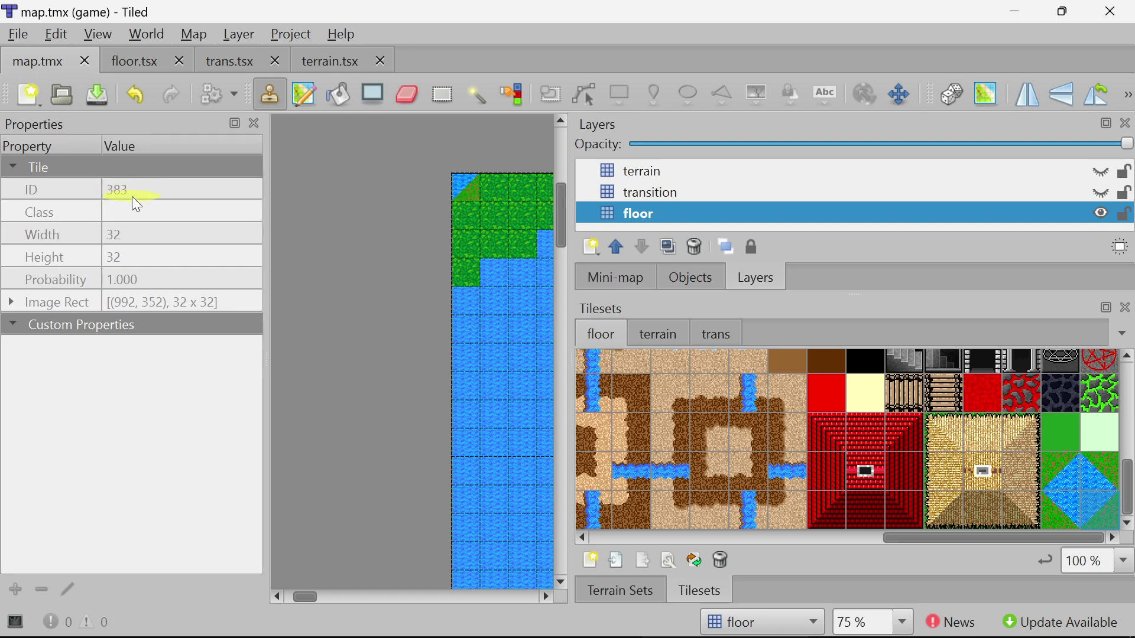
Highlight the last two digits of the floor layer's first CSV value again in Notepad++, and return to Tiled
key(alt+Tab)
scroll(77, 100, up, 10)
drag(85, 199, 104, 199)
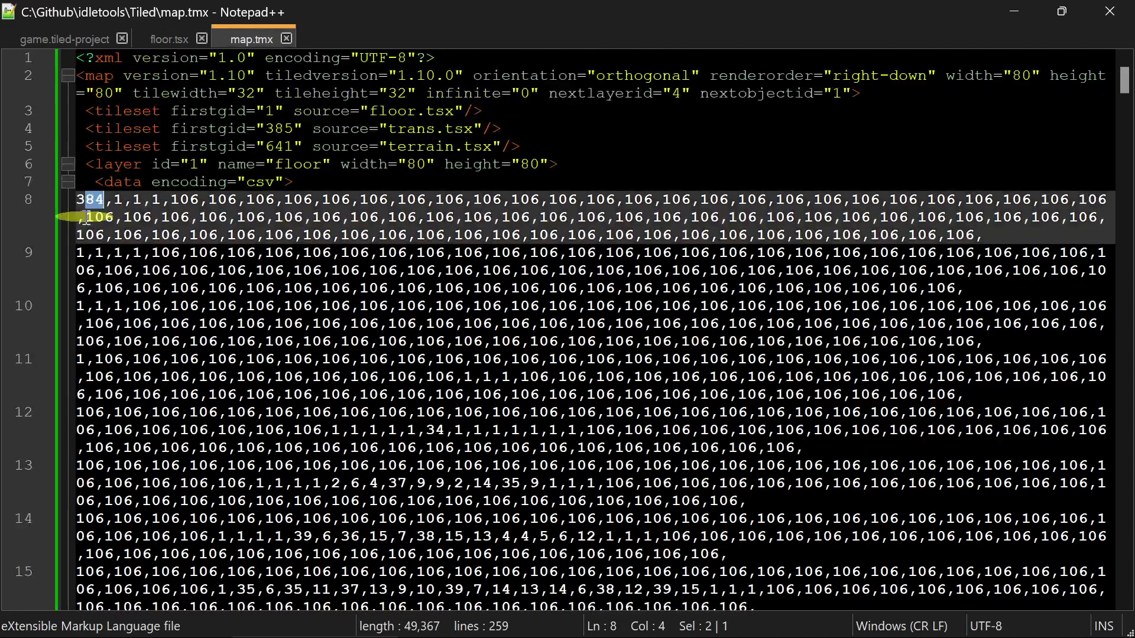
key(alt+Tab)
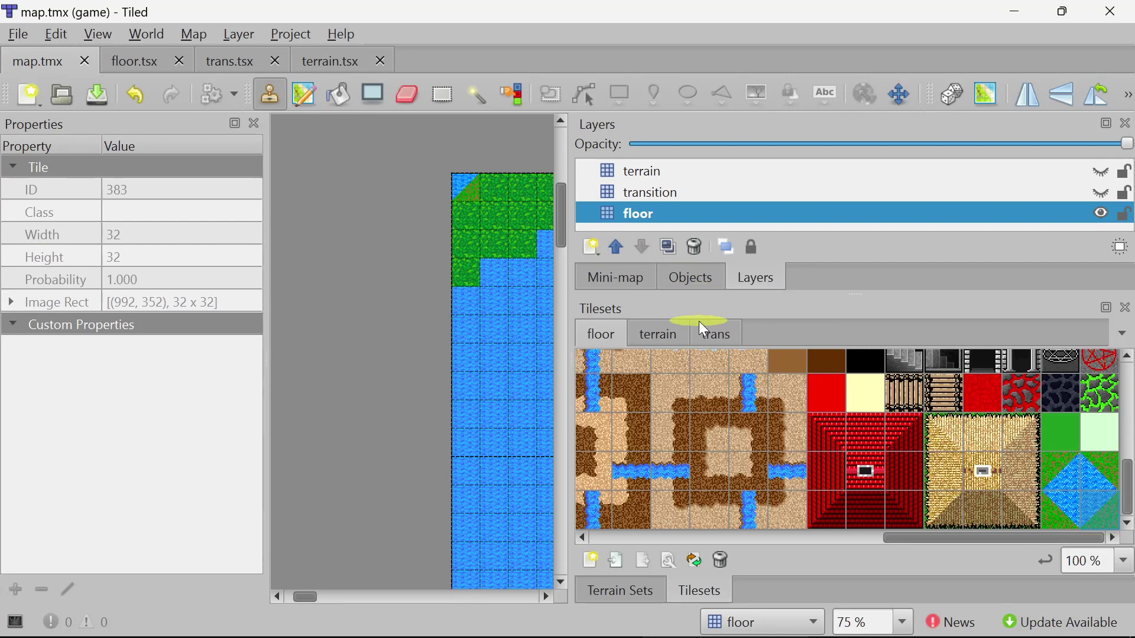
Select the trans tileset's first tile, and highlight the last two digits of the transition layer's first CSV value in Notepad++
click(717, 336)
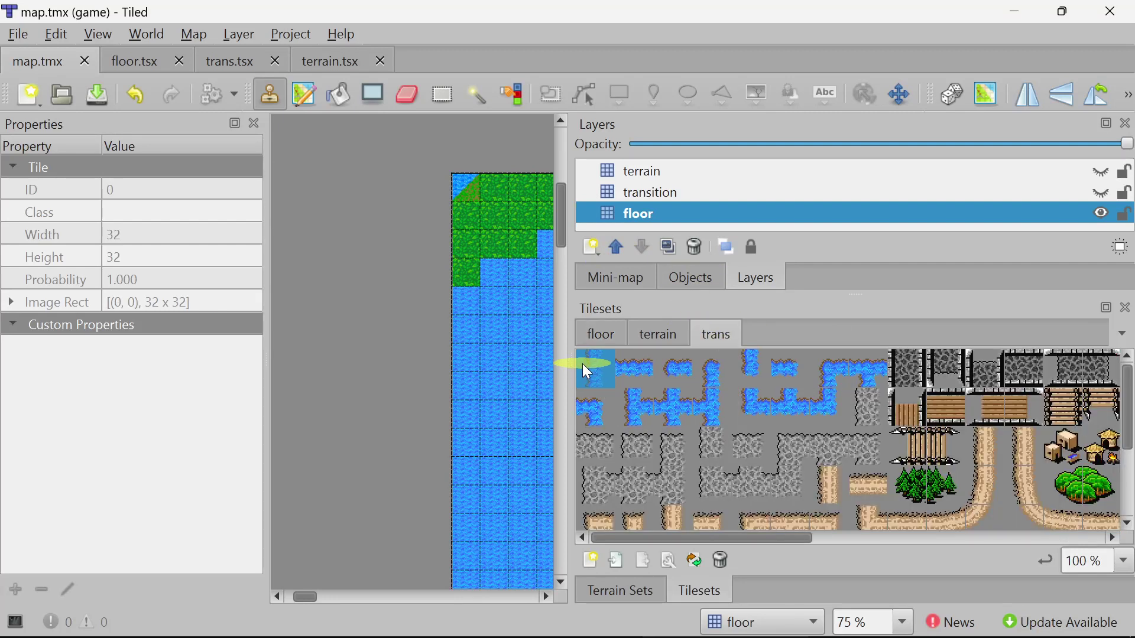
key(alt+Tab)
scroll(591, 331, down, 20)
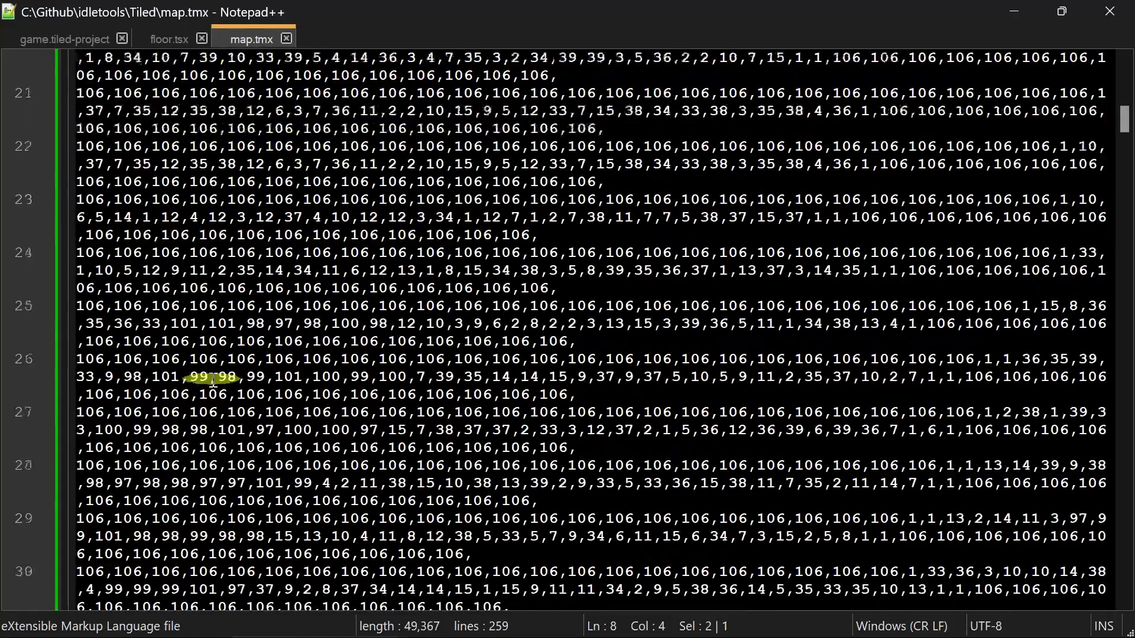
drag(1121, 119, 1122, 288)
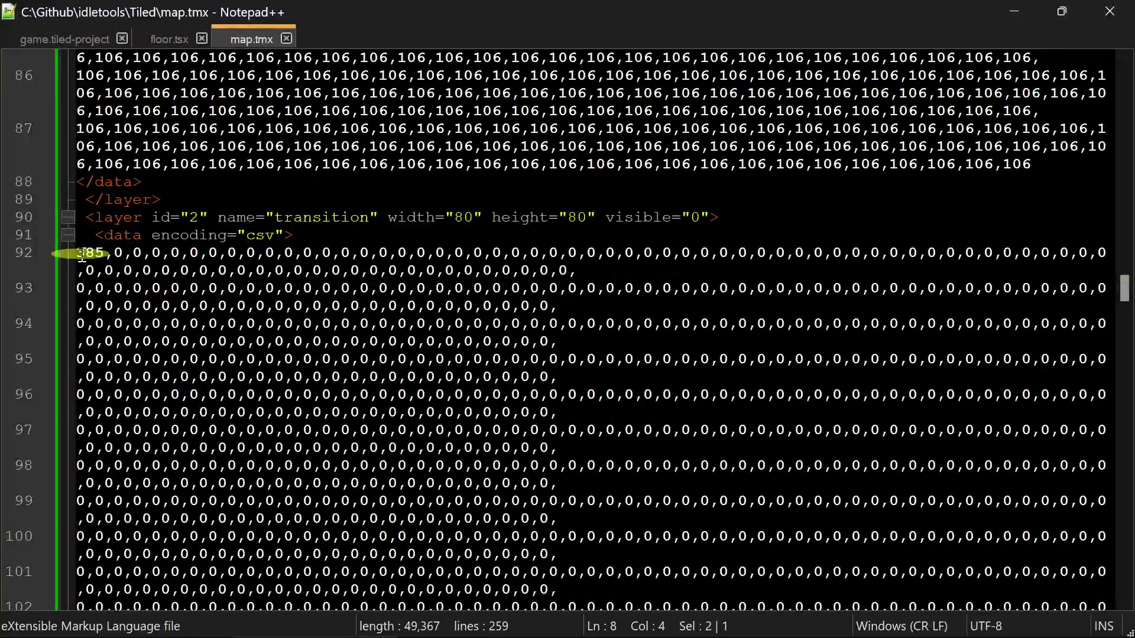
drag(87, 253, 104, 253)
key(alt+Tab)
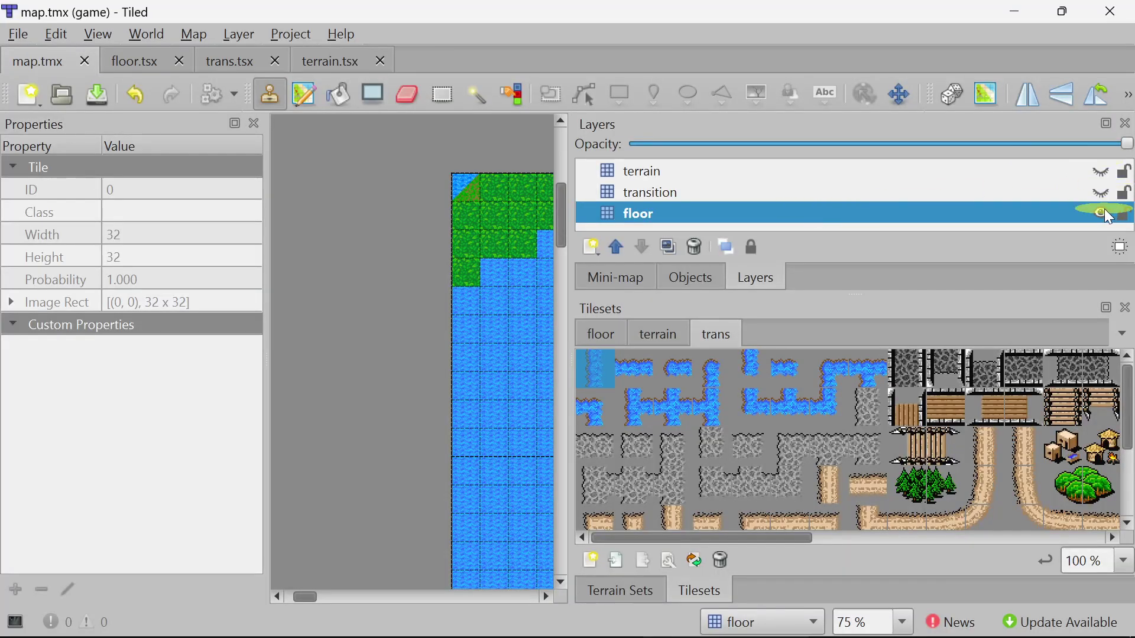
In Tiled, show the transition layer with the floor layer hidden, and compare its first cell with line 92 in Notepad++
click(1103, 193)
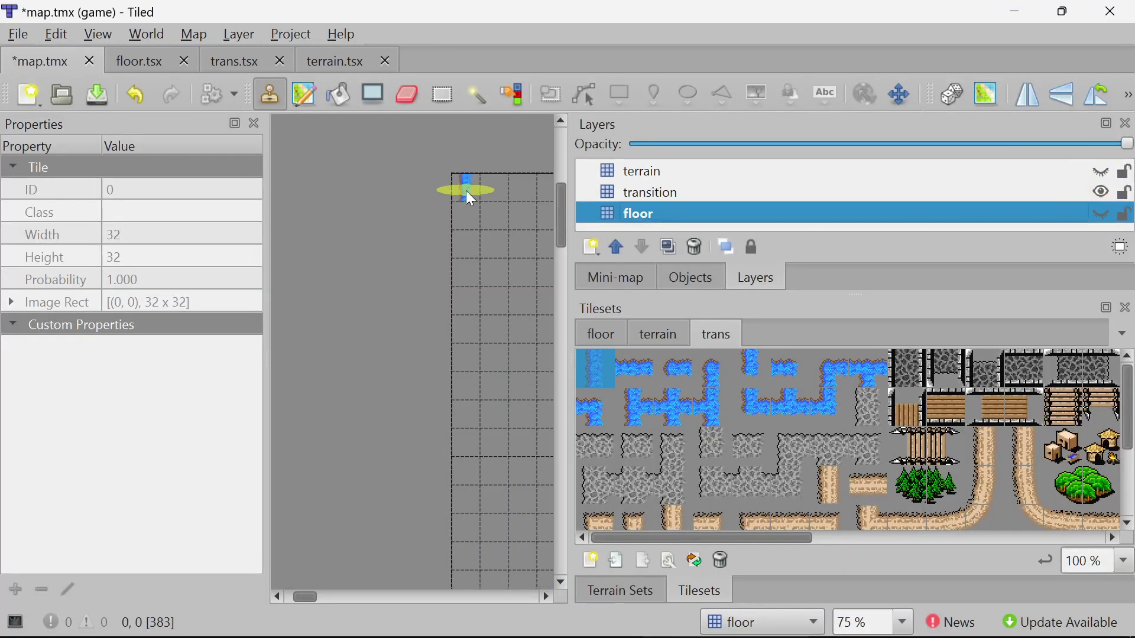
key(alt+Tab)
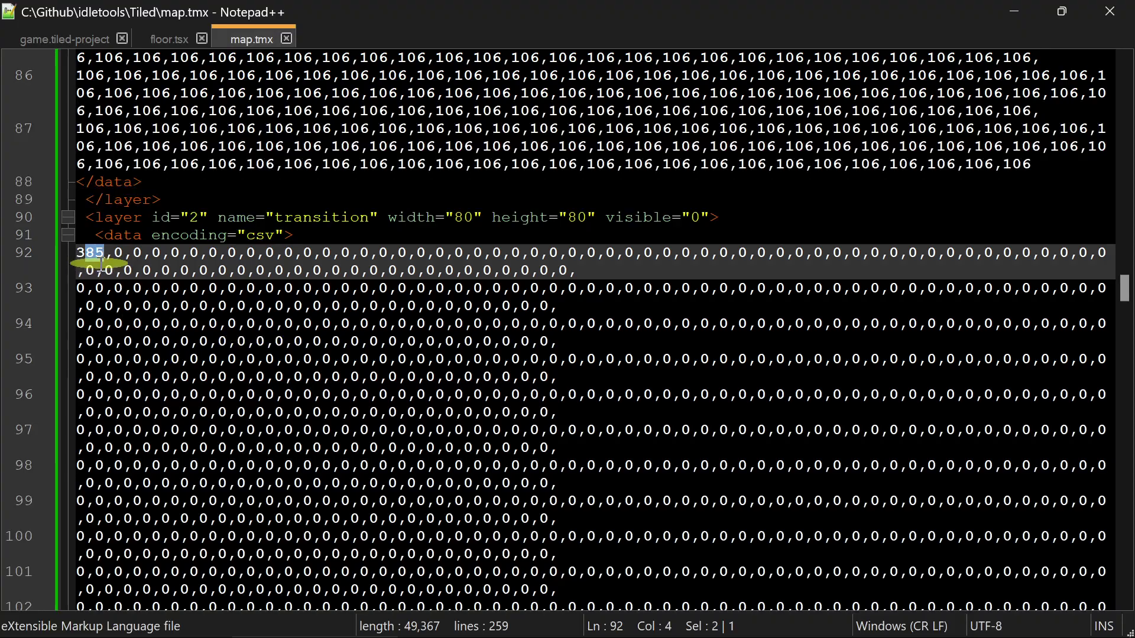
key(alt+Tab)
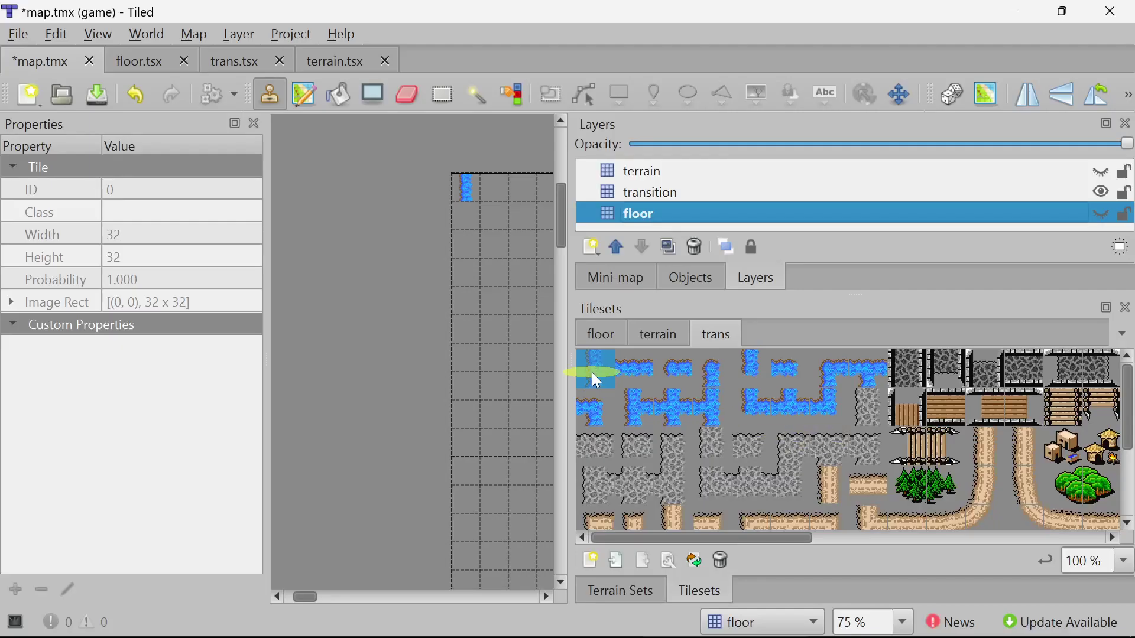
Compare the ID of the floor tileset's last tile with the IDs of the trans tileset's first two tiles
click(596, 344)
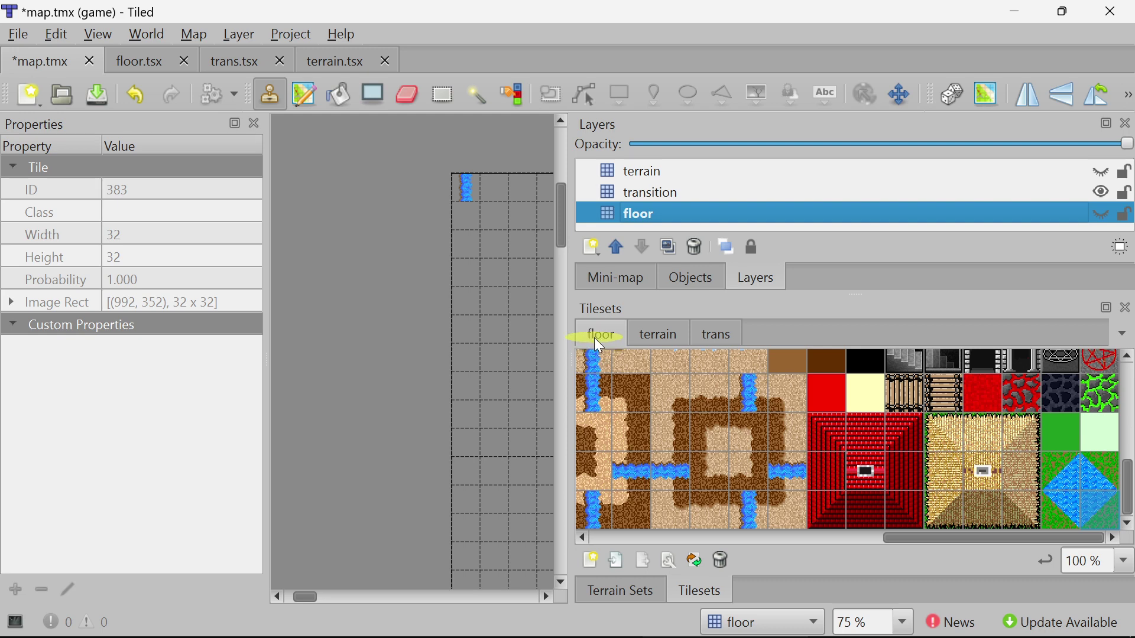
click(720, 337)
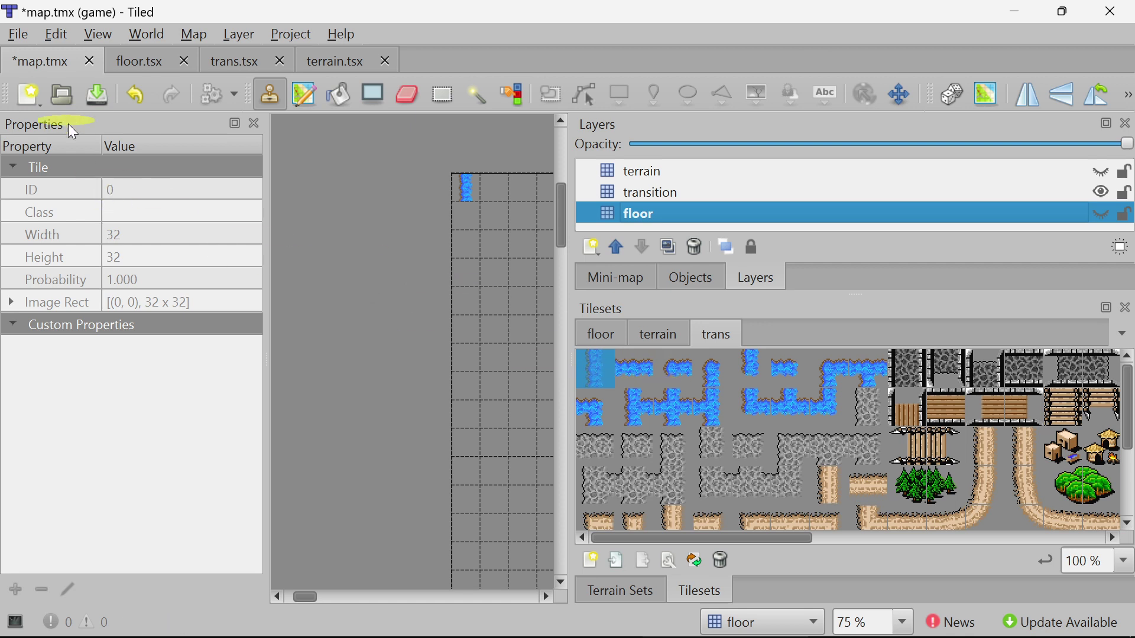
click(619, 370)
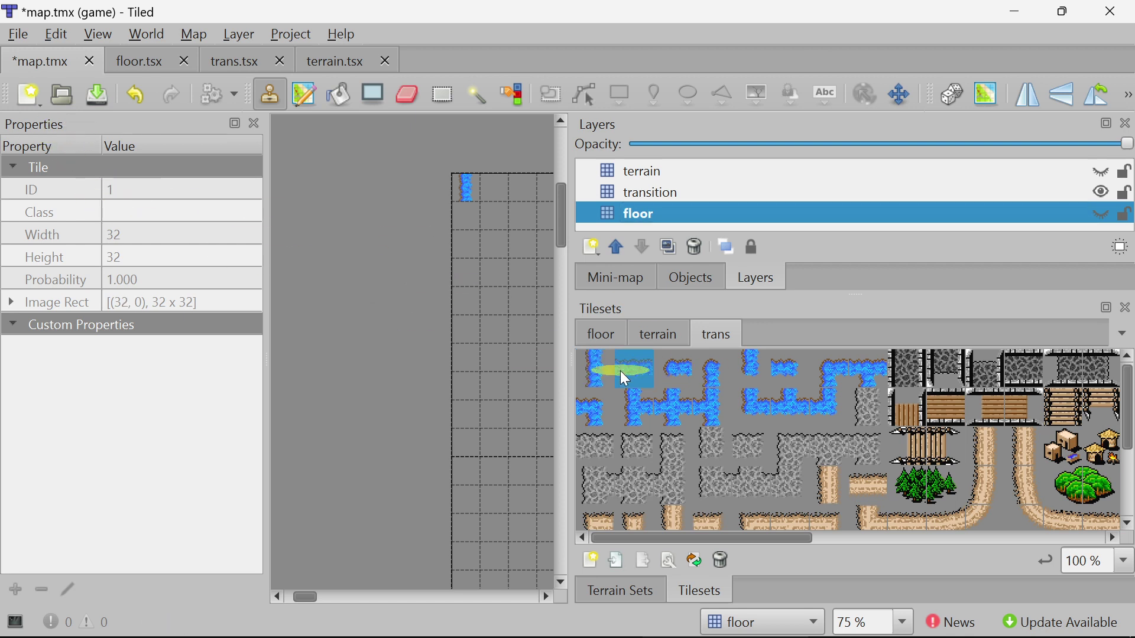
click(596, 370)
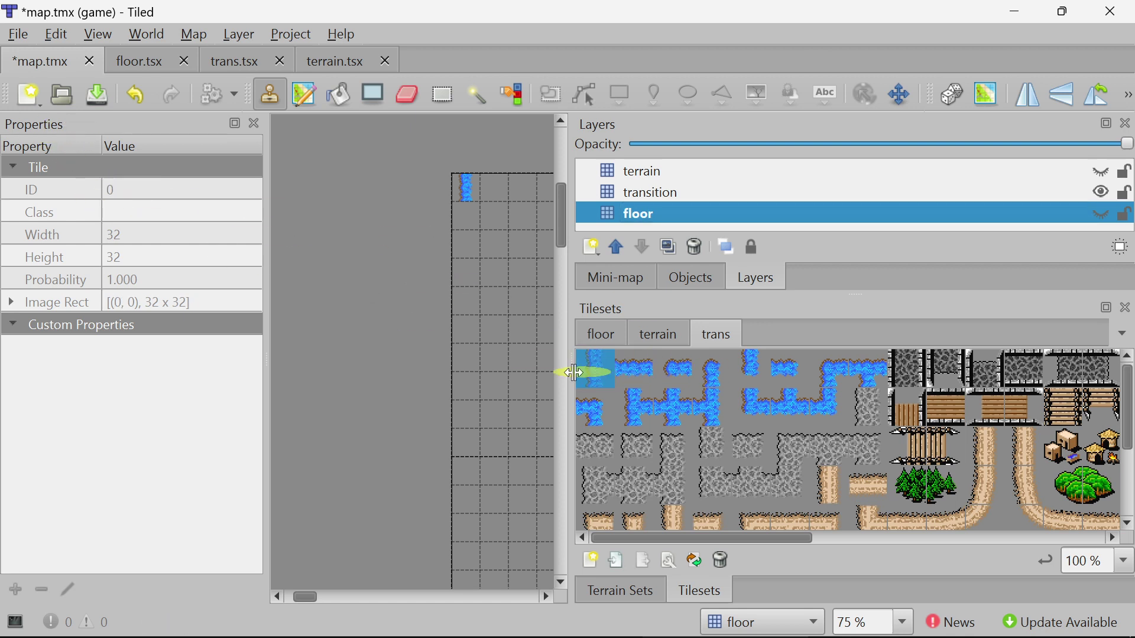
click(21, 35)
click(16, 36)
click(17, 36)
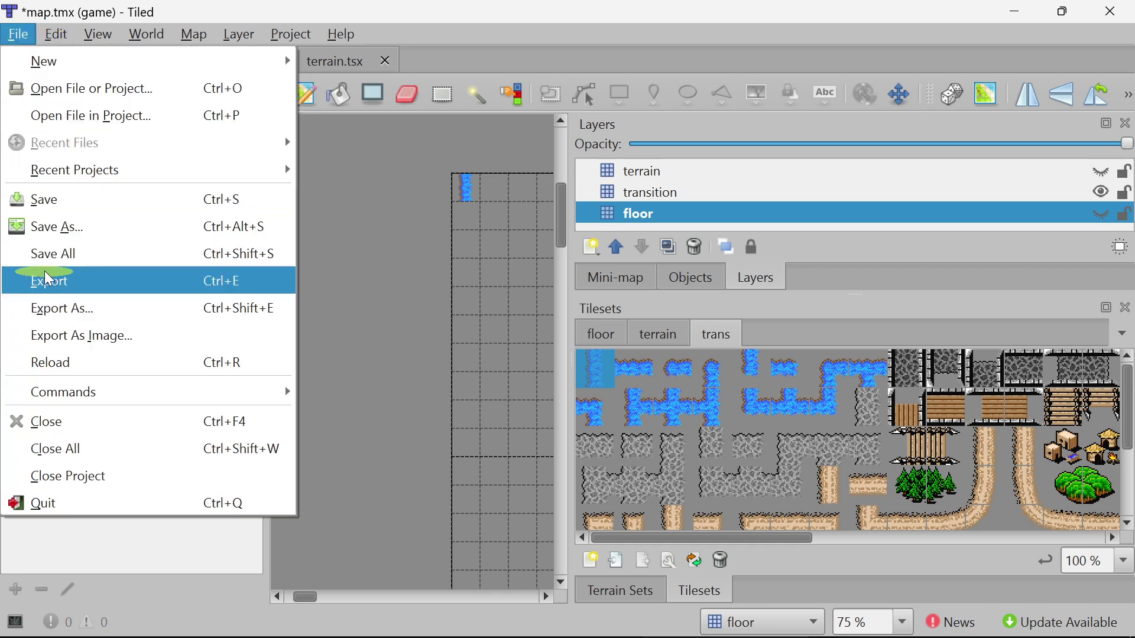
key(Escape)
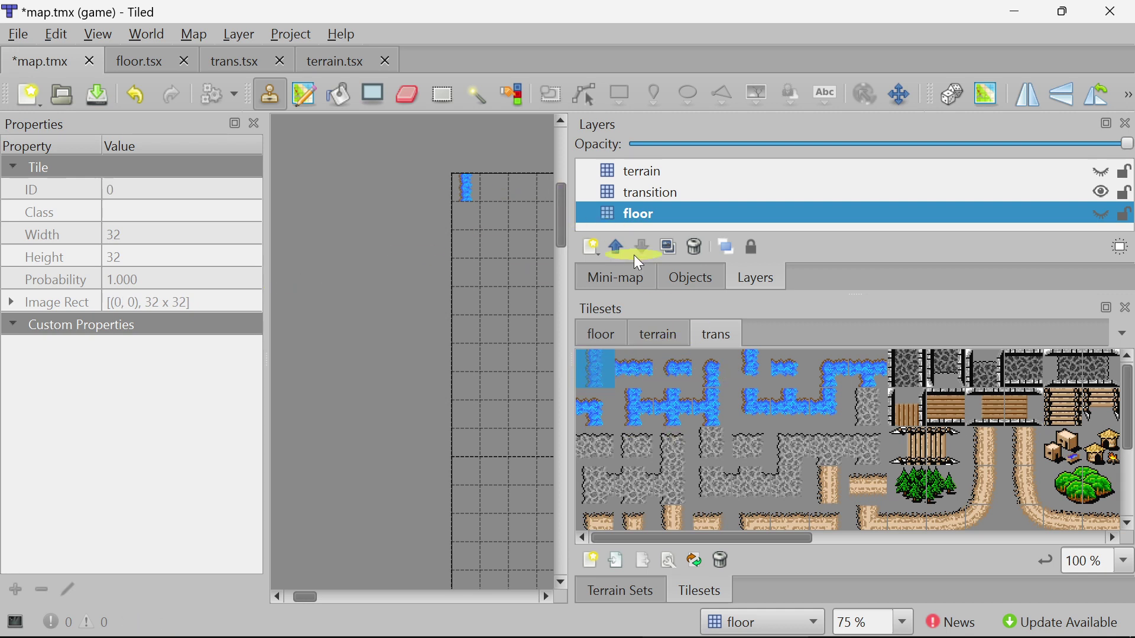
Make the floor layer visible again and widen the map view
click(1101, 215)
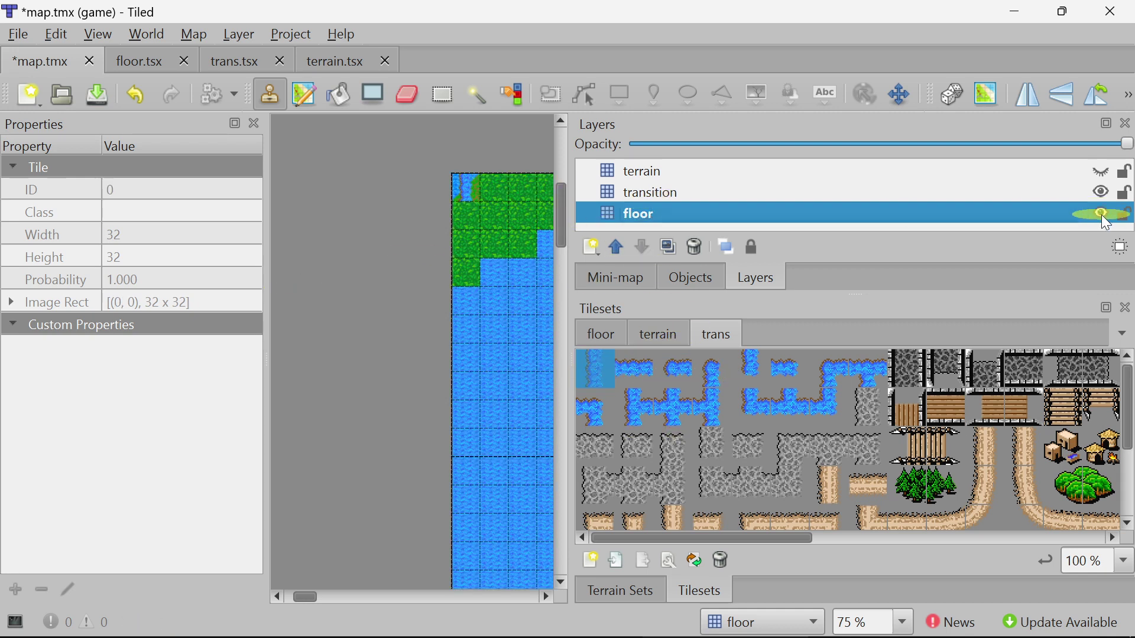
ctrl+scroll(486, 406, down, 2)
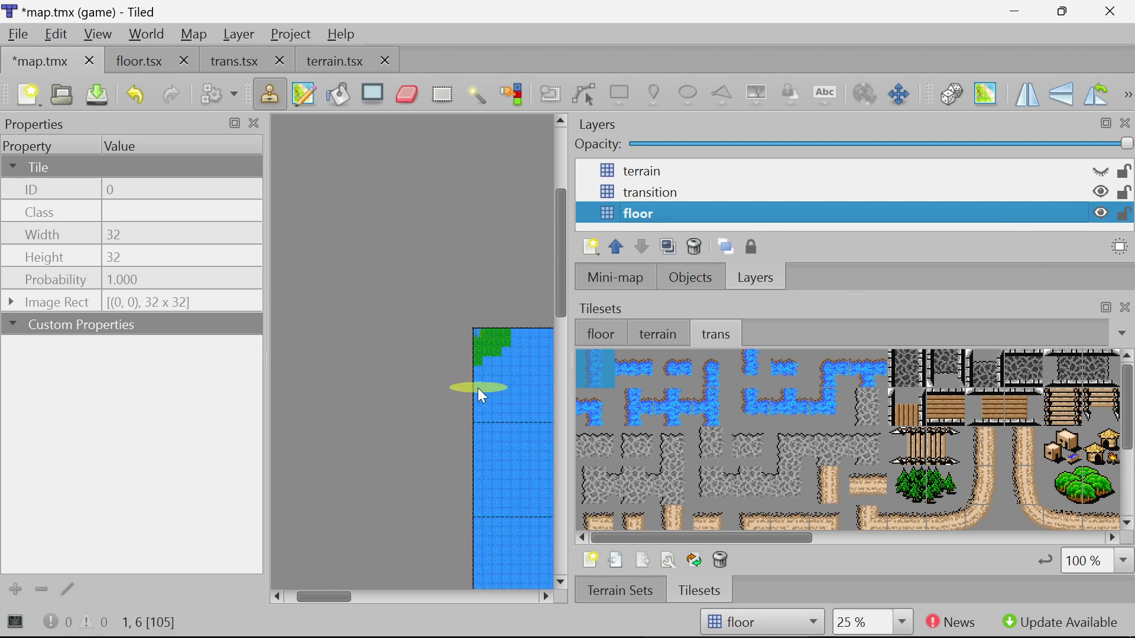
ctrl+scroll(478, 387, up, 2)
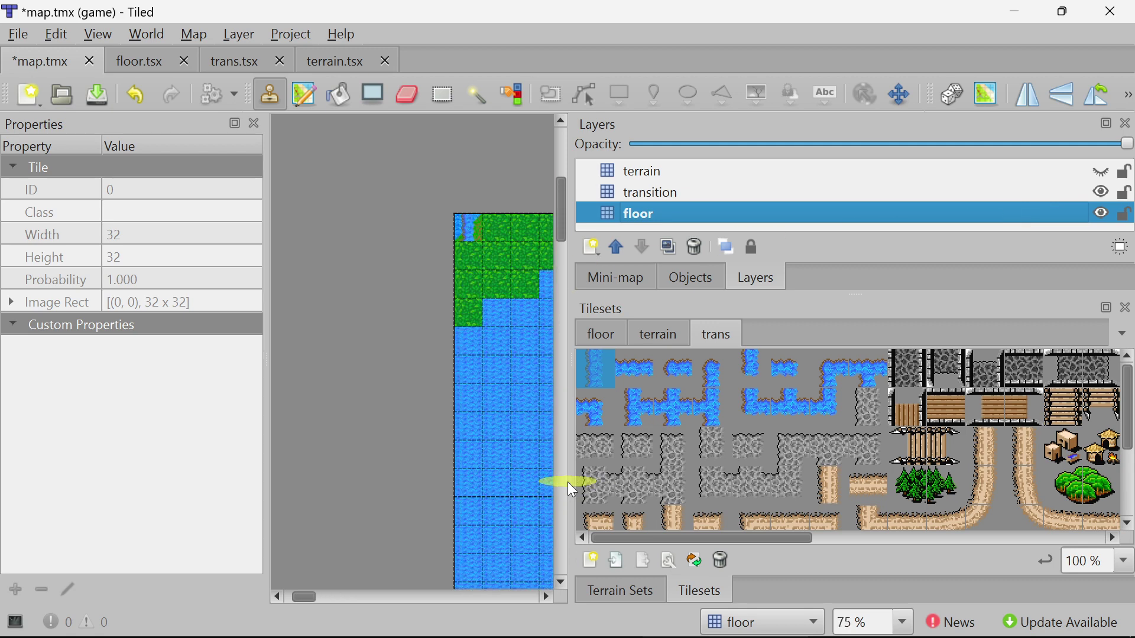
drag(568, 482, 873, 440)
Paint an irregular freehand outline with the trans tileset's first tile on the floor layer around the map's upper-left corner
ctrl+scroll(595, 372, down, 6)
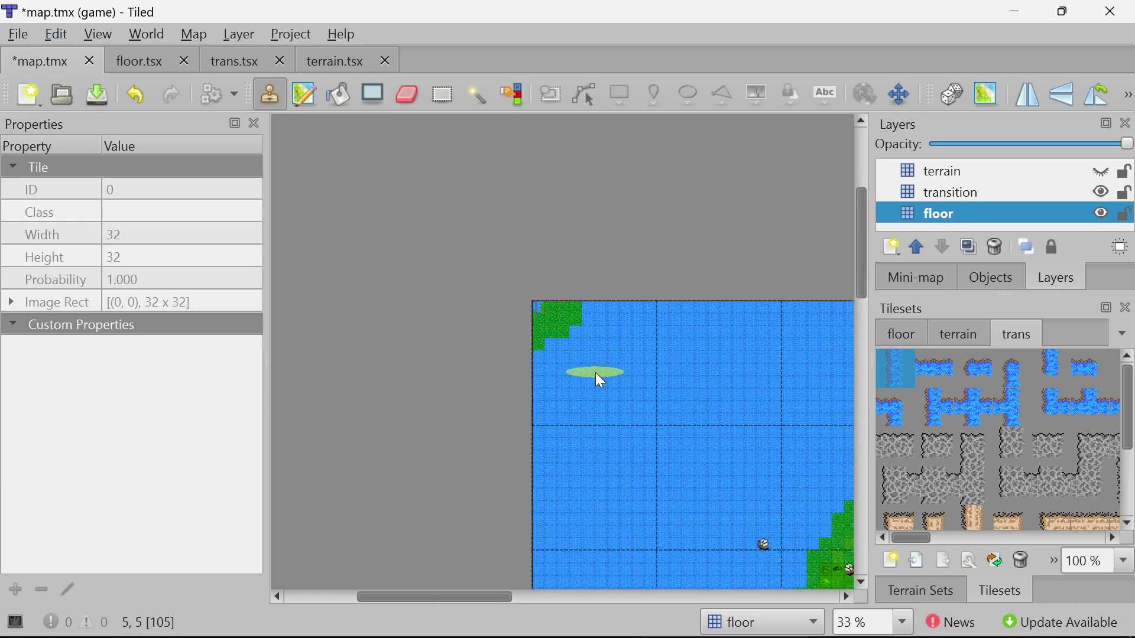
ctrl+scroll(601, 374, up, 4)
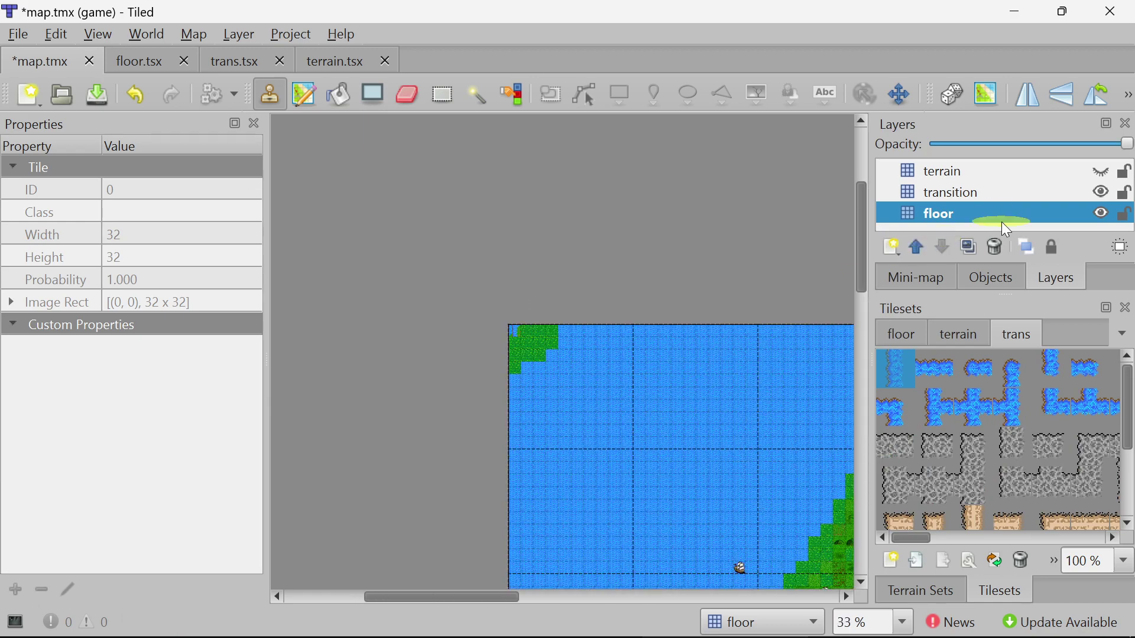
mouse_move(576, 382)
mouse_down()
mouse_move(617, 410)
mouse_move(531, 425)
mouse_move(519, 334)
mouse_move(575, 384)
mouse_up()
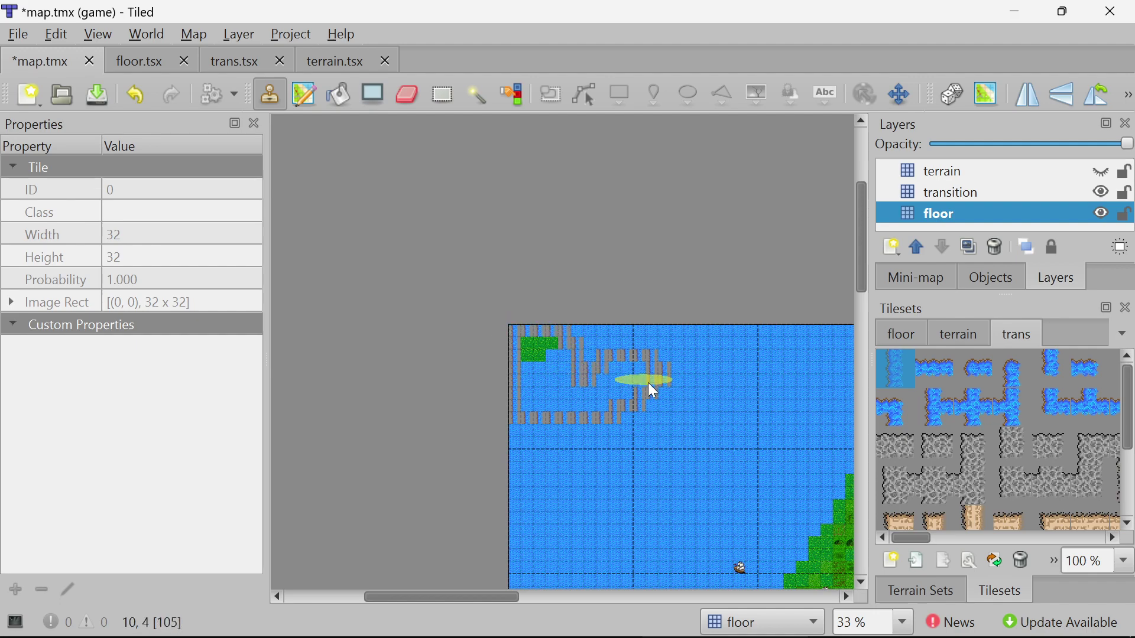
Stamp the trans tileset's two-by-two grey mountain three times side by side along the floor layer's top two rows, from the left edge
scroll(991, 444, down, 5)
drag(979, 484, 1008, 501)
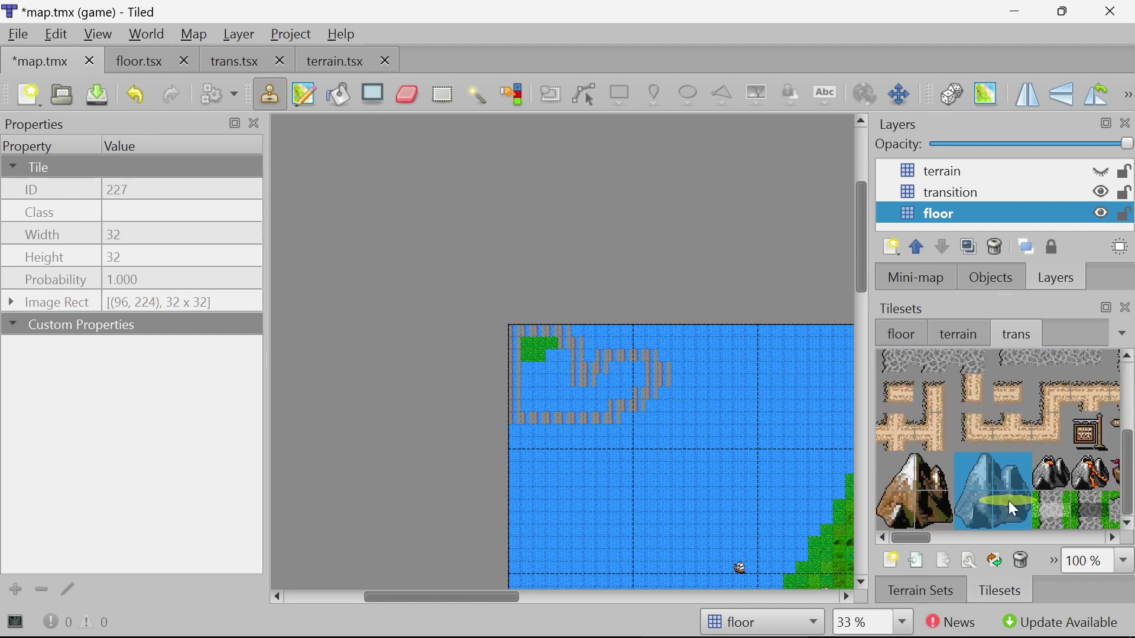
click(527, 345)
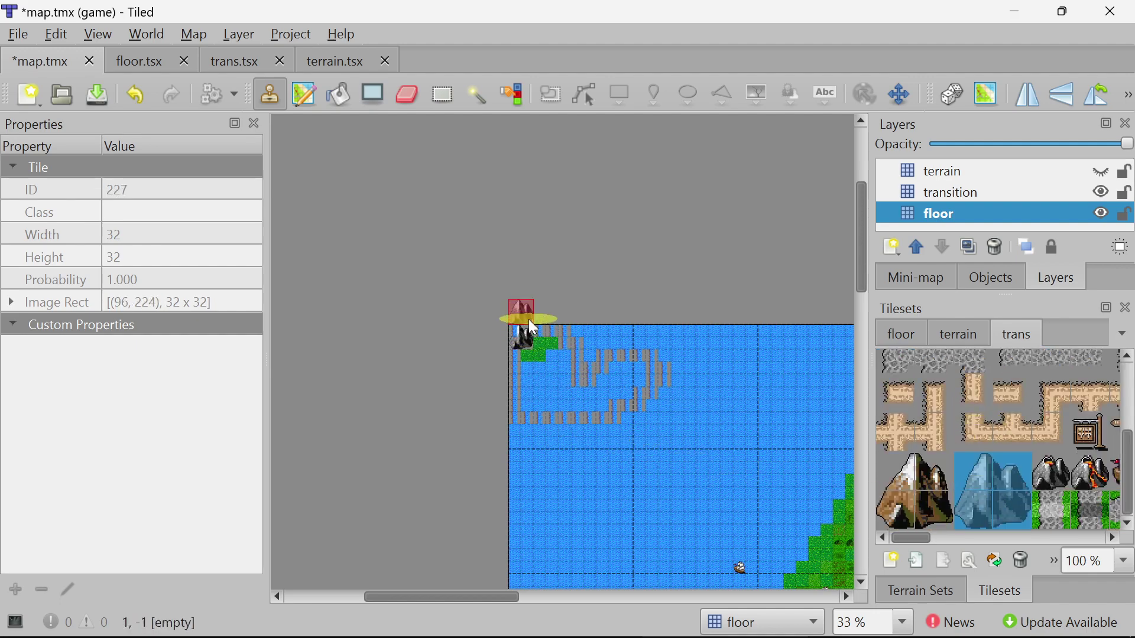
ctrl+scroll(529, 319, up, 4)
drag(636, 416, 832, 424)
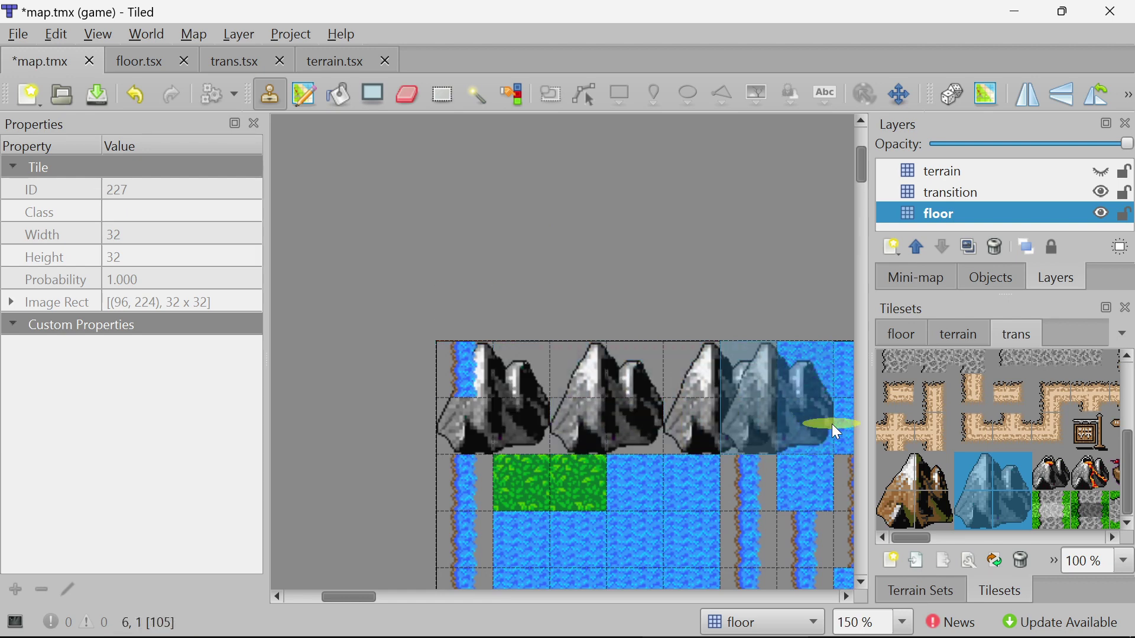
Stamp the terrain tileset's large green tree onto cell 4, 1 of the transition layer, over the third mountain
click(947, 332)
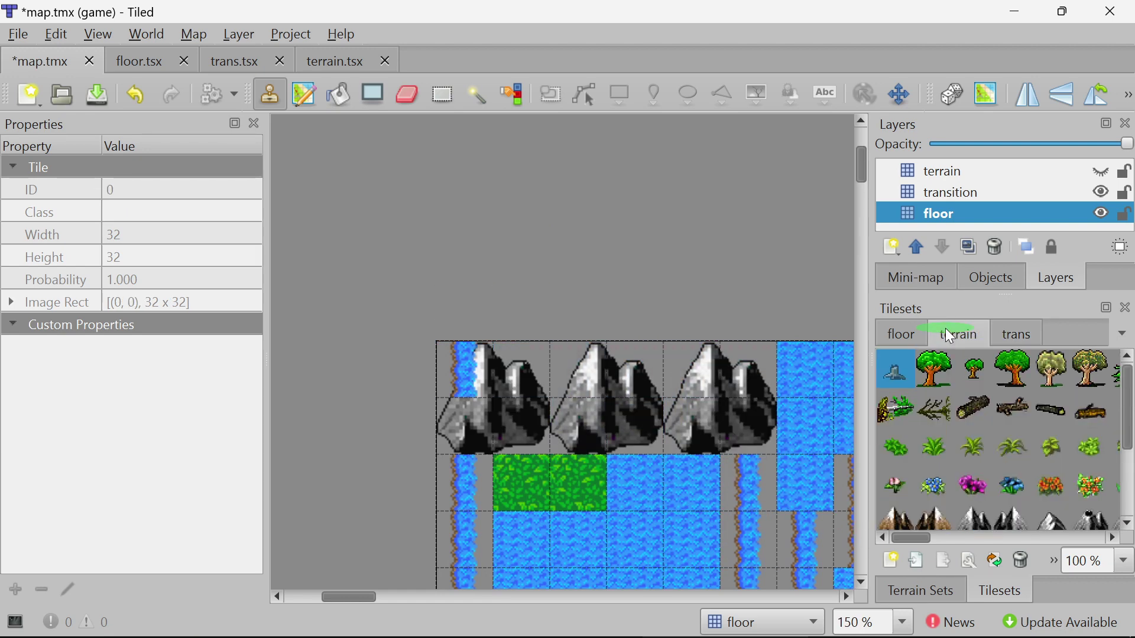
click(927, 376)
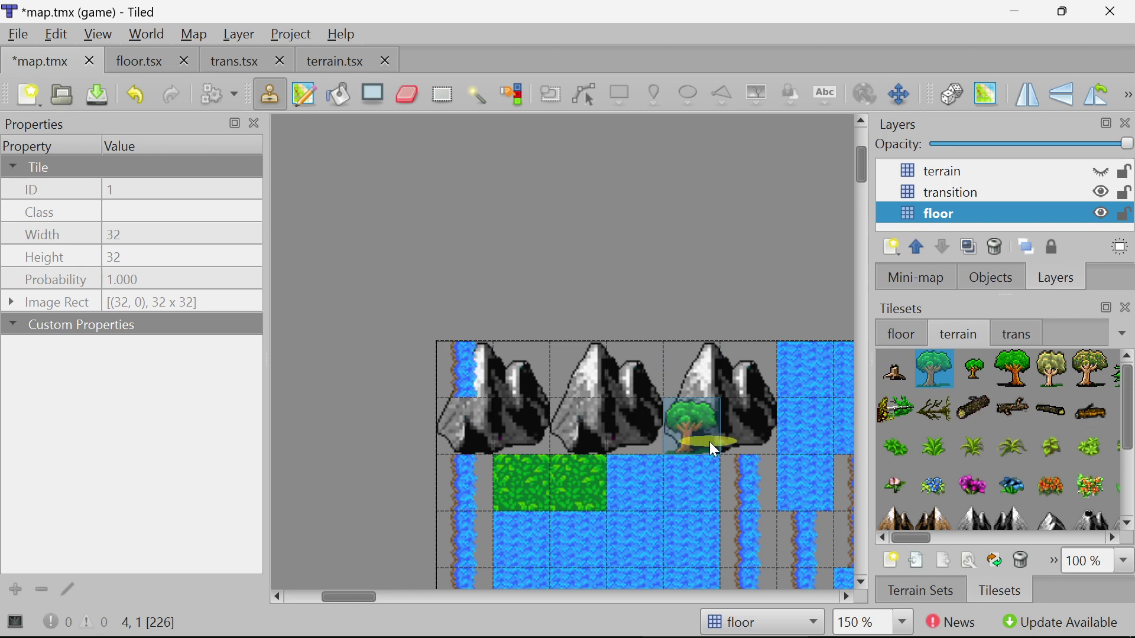
click(967, 194)
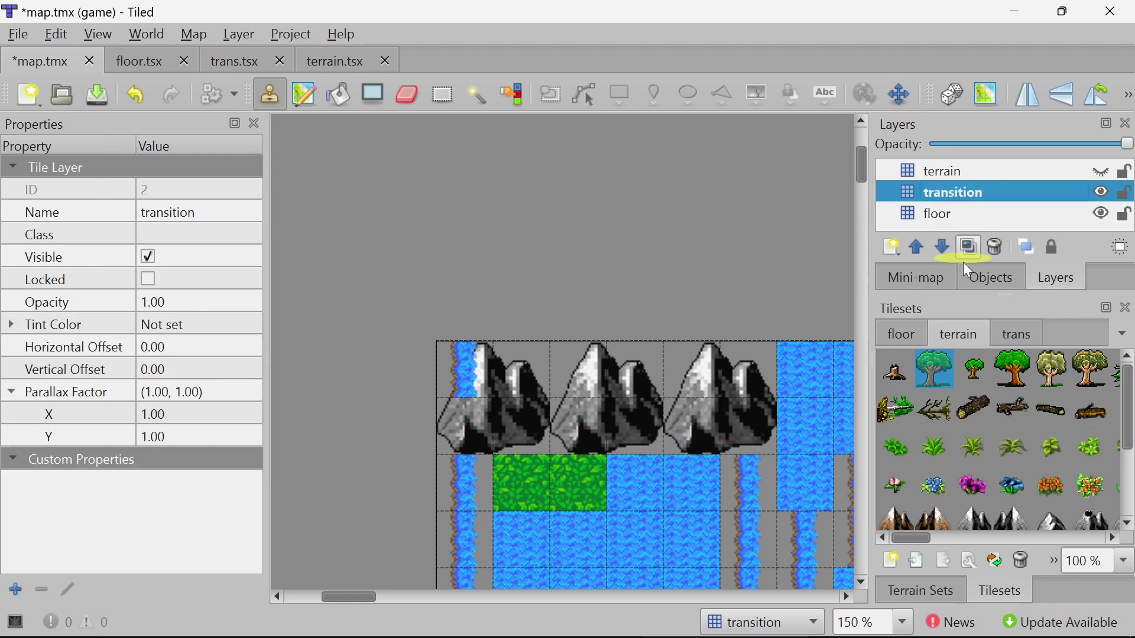
click(719, 399)
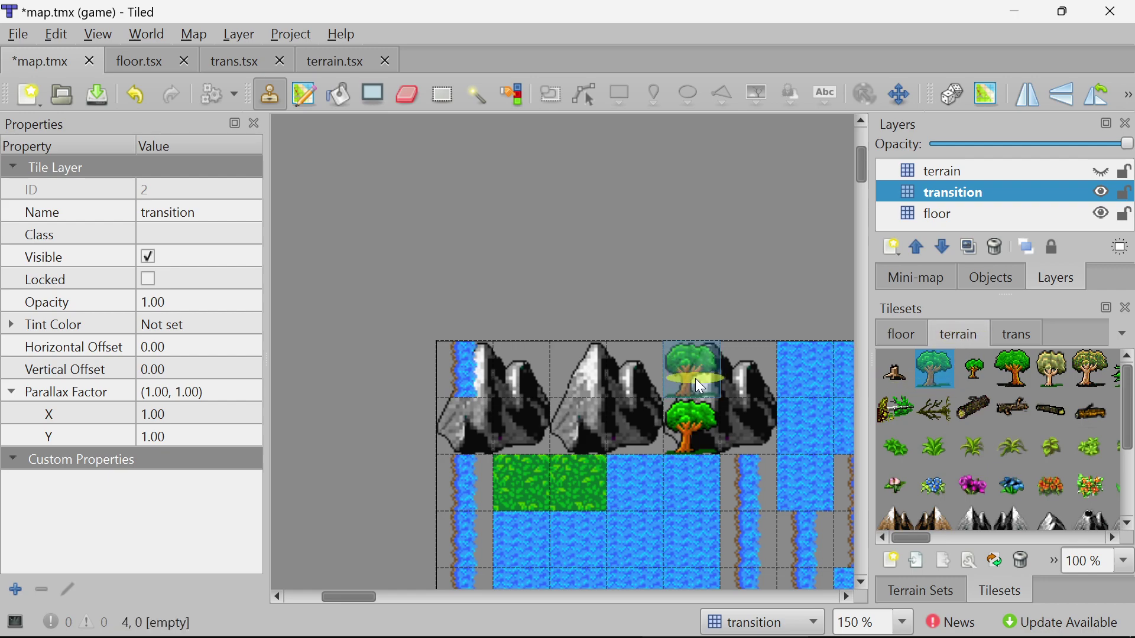
Examine the stamped tiles in the map's corner, the whole island, and the mountains in its interior
ctrl+scroll(604, 491, down, 2)
ctrl+scroll(605, 492, down, 1)
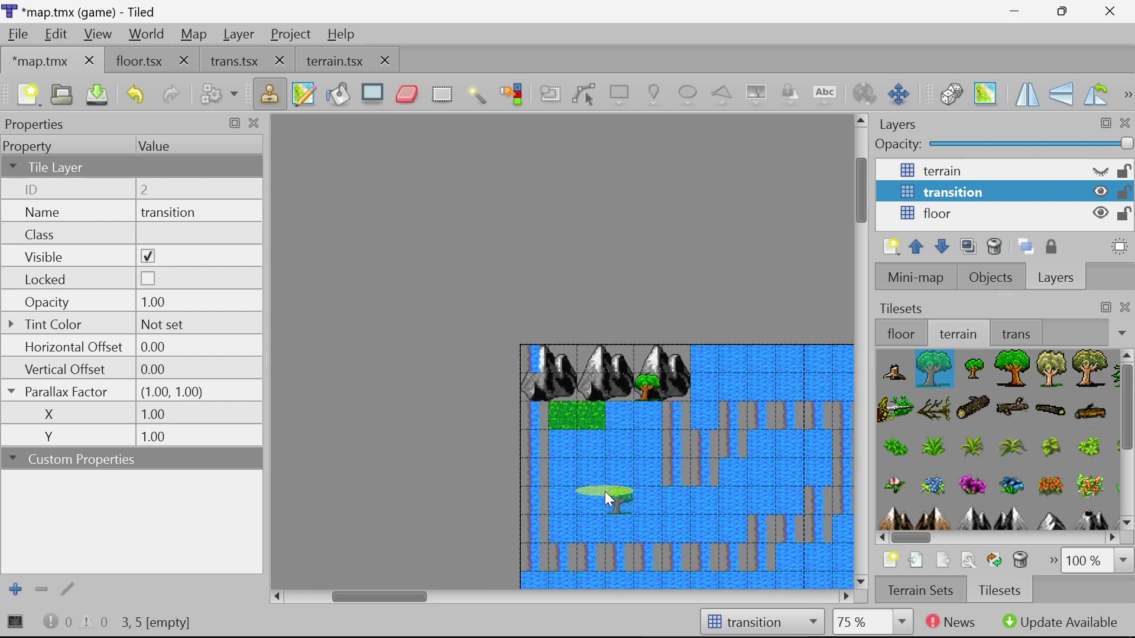
ctrl+scroll(624, 487, up, 2)
ctrl+scroll(625, 487, down, 3)
ctrl+scroll(624, 485, down, 3)
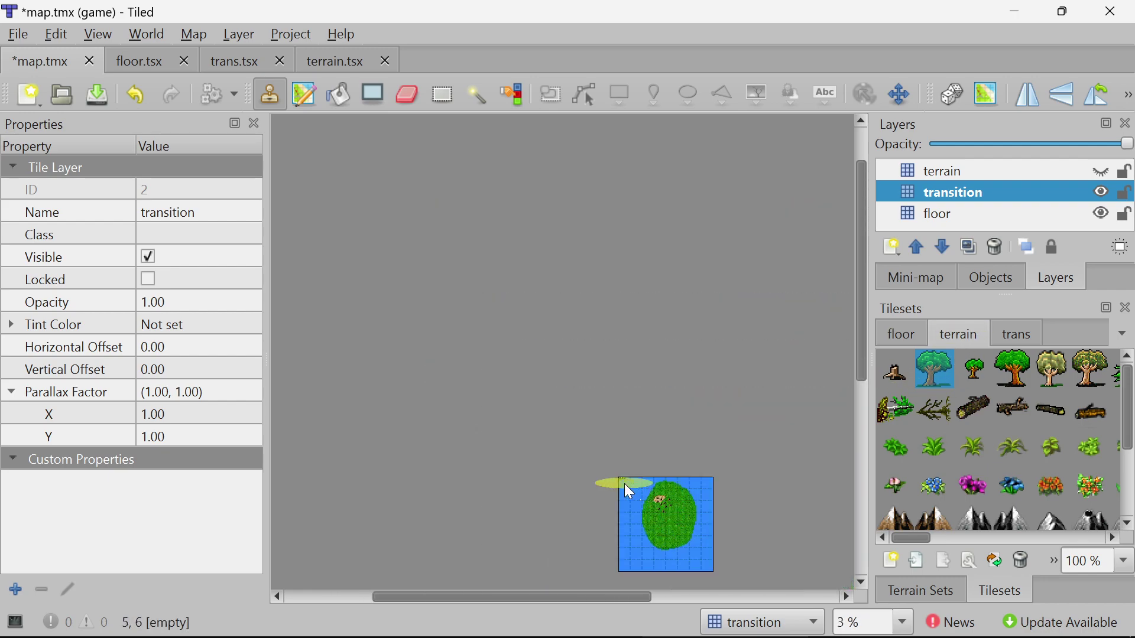
ctrl+scroll(532, 458, up, 5)
ctrl+scroll(571, 444, up, 3)
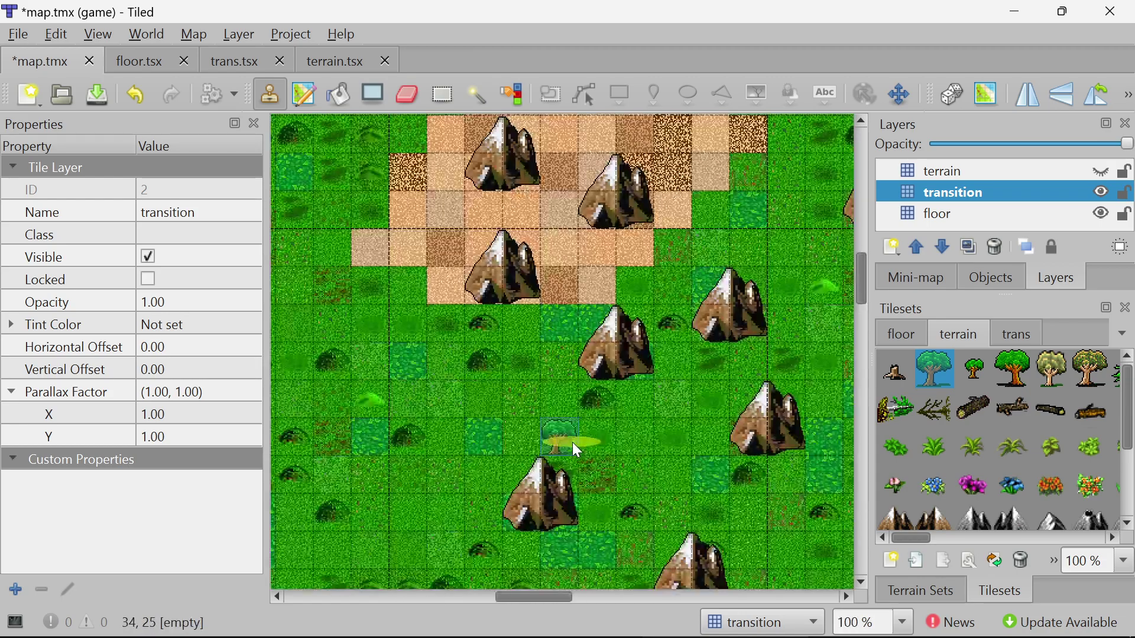
ctrl+scroll(572, 443, down, 1)
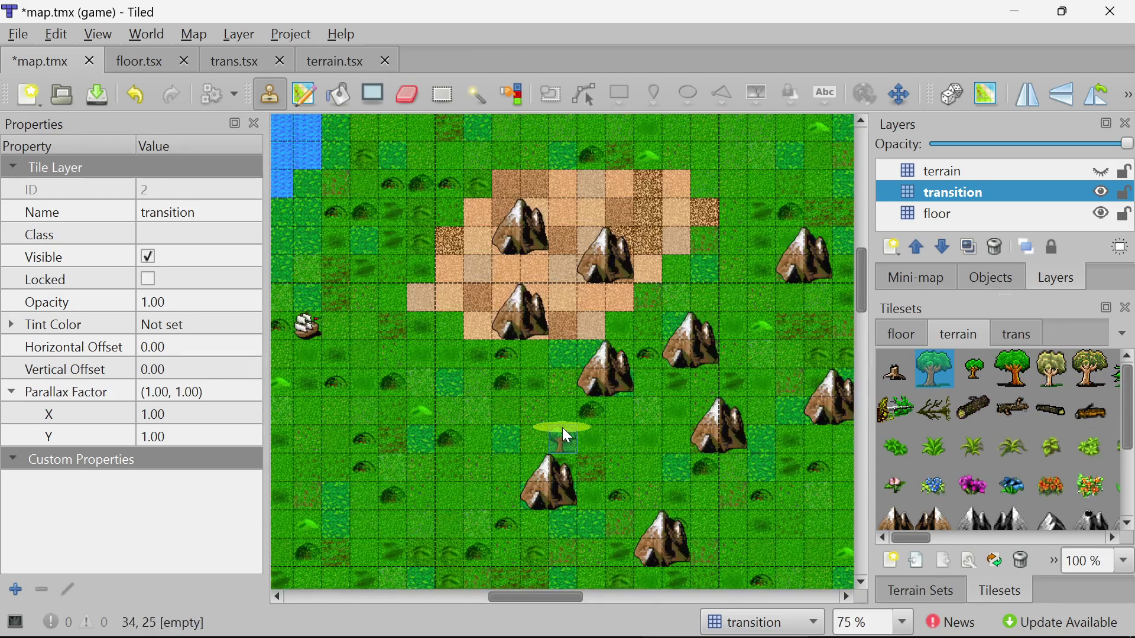
Save the map and reload map.tmx in Notepad++
key(ctrl+s)
ctrl+scroll(504, 370, down, 3)
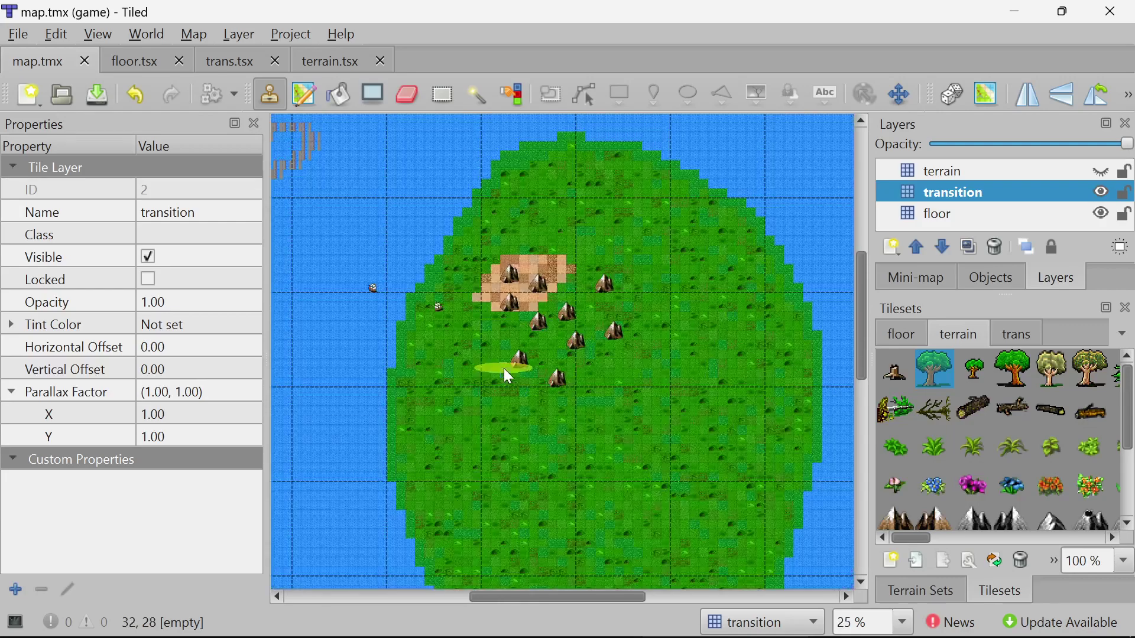
ctrl+scroll(504, 368, up, 2)
scroll(509, 282, up, 3)
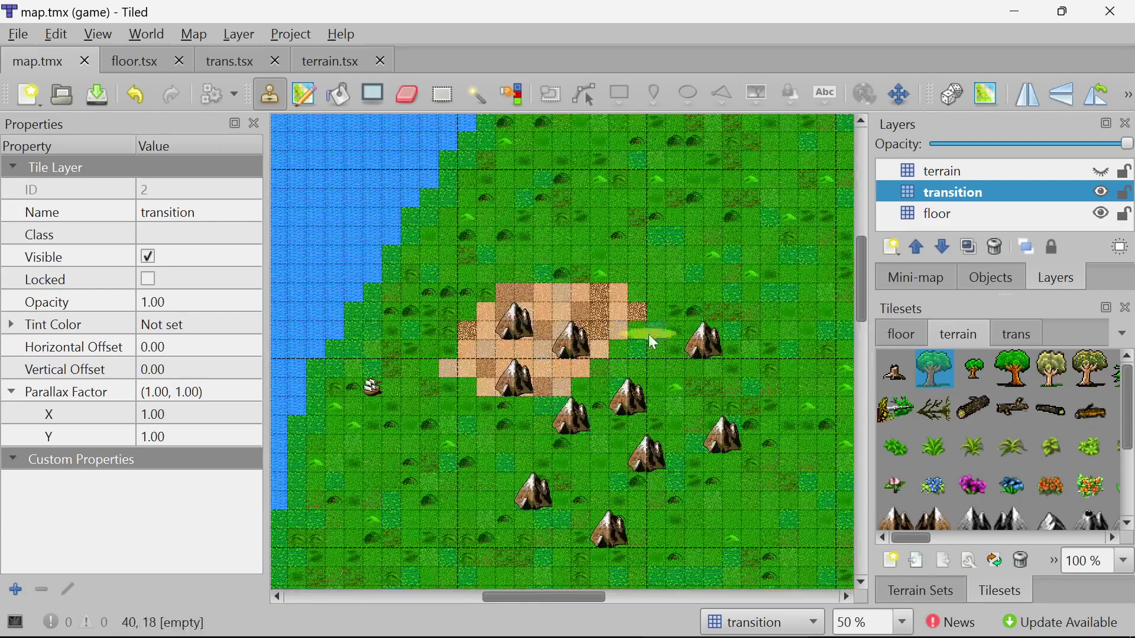
key(alt+Tab)
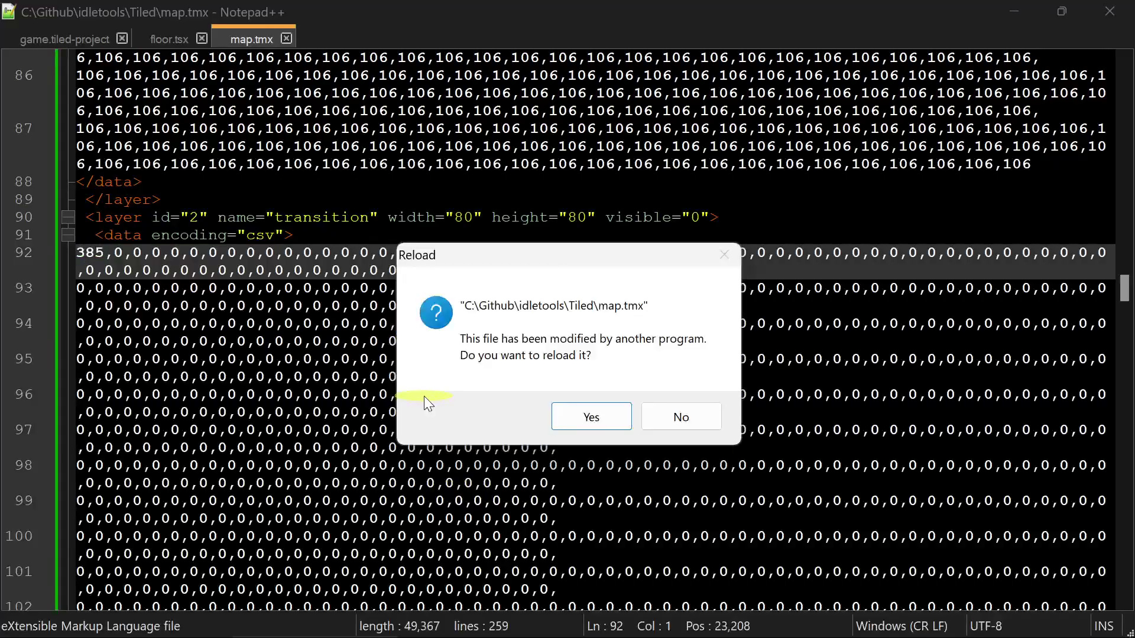
click(588, 415)
Highlight the middle digit of the floor layer's first CSV value on line 8, and reselect the terrain tileset's second tile in Tiled
drag(1125, 294, 1122, 86)
click(107, 208)
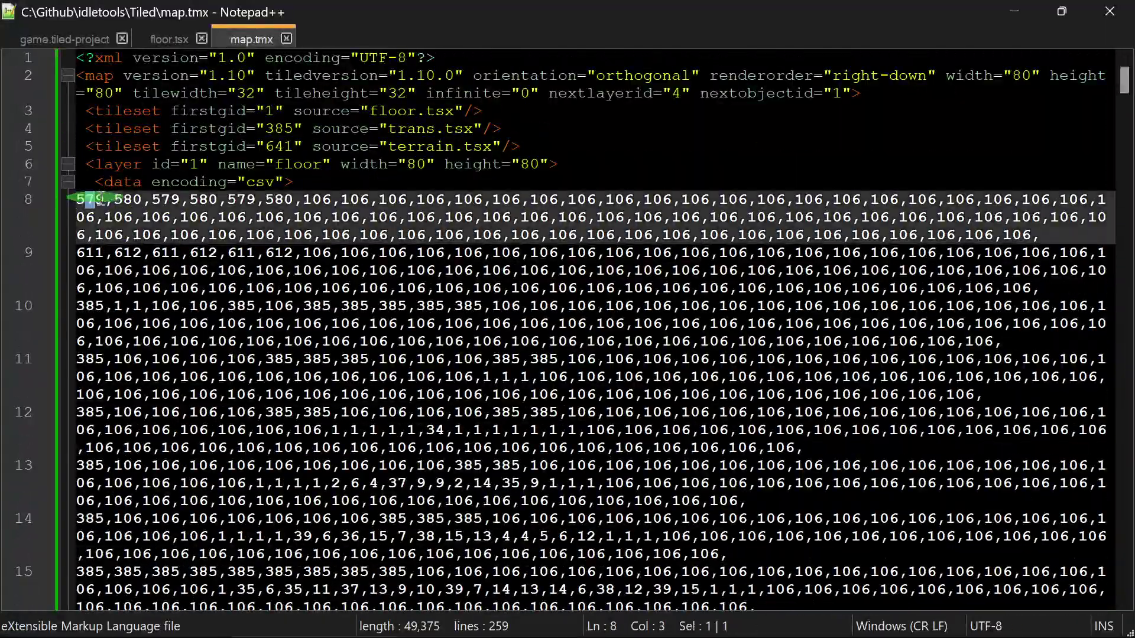
key(alt+Tab)
click(940, 379)
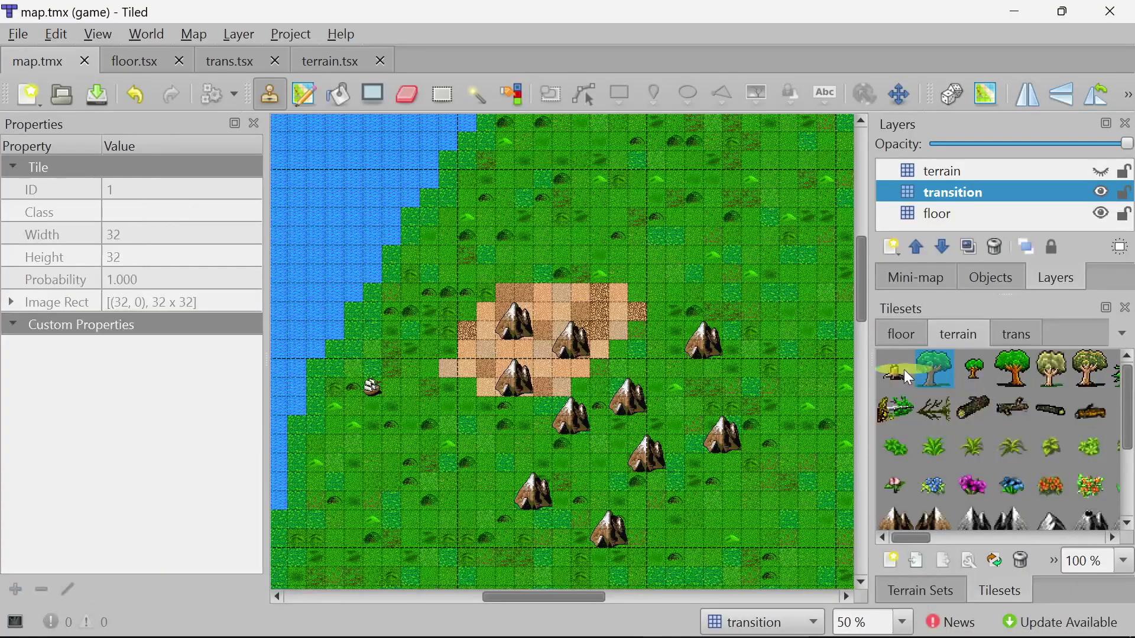
Show the start of the floor tileset and select its first tile
click(904, 333)
drag(1036, 539, 930, 531)
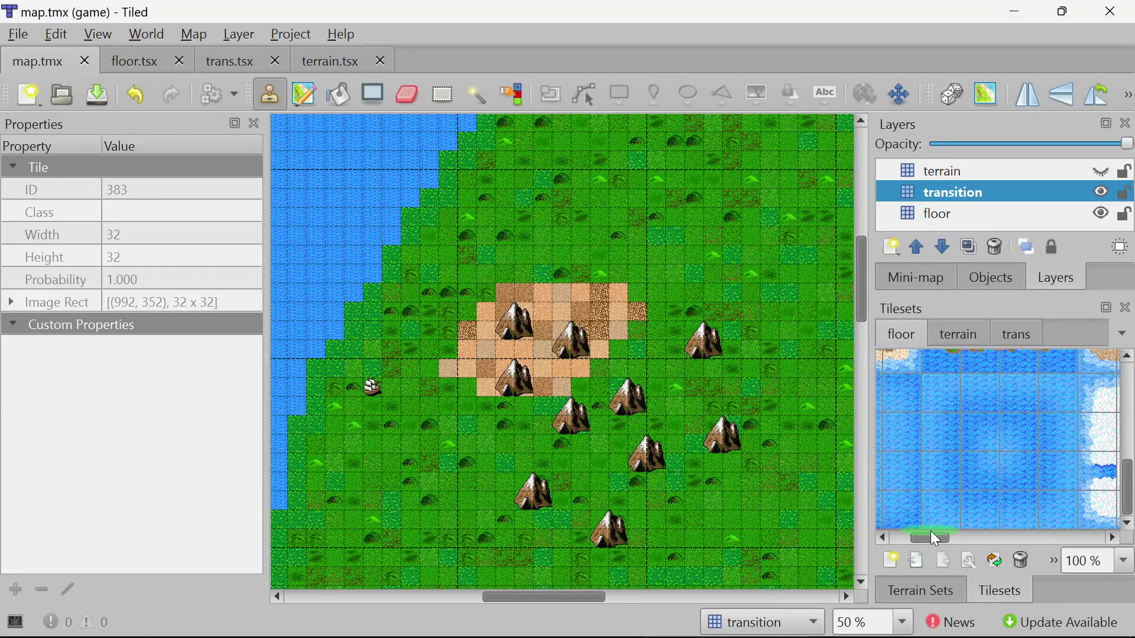
click(885, 366)
drag(1130, 473, 1131, 384)
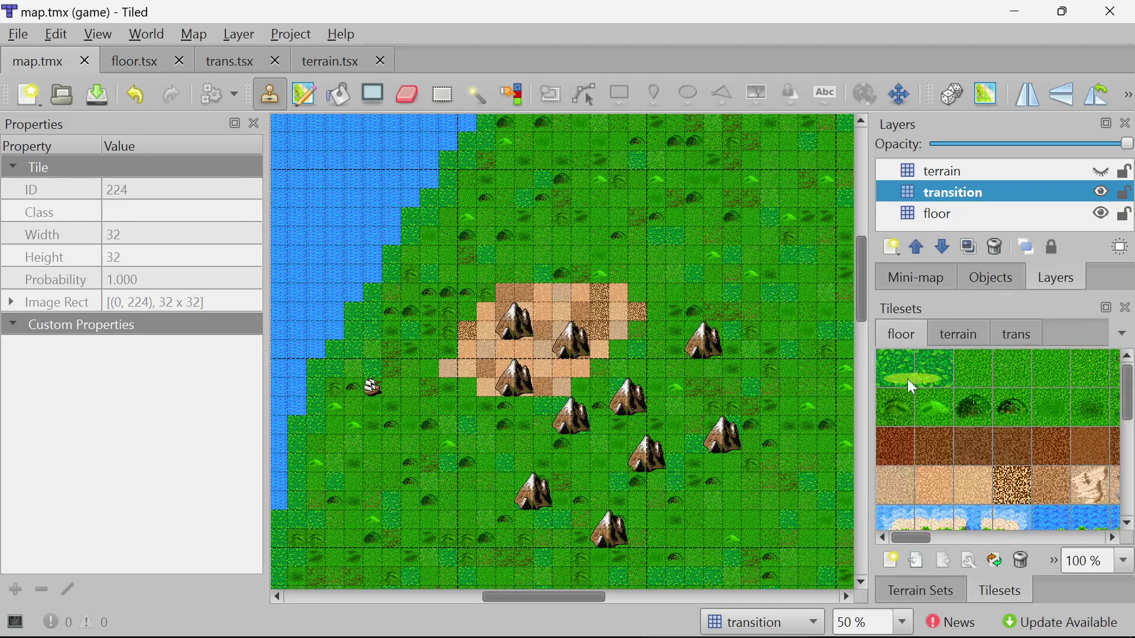
click(900, 373)
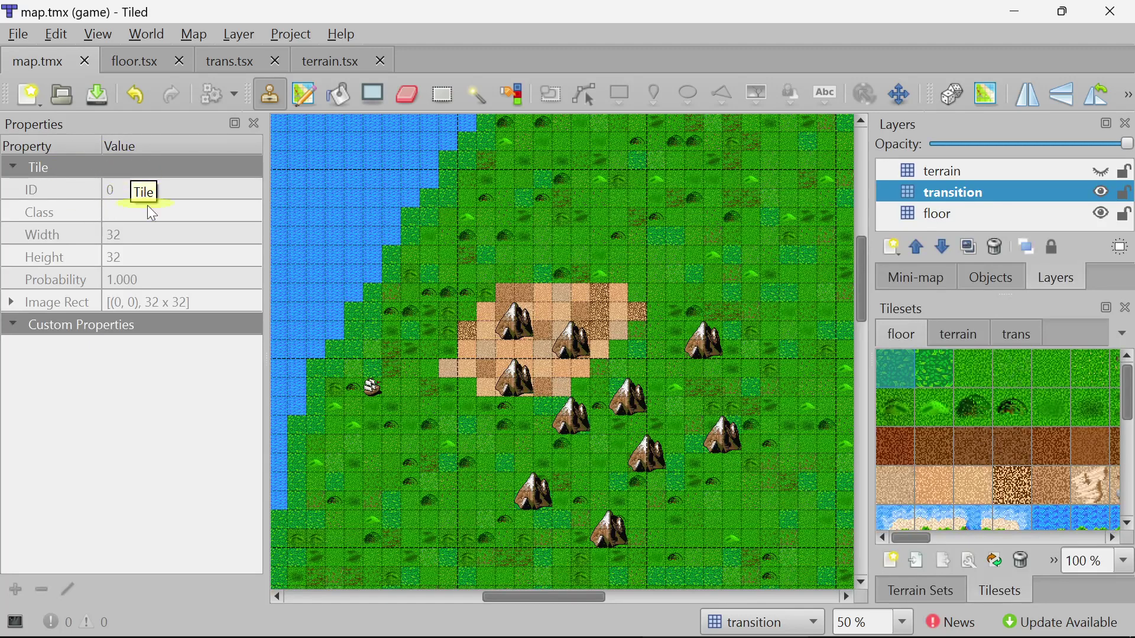
Widen the Tilesets panel and check the IDs of several tiles in the floor tileset's first row, returning to the first tile
drag(872, 418, 405, 406)
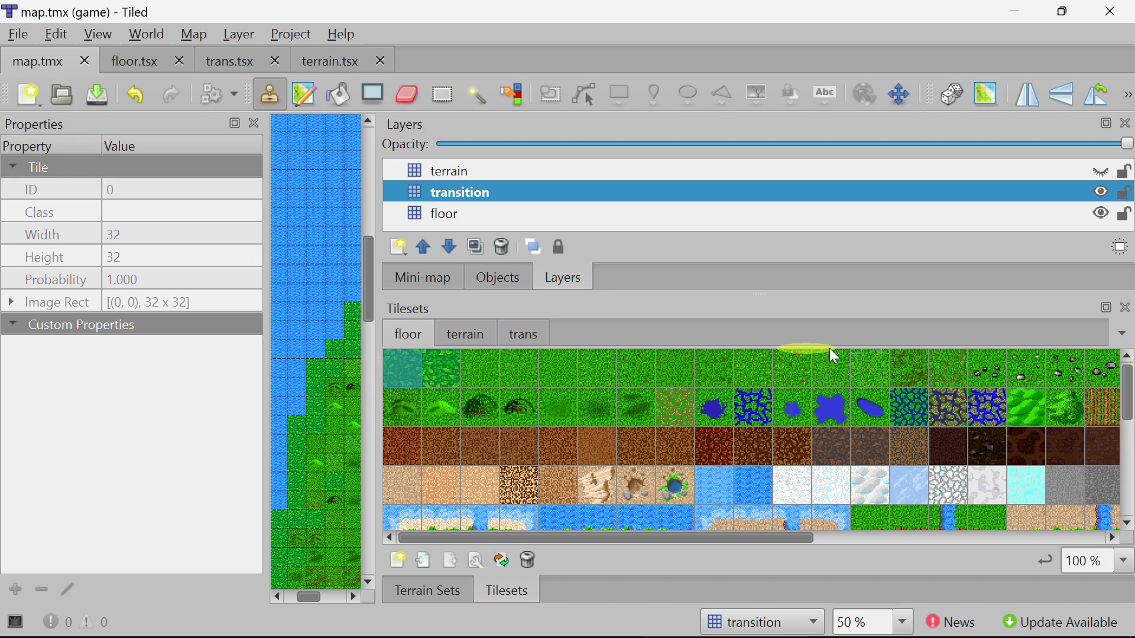
click(606, 377)
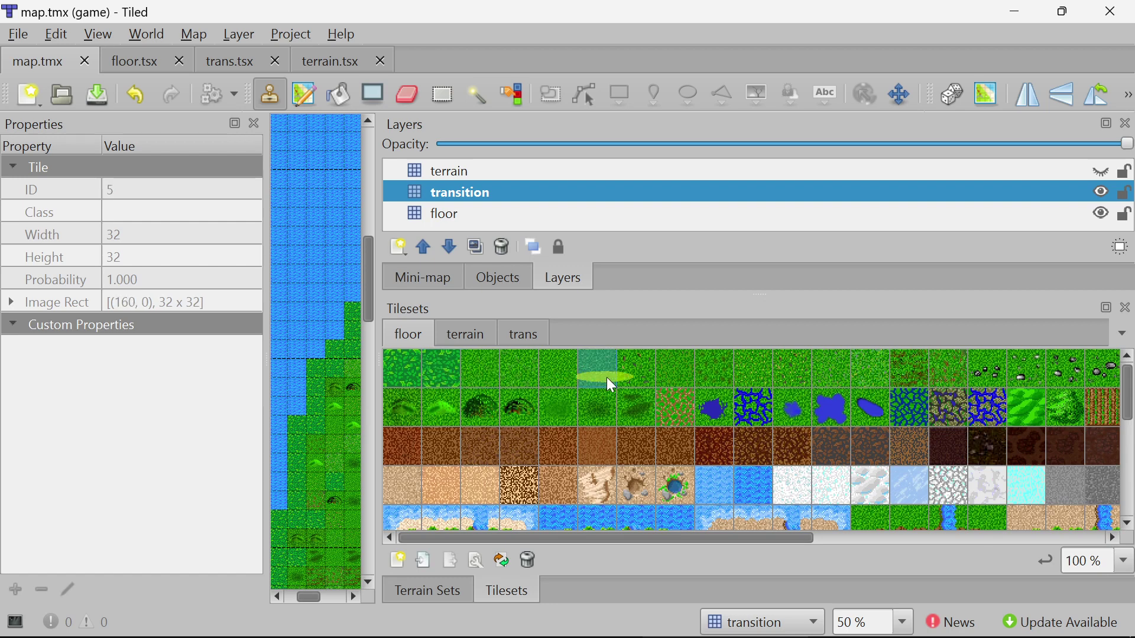
click(780, 379)
click(402, 379)
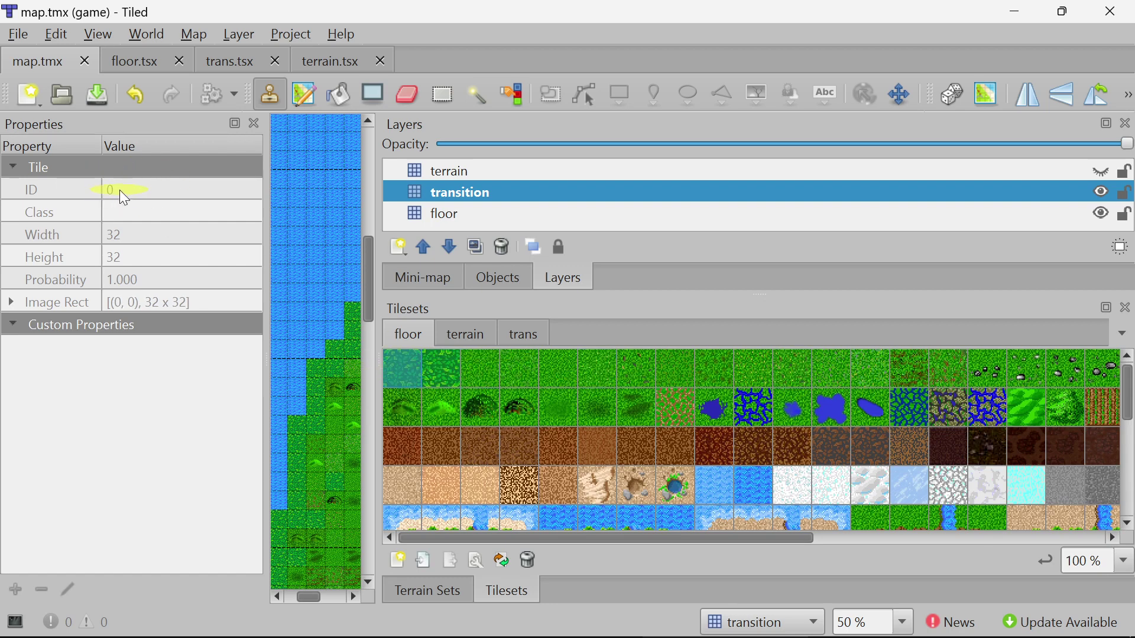
click(456, 378)
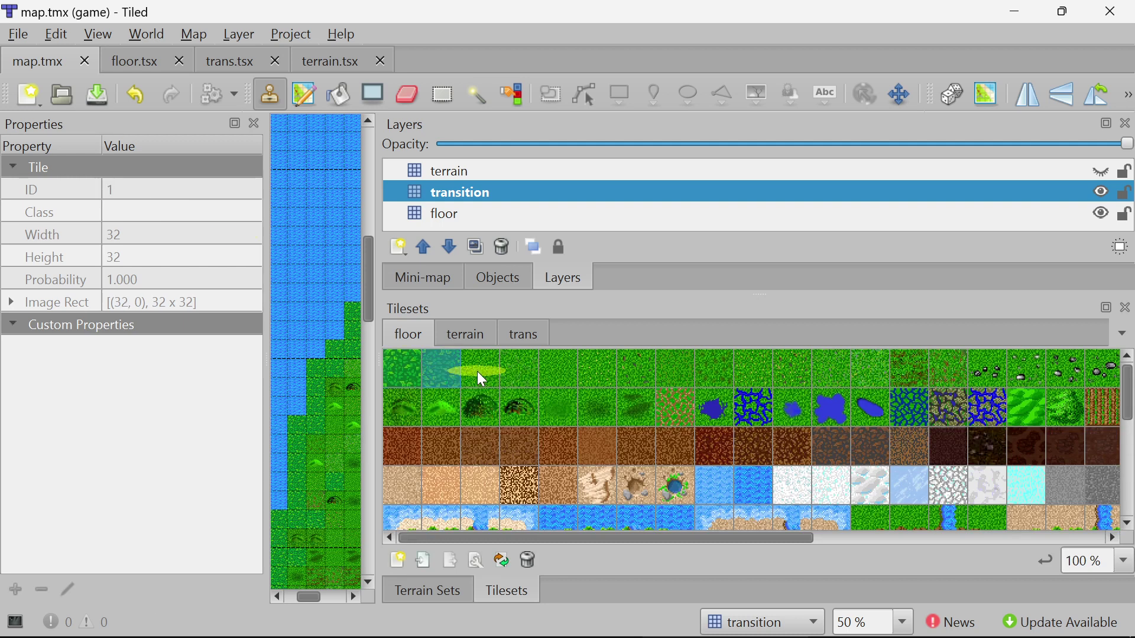
click(480, 379)
click(530, 370)
click(564, 383)
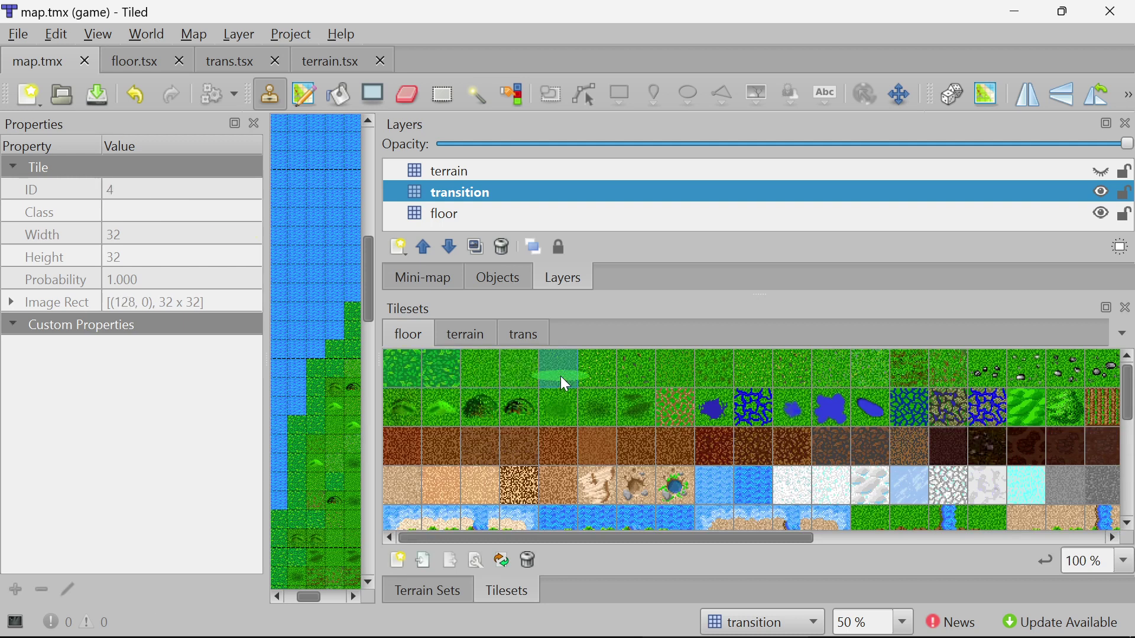
click(390, 380)
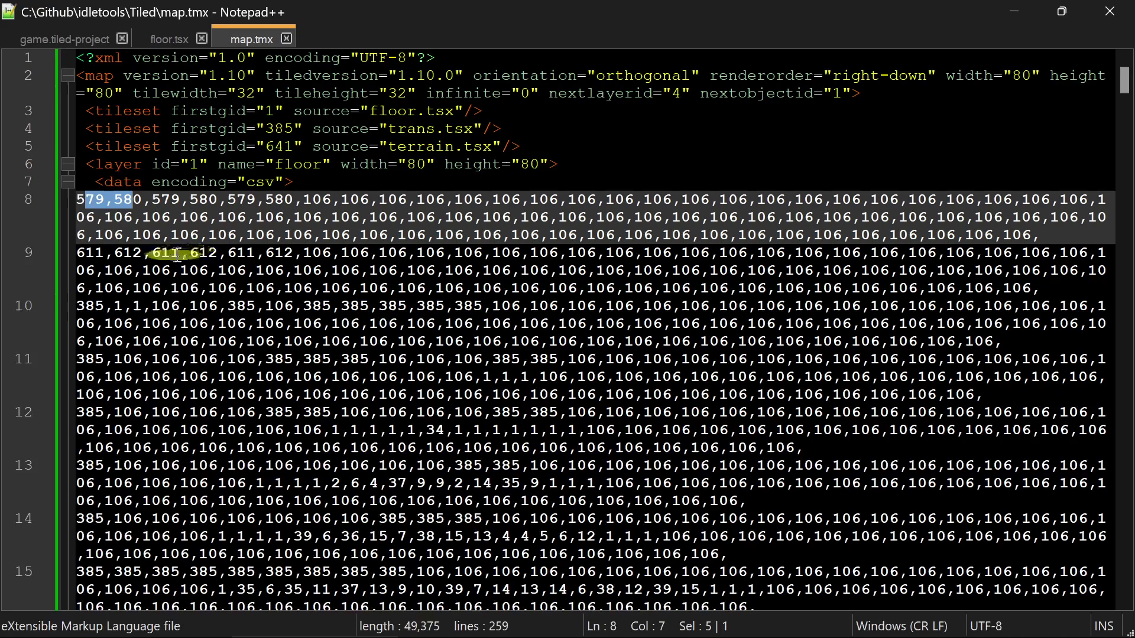
Examine the floor layer's CSV values on lines 8 to 12 of map.tmx in Notepad++
click(191, 202)
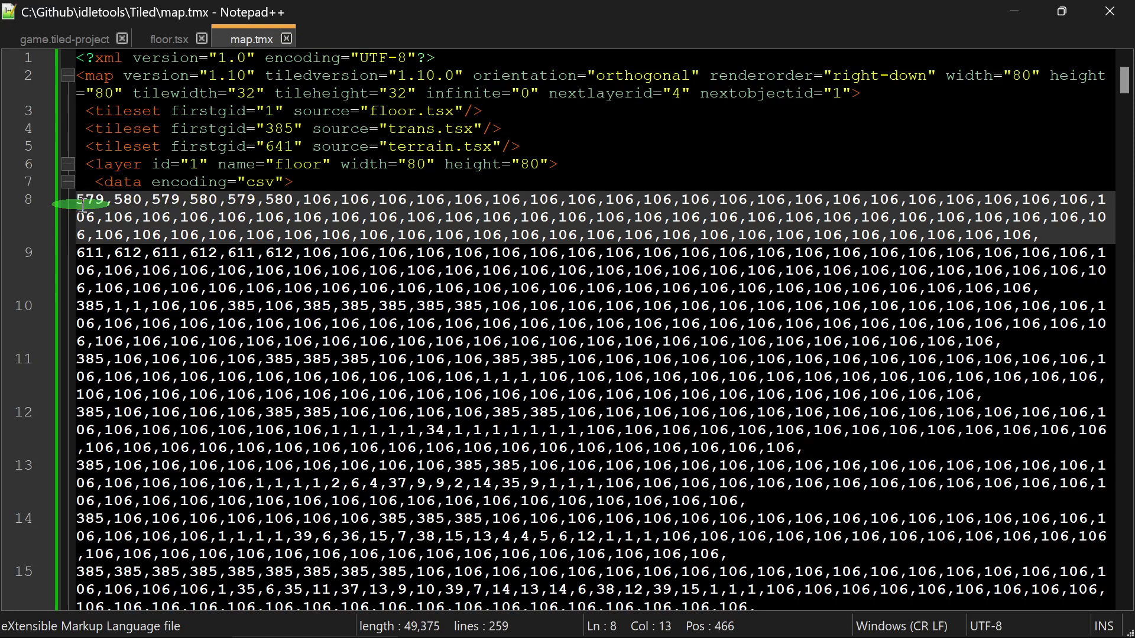
drag(83, 205, 325, 342)
click(325, 342)
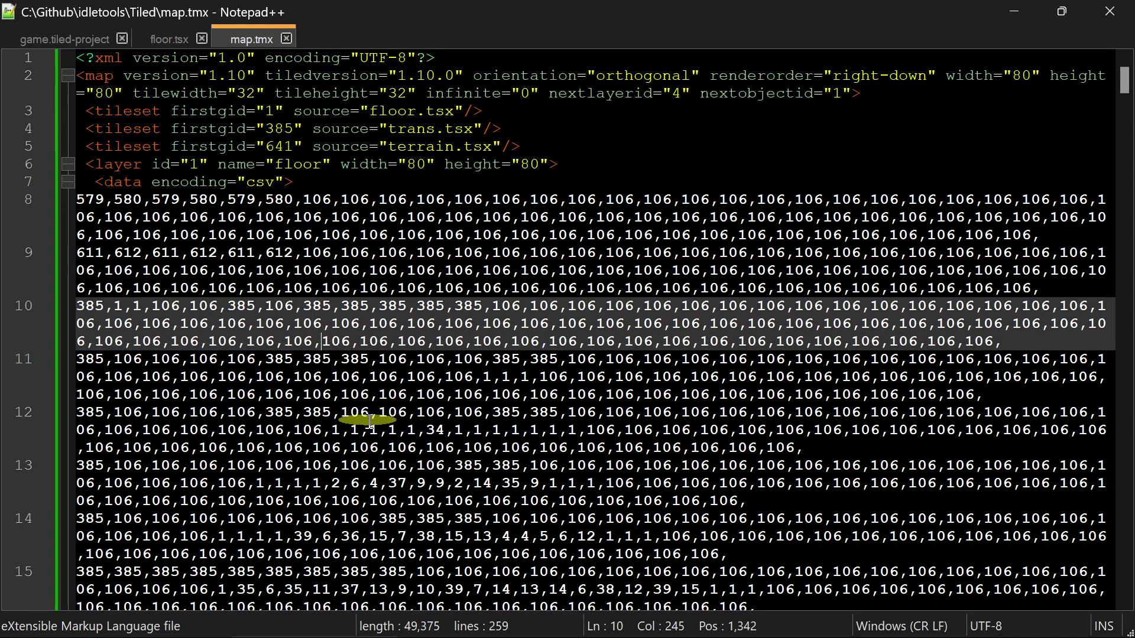
click(368, 417)
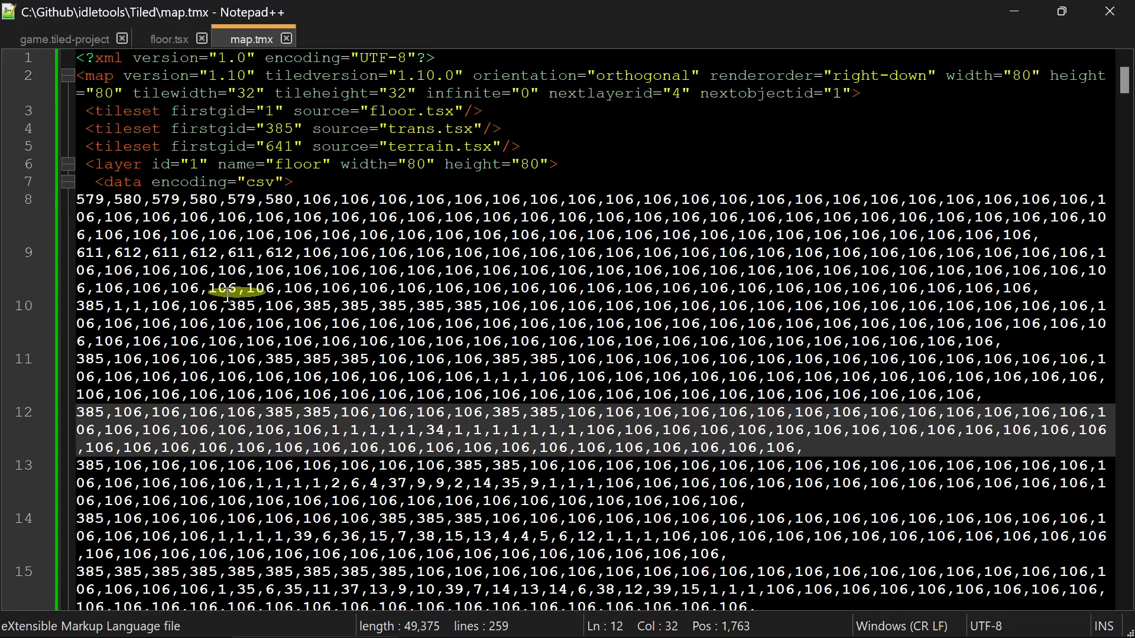
Switch to Tiled, narrow the Tilesets panel again, and export the map in CSV format as map..csv in the Tiled folder
key(alt+Tab)
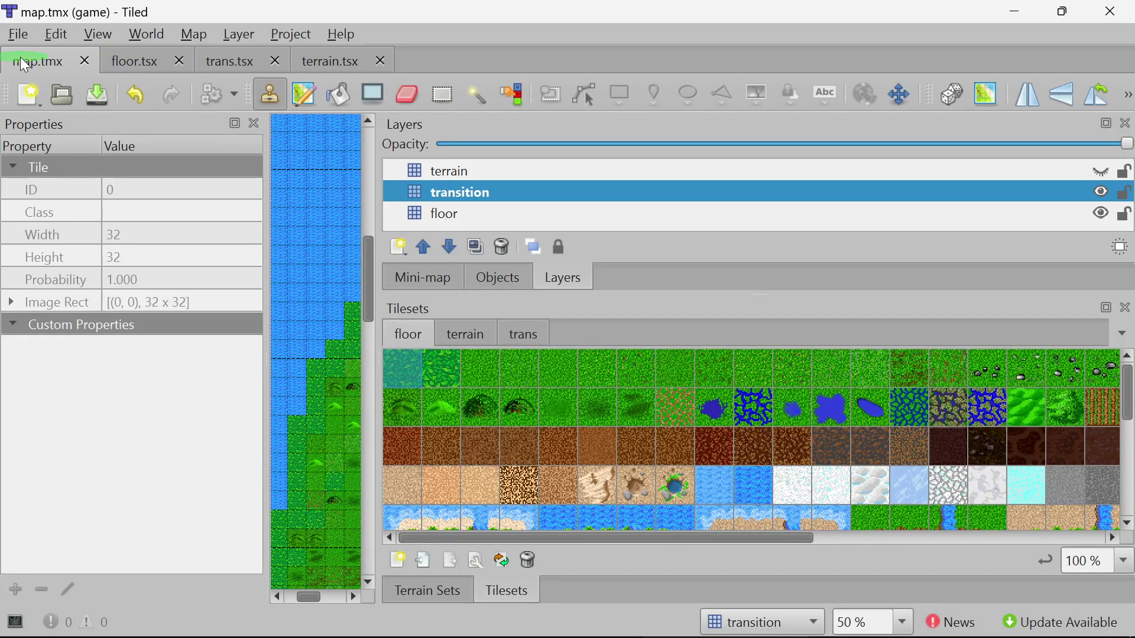
drag(380, 412, 961, 412)
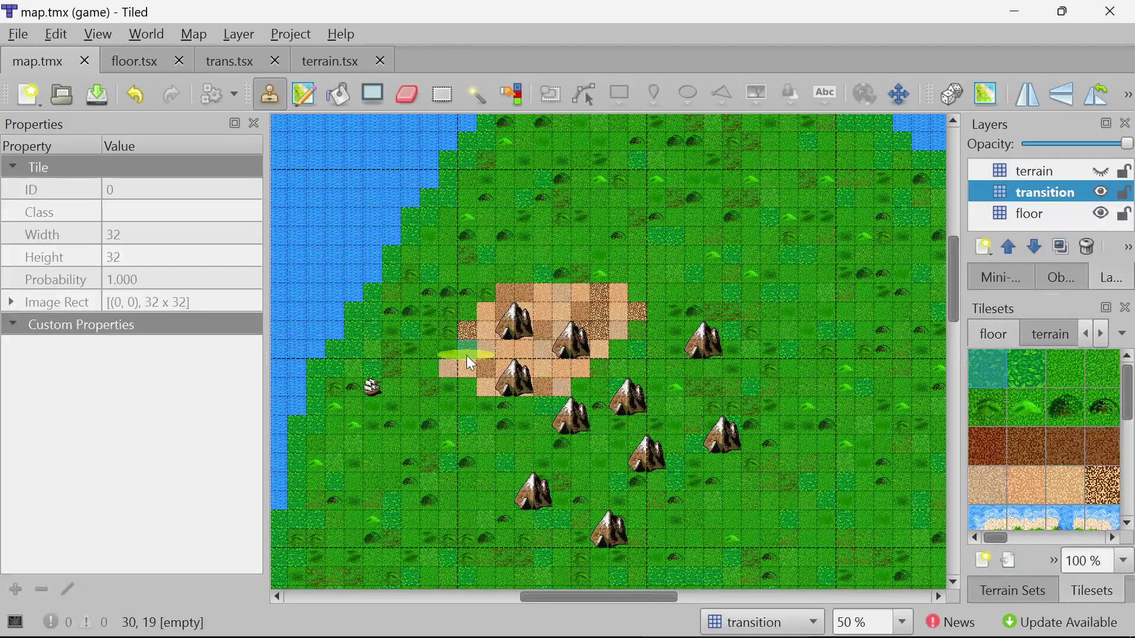
click(19, 34)
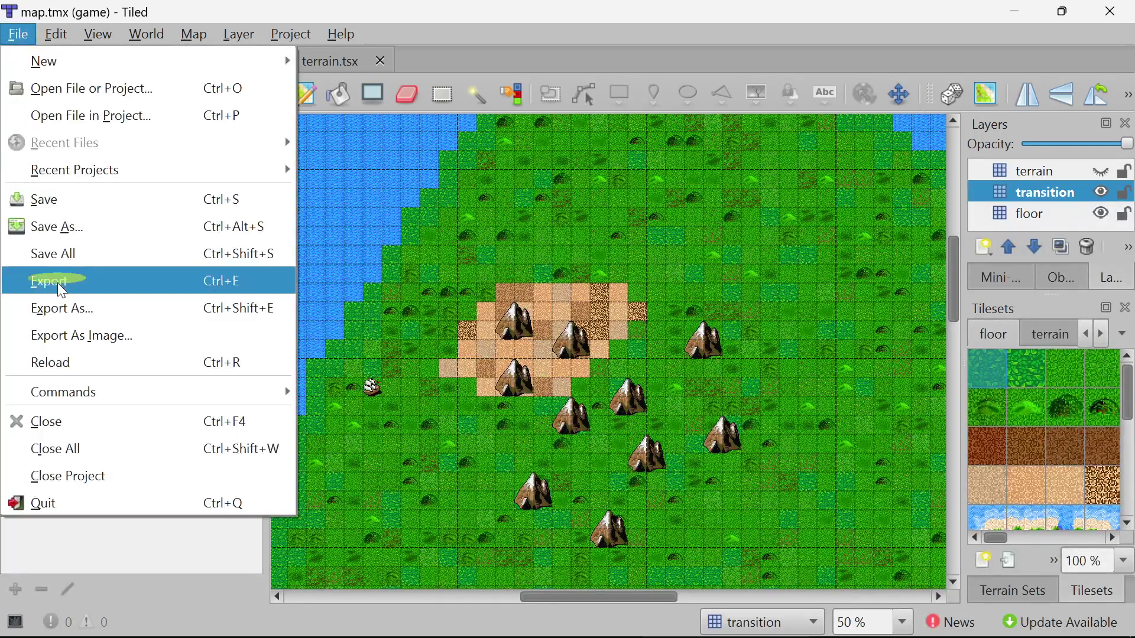
click(62, 308)
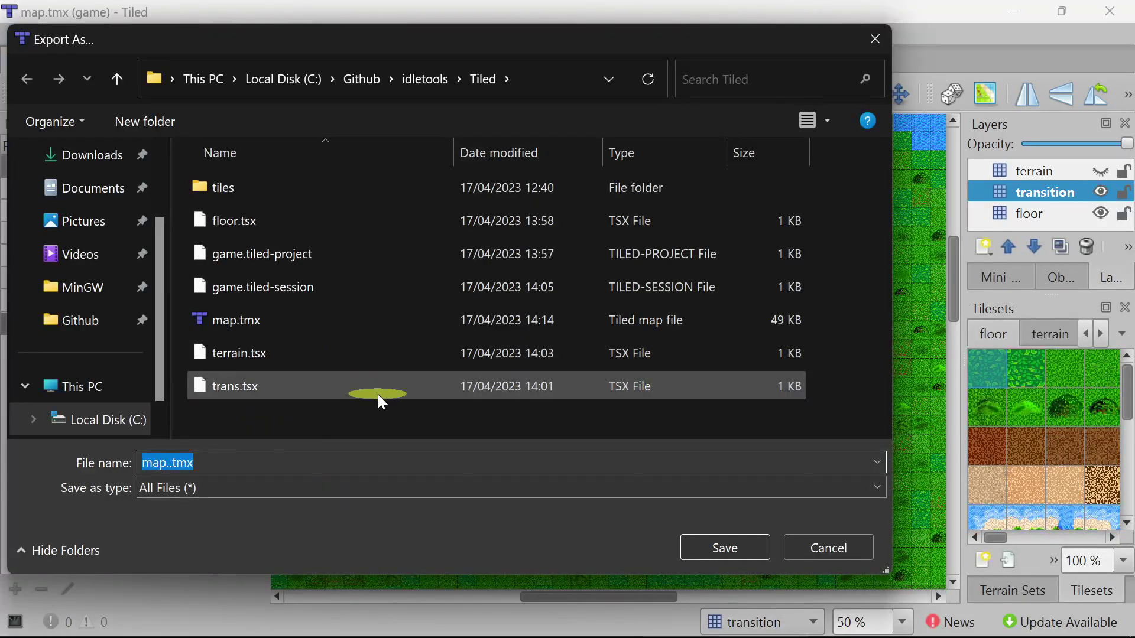
click(194, 485)
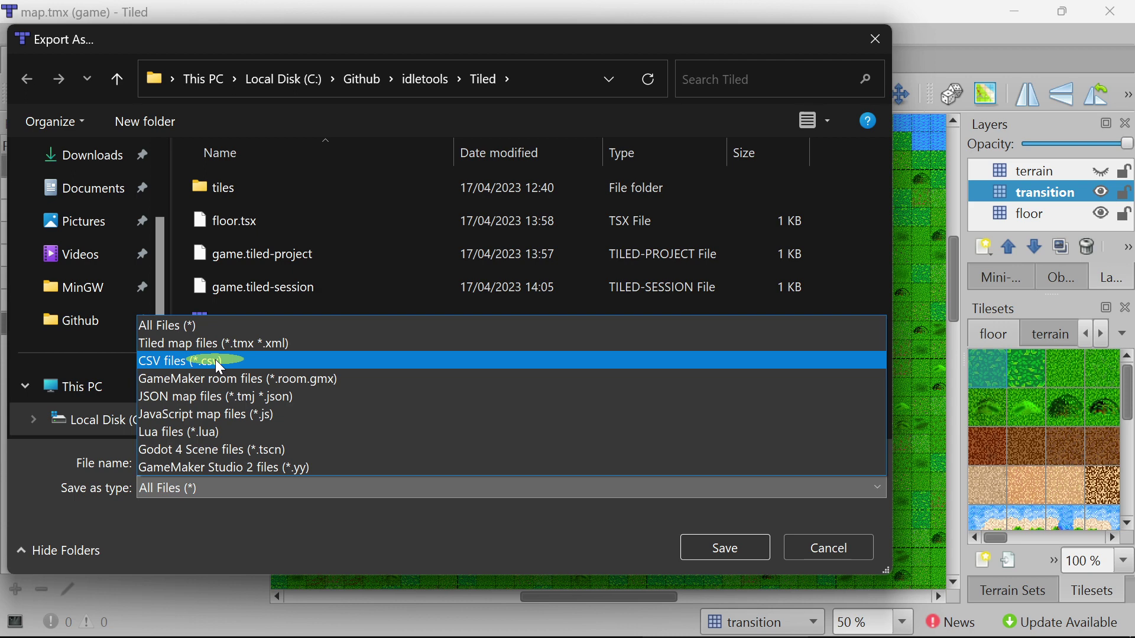
click(168, 361)
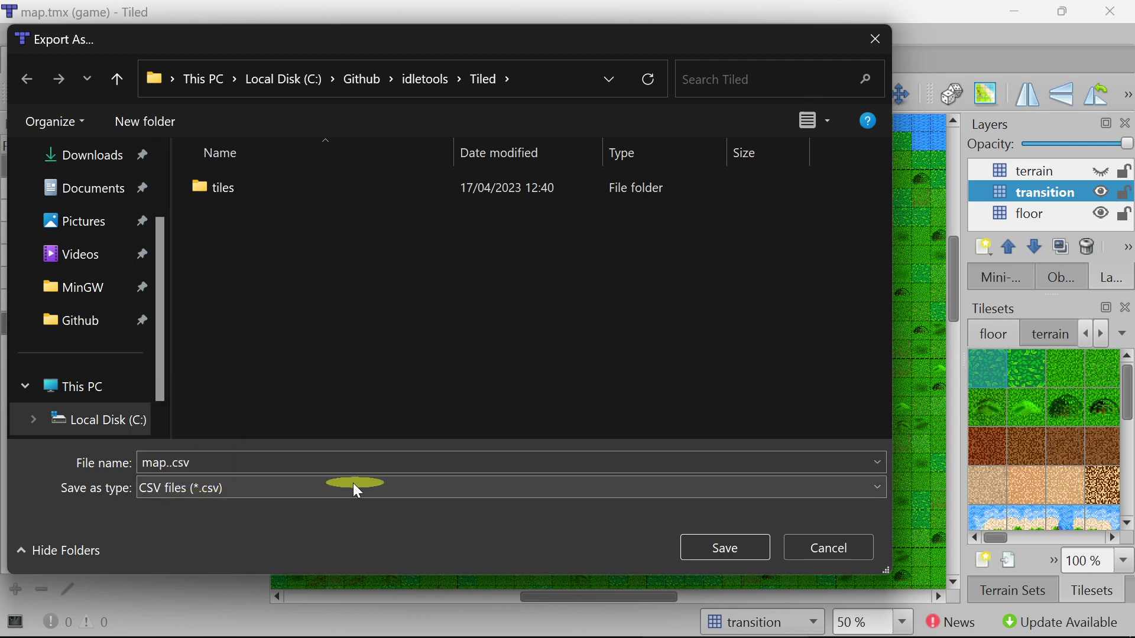
click(737, 553)
Look through the exported layer CSV files in the Tiled folder and open map._floor.csv in Notepad++
mouse_move(628, 636)
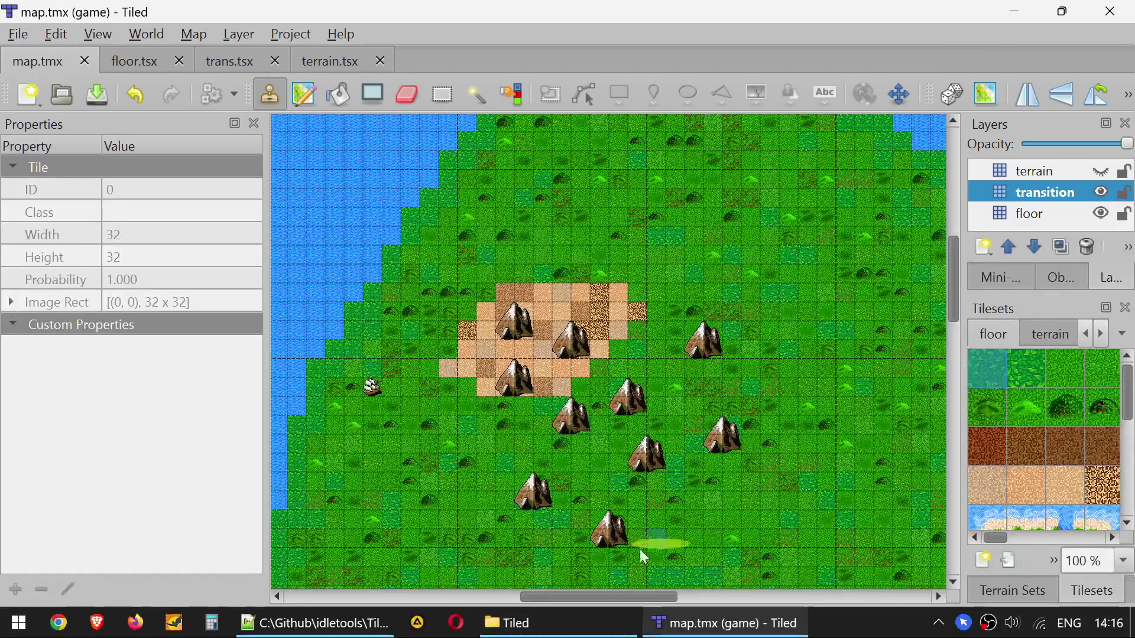
scroll(549, 490, down, 2)
mouse_move(587, 636)
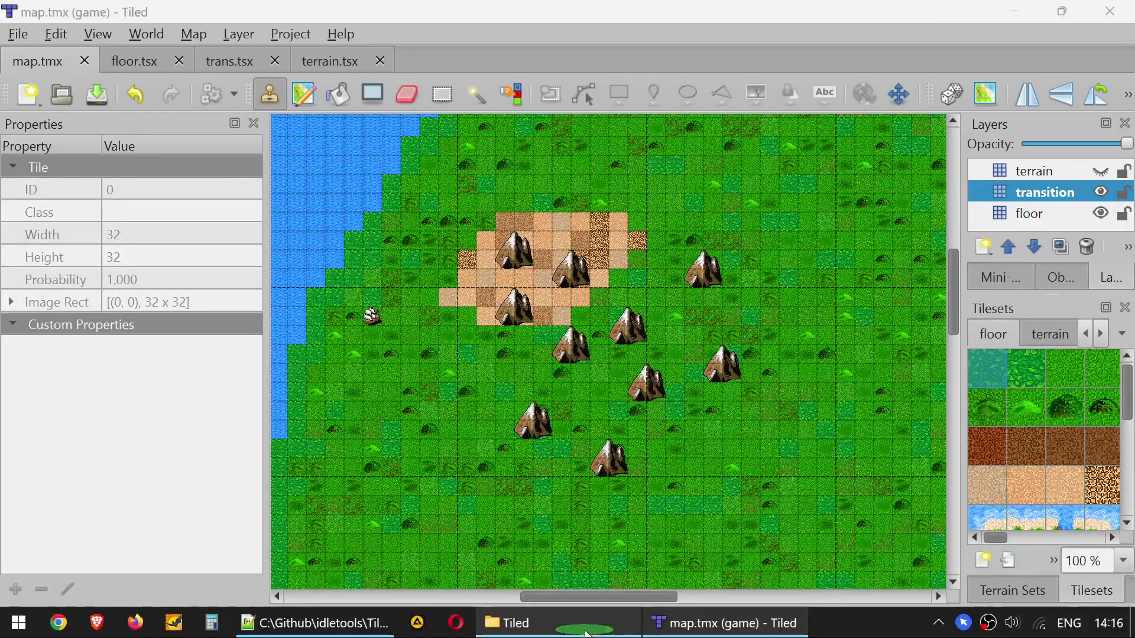
click(331, 620)
click(414, 387)
click(409, 413)
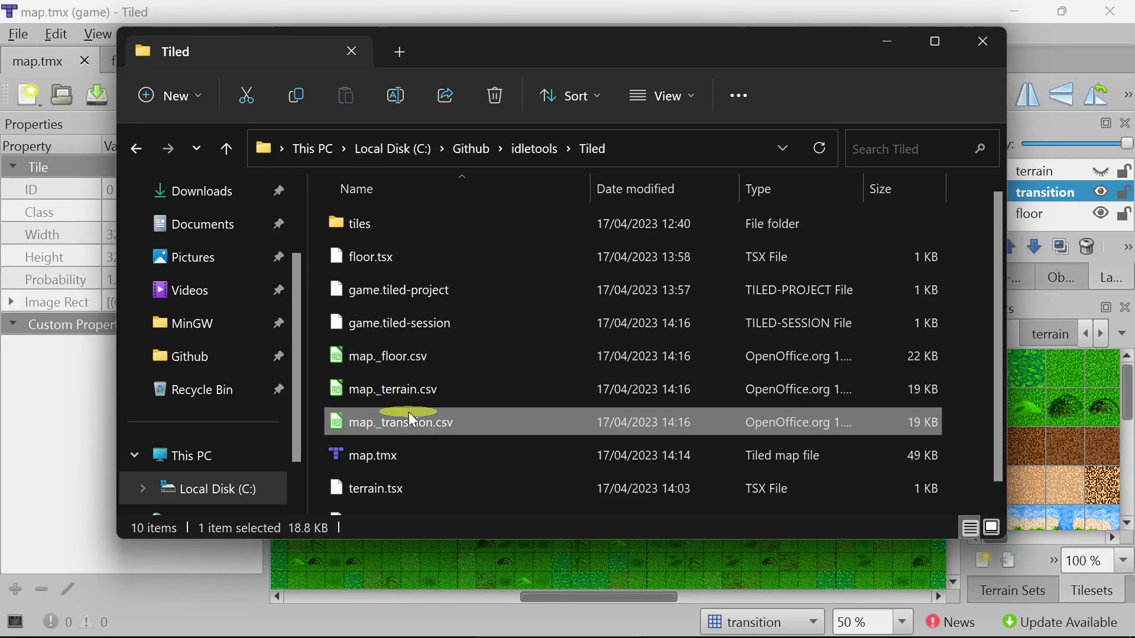
click(417, 359)
click(430, 408)
click(421, 357)
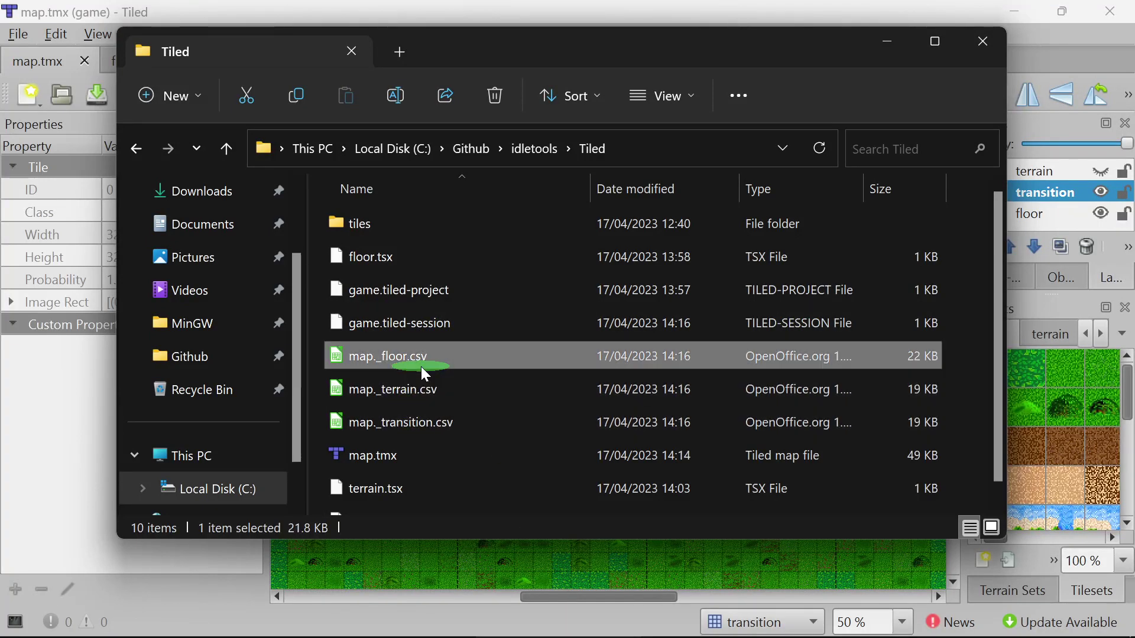
right_click(426, 356)
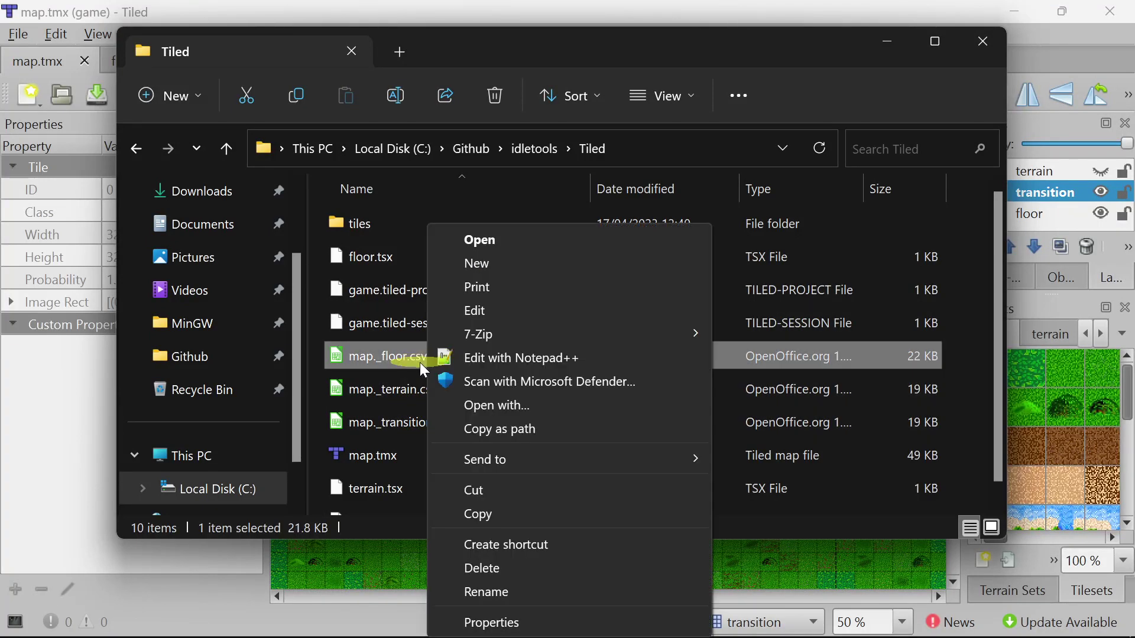
click(503, 363)
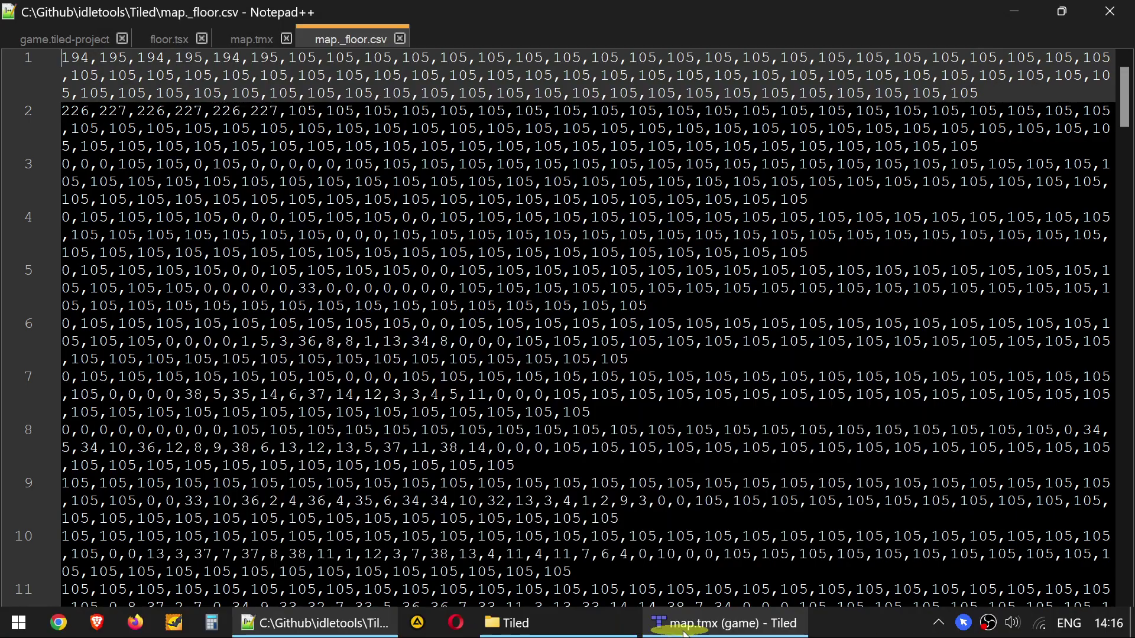
In Tiled, paint the map's upper-left corner on the transition layer with the floor tileset's first grass tile and save the map
click(726, 625)
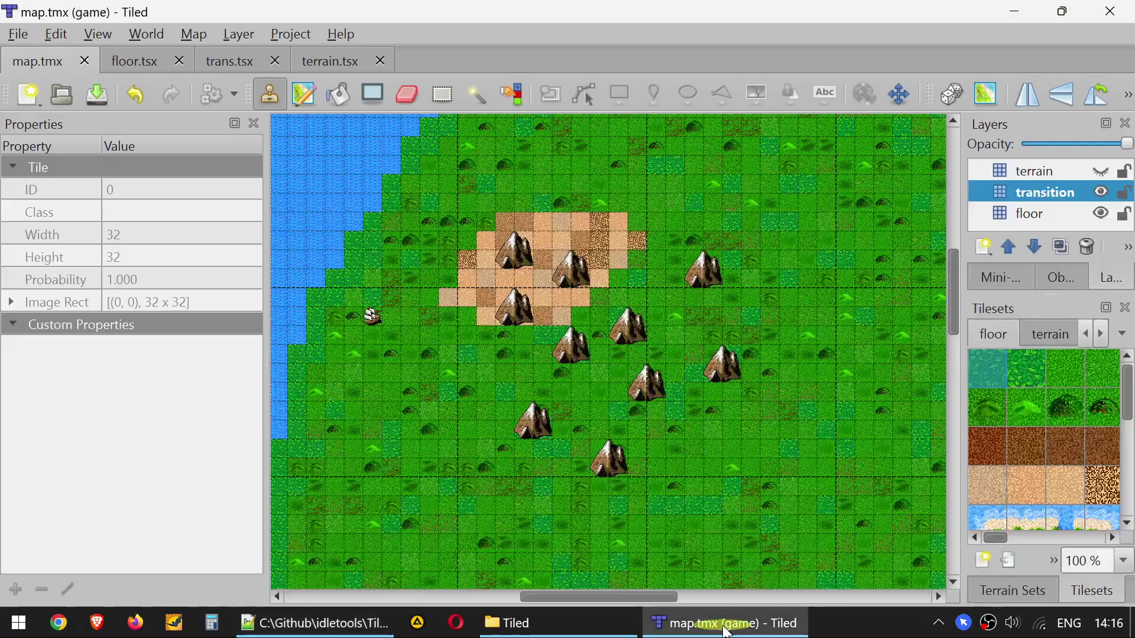
scroll(455, 317, up, 5)
drag(626, 597, 508, 595)
mouse_move(527, 363)
mouse_down()
mouse_move(505, 407)
mouse_move(553, 407)
mouse_move(499, 307)
mouse_move(463, 284)
mouse_move(478, 294)
mouse_move(391, 272)
mouse_move(464, 288)
mouse_move(402, 331)
mouse_move(373, 321)
mouse_move(442, 344)
mouse_move(633, 222)
mouse_move(573, 262)
mouse_move(568, 370)
mouse_move(538, 449)
mouse_move(470, 471)
mouse_move(401, 447)
mouse_move(552, 333)
mouse_move(603, 316)
mouse_move(543, 382)
mouse_up()
click(435, 463)
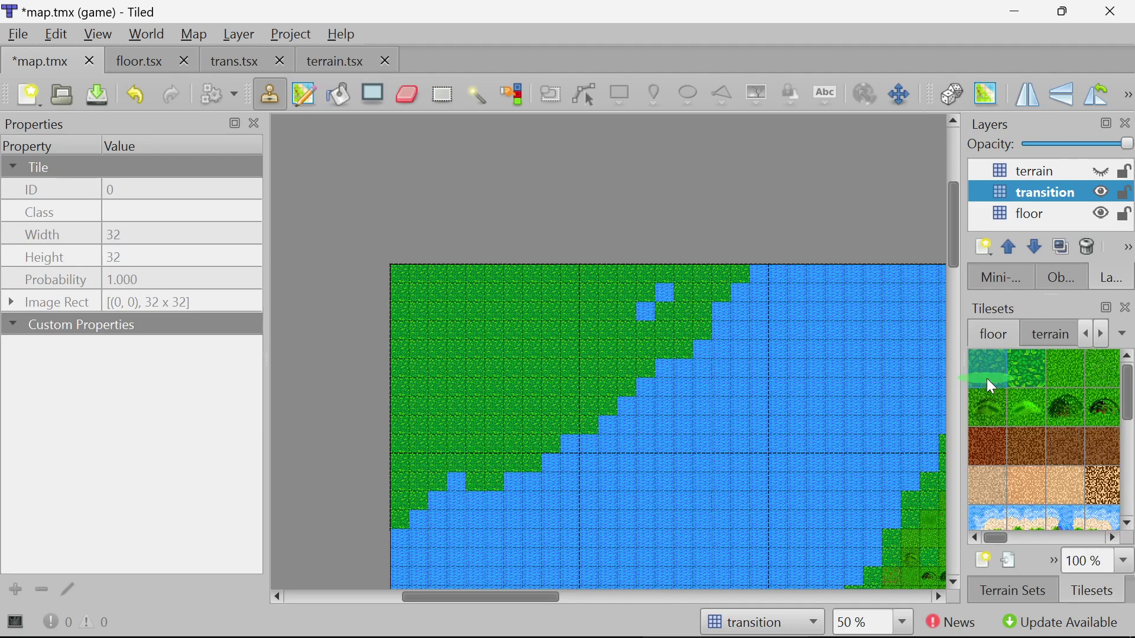
key(ctrl+s)
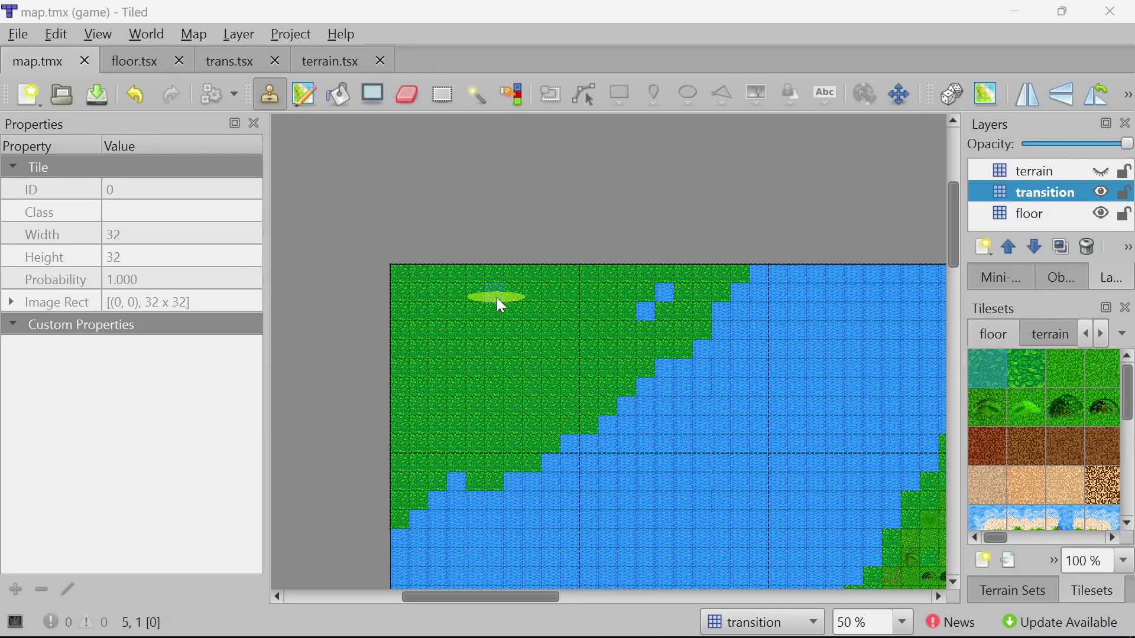
Export the map again to map..csv and reload map._floor.csv in Notepad++
key(alt+Tab)
key(alt+Tab)
click(18, 36)
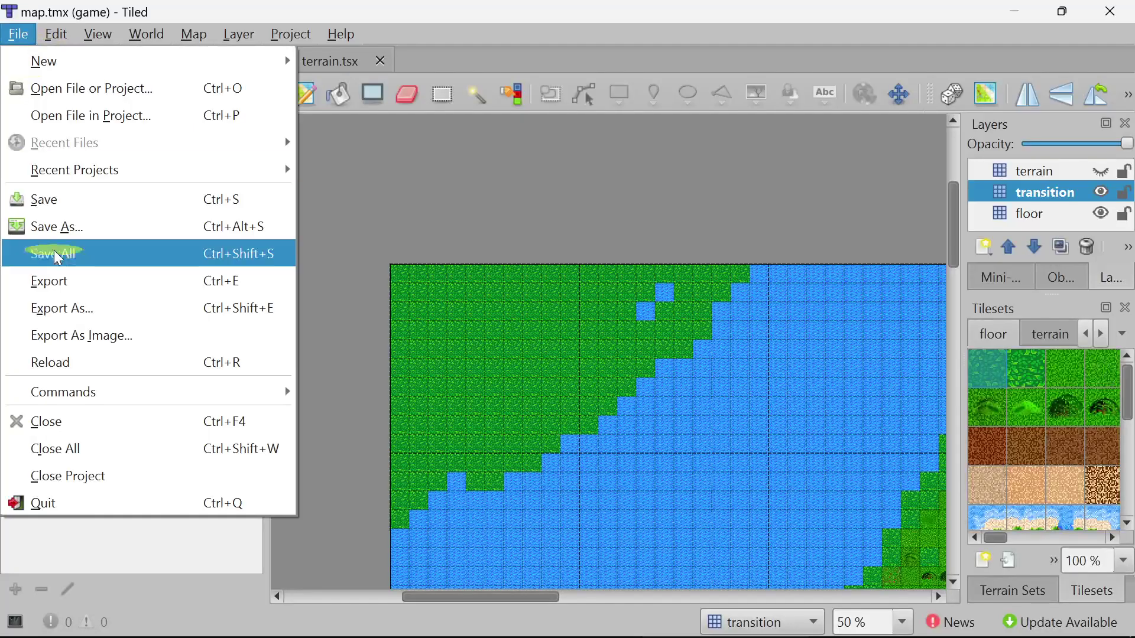
click(83, 280)
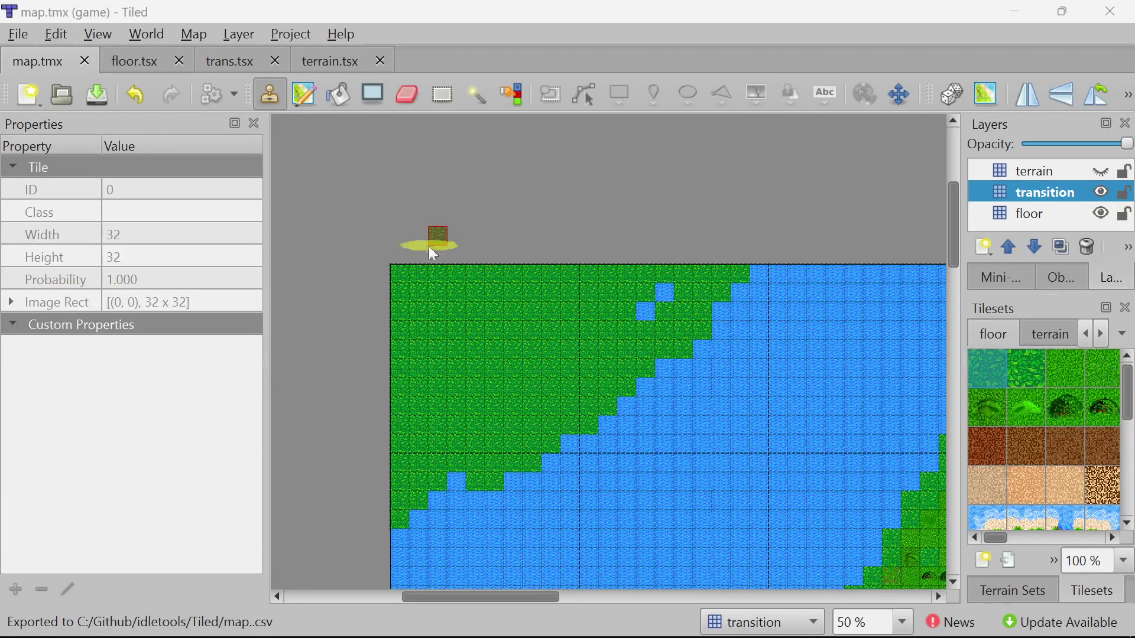
key(alt+Tab)
click(591, 418)
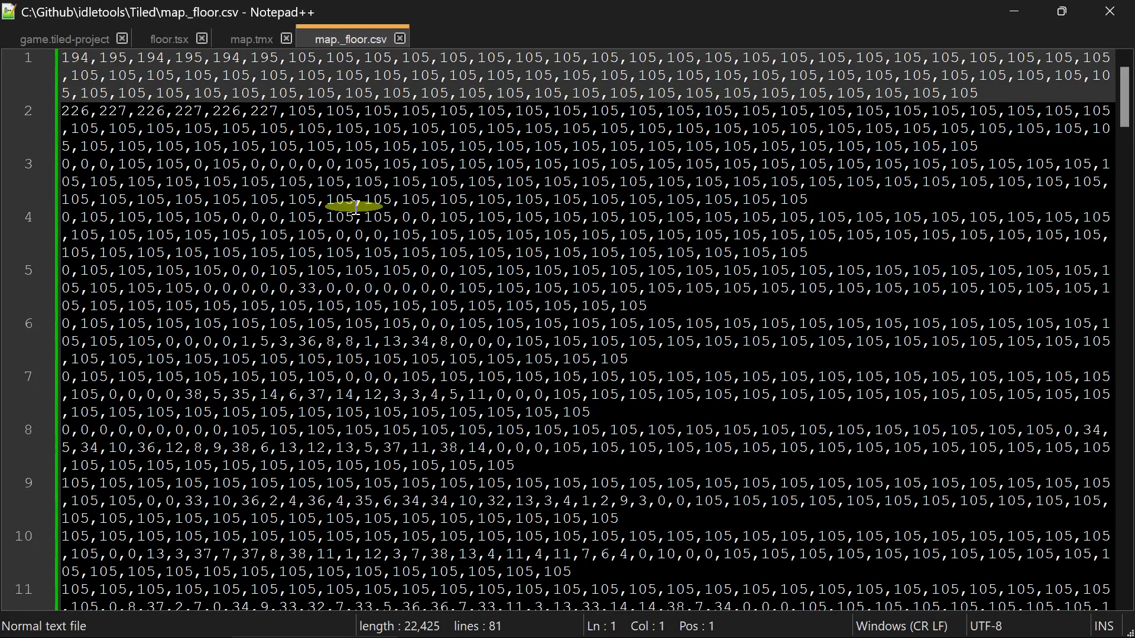
Repeat the export from Tiled with Export As, overwriting the existing file, and reload map._floor.csv in Notepad++ with its text zoomed out
key(alt+Tab)
click(16, 34)
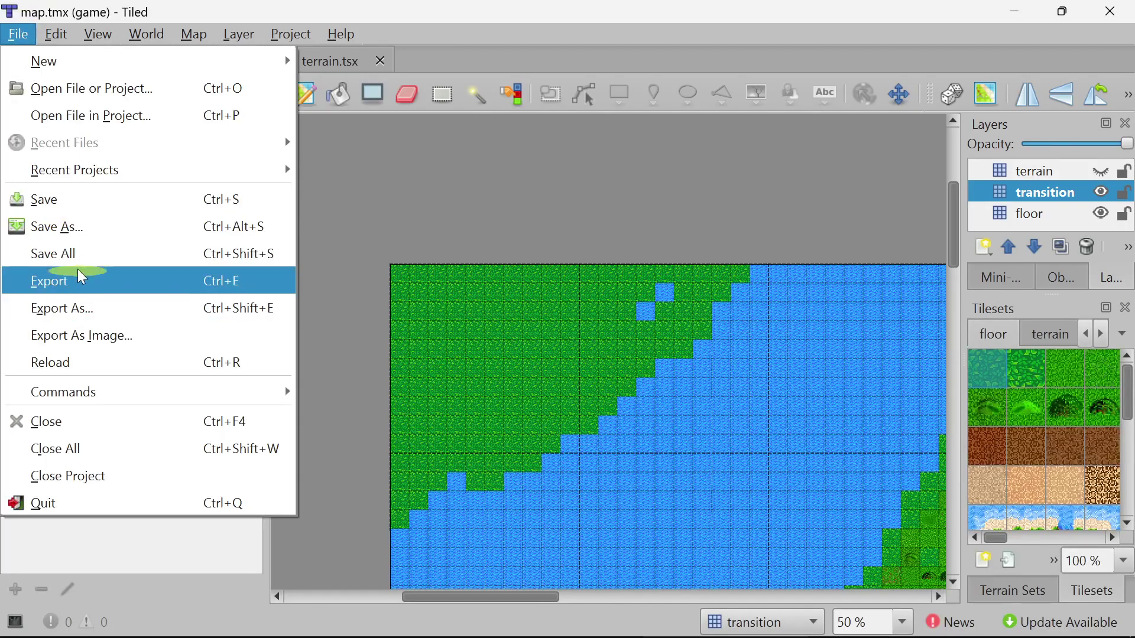
click(76, 310)
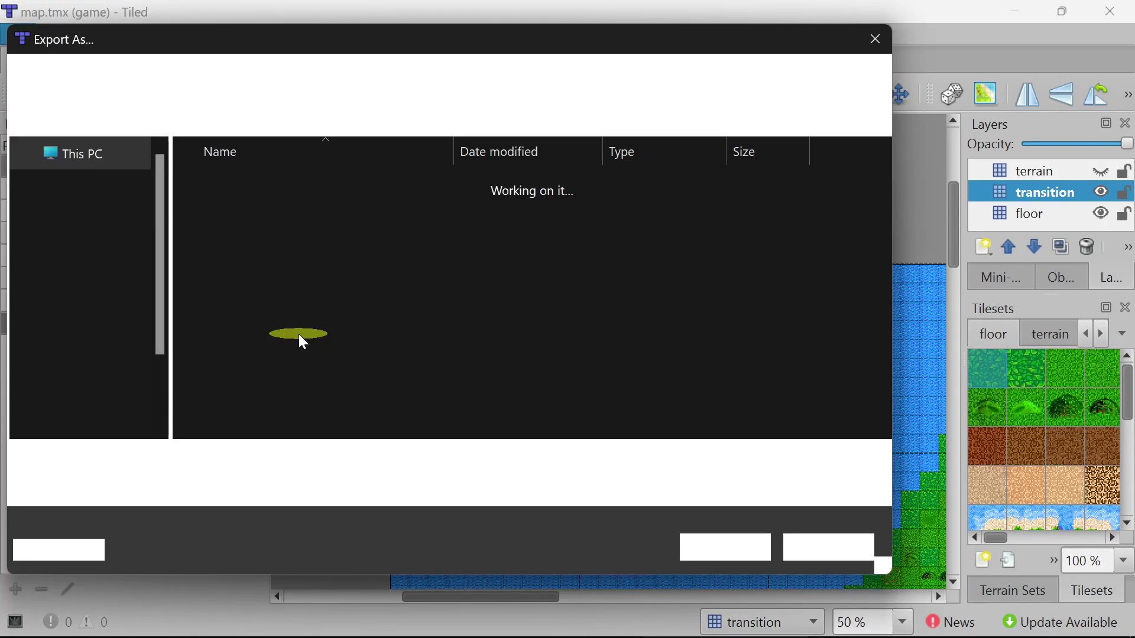
click(727, 540)
click(560, 376)
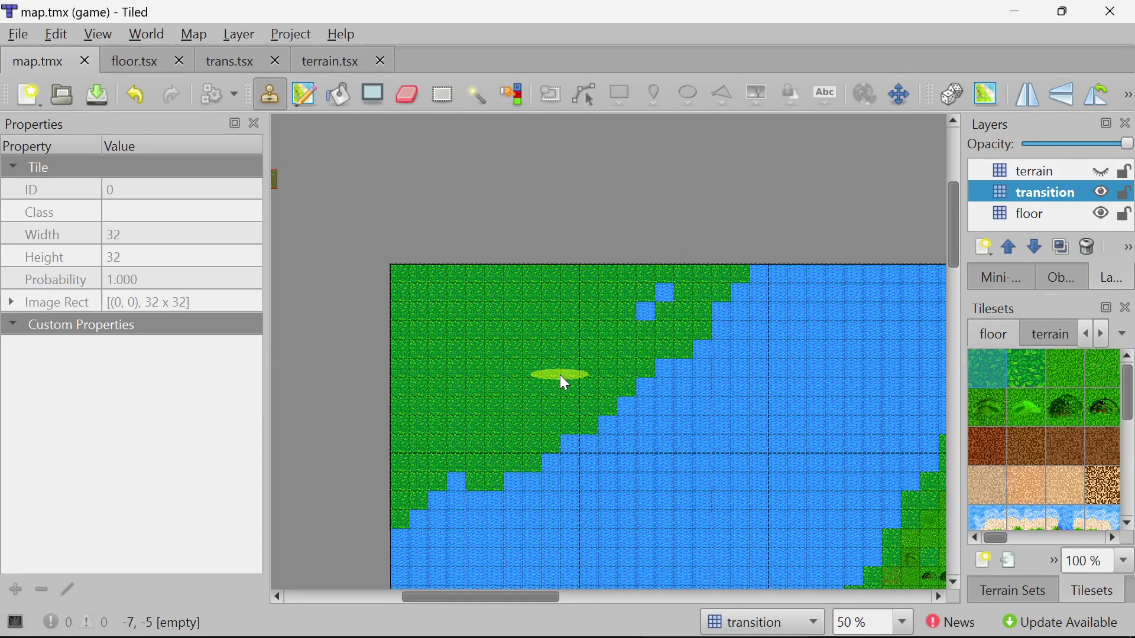
key(alt+Tab)
click(603, 421)
click(260, 93)
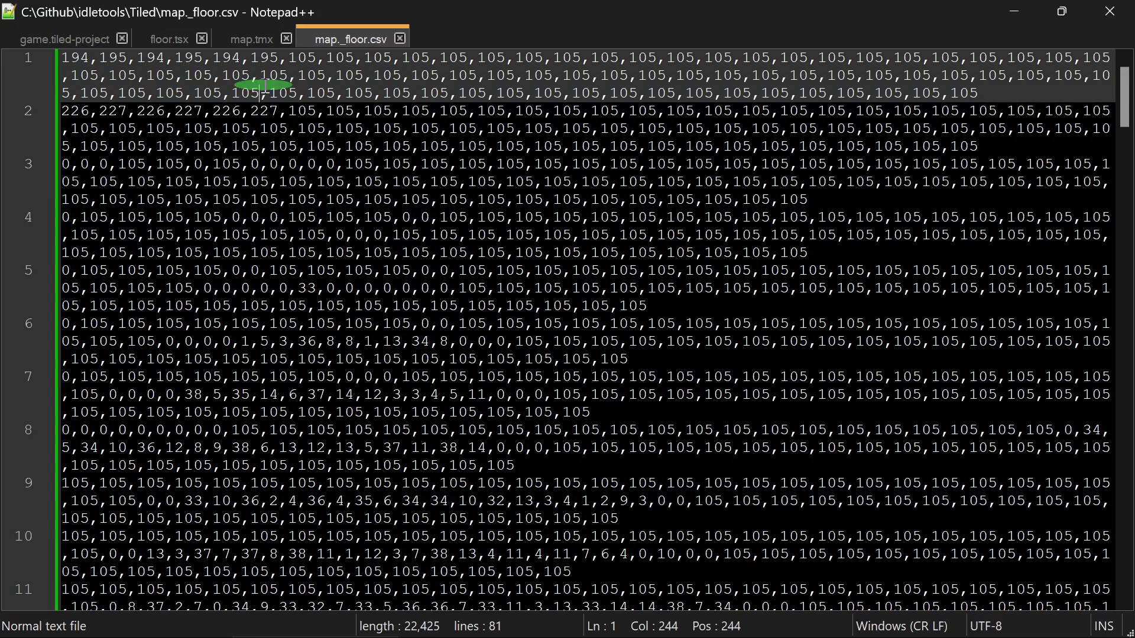
ctrl+scroll(295, 207, down, 5)
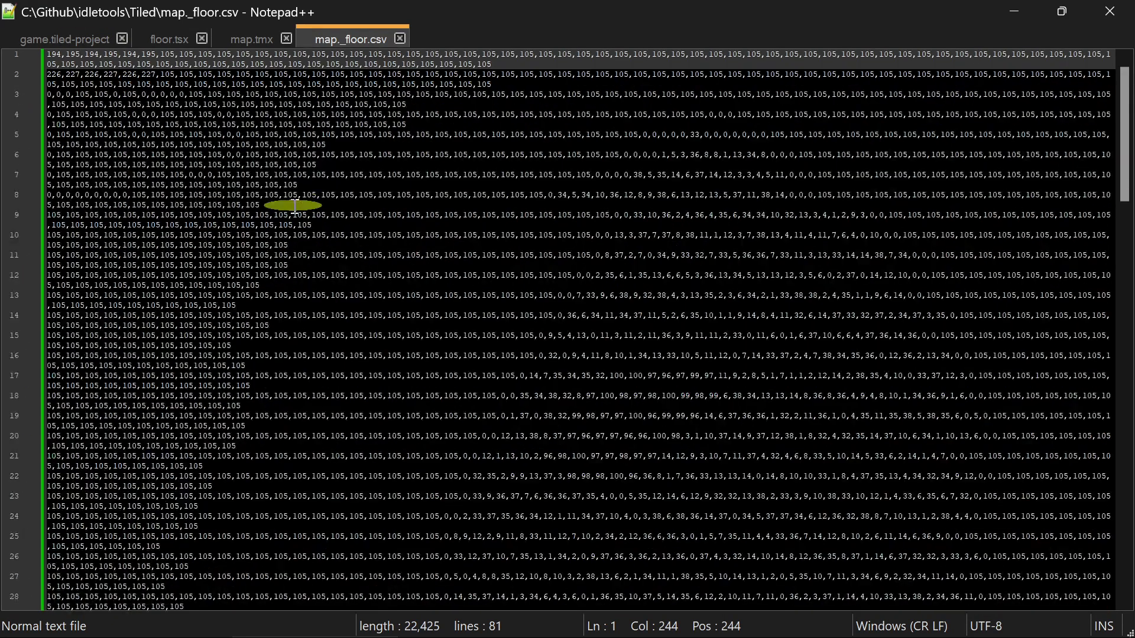
In Tiled, hide the transition layer, paint the map's upper-left corner on the floor layer with the first grass tile, and save the map
ctrl+scroll(294, 206, up, 7)
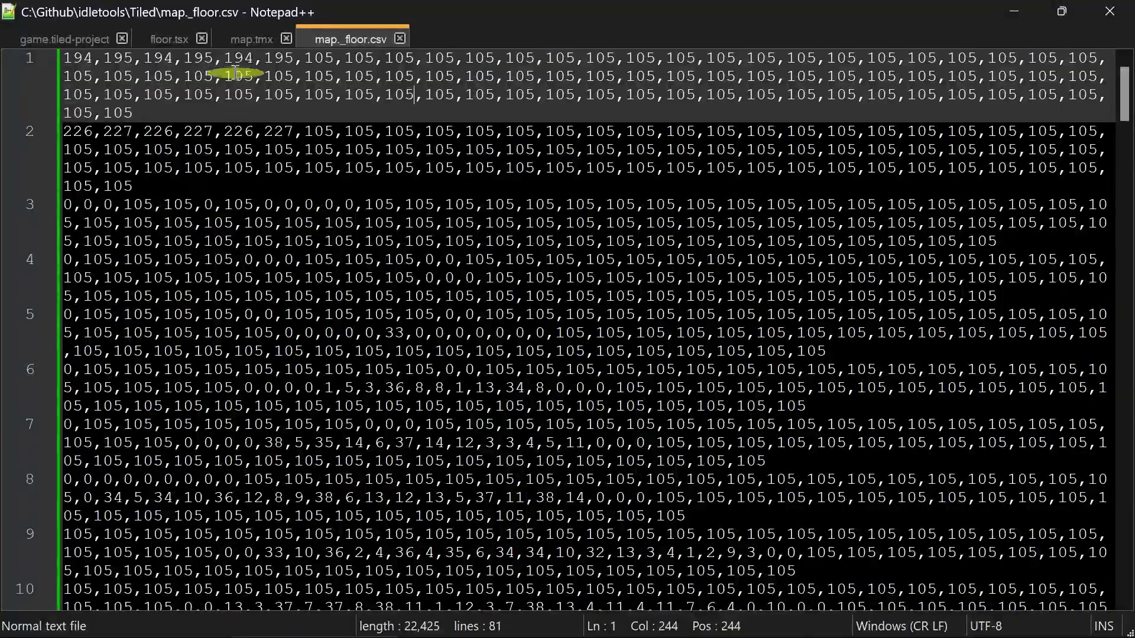
click(756, 635)
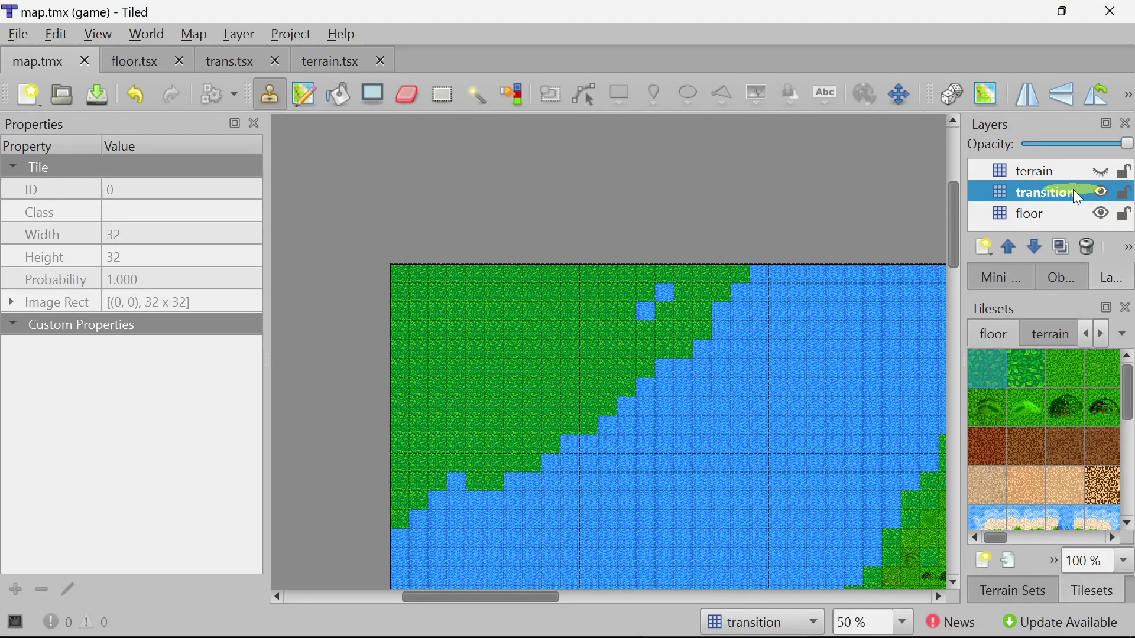
click(1048, 219)
click(1031, 191)
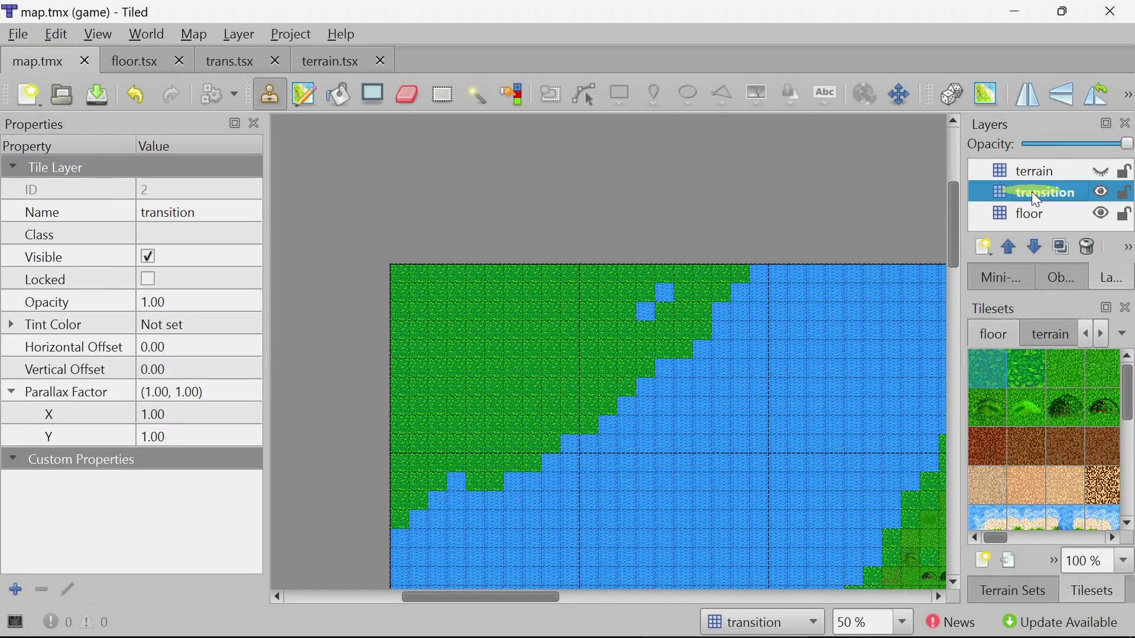
click(1023, 214)
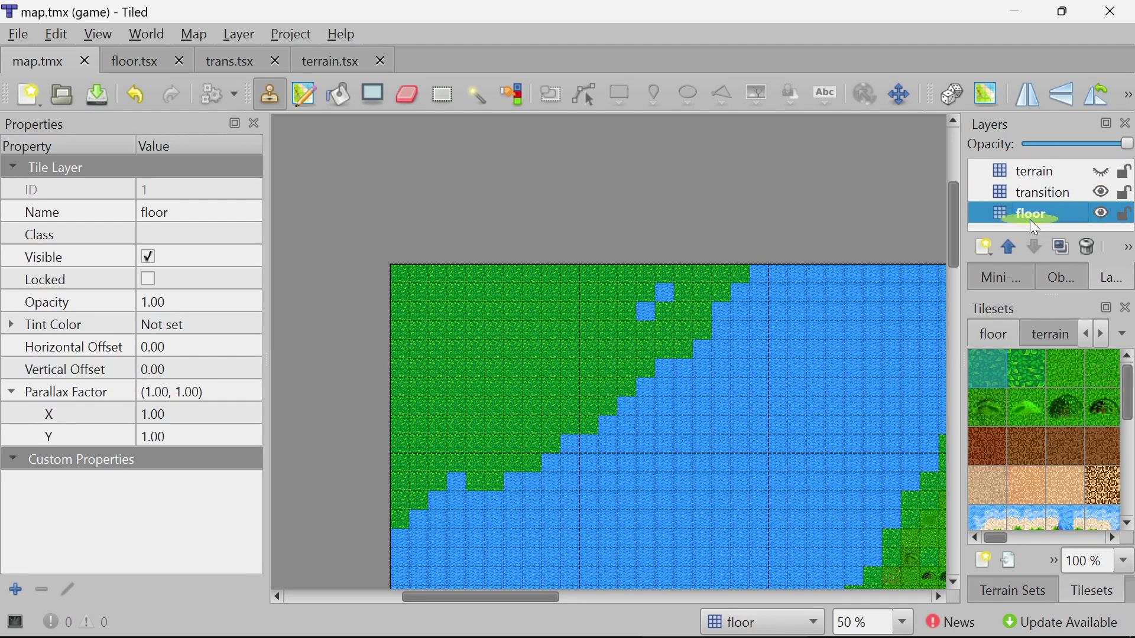
click(445, 234)
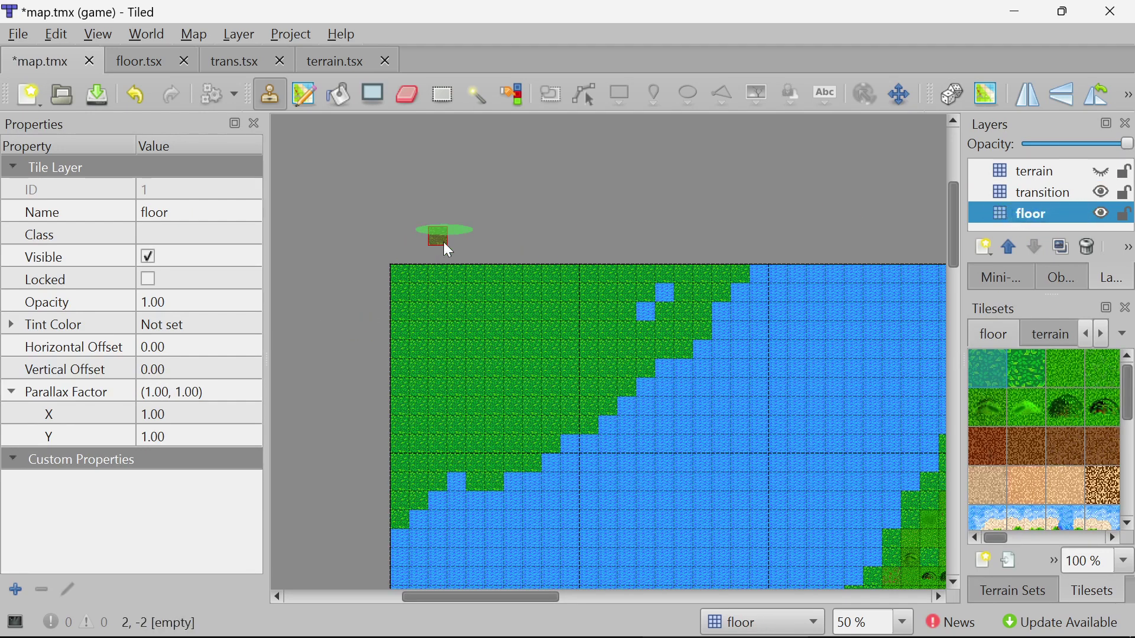
click(1100, 192)
mouse_move(452, 269)
mouse_down()
mouse_move(321, 396)
mouse_move(481, 275)
mouse_move(536, 278)
mouse_move(593, 307)
mouse_move(547, 361)
mouse_up()
key(ctrl+s)
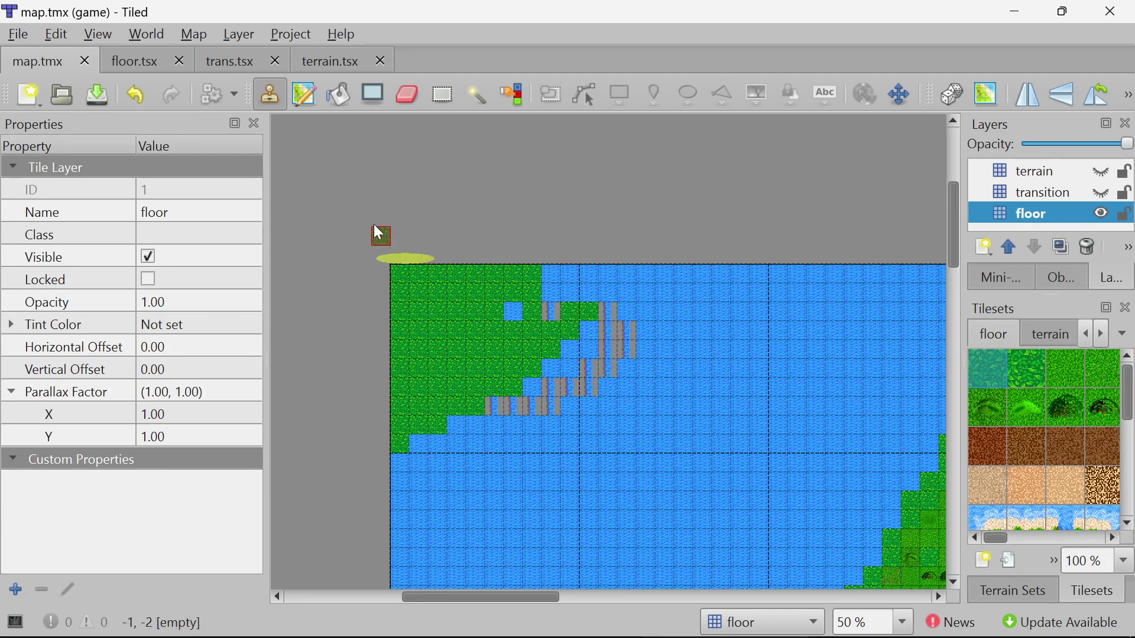
Export the map again, reload map._floor.csv in Notepad++ and highlight the leading values of its first row
click(21, 36)
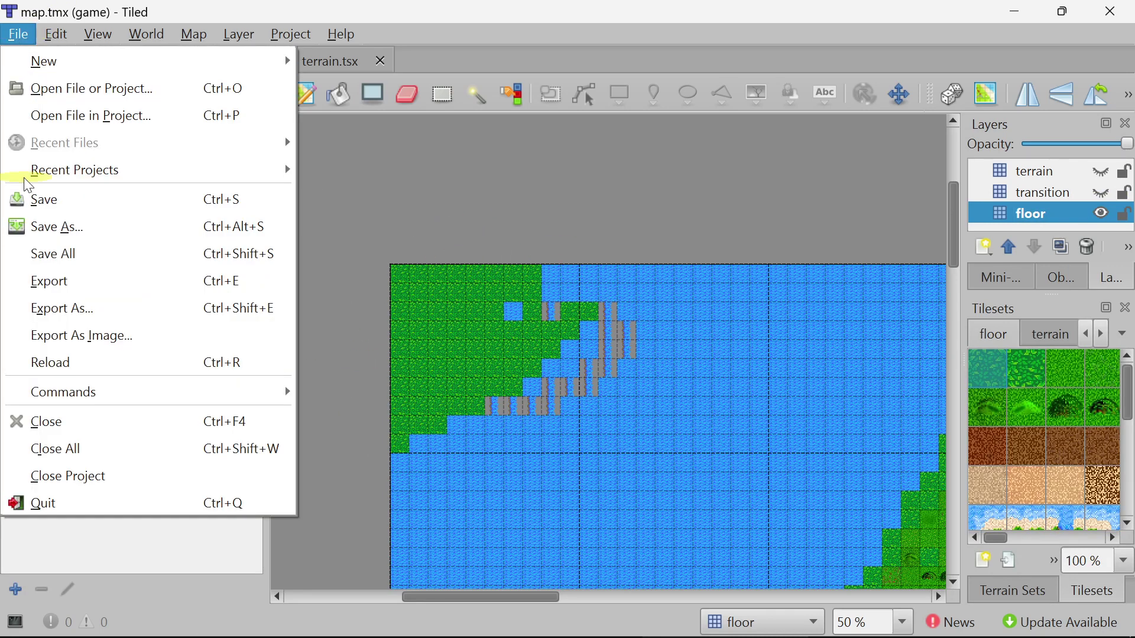
click(66, 281)
key(alt+Tab)
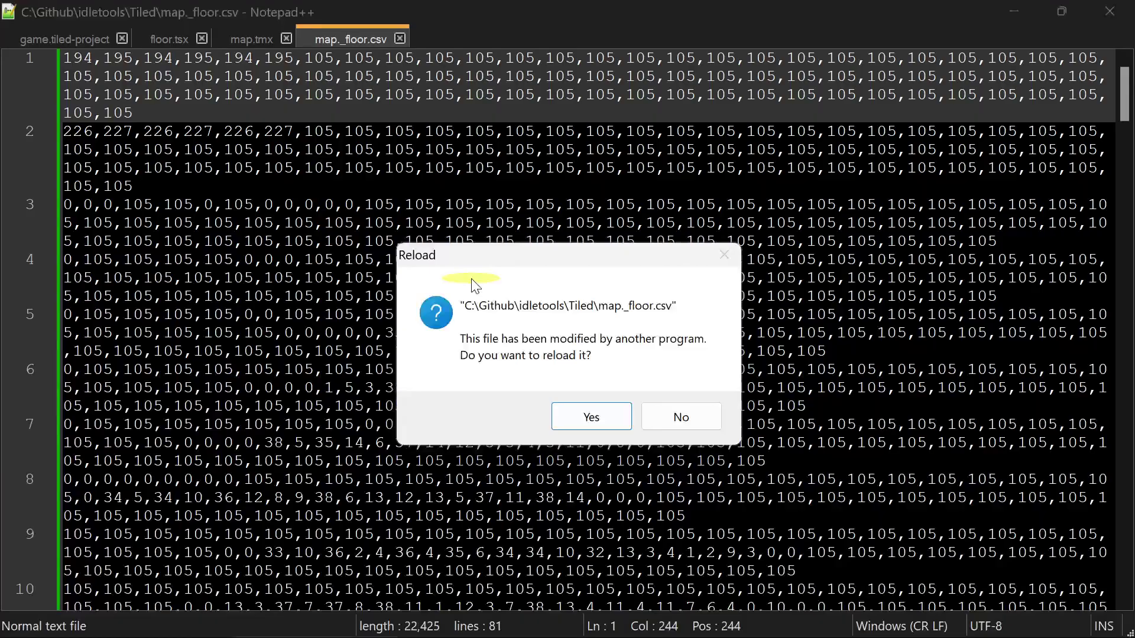
click(585, 415)
drag(78, 57, 278, 58)
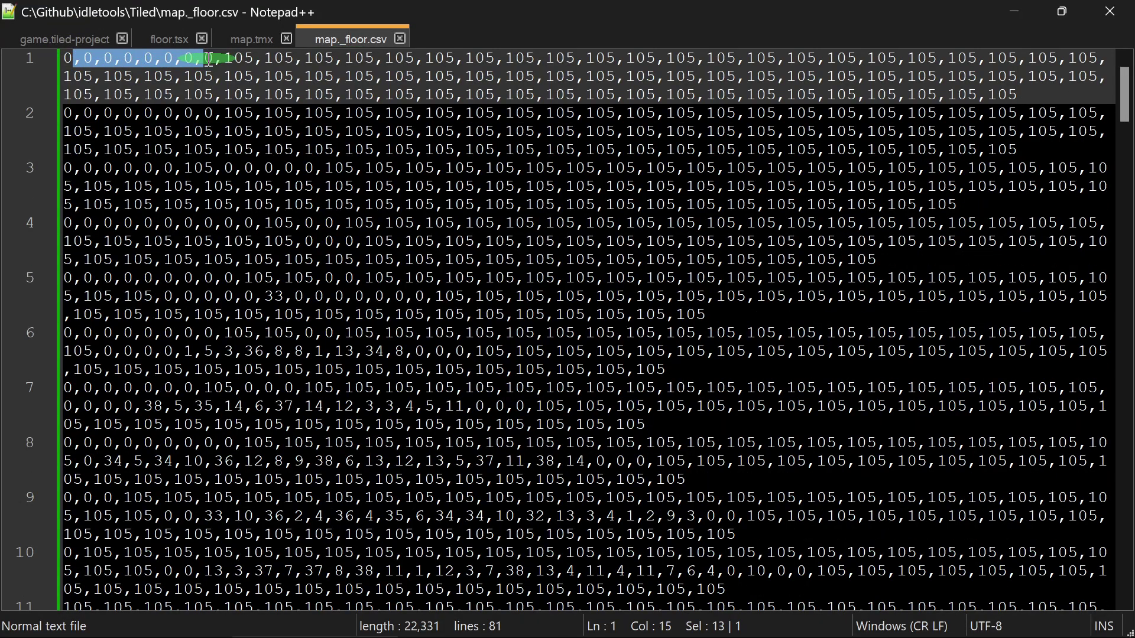
In Tiled, widen the Layers and Tilesets area and extend the floor layer's upper-left grass area with the floor tileset's first tile
key(alt+Tab)
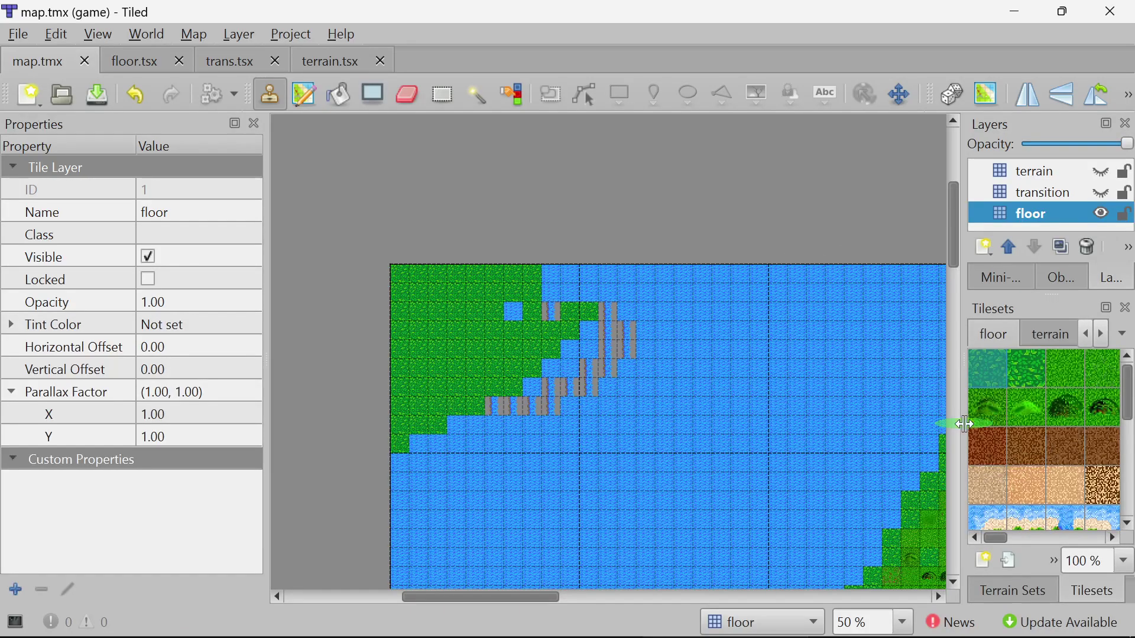
drag(965, 424, 680, 410)
click(706, 364)
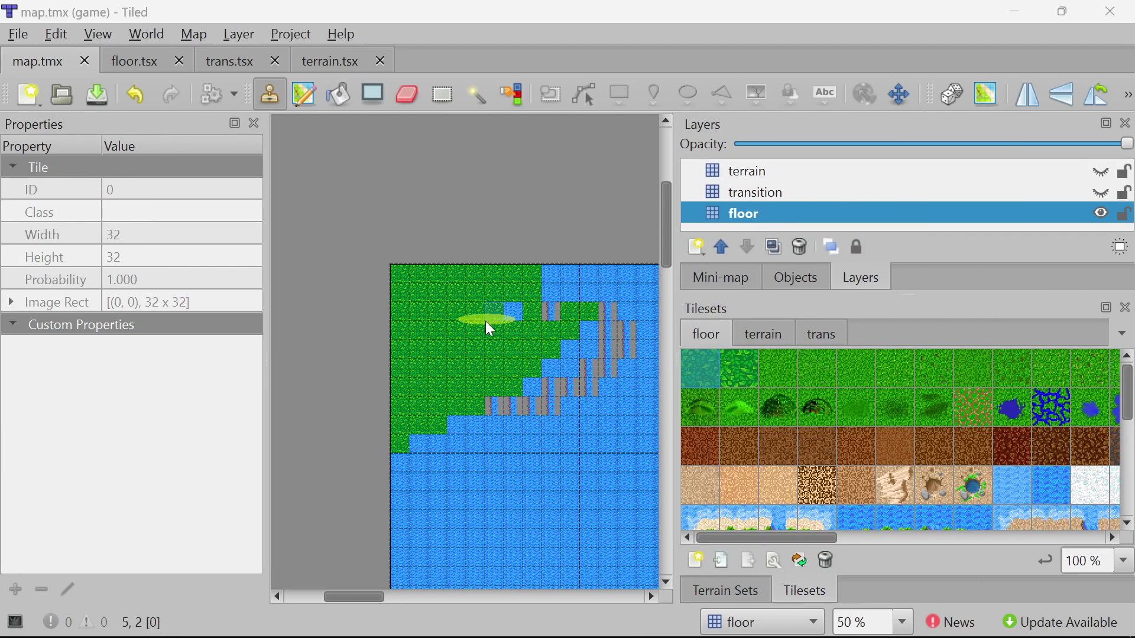
key(alt+Tab)
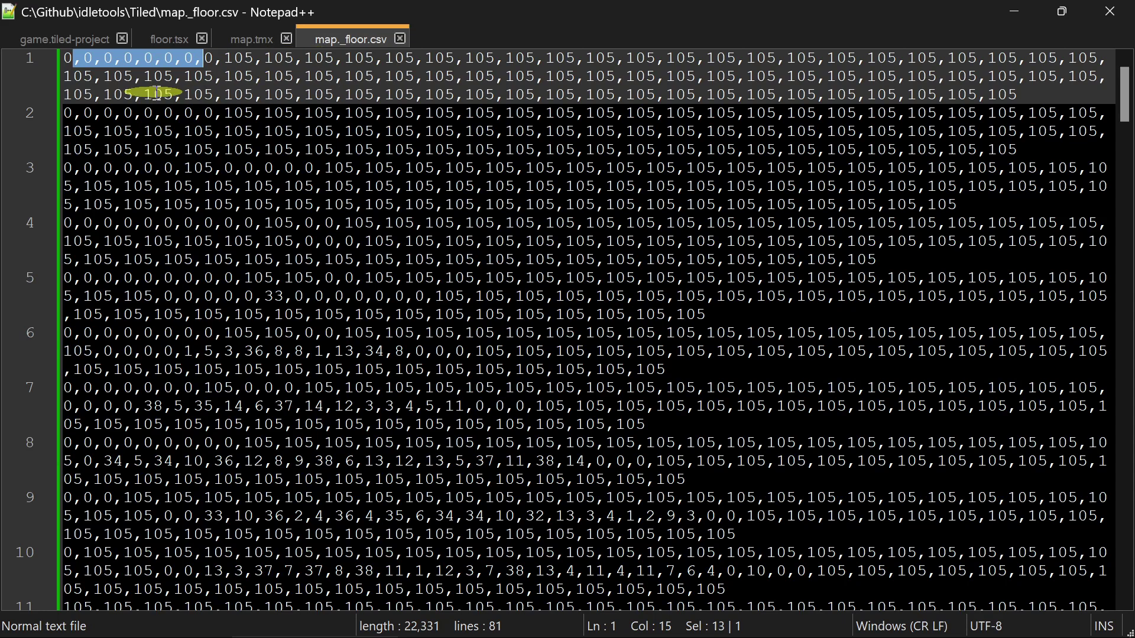
key(alt+Tab)
click(496, 318)
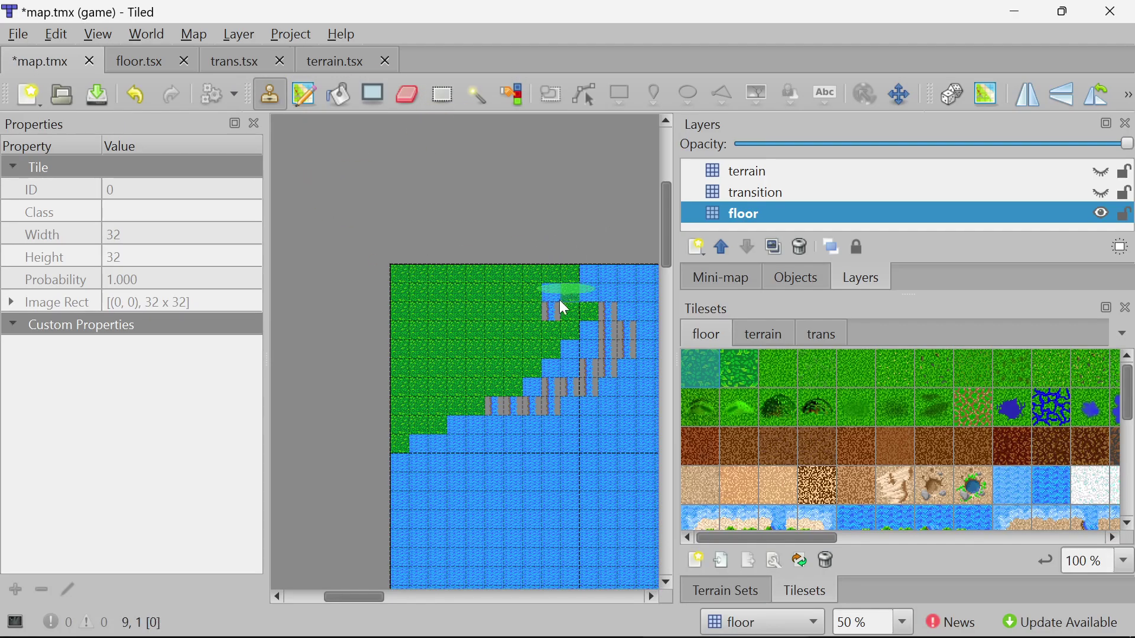
mouse_move(597, 270)
mouse_down()
mouse_move(581, 352)
mouse_move(362, 491)
mouse_move(388, 463)
mouse_move(395, 479)
mouse_move(451, 430)
mouse_up()
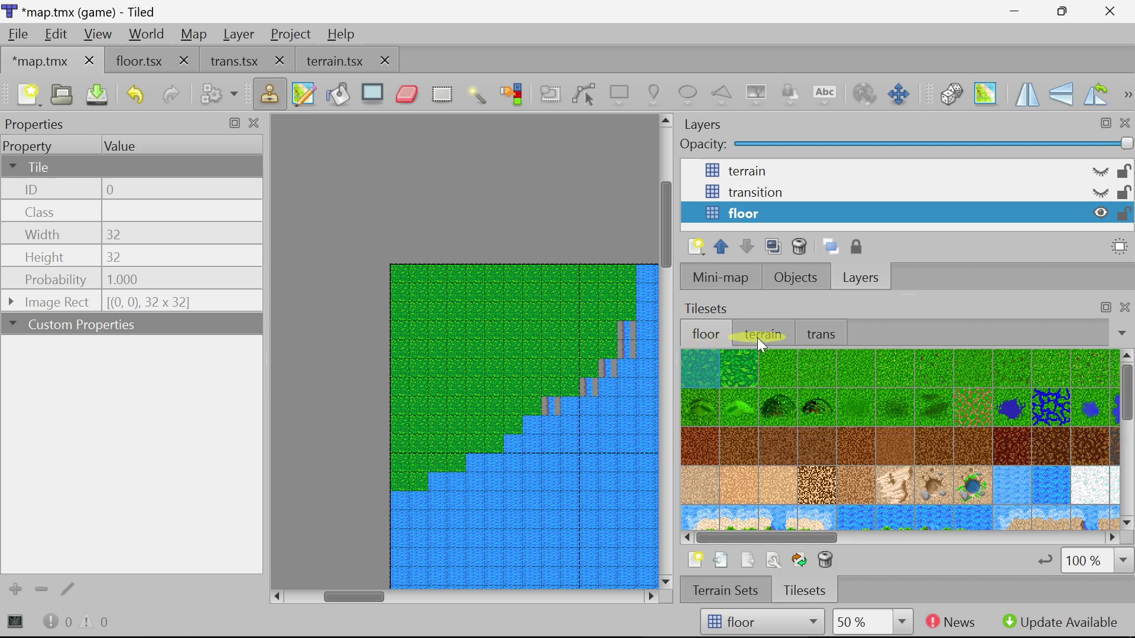
Open map._terrain.csv from the Tiled folder in Notepad++ and examine the values at the start of its first row
key(alt+Tab)
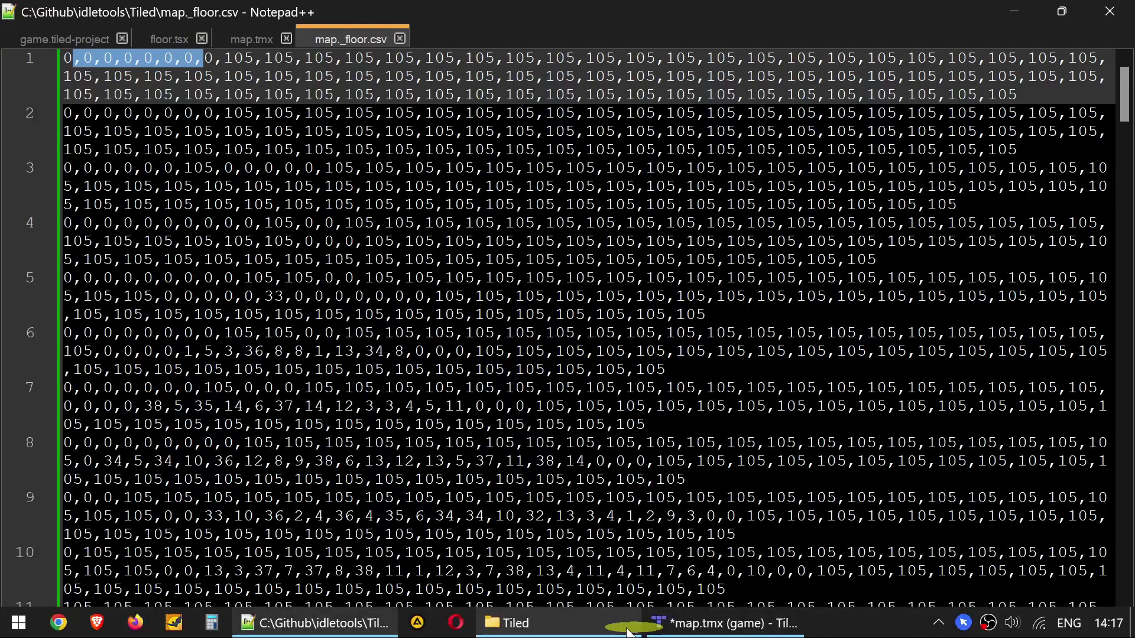
click(628, 631)
click(428, 393)
right_click(431, 391)
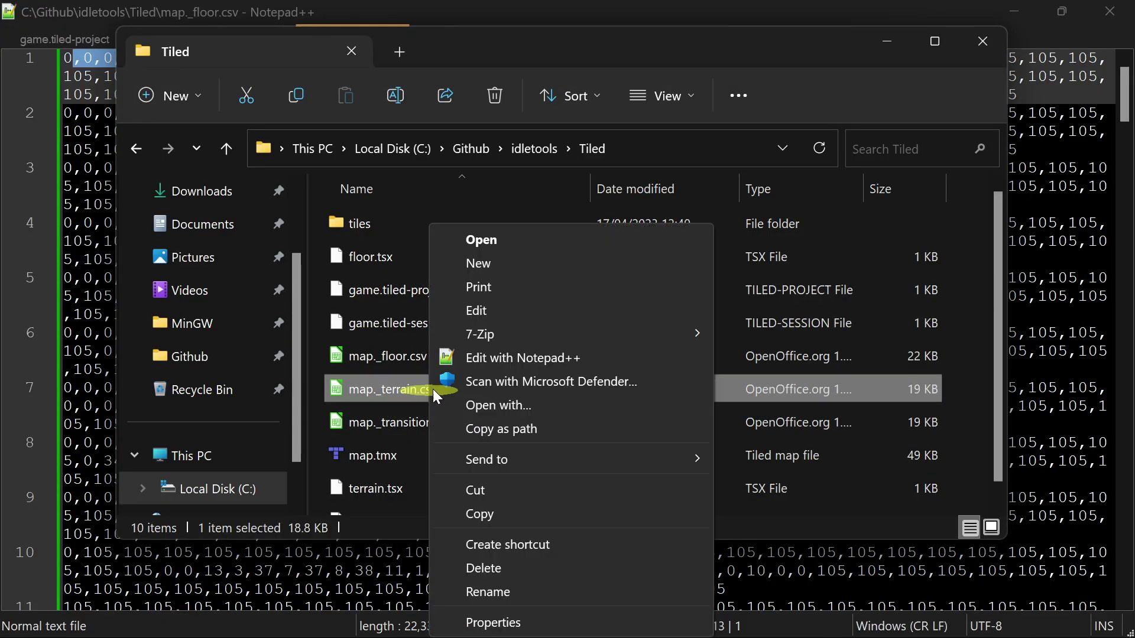
click(512, 358)
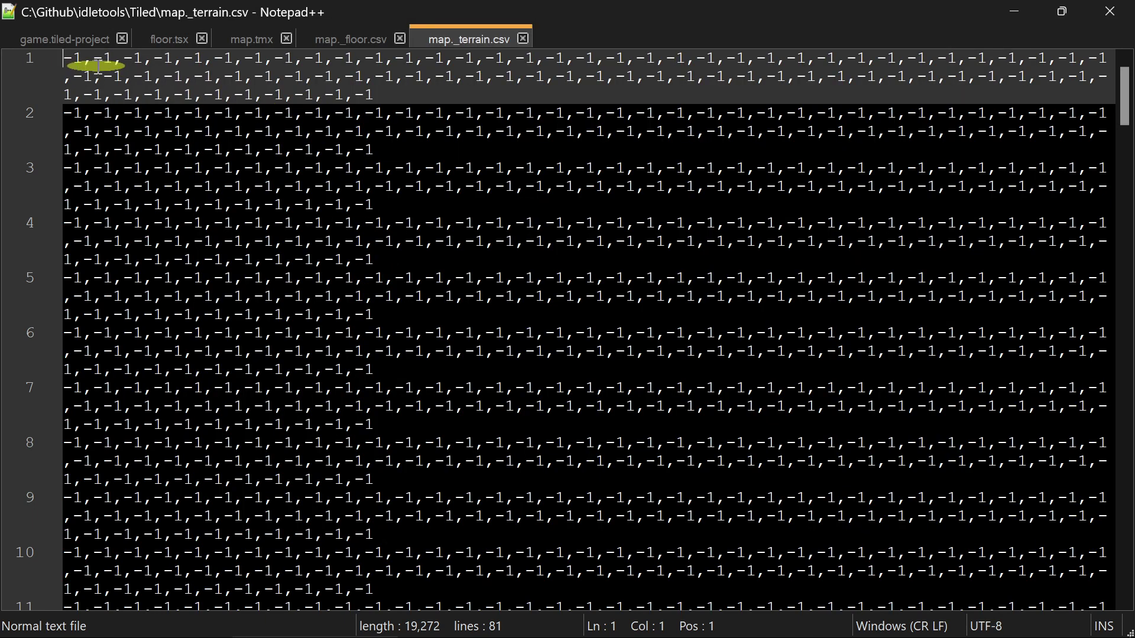
click(83, 58)
drag(83, 58, 64, 57)
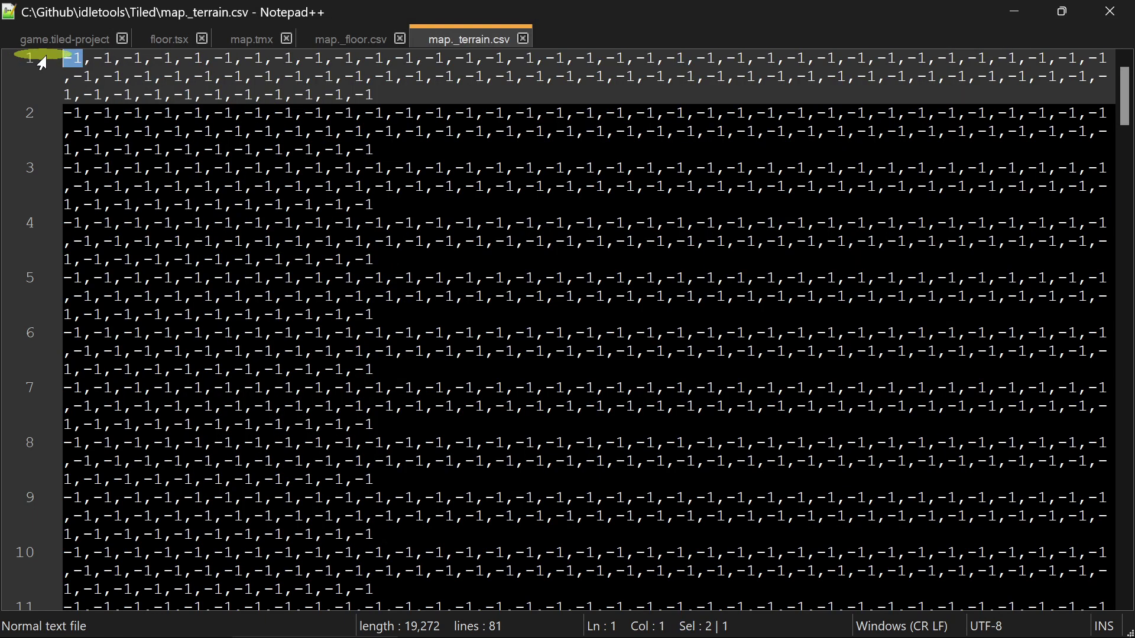
click(93, 56)
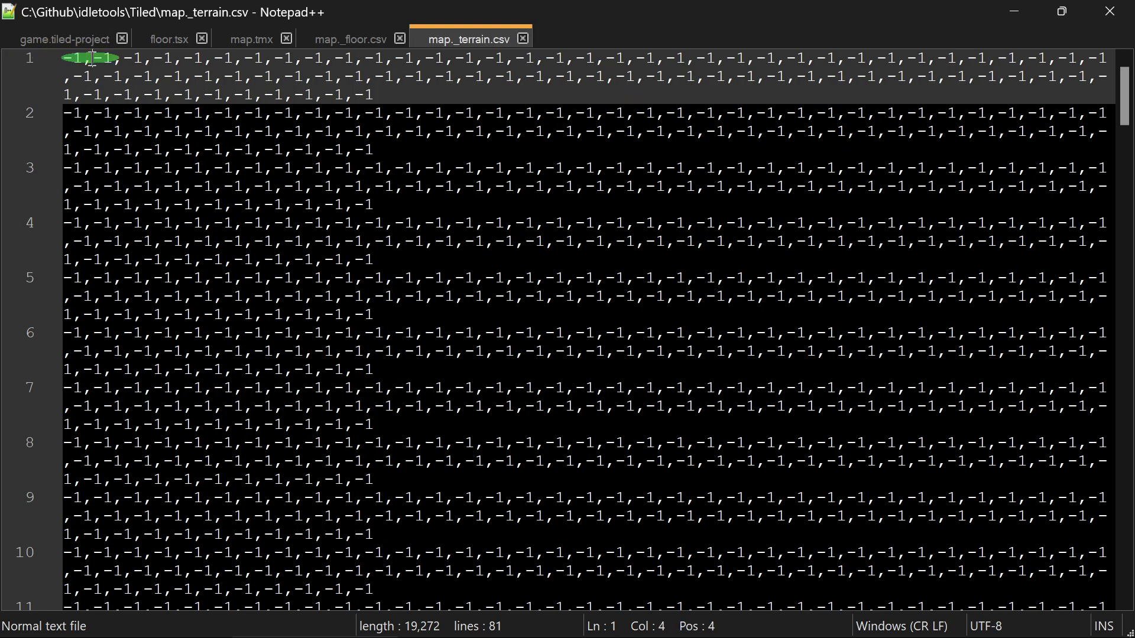
Reload map.tmx in Notepad++ and compare how empty cells are written in its transition layer and in map._terrain.csv
click(257, 36)
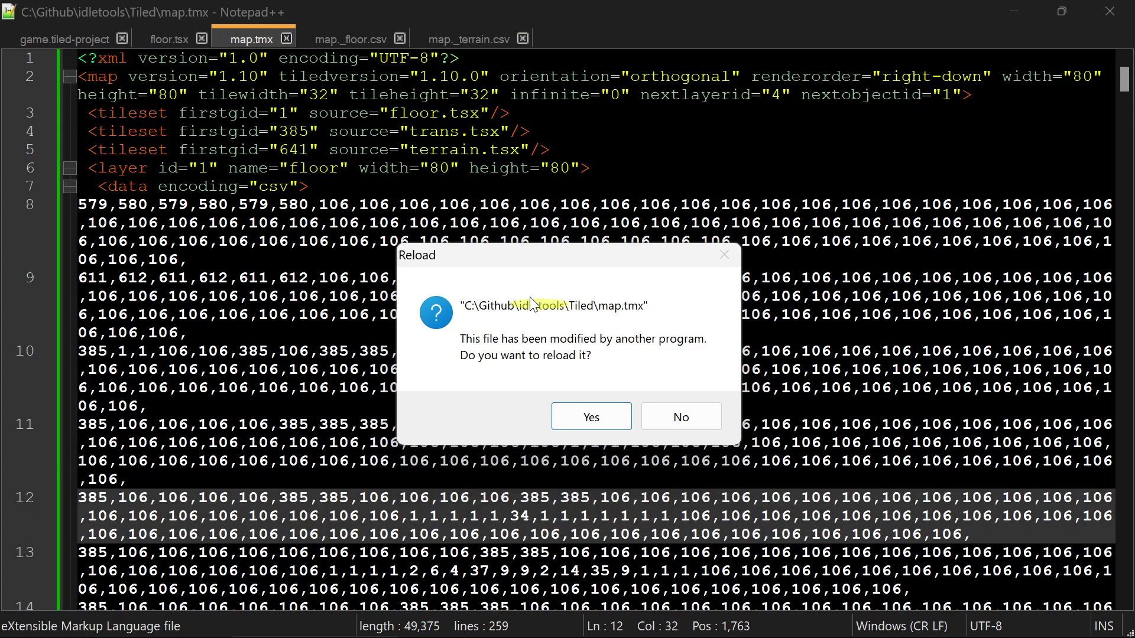
click(591, 417)
scroll(249, 355, down, 20)
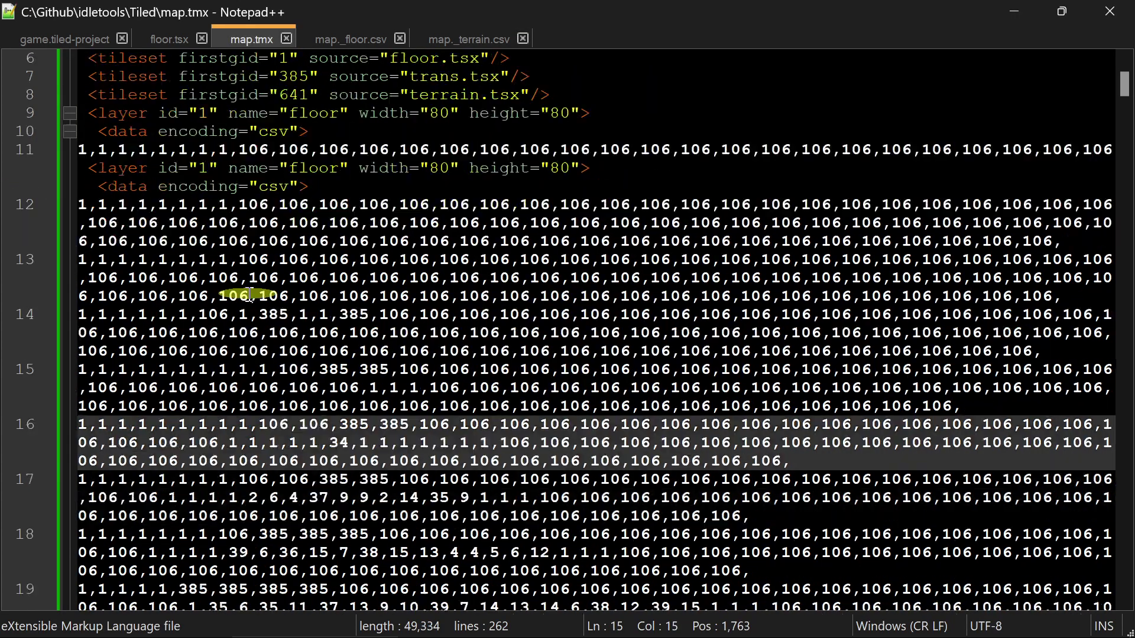
drag(1123, 141, 1122, 300)
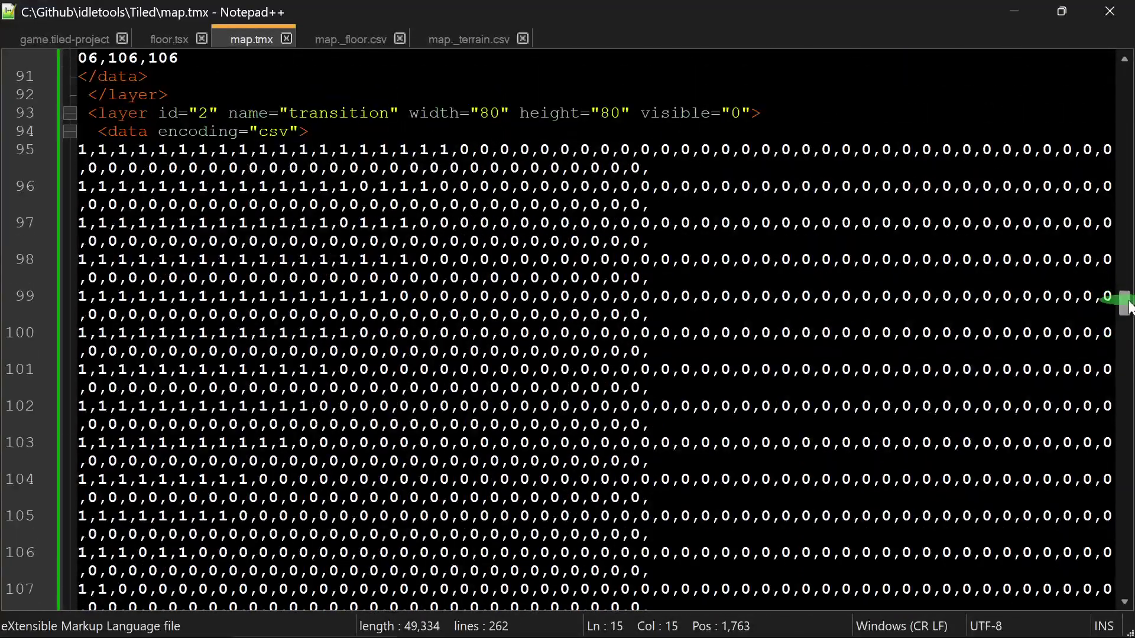
scroll(717, 339, down, 5)
drag(717, 338, 873, 314)
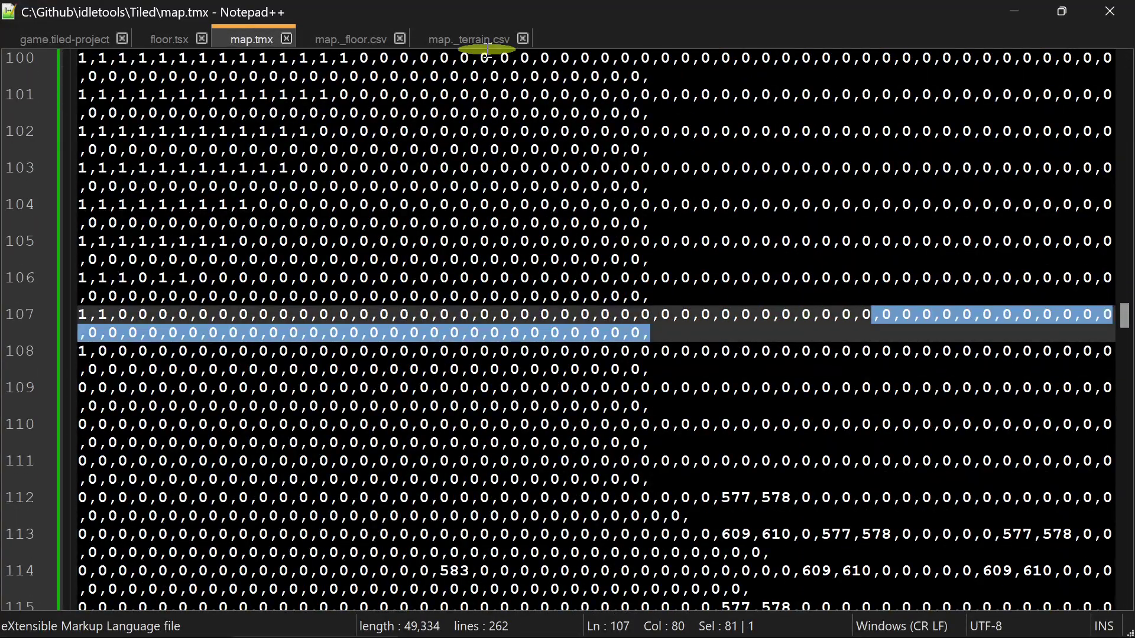
click(465, 41)
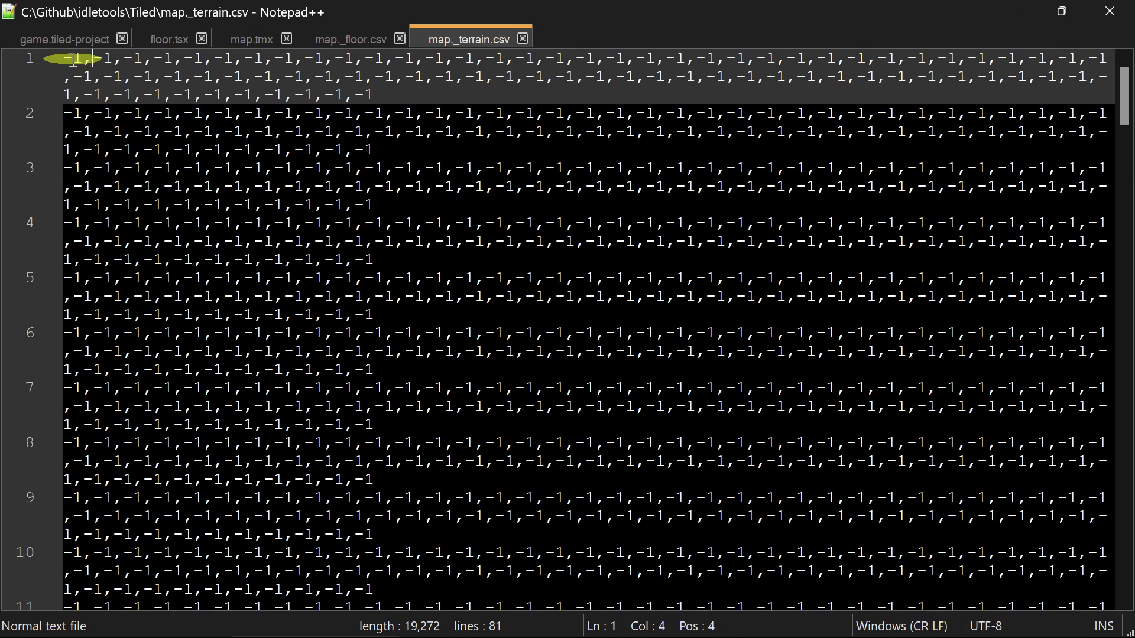
drag(72, 57, 768, 58)
Switch to Tiled and check the IDs of several grass tiles in the floor tileset's first row, ending on the first tile
key(alt+Tab)
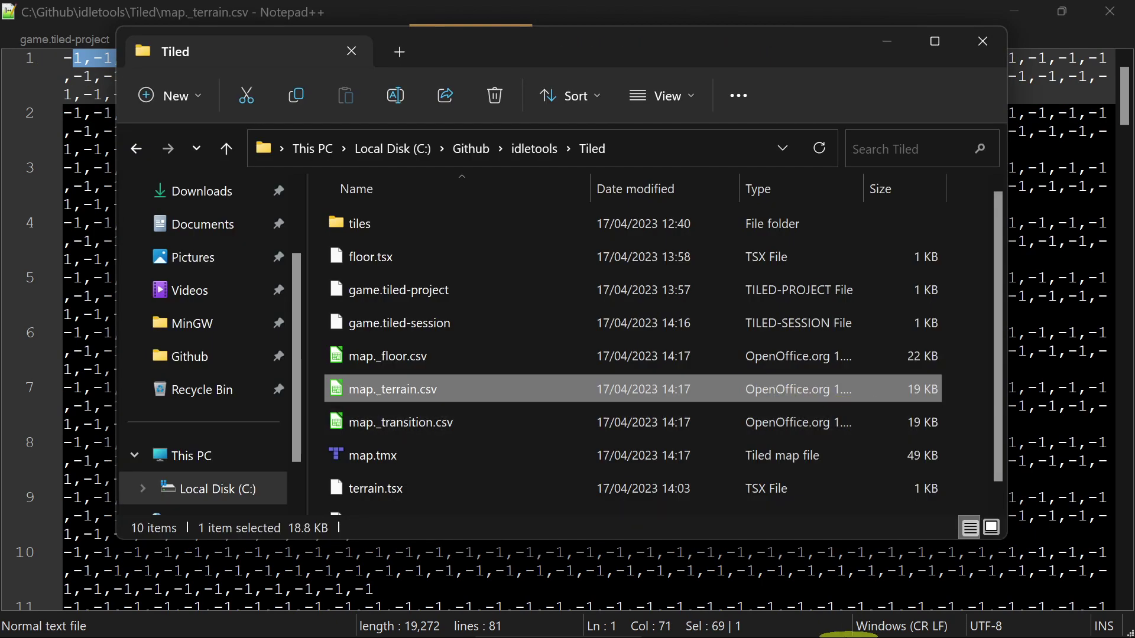
click(750, 622)
click(744, 354)
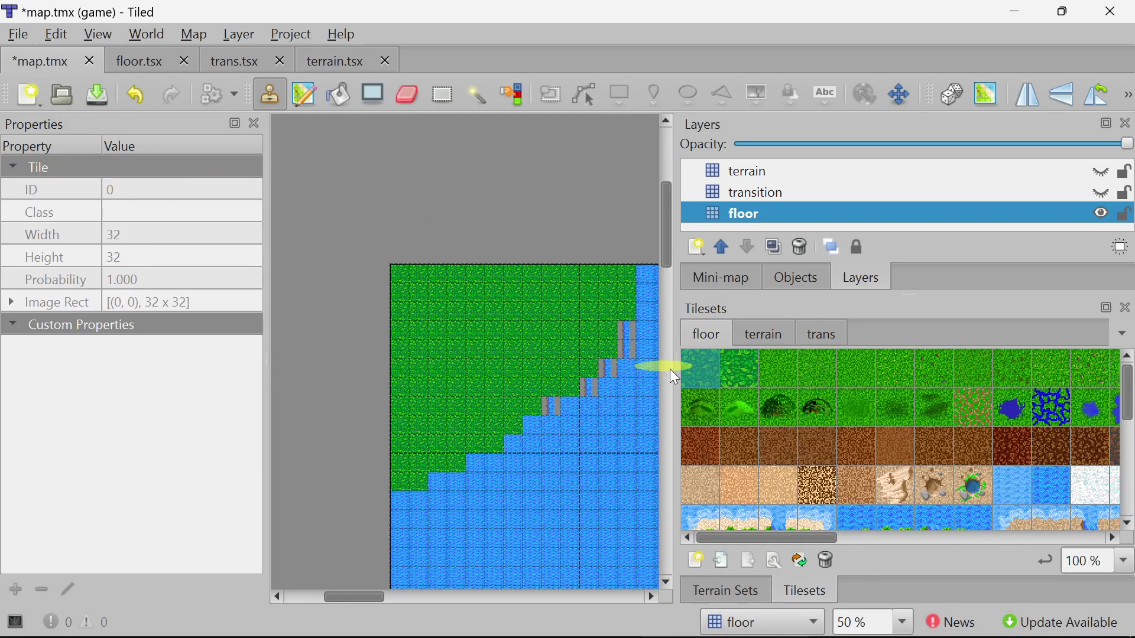
click(736, 377)
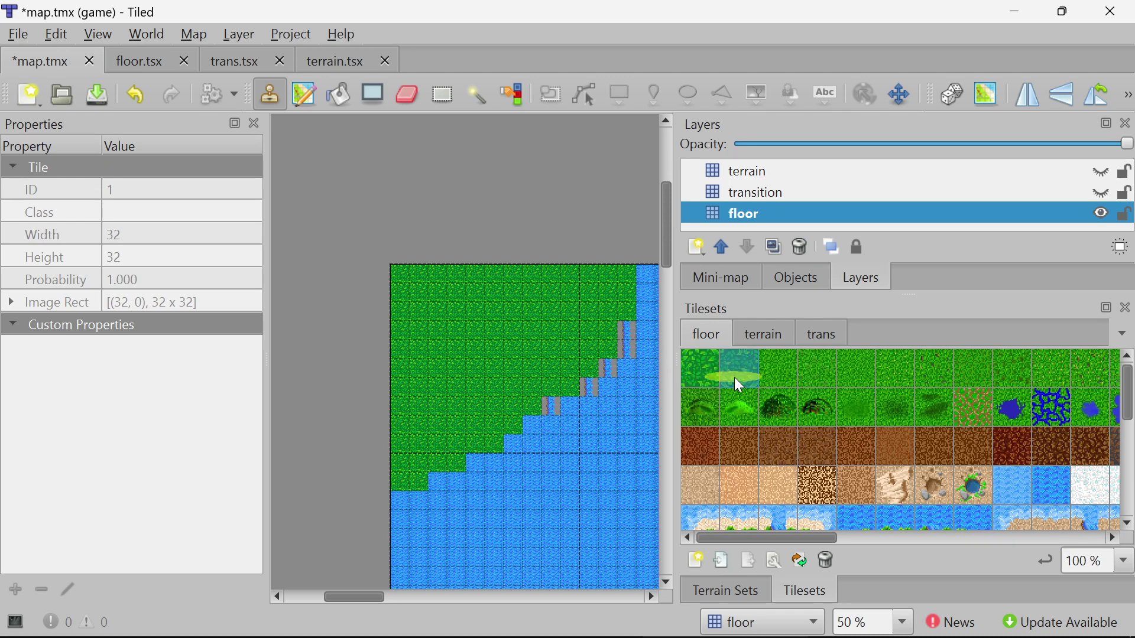
click(815, 369)
click(913, 371)
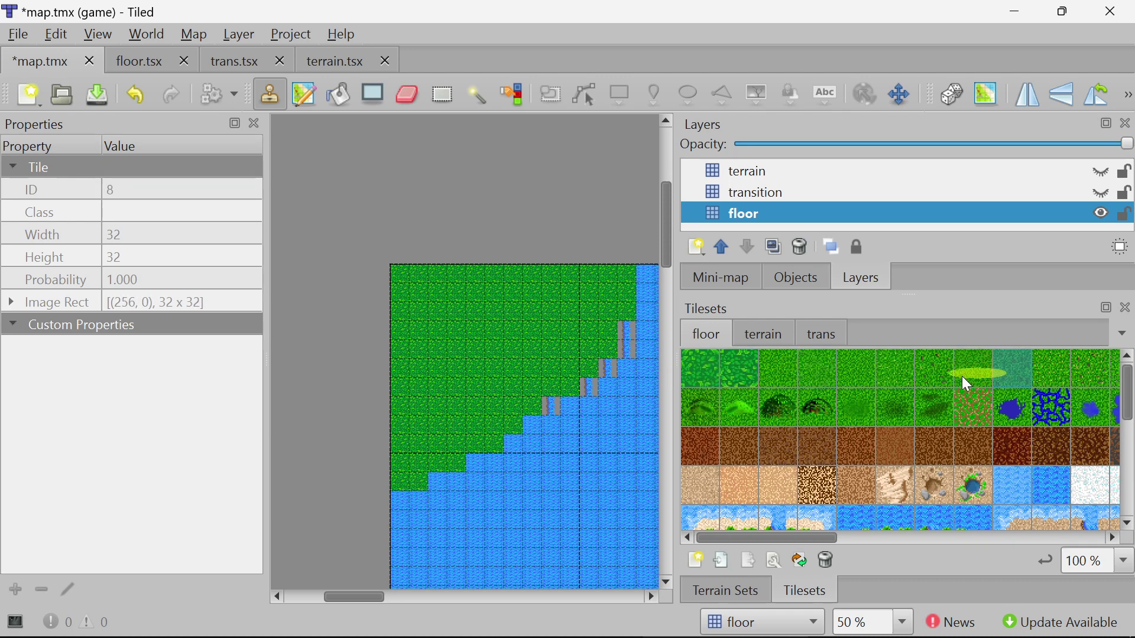
click(704, 376)
key(alt+Tab)
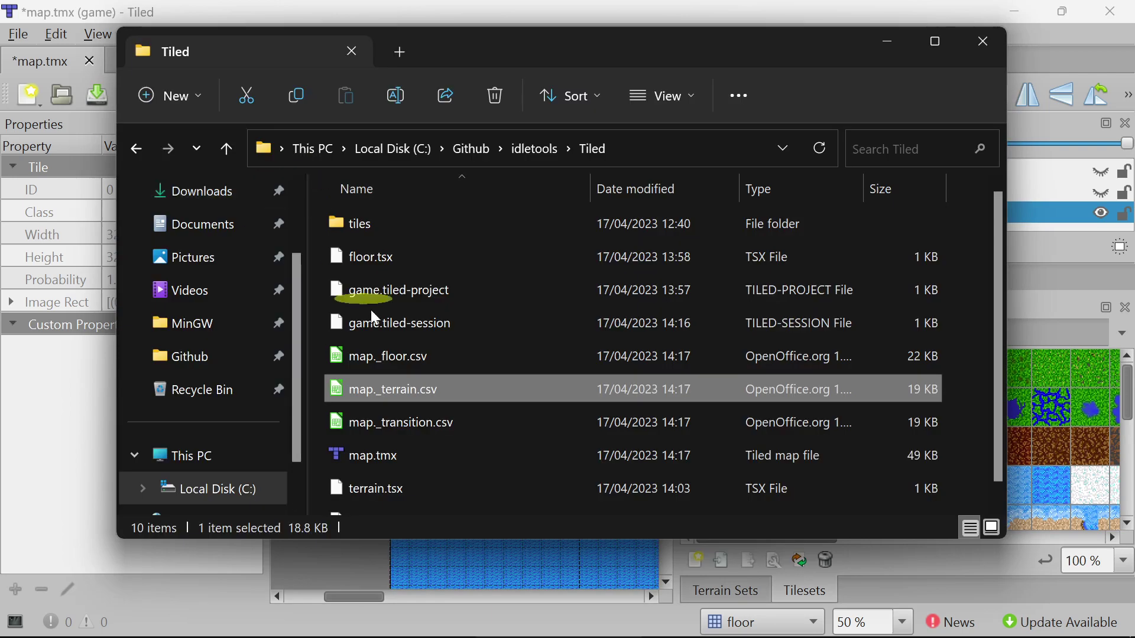
click(733, 626)
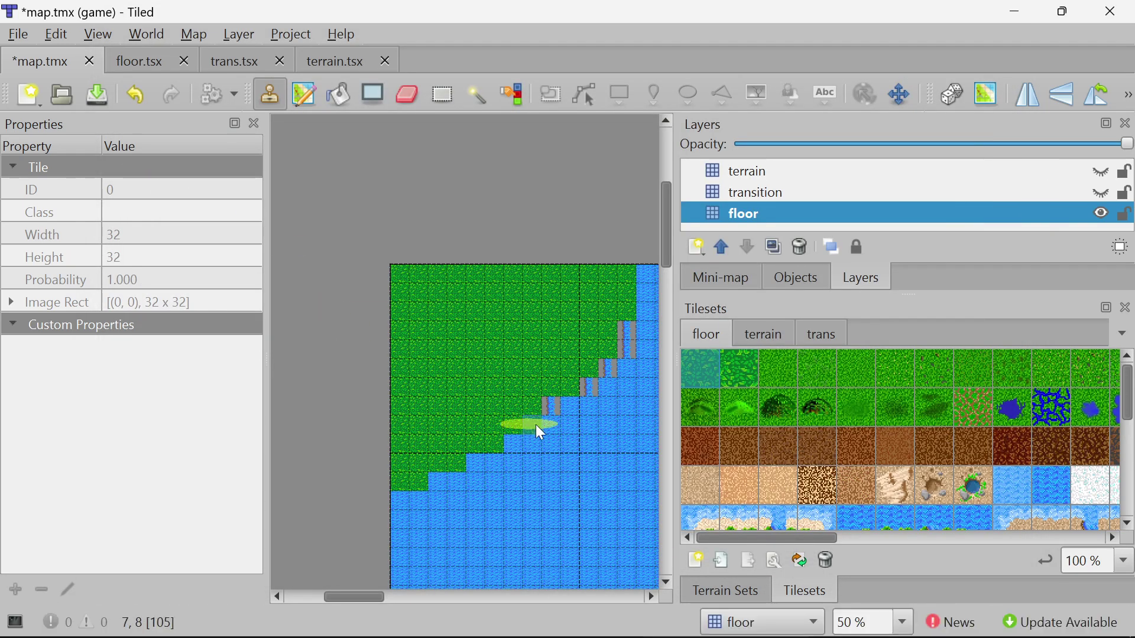
Paint the upper-left corner of the floor layer's grass with the trans tileset's first tile
click(1021, 195)
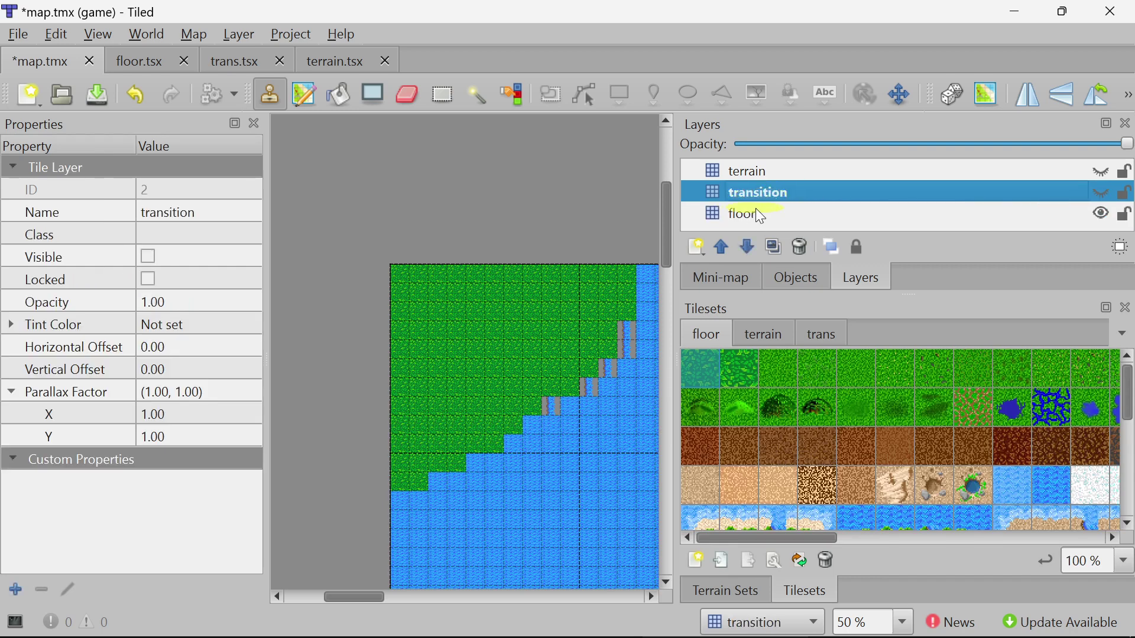
click(769, 216)
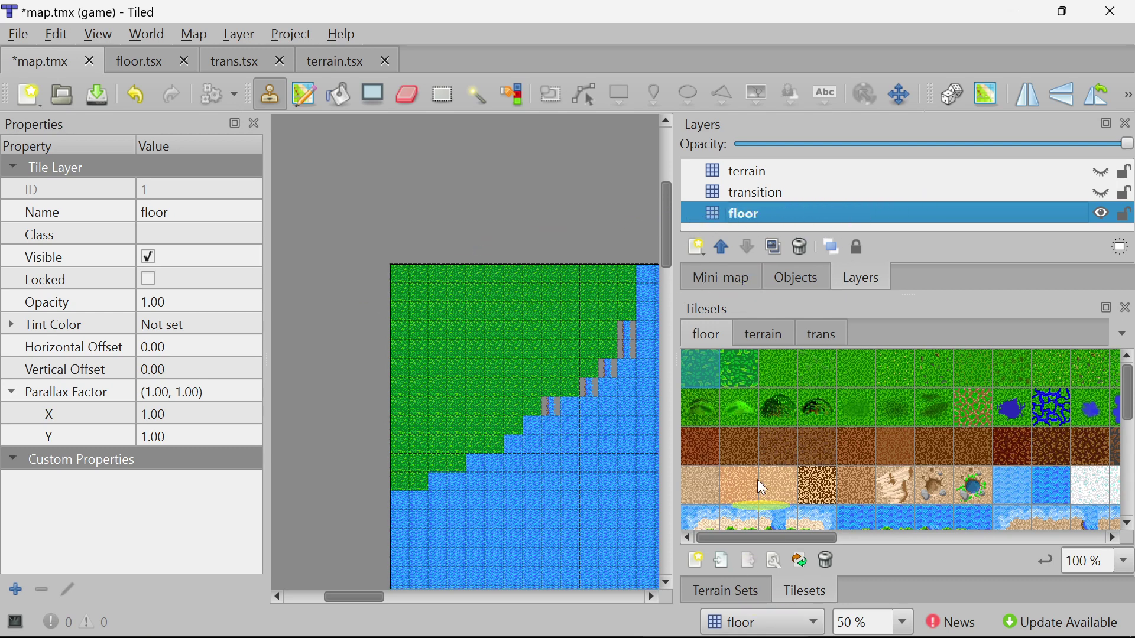
click(825, 335)
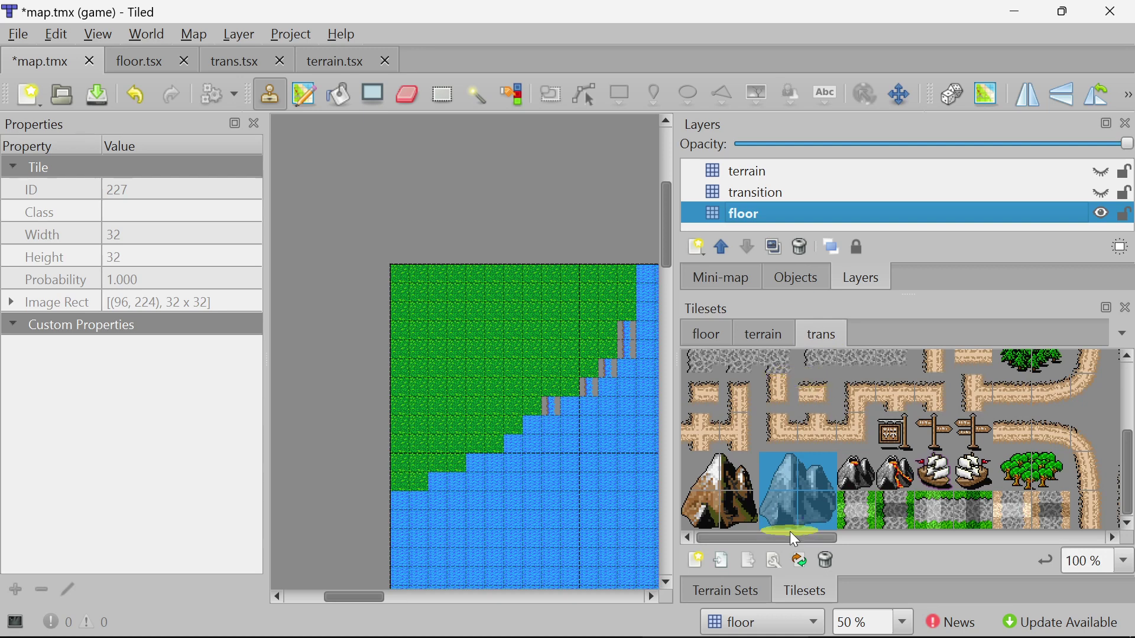
scroll(765, 452, up, 3)
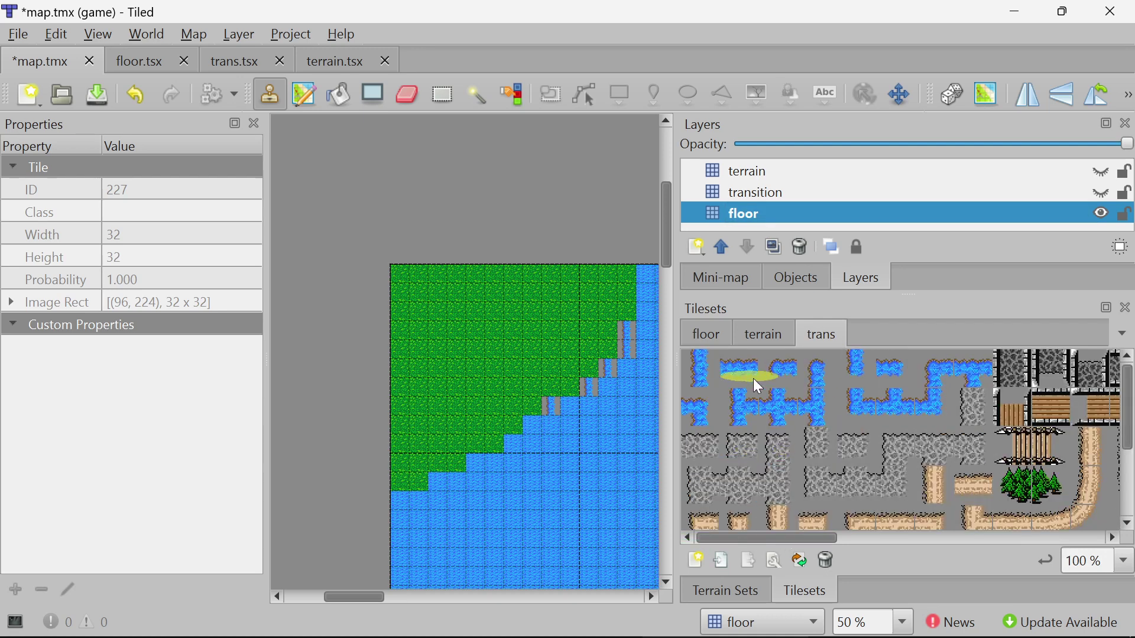
click(713, 379)
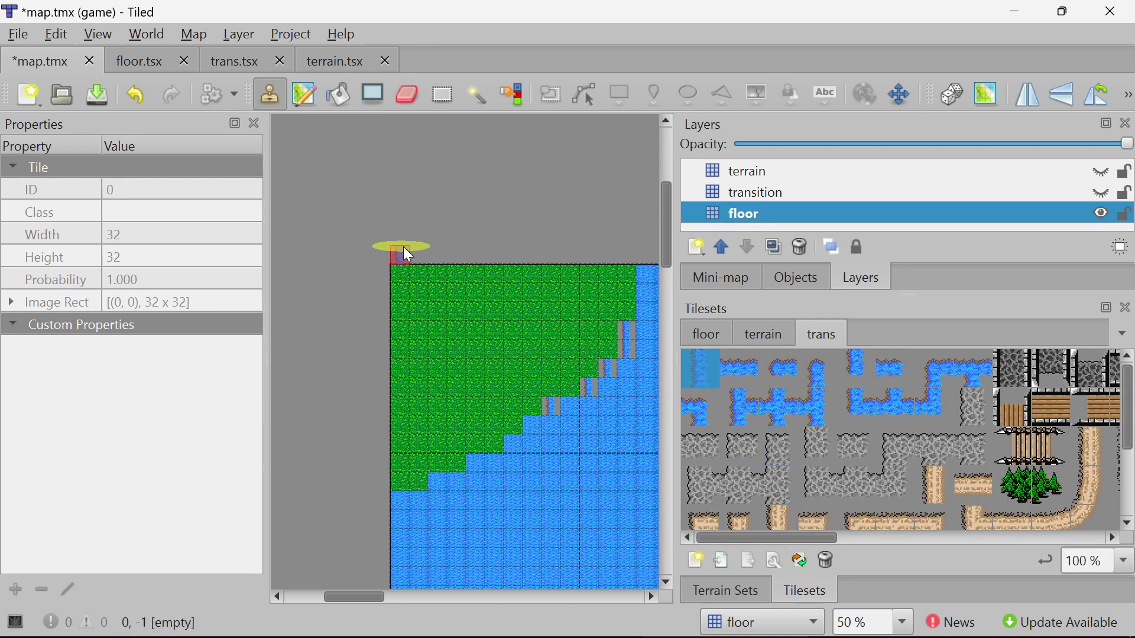
mouse_move(420, 282)
mouse_down()
mouse_move(471, 273)
mouse_move(413, 337)
mouse_move(387, 410)
mouse_up()
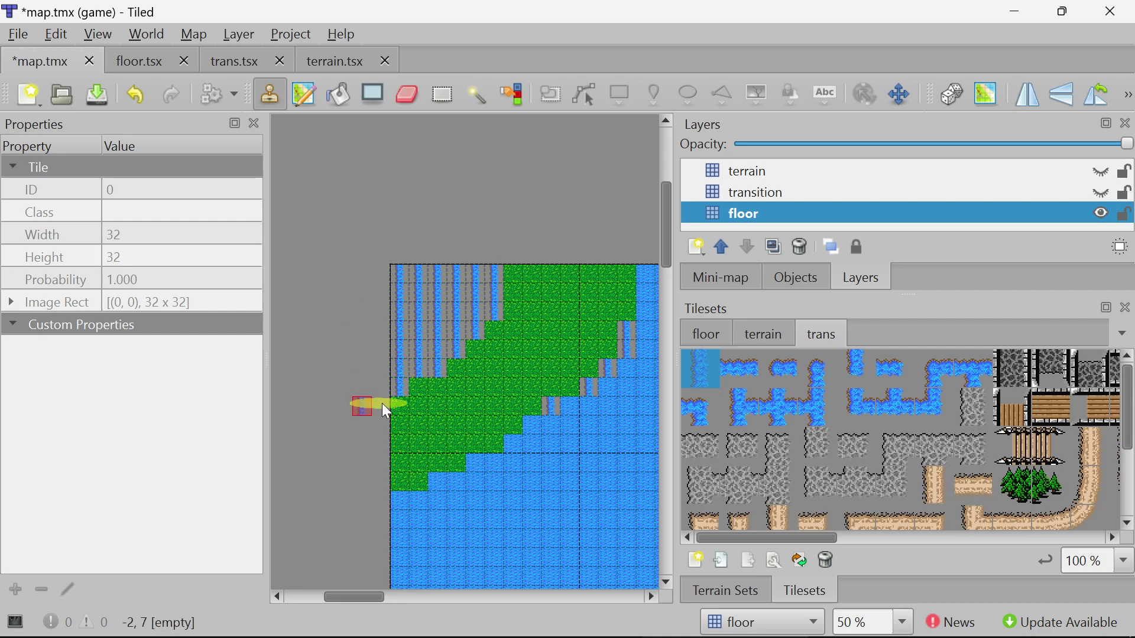
Save map.tmx and export its layers to the CSV files again
key(ctrl+s)
key(alt+Tab)
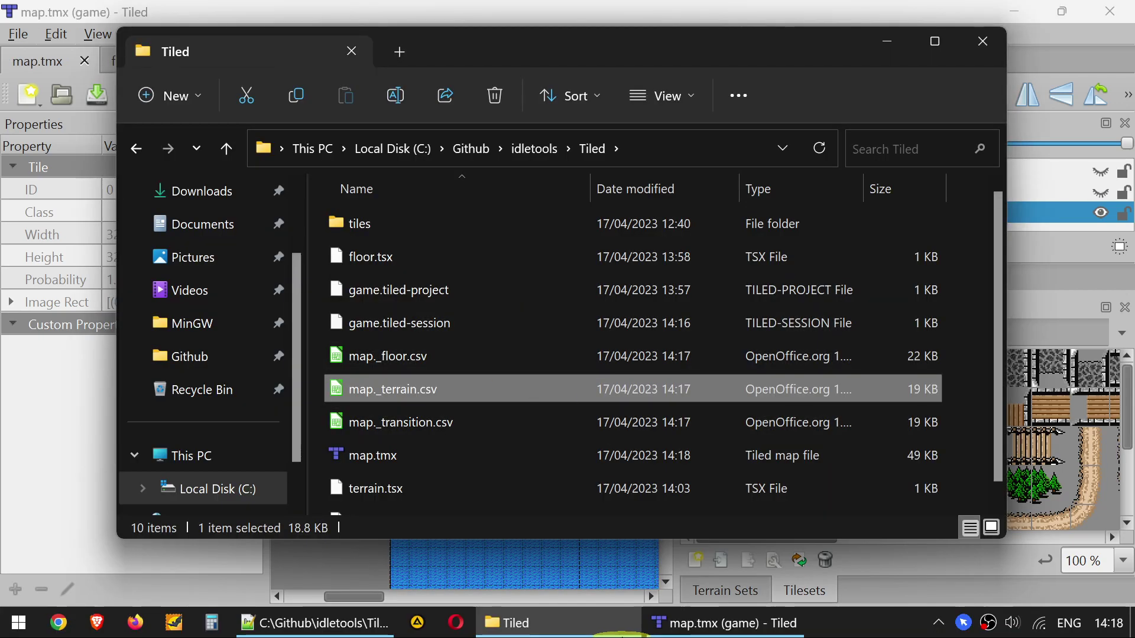
click(18, 33)
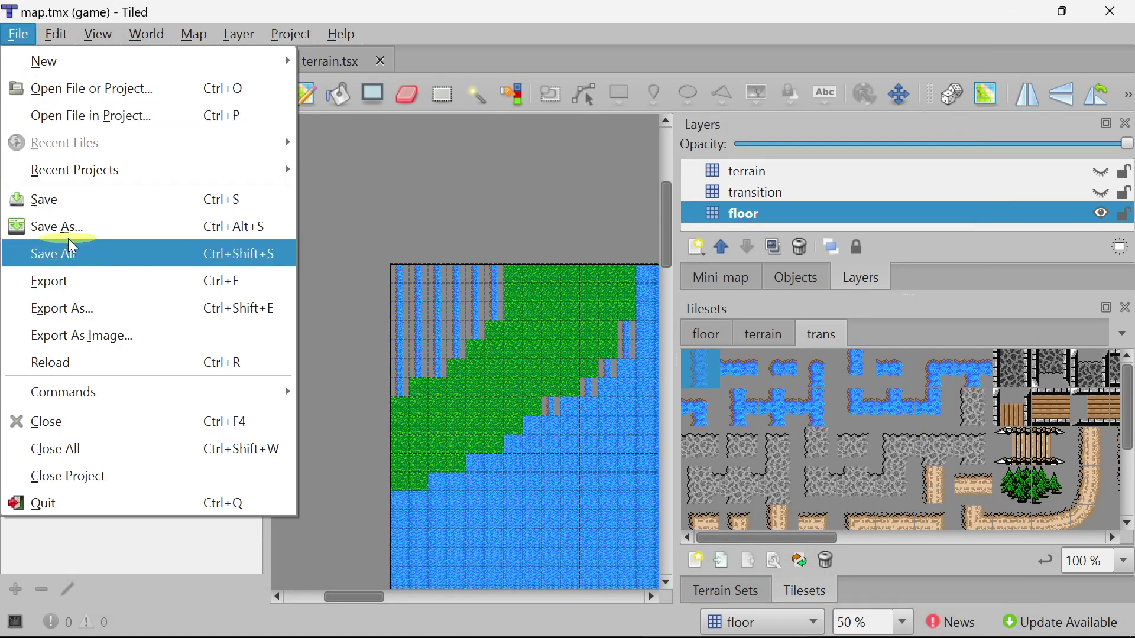
click(58, 286)
Open map._floor.csv from the Tiled folder in Notepad++ and reload its exported contents
click(727, 622)
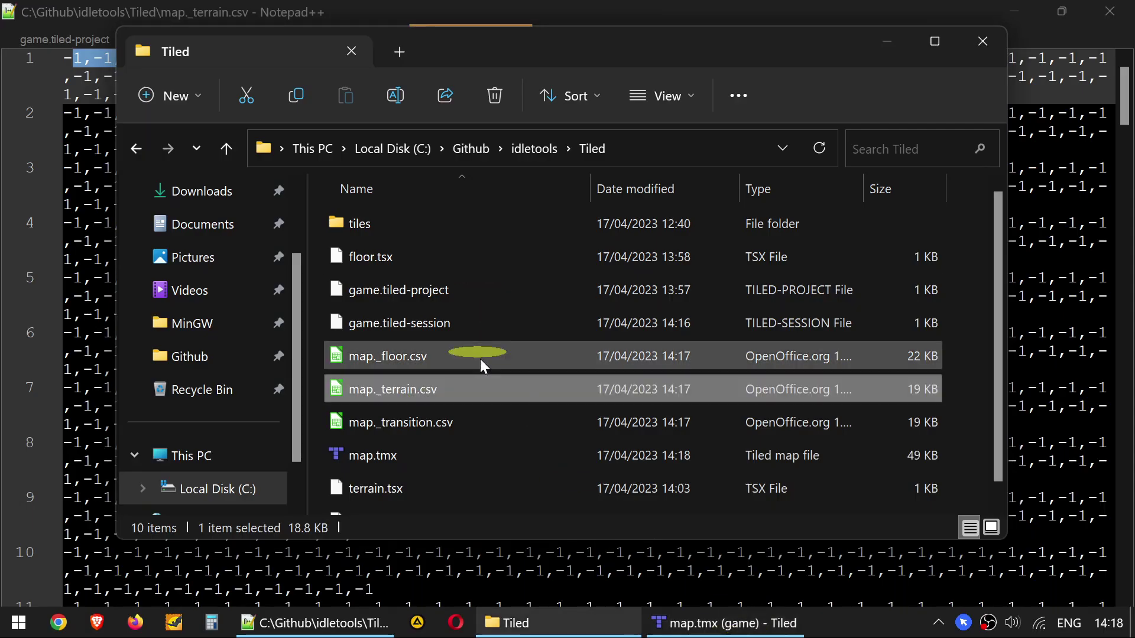
right_click(422, 361)
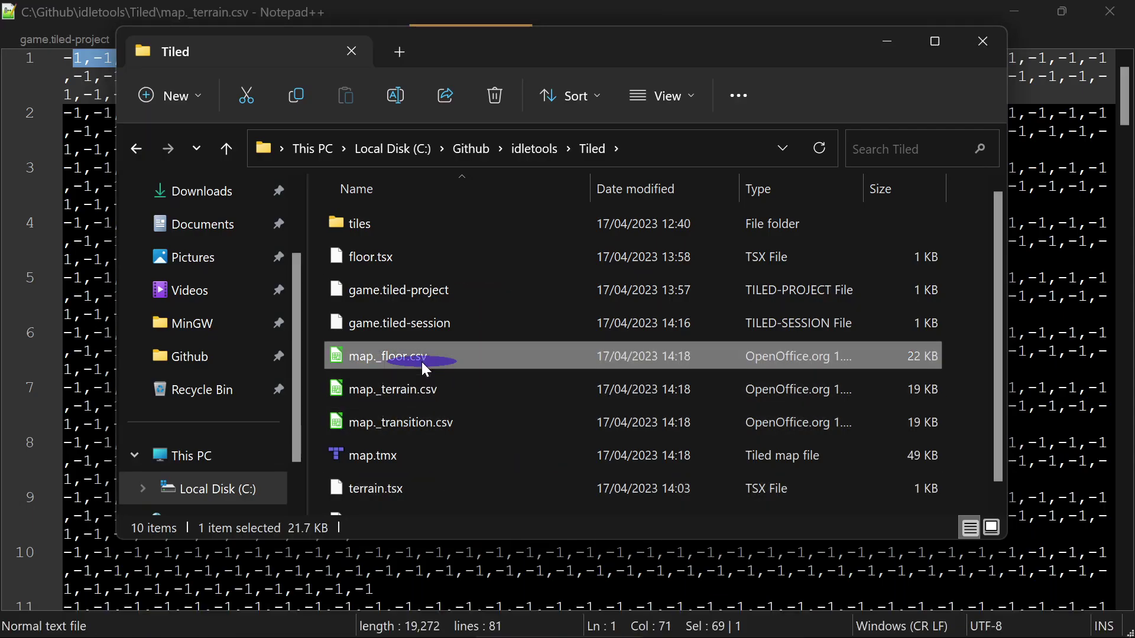
click(434, 359)
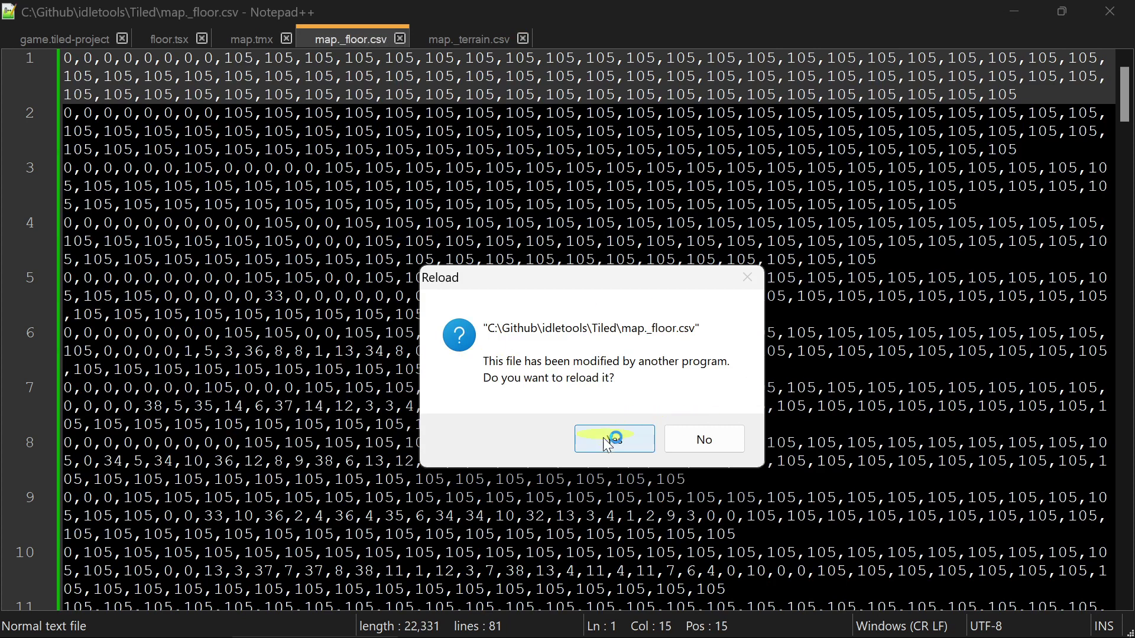
click(615, 435)
click(614, 434)
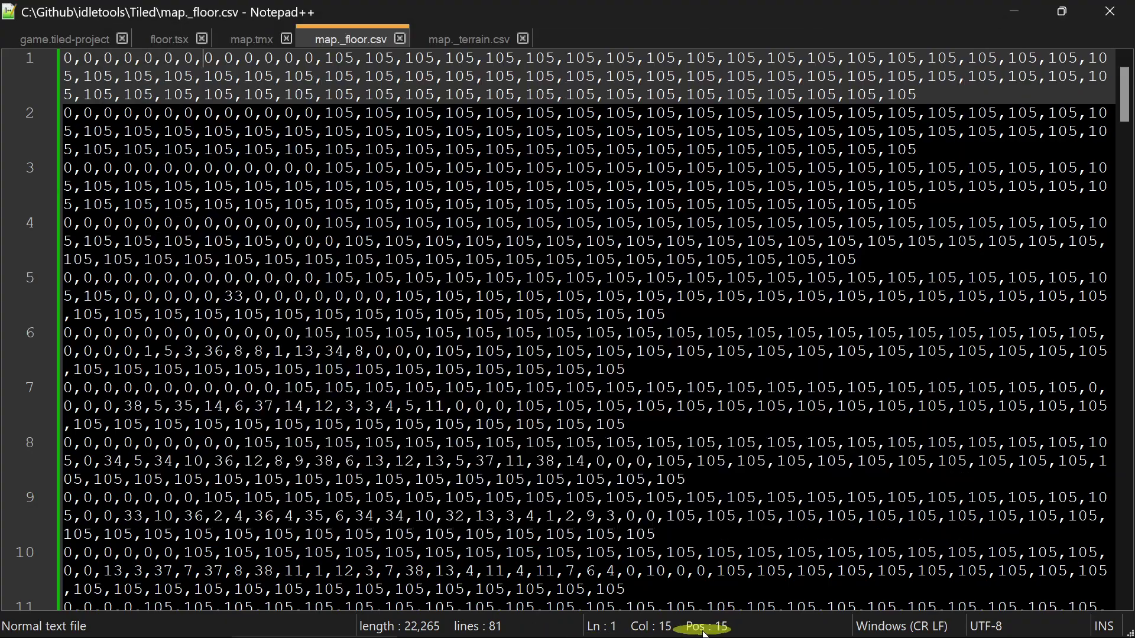
Compare the map's repainted upper-left corner in Tiled with the first values of the first row in map._floor.csv
click(699, 631)
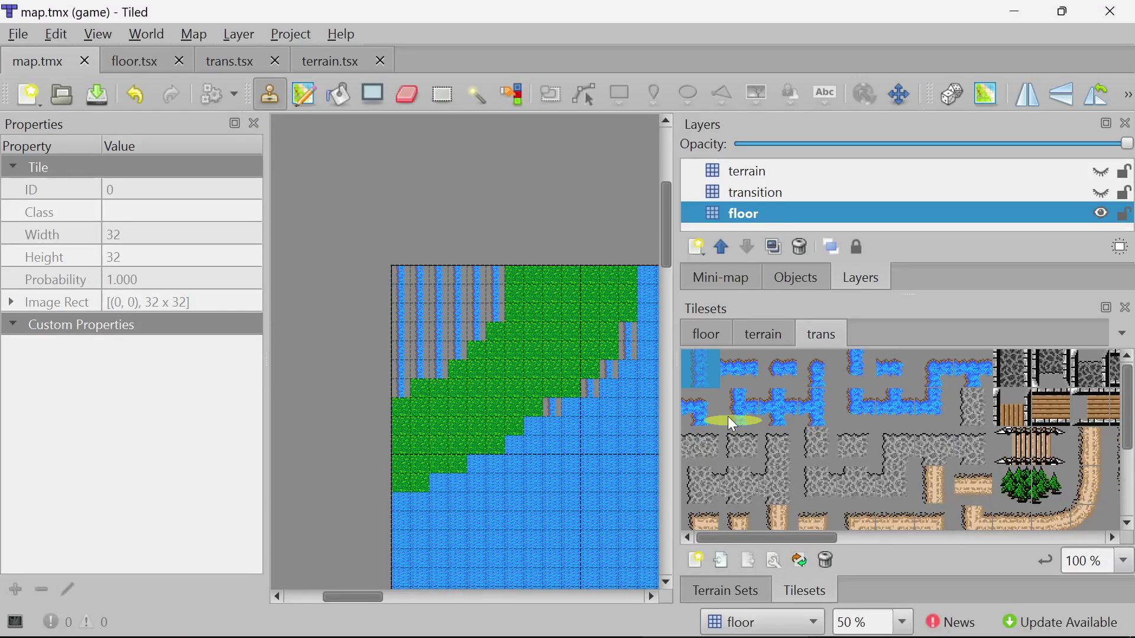
click(526, 324)
key(alt+Tab)
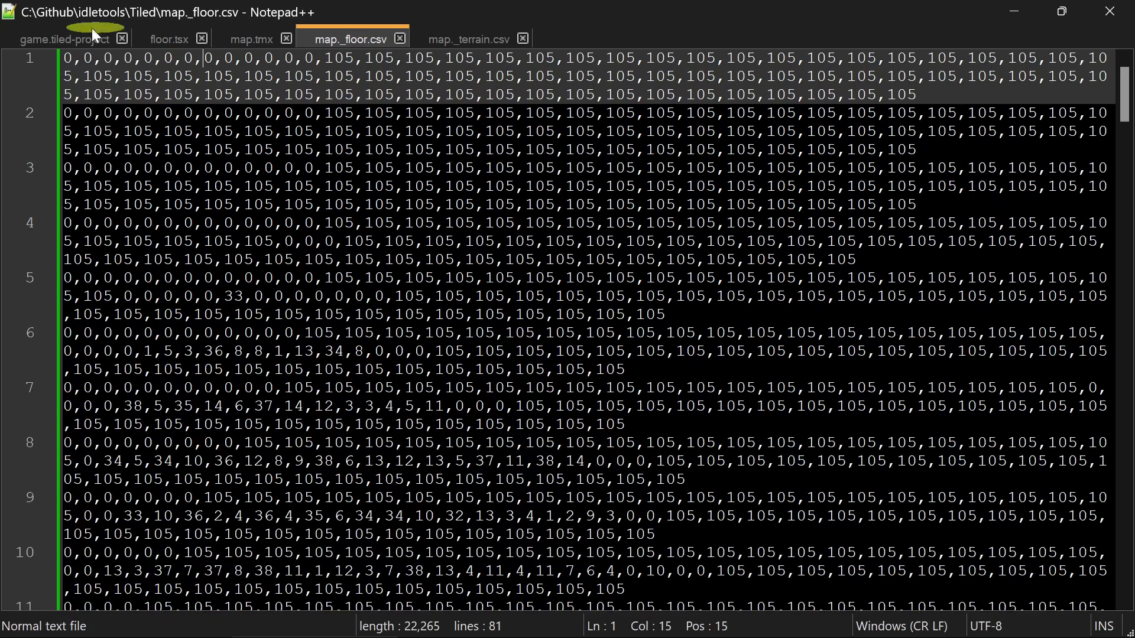
triple_click(125, 64)
drag(243, 58, 27, 58)
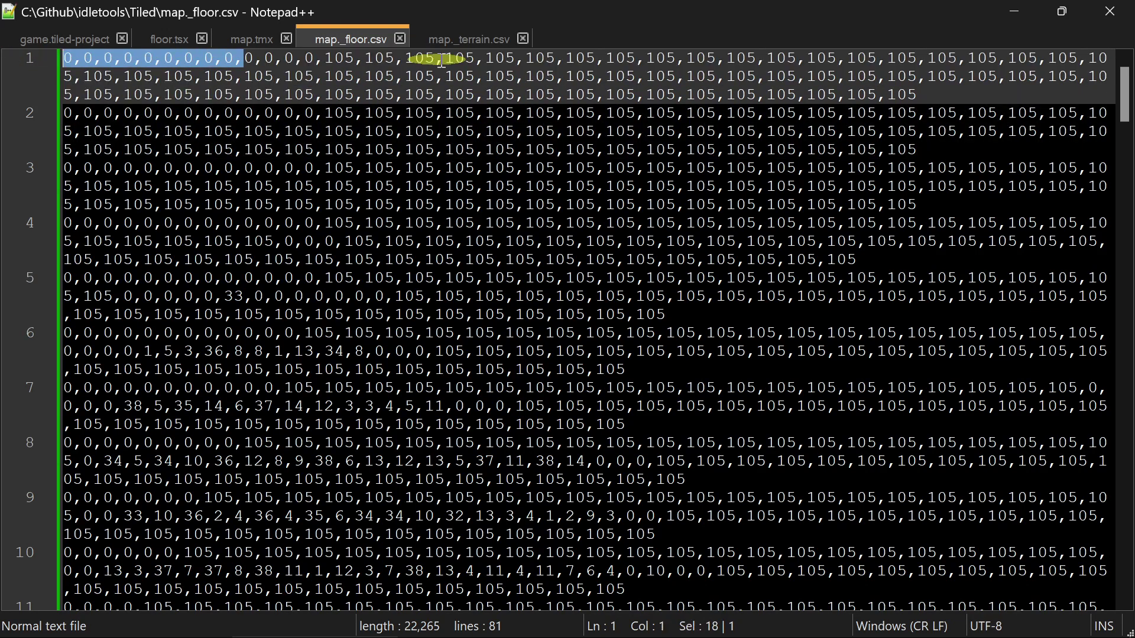
Reload map.tmx in Notepad++ and examine the tile IDs at the start of the floor layer's first row
click(251, 40)
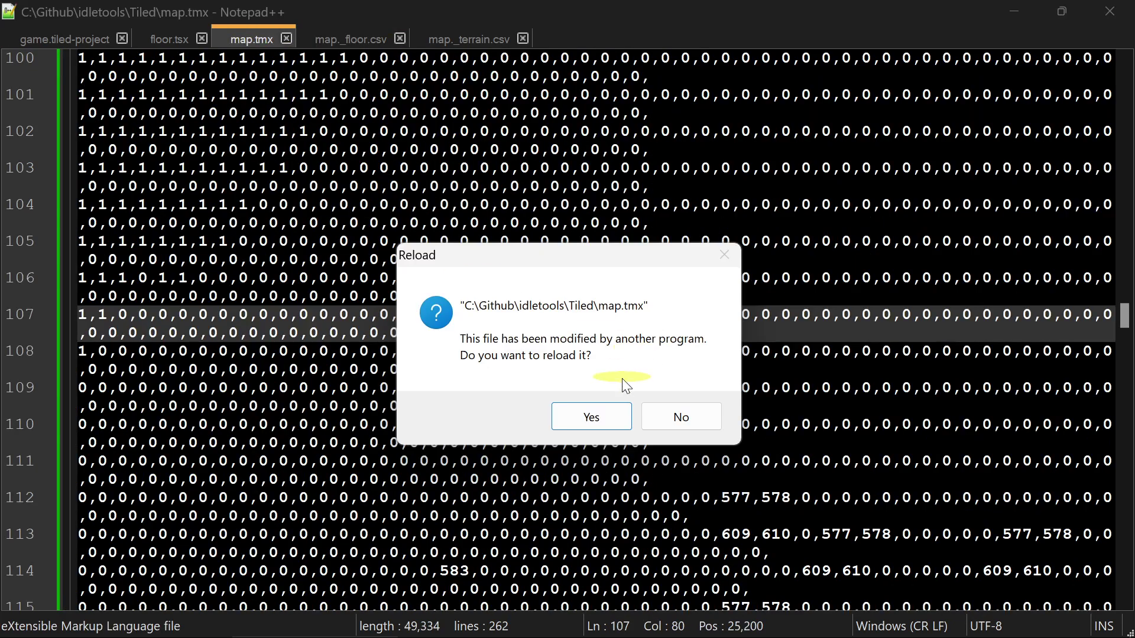
click(592, 421)
scroll(242, 155, up, 9)
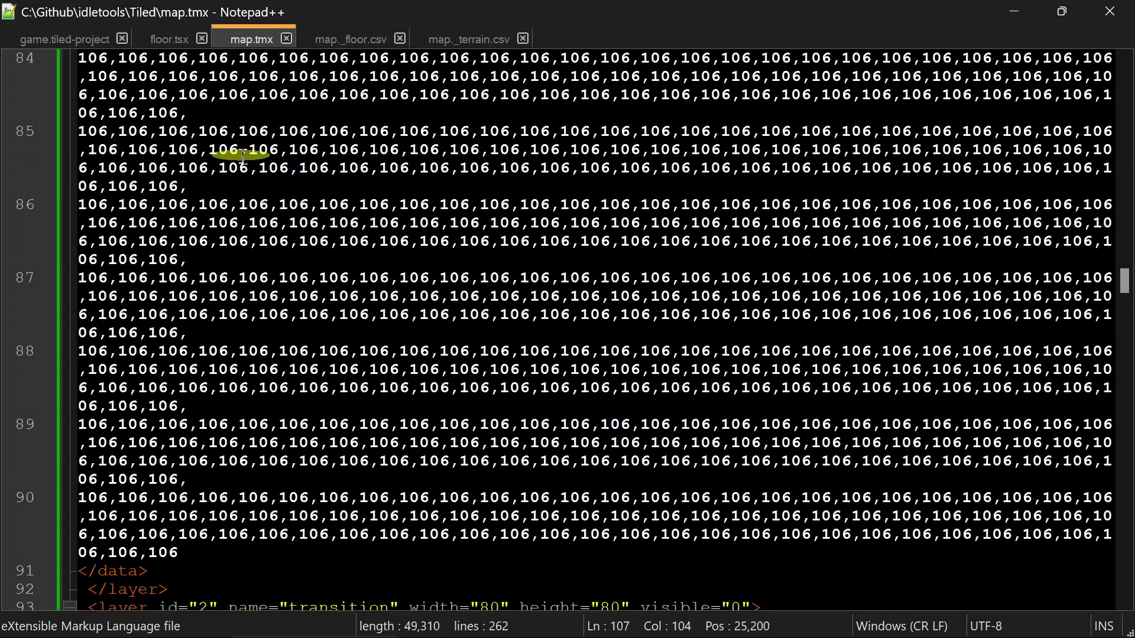
scroll(243, 156, up, 20)
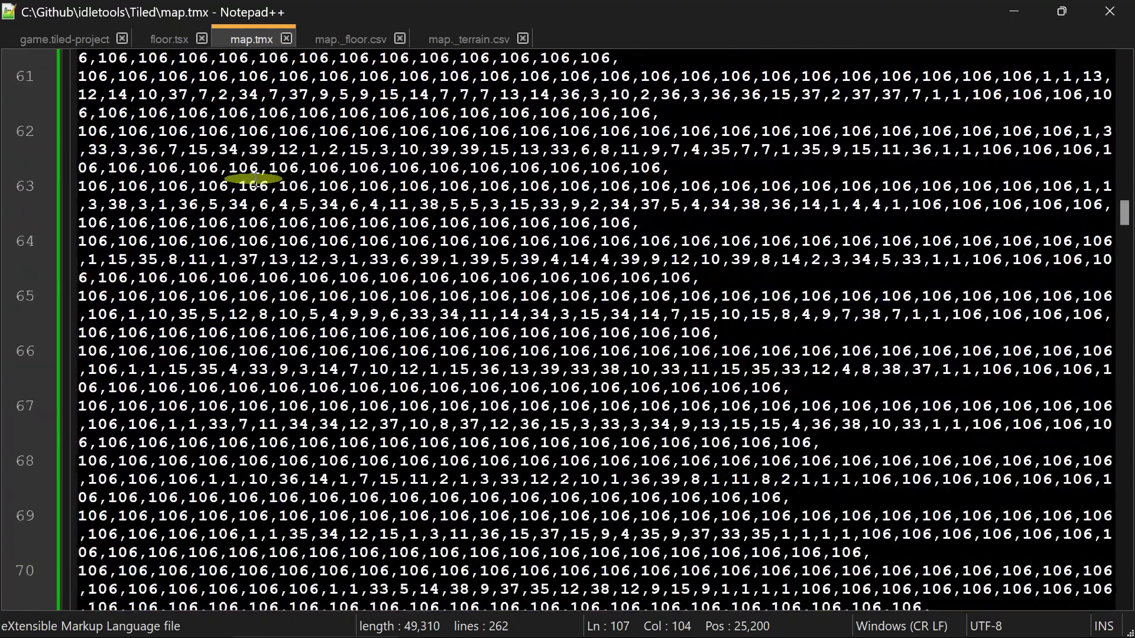
scroll(254, 179, up, 20)
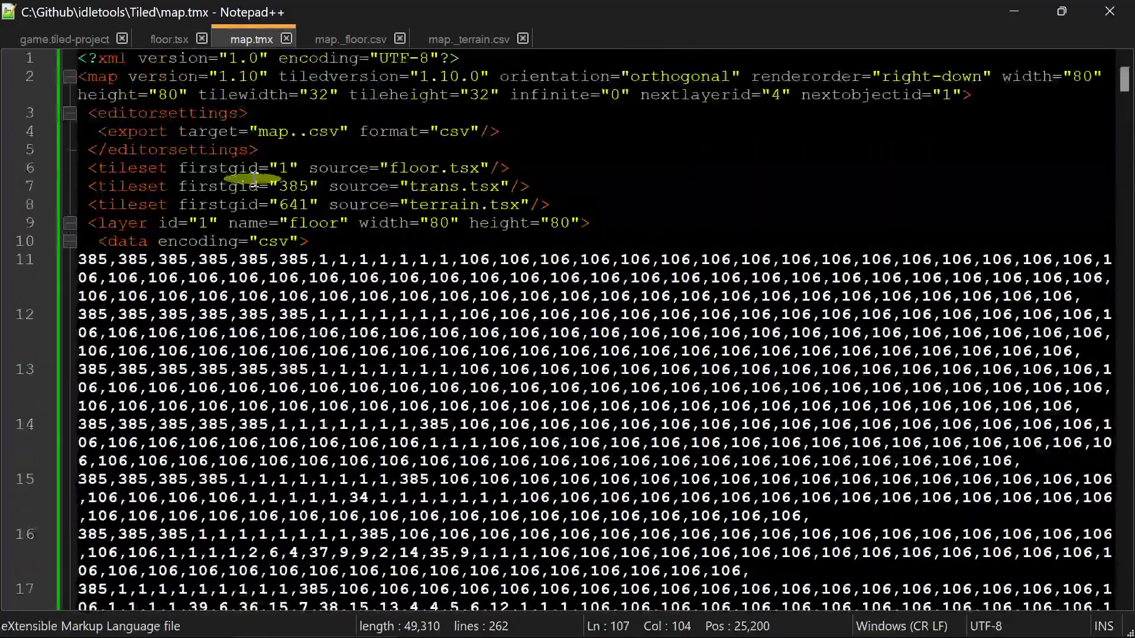
click(81, 266)
drag(86, 260, 291, 264)
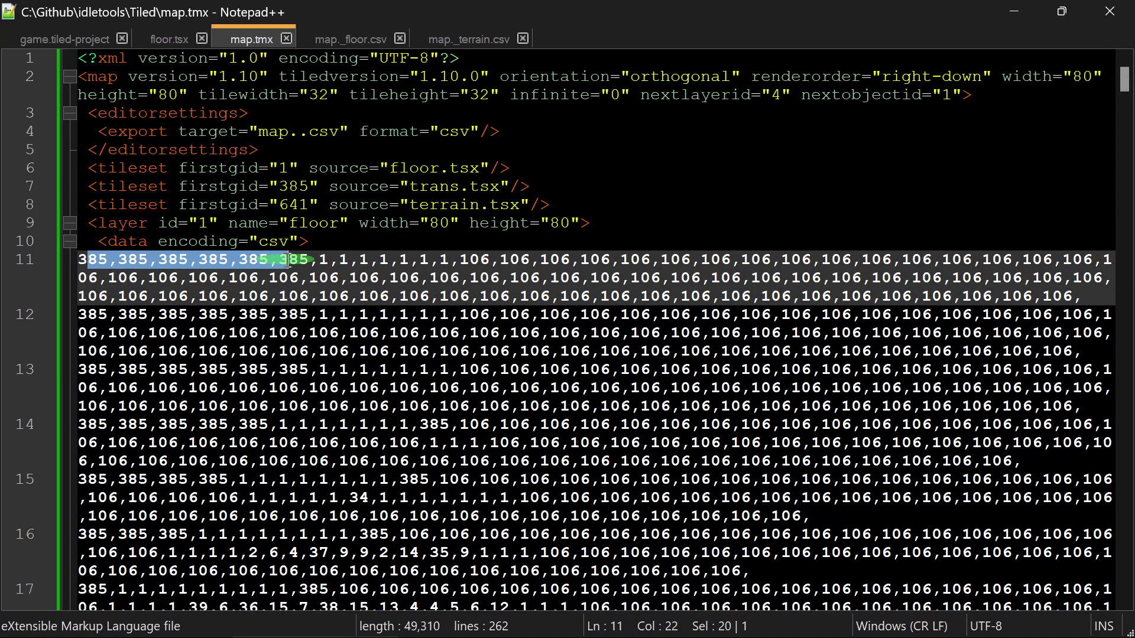
Switch to Tiled and view the terrain, trans and floor tilesets in relation to the floor layer
key(alt+Tab)
click(757, 331)
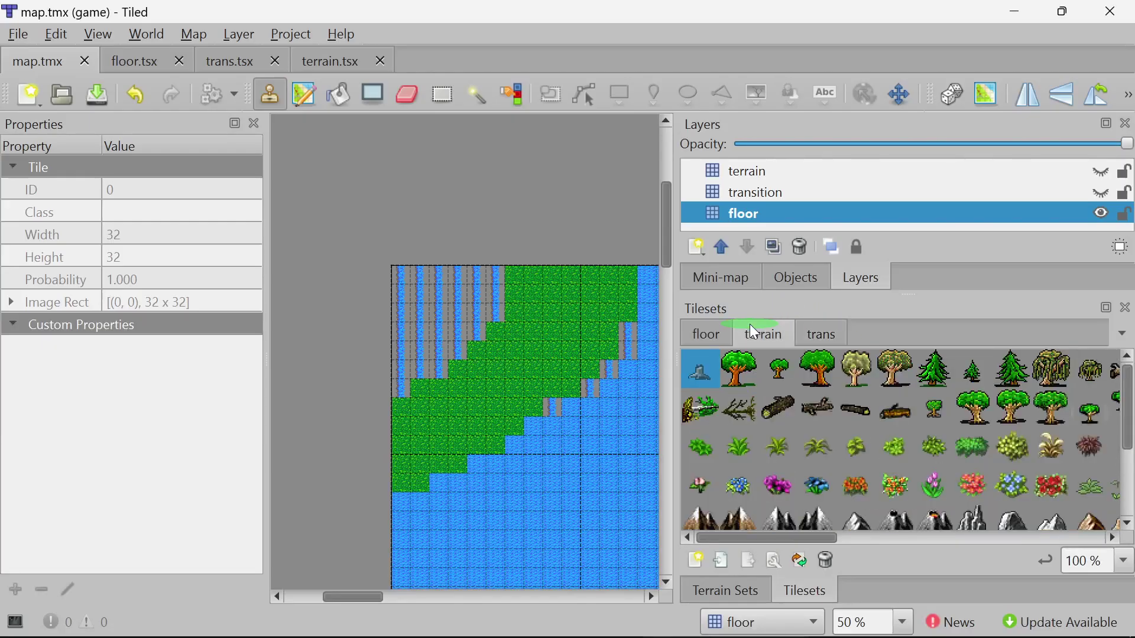
click(742, 334)
click(831, 334)
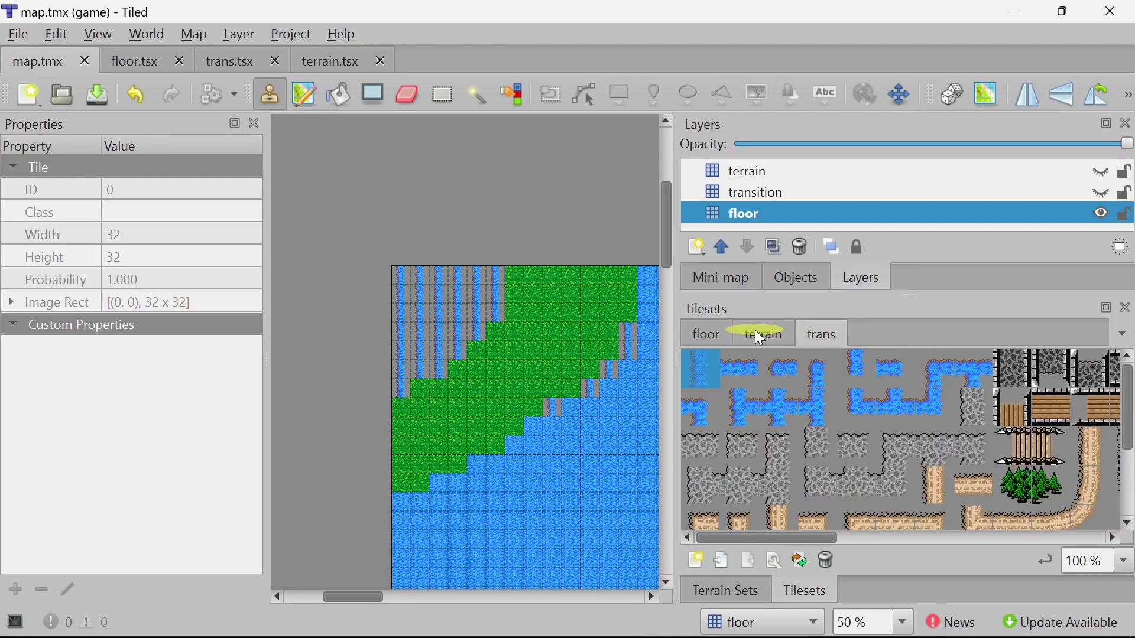
click(920, 523)
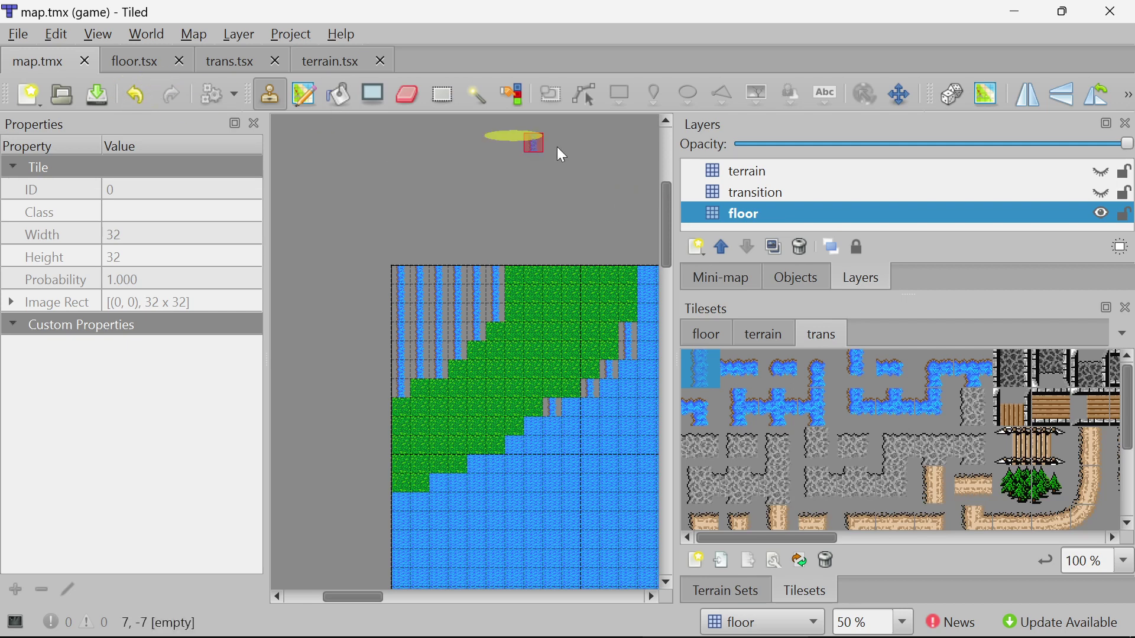
click(758, 219)
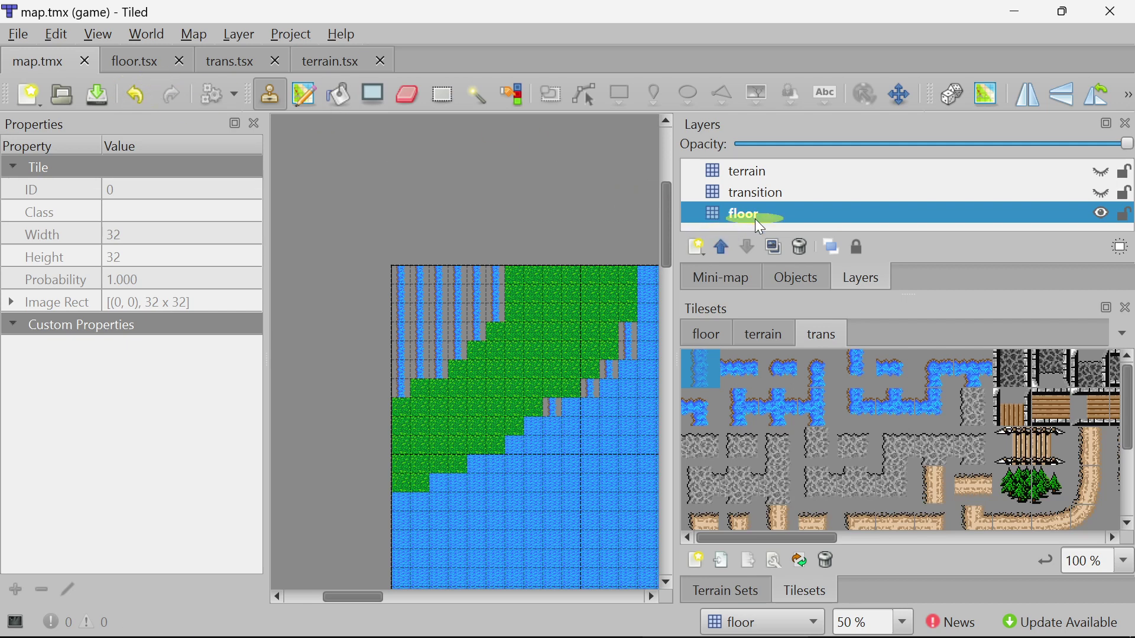
click(707, 337)
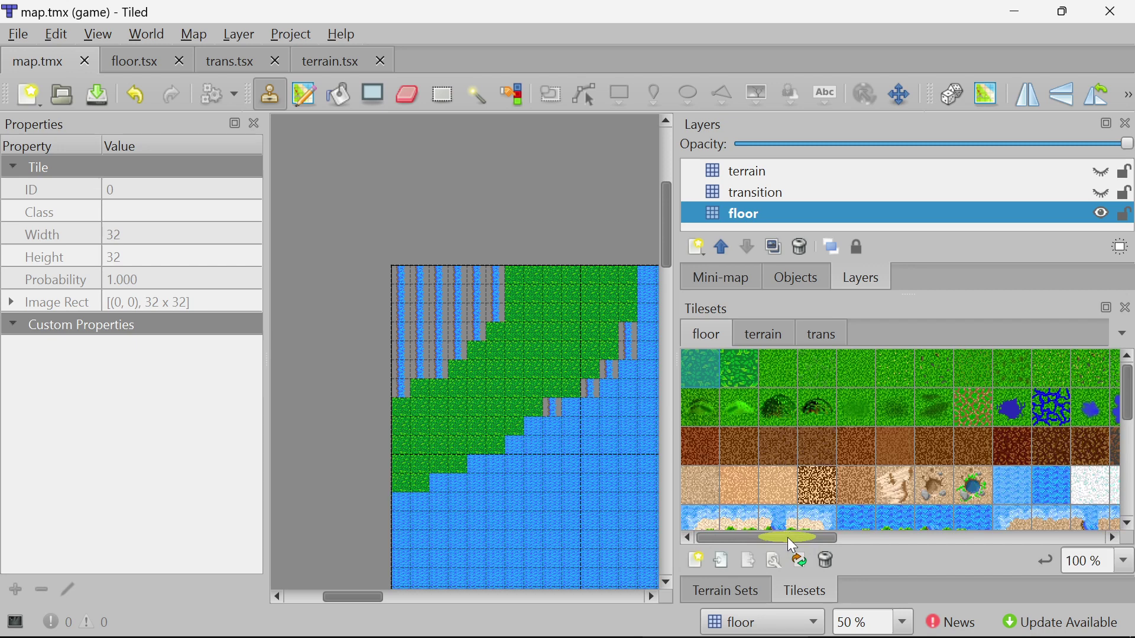
click(748, 251)
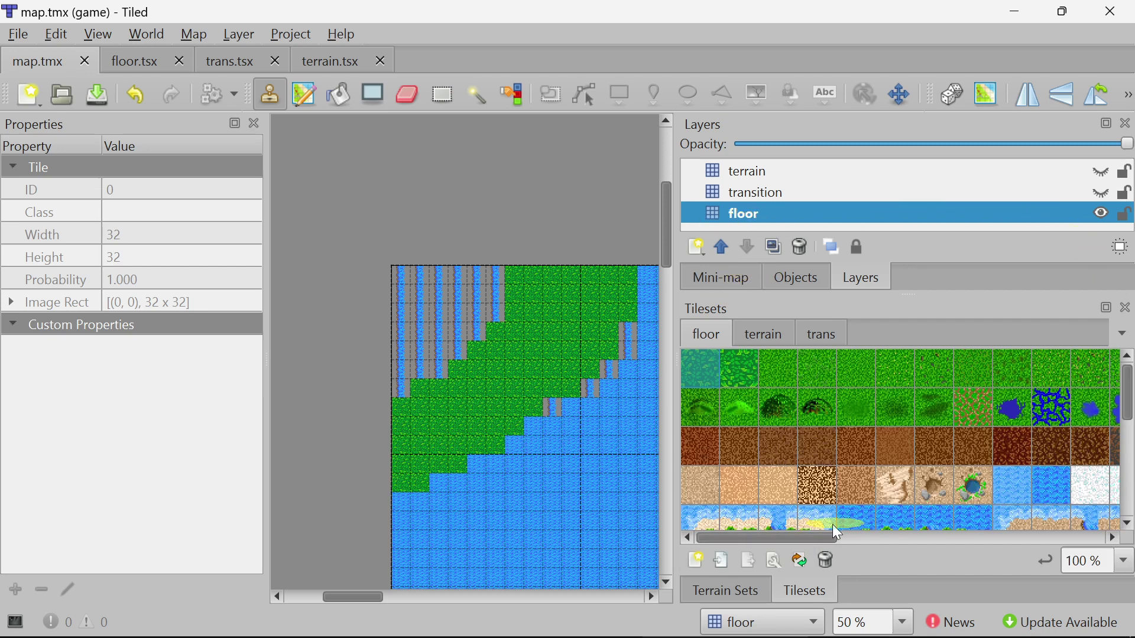
Compare the ID of the first tile across the floor, terrain and trans tilesets, ending on the floor tileset
drag(830, 538, 698, 400)
click(759, 335)
click(828, 334)
click(707, 336)
scroll(714, 348, down, 1)
click(800, 344)
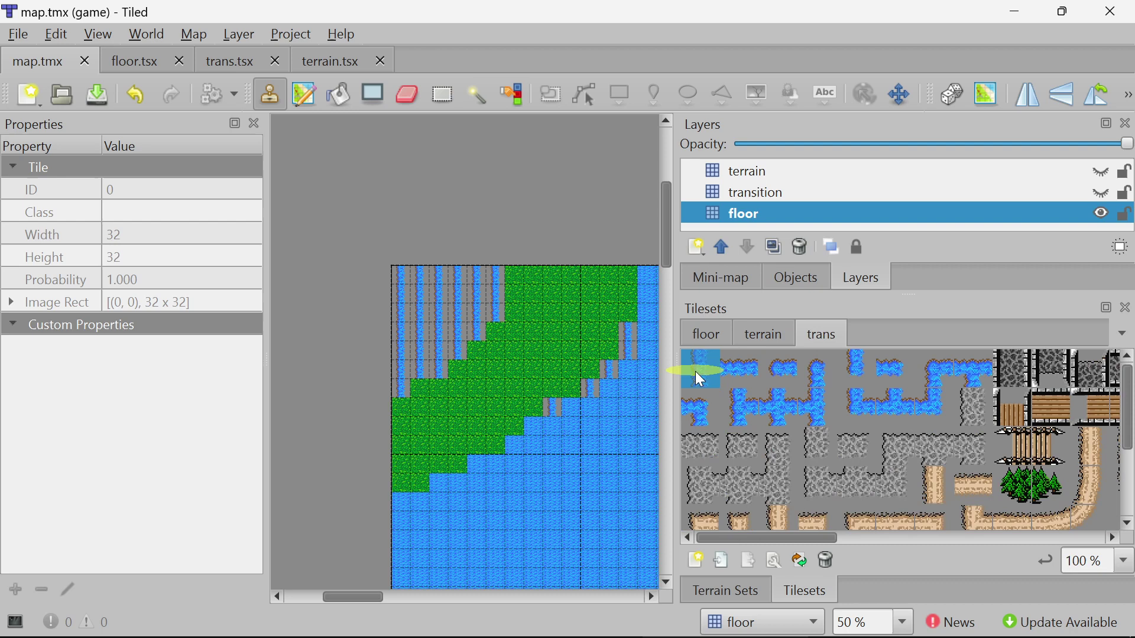
click(714, 334)
click(750, 336)
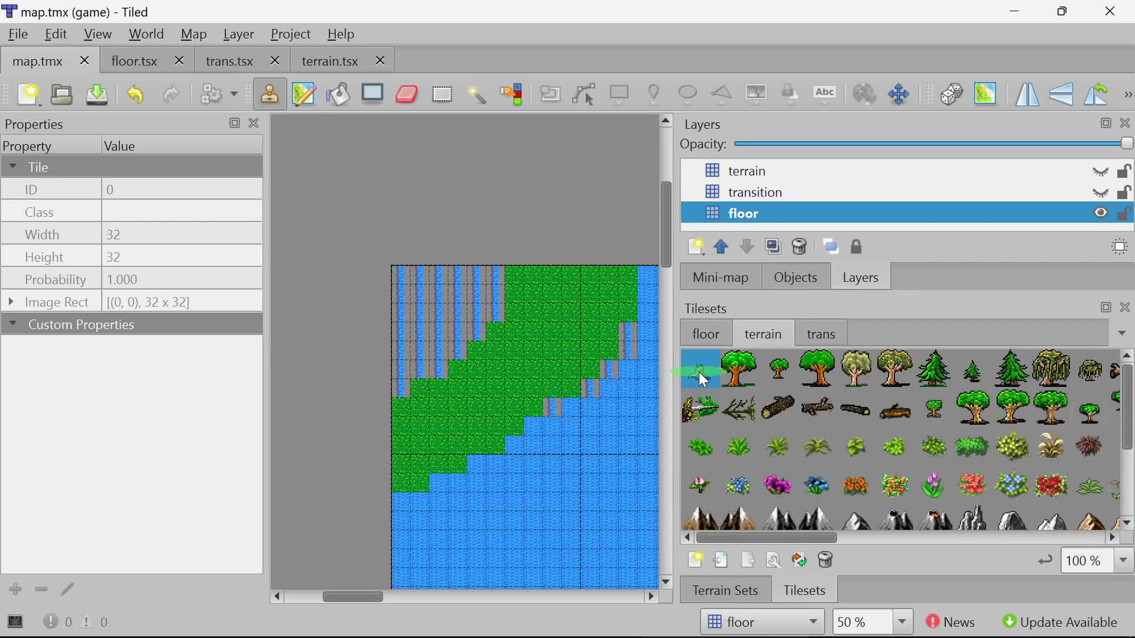
click(801, 336)
click(706, 334)
click(417, 325)
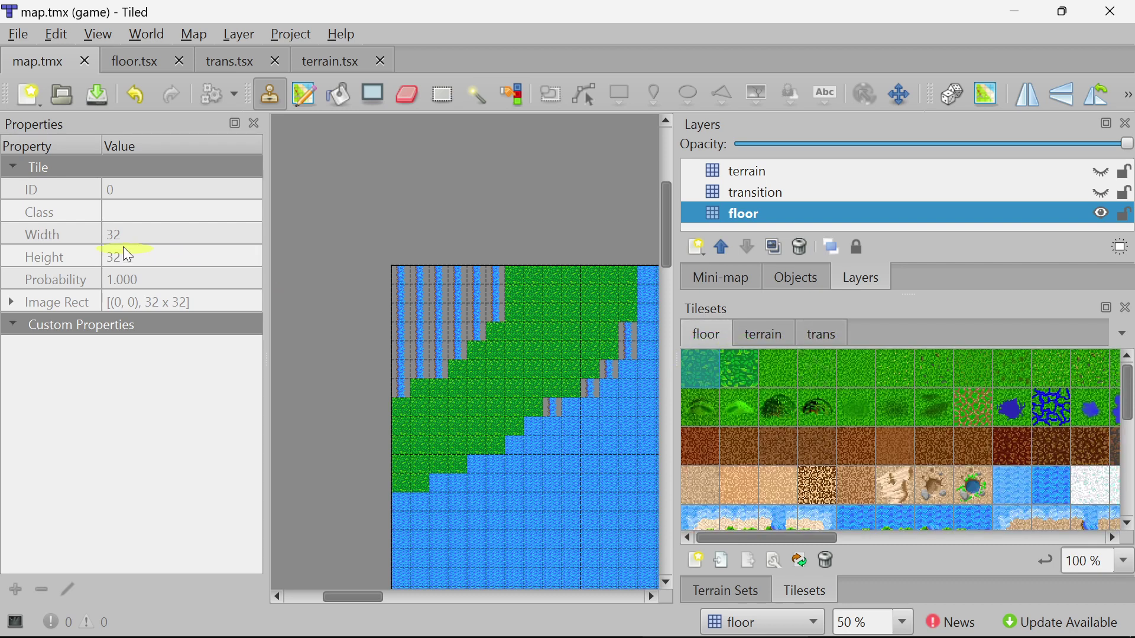
Recheck the first tile's ID in the trans and terrain tilesets and return to the floor tileset
click(833, 335)
click(700, 367)
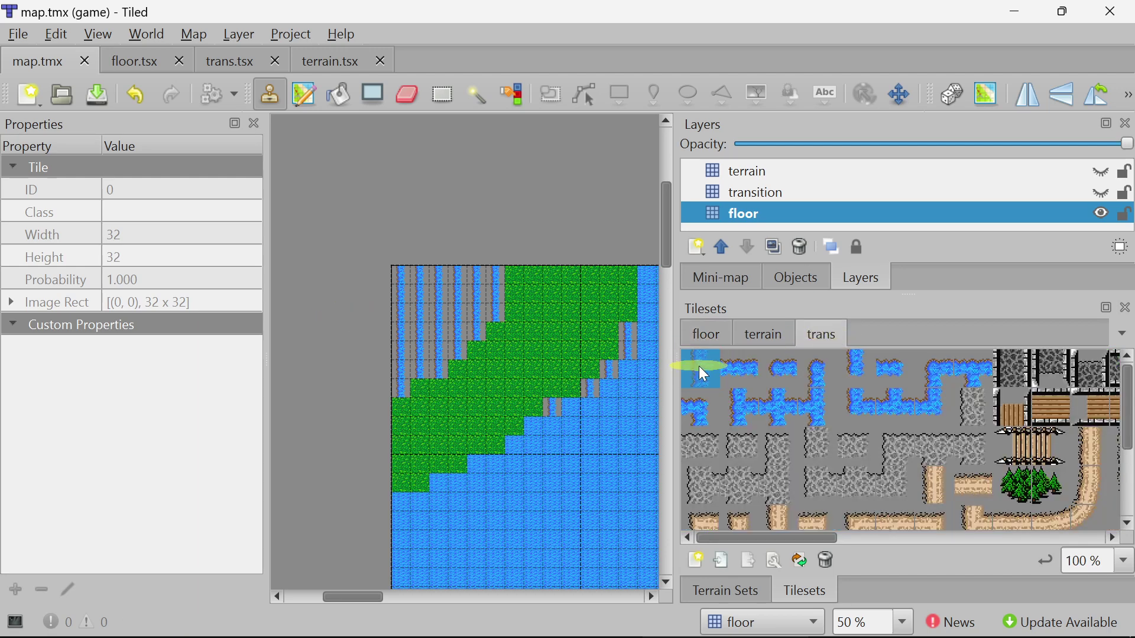
click(762, 334)
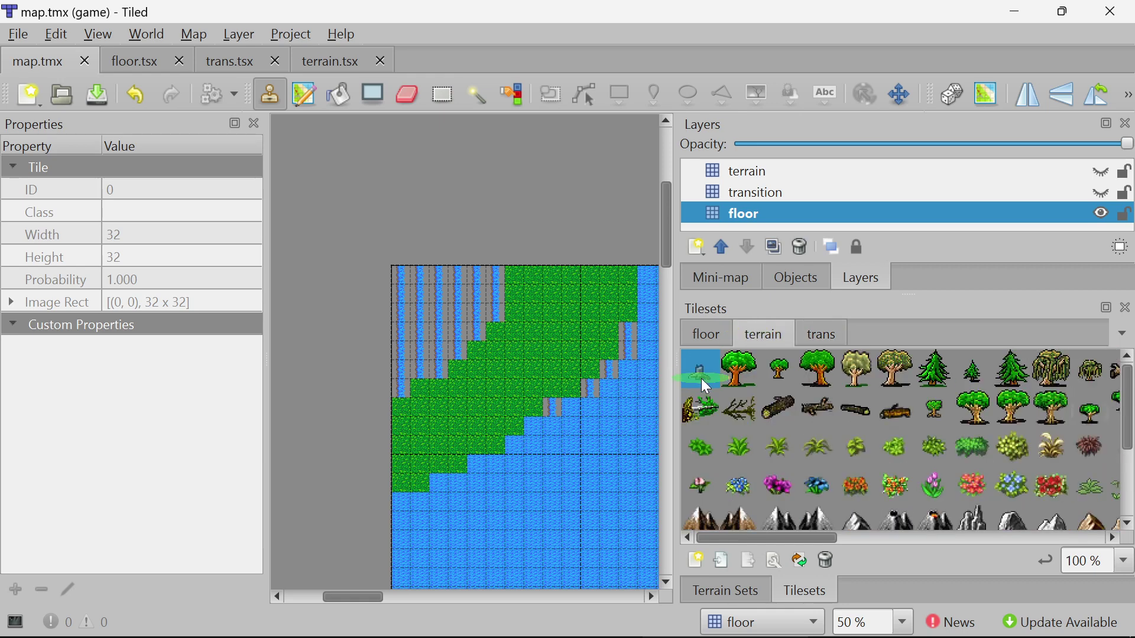
click(699, 373)
click(708, 335)
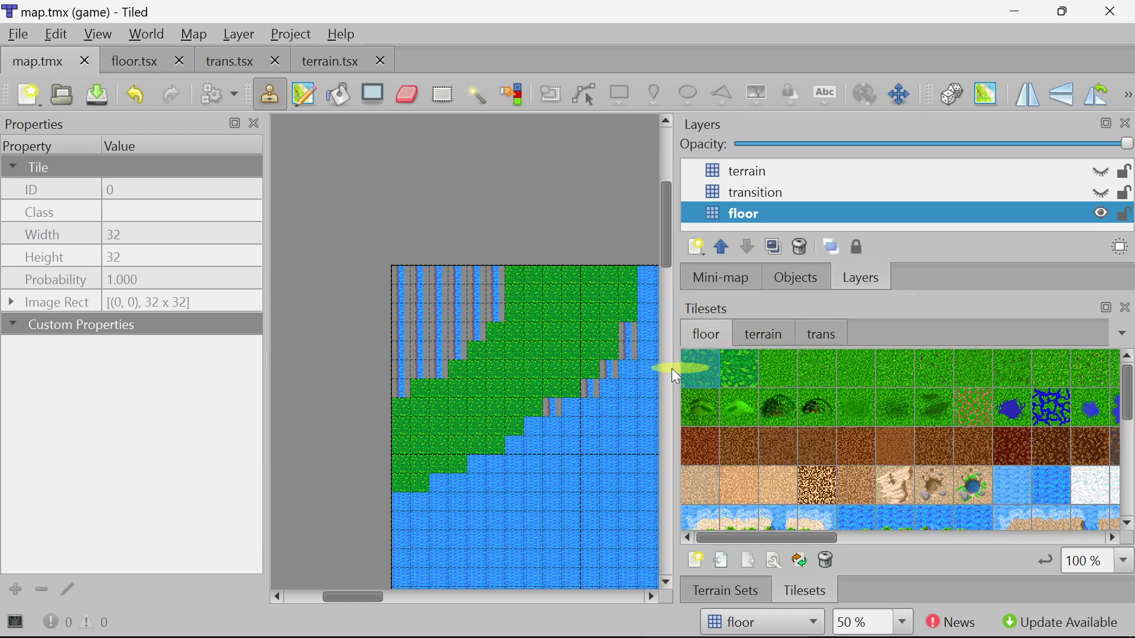
Switch to Notepad++ and view map.tmx, map._floor.csv and map._terrain.csv at a smaller text size
key(alt+Tab)
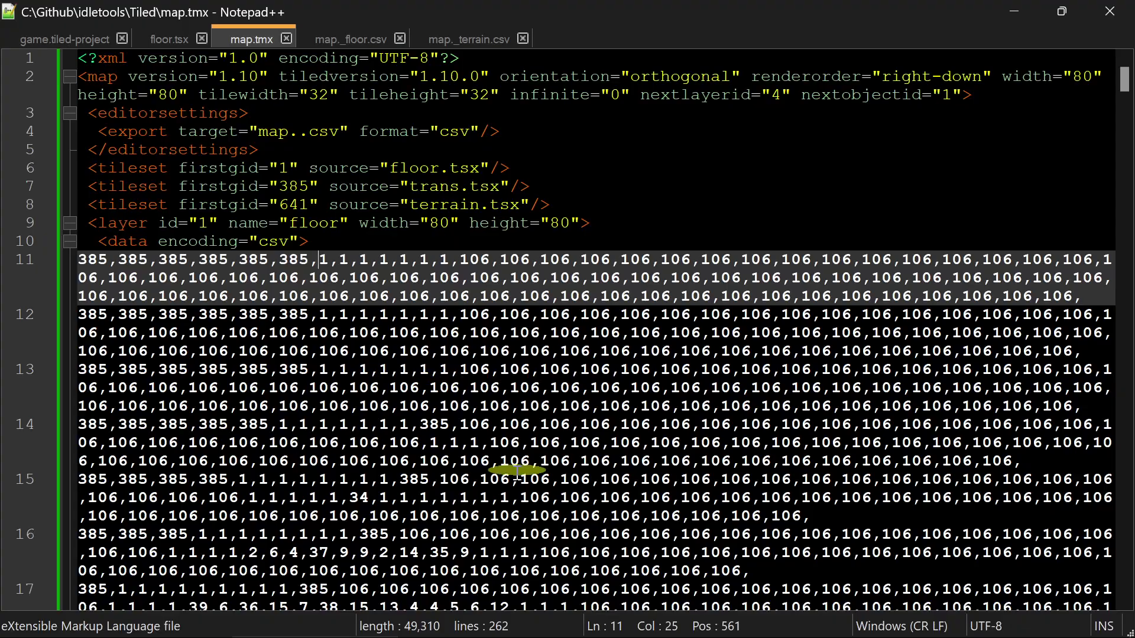
ctrl+scroll(507, 469, down, 3)
ctrl+scroll(501, 468, down, 1)
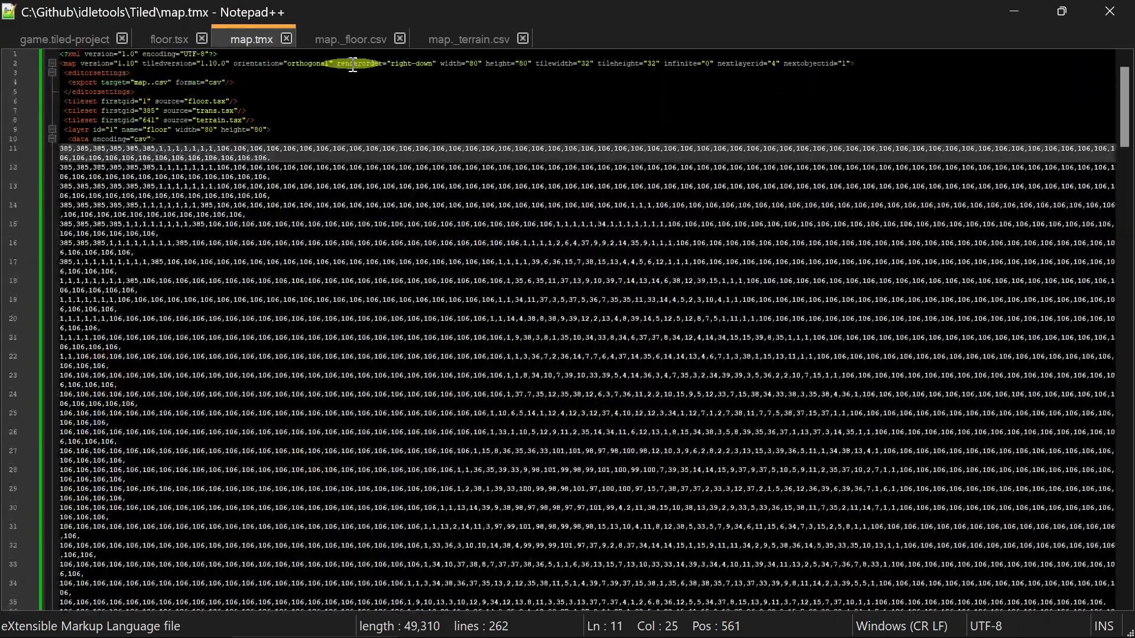
click(373, 38)
click(476, 40)
Switch to Tiled and make the transition and terrain layers visible over the floor layer
click(650, 628)
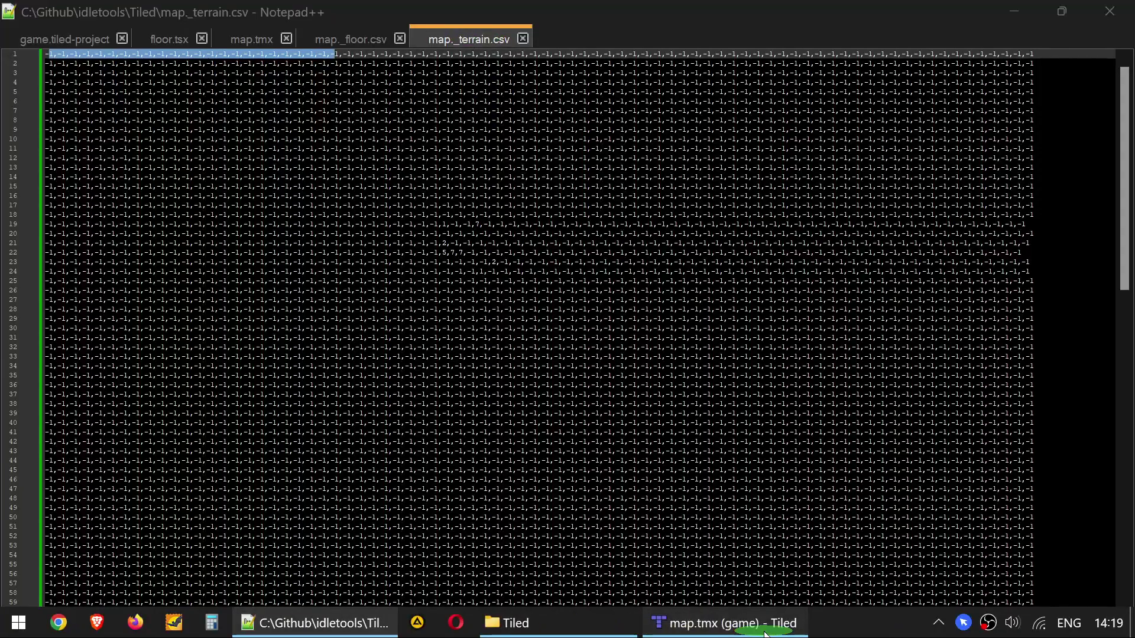
ctrl+scroll(519, 337, down, 5)
ctrl+scroll(528, 475, up, 4)
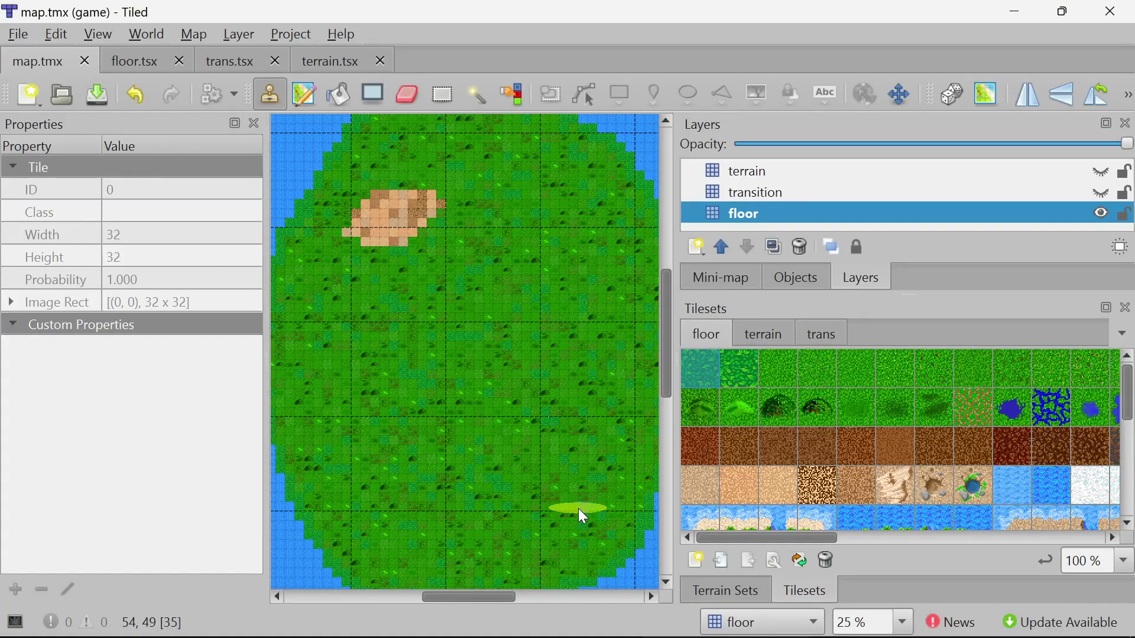
click(1101, 192)
click(1102, 171)
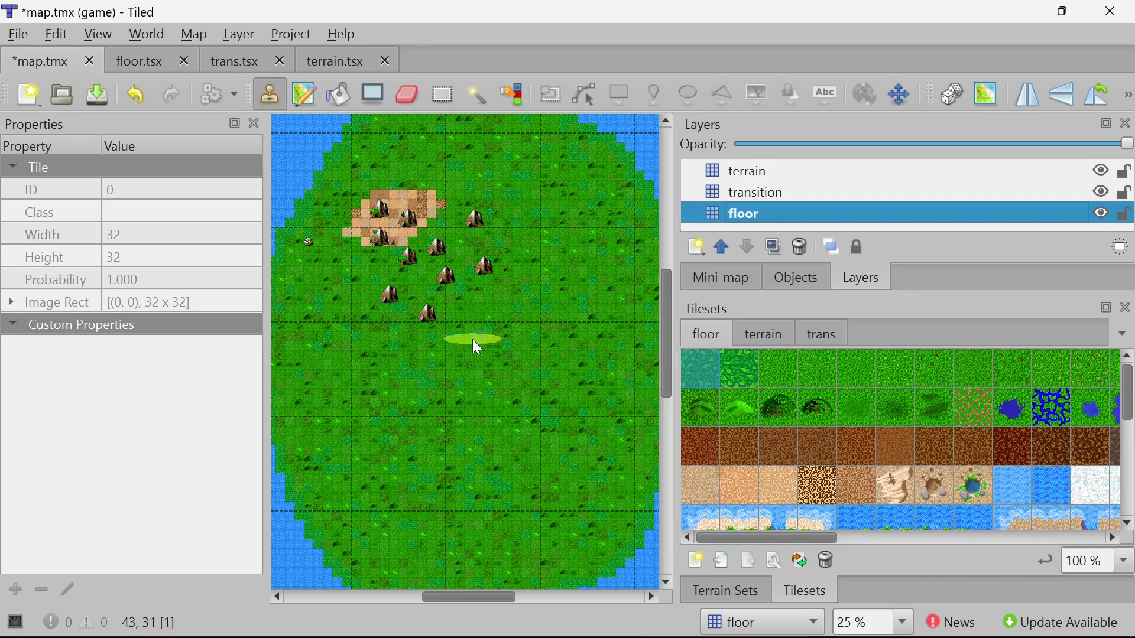
ctrl+scroll(470, 373, up, 2)
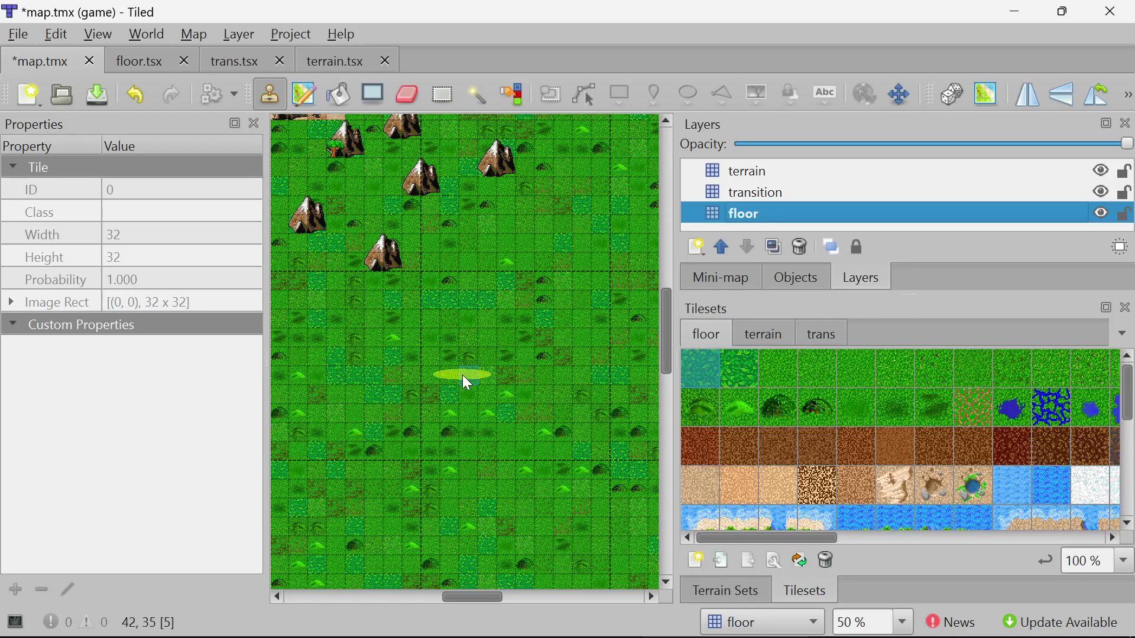
mouse_move(807, 635)
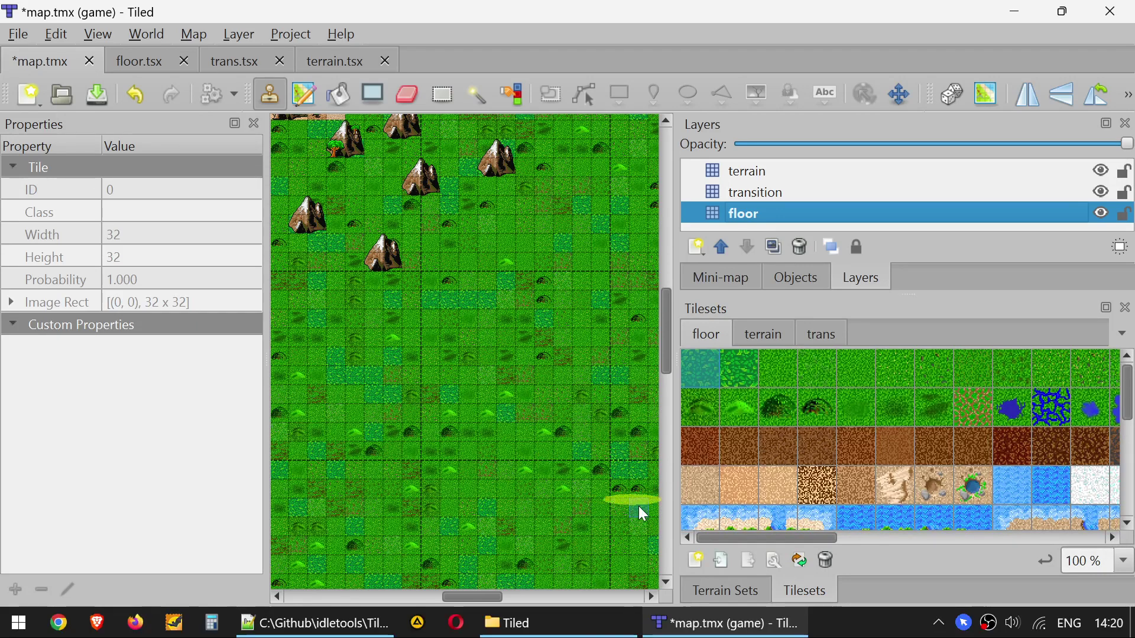
click(988, 623)
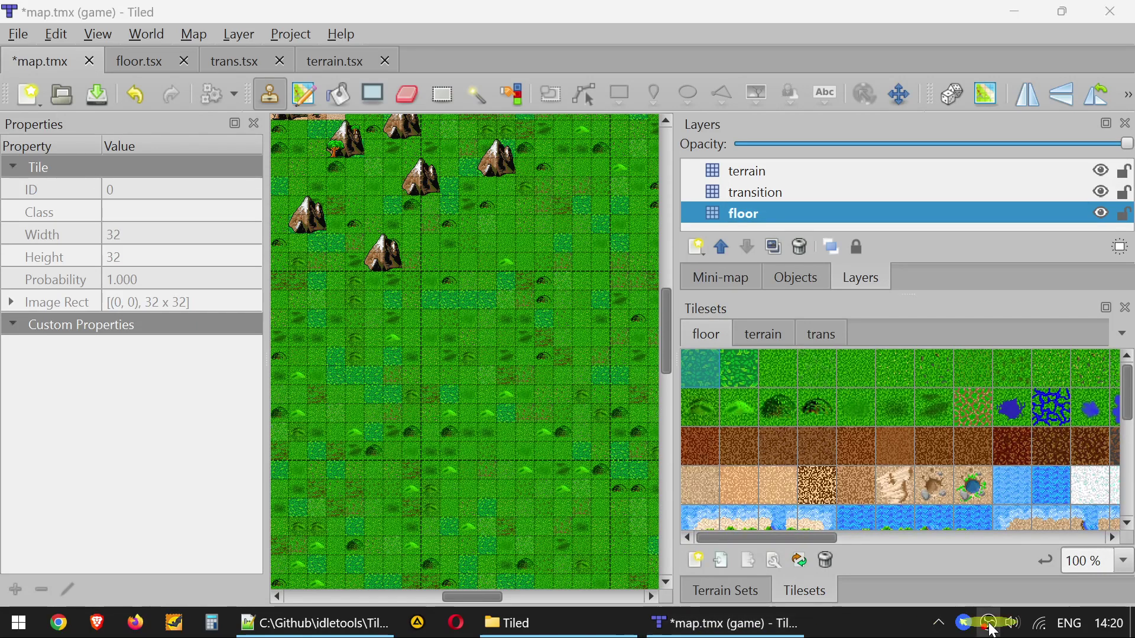